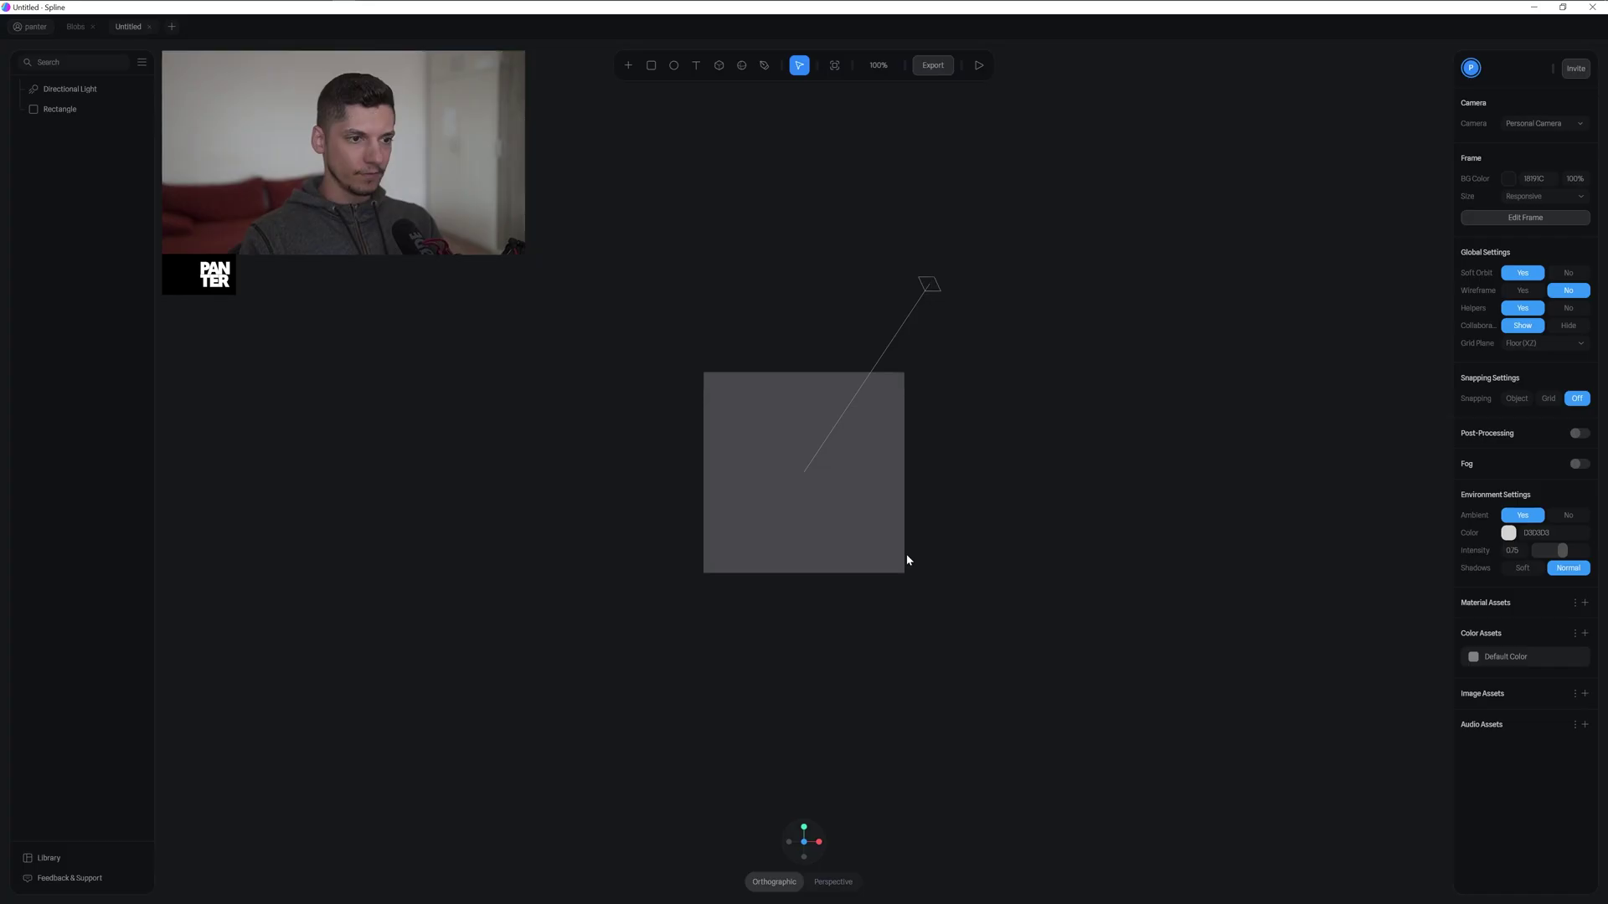
Delete the default rectangle and change the frame's background to a very light blue-grey.
click(869, 517)
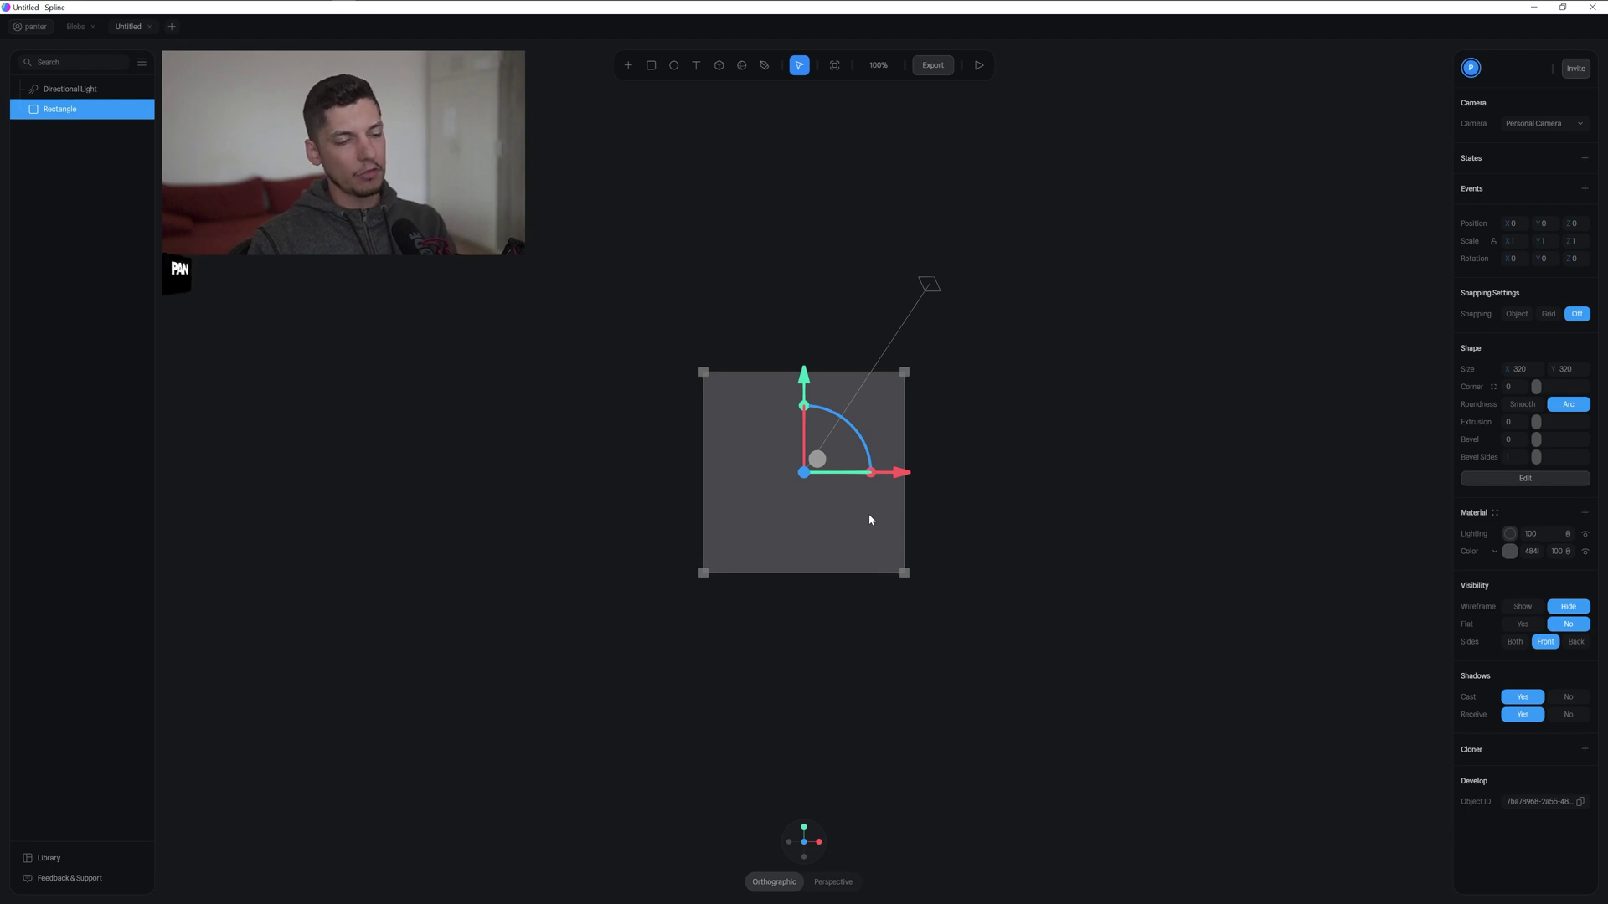
key(Delete)
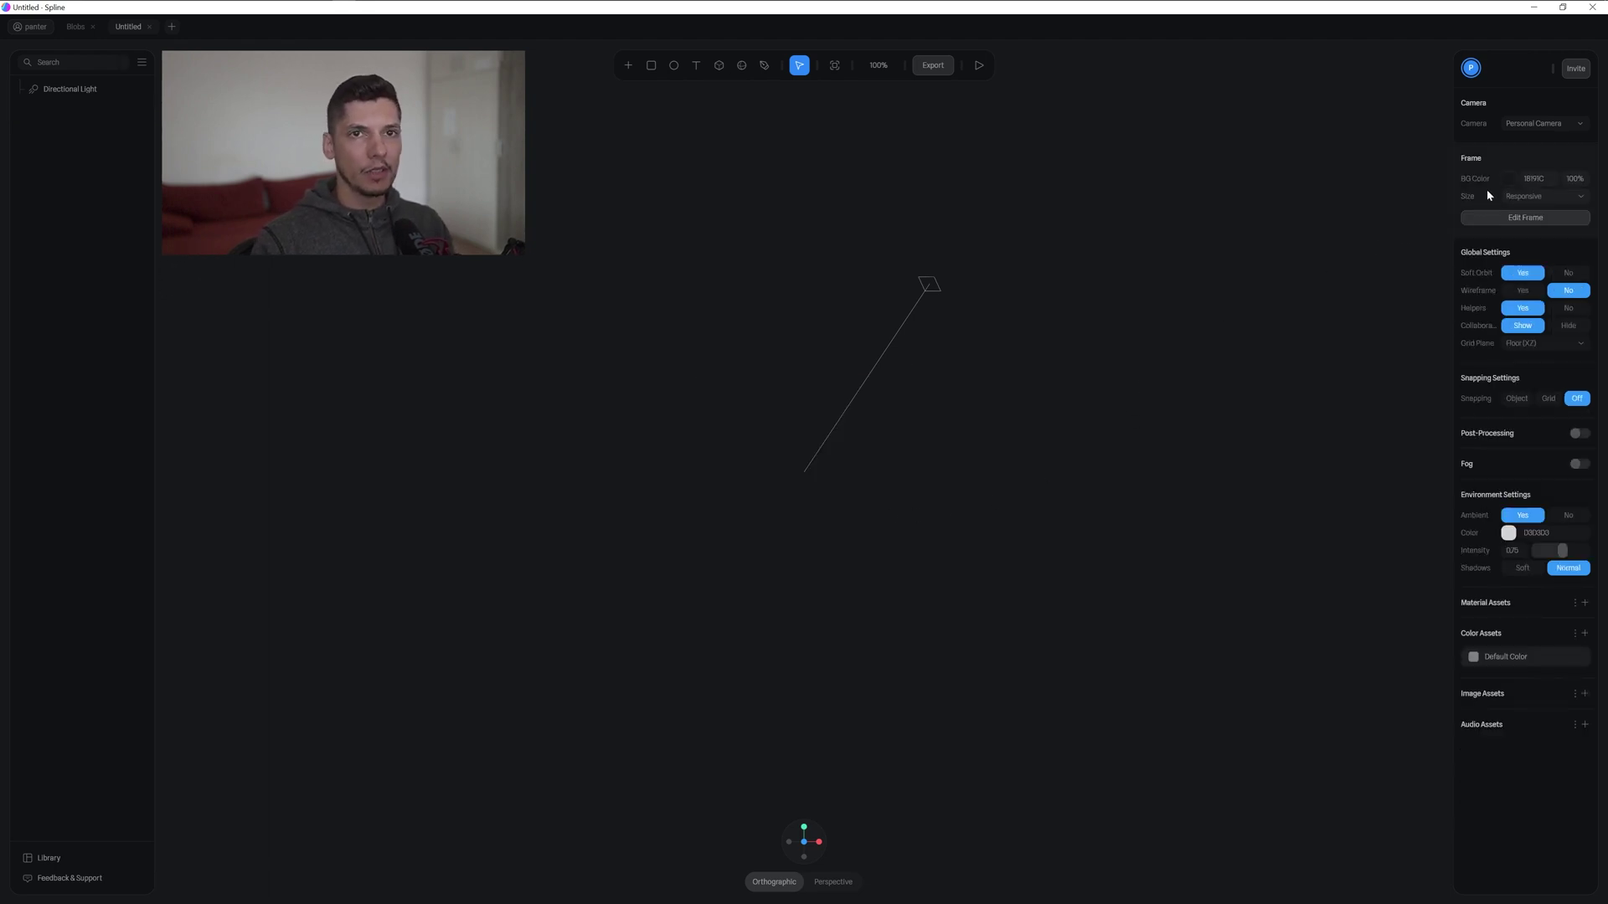
click(1507, 179)
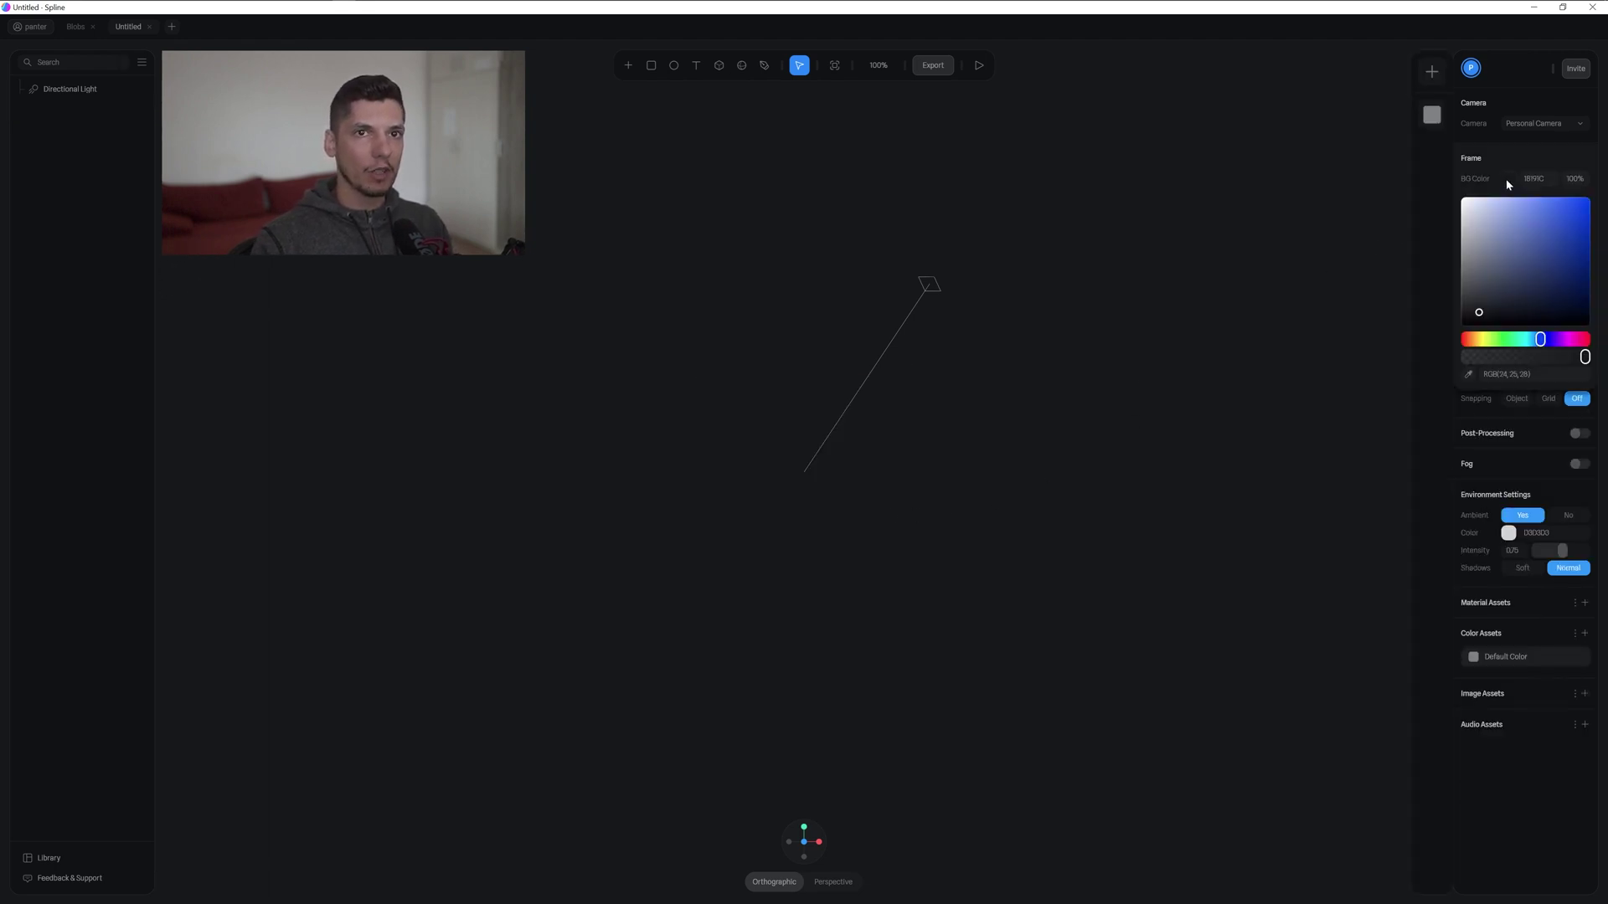
click(1473, 205)
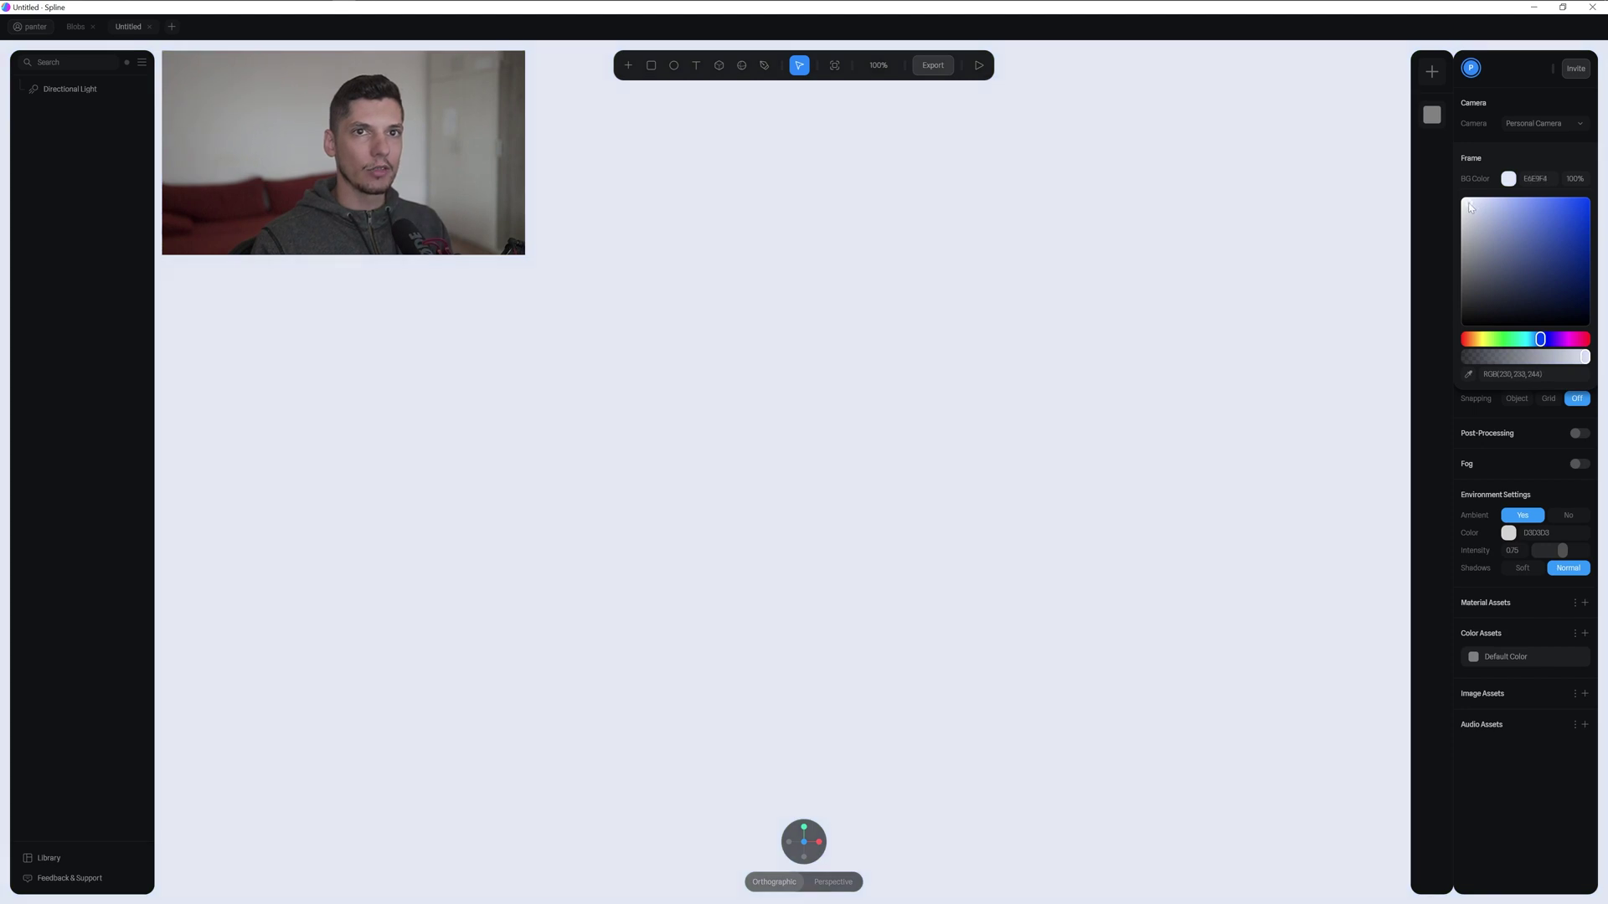
click(732, 143)
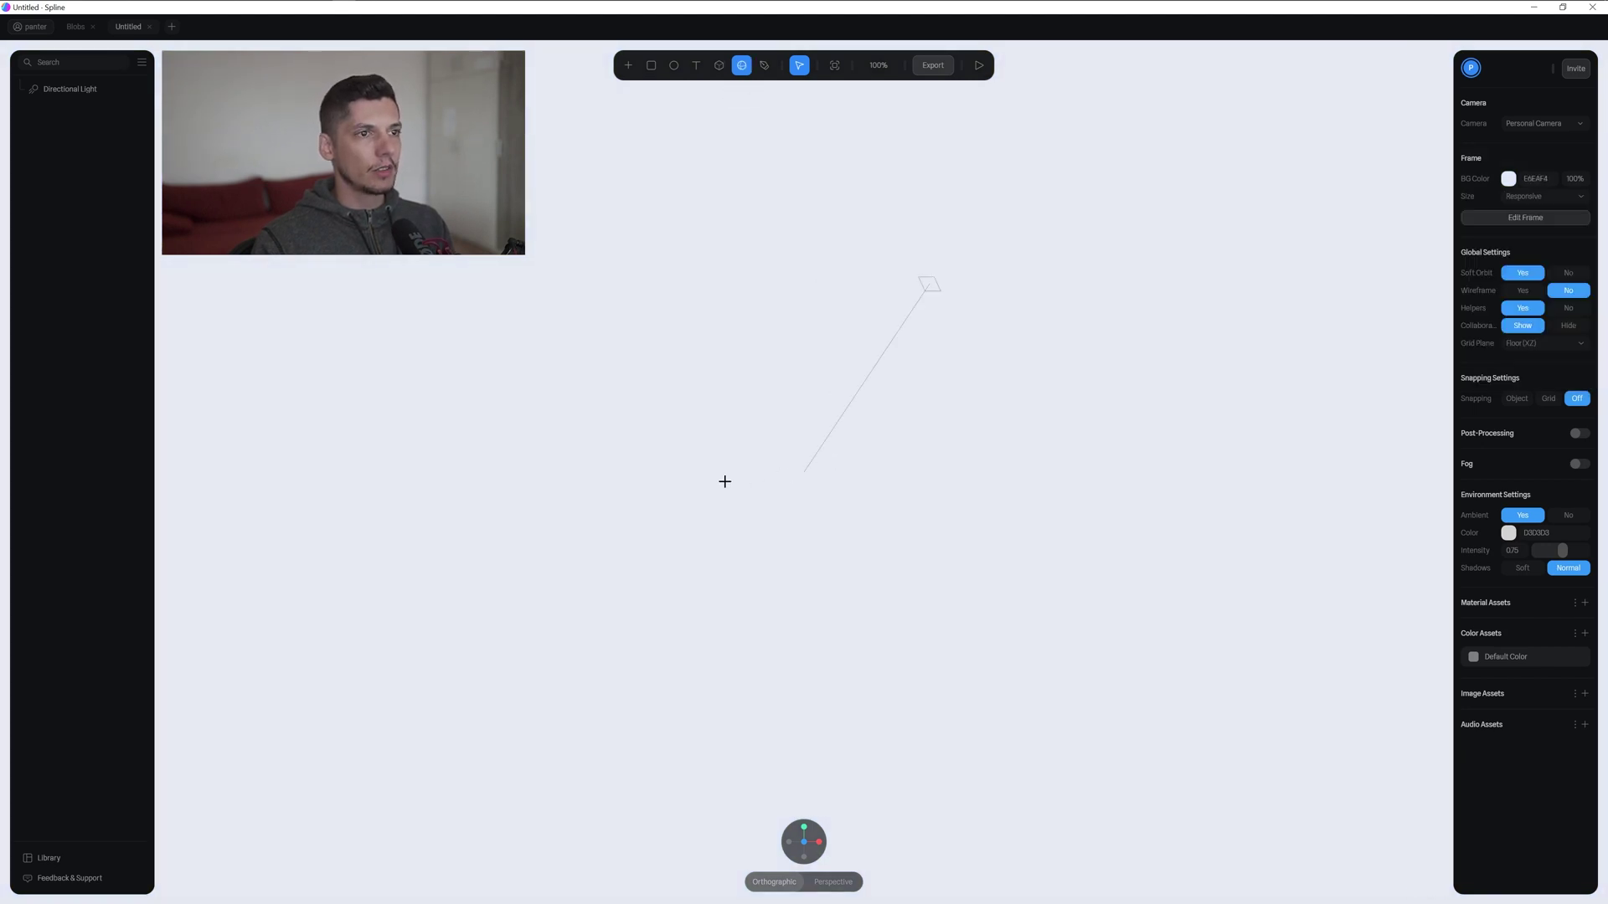
Draw a sphere about 342 units wide near the scene's centre and color its material violet-blue, RGB(96, 96, 240).
drag(758, 480, 871, 552)
click(883, 562)
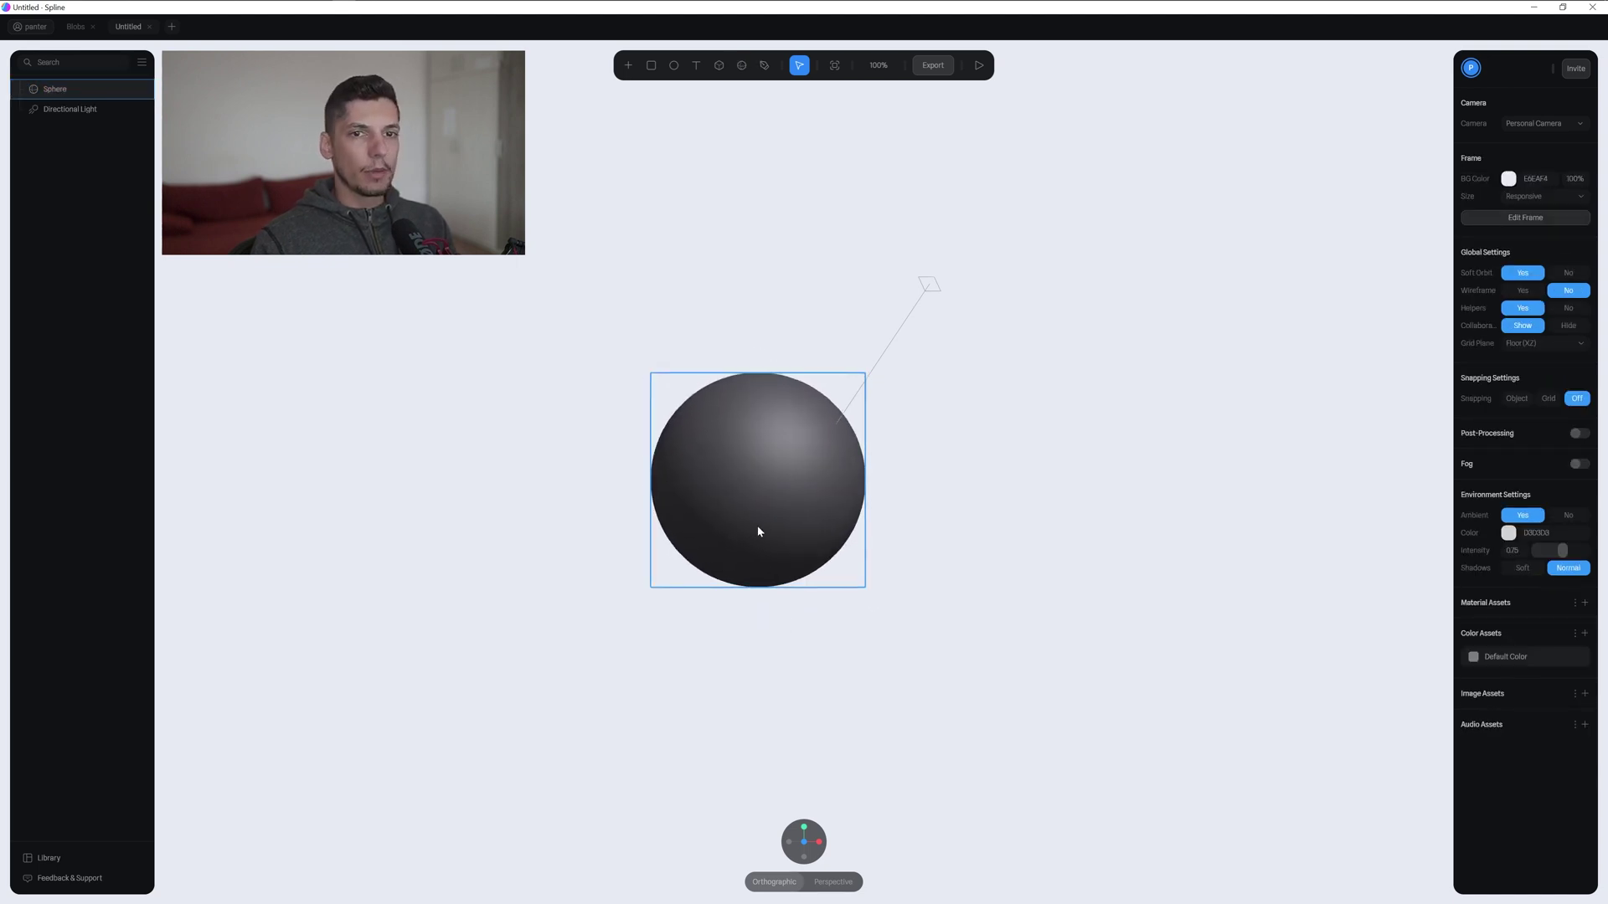
click(702, 476)
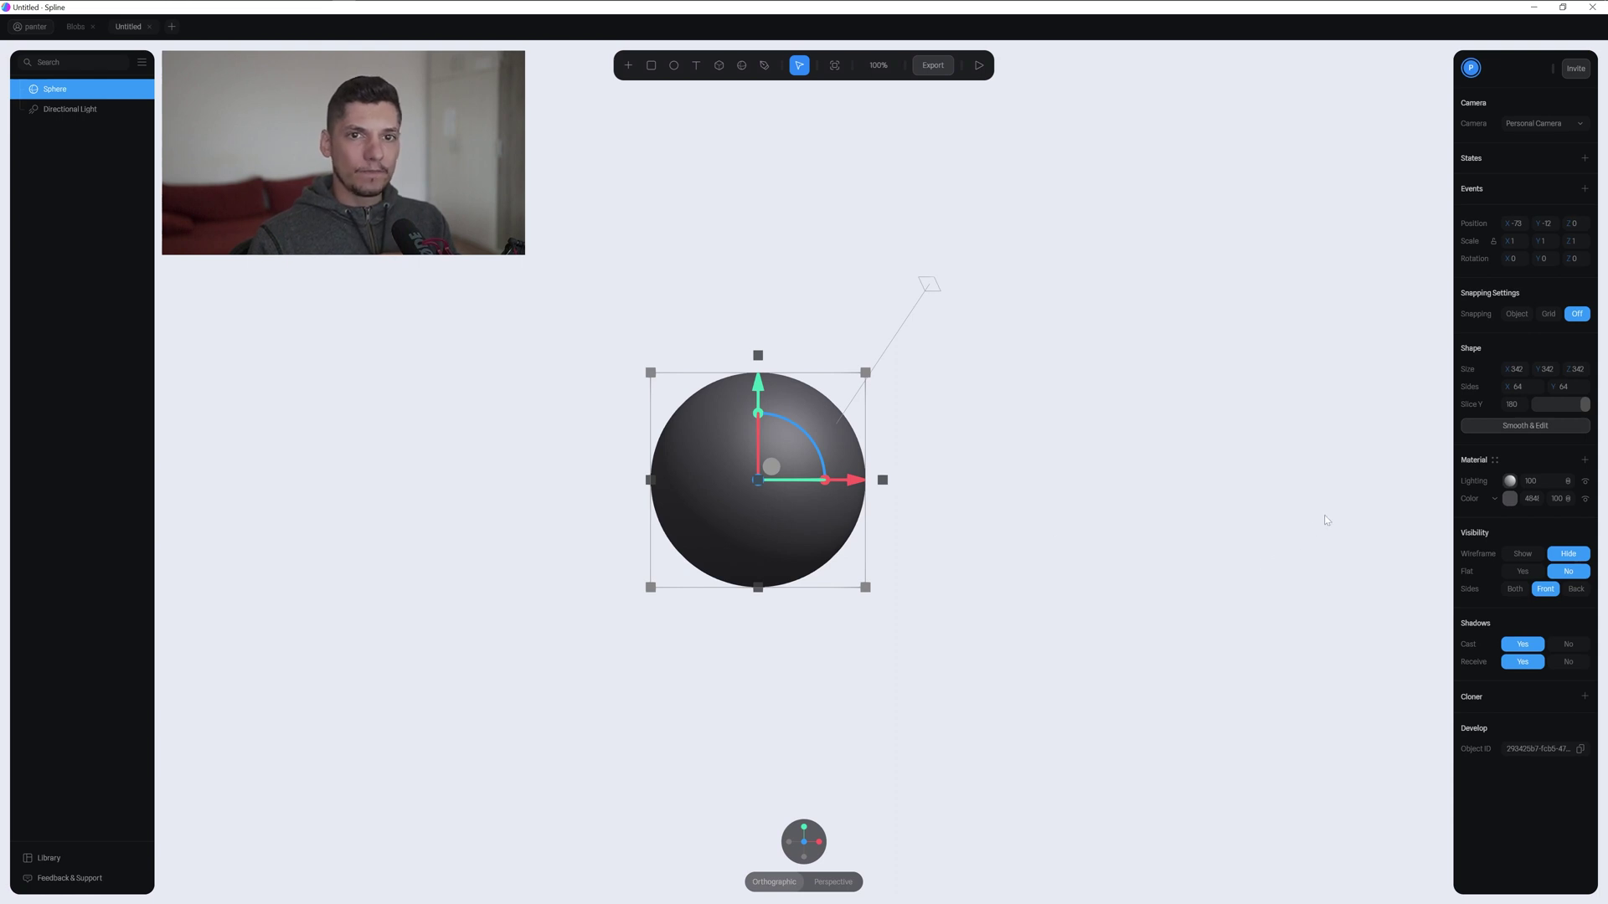
click(1510, 499)
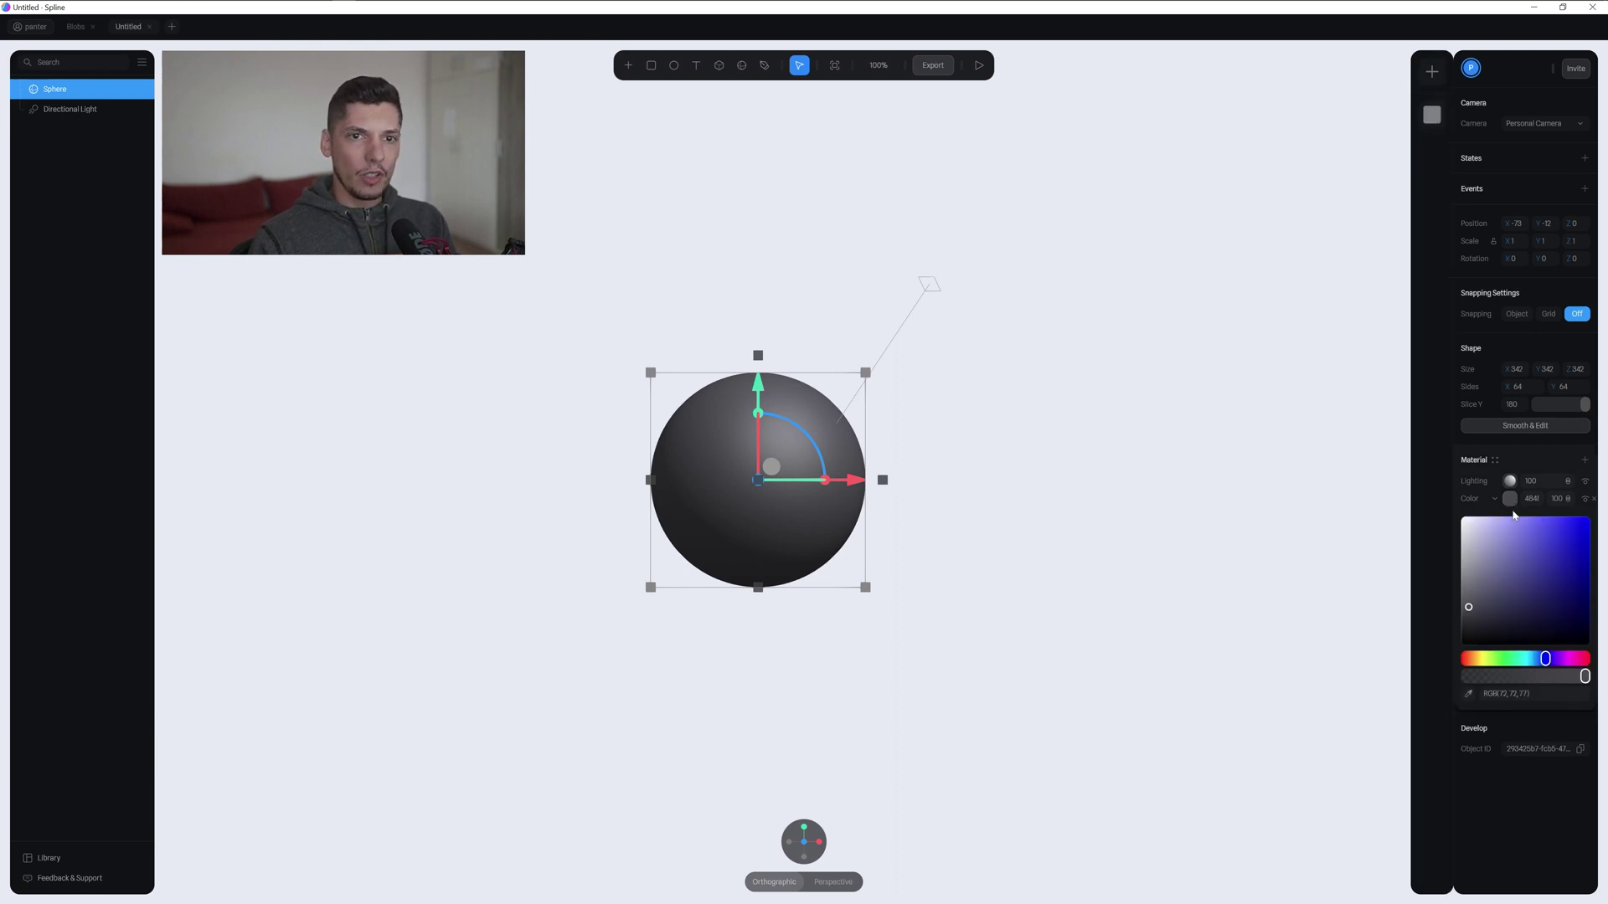
mouse_move(1515, 519)
mouse_down()
mouse_move(1583, 526)
mouse_move(1540, 523)
mouse_up()
Set the sphere's lighting layer to Overlay blending and shift its base color's hue to magenta.
click(1569, 483)
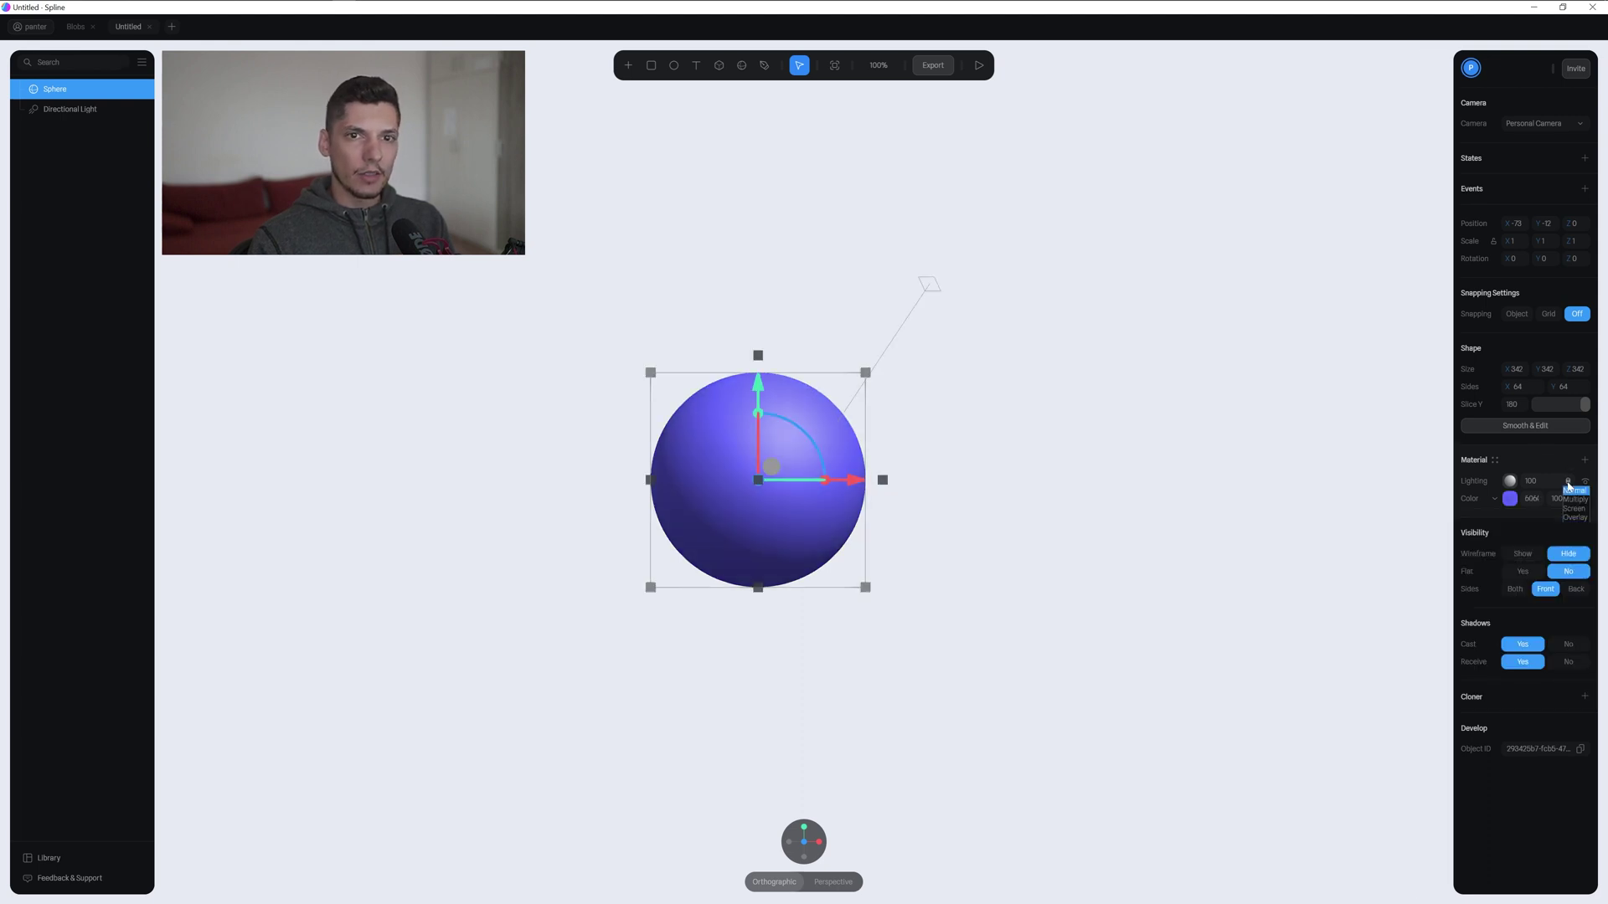
click(1578, 519)
click(1510, 500)
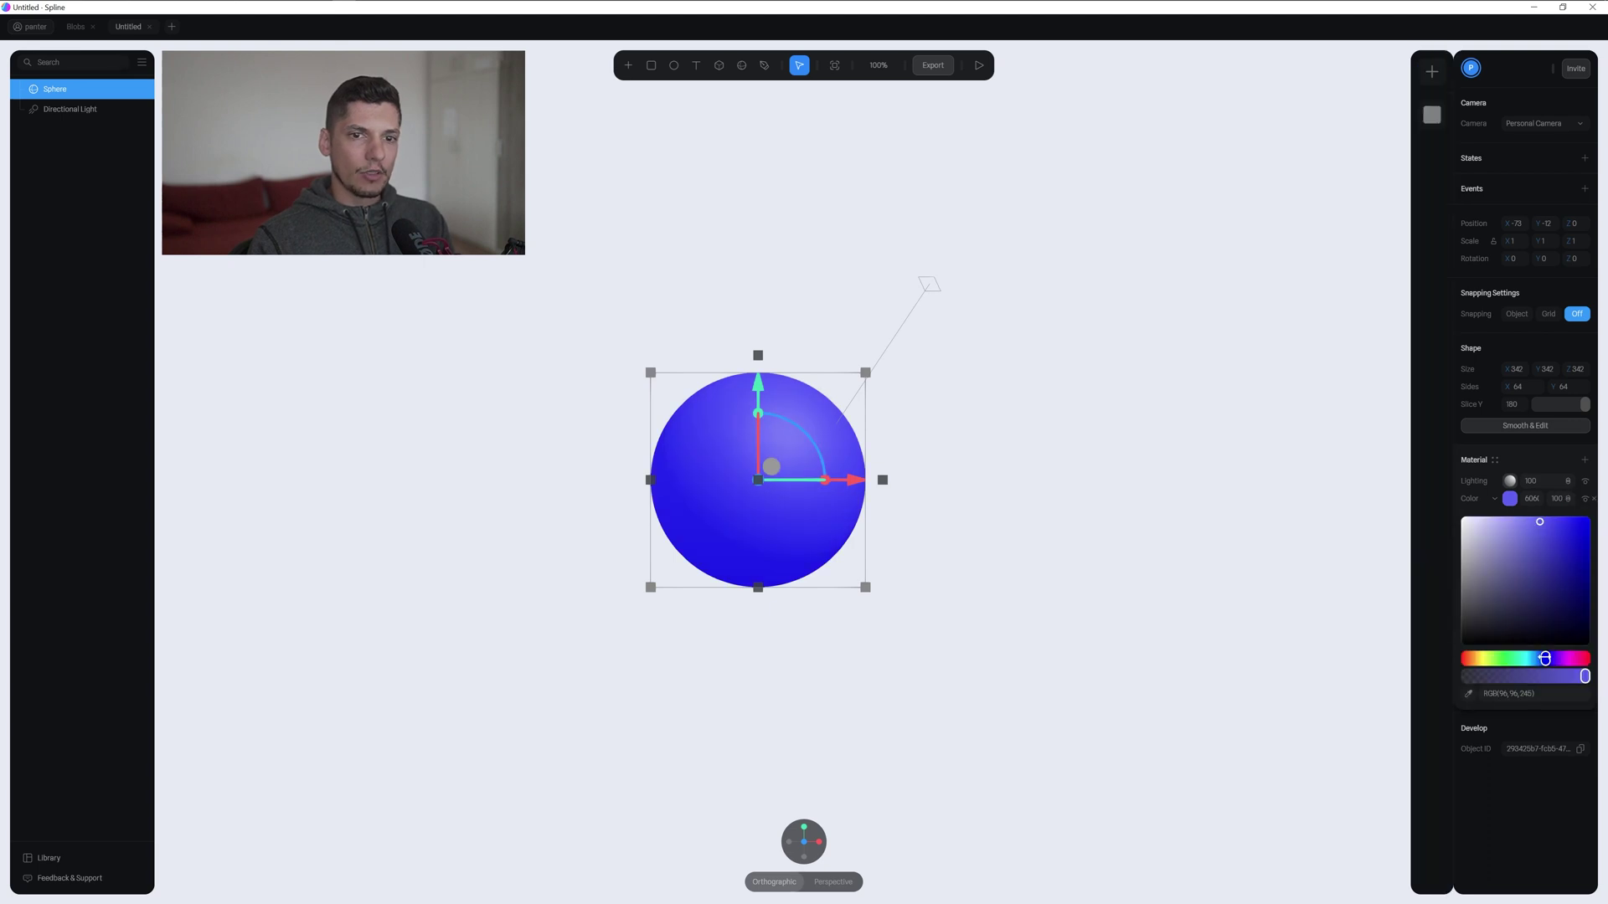
drag(1545, 660, 1563, 659)
click(1585, 460)
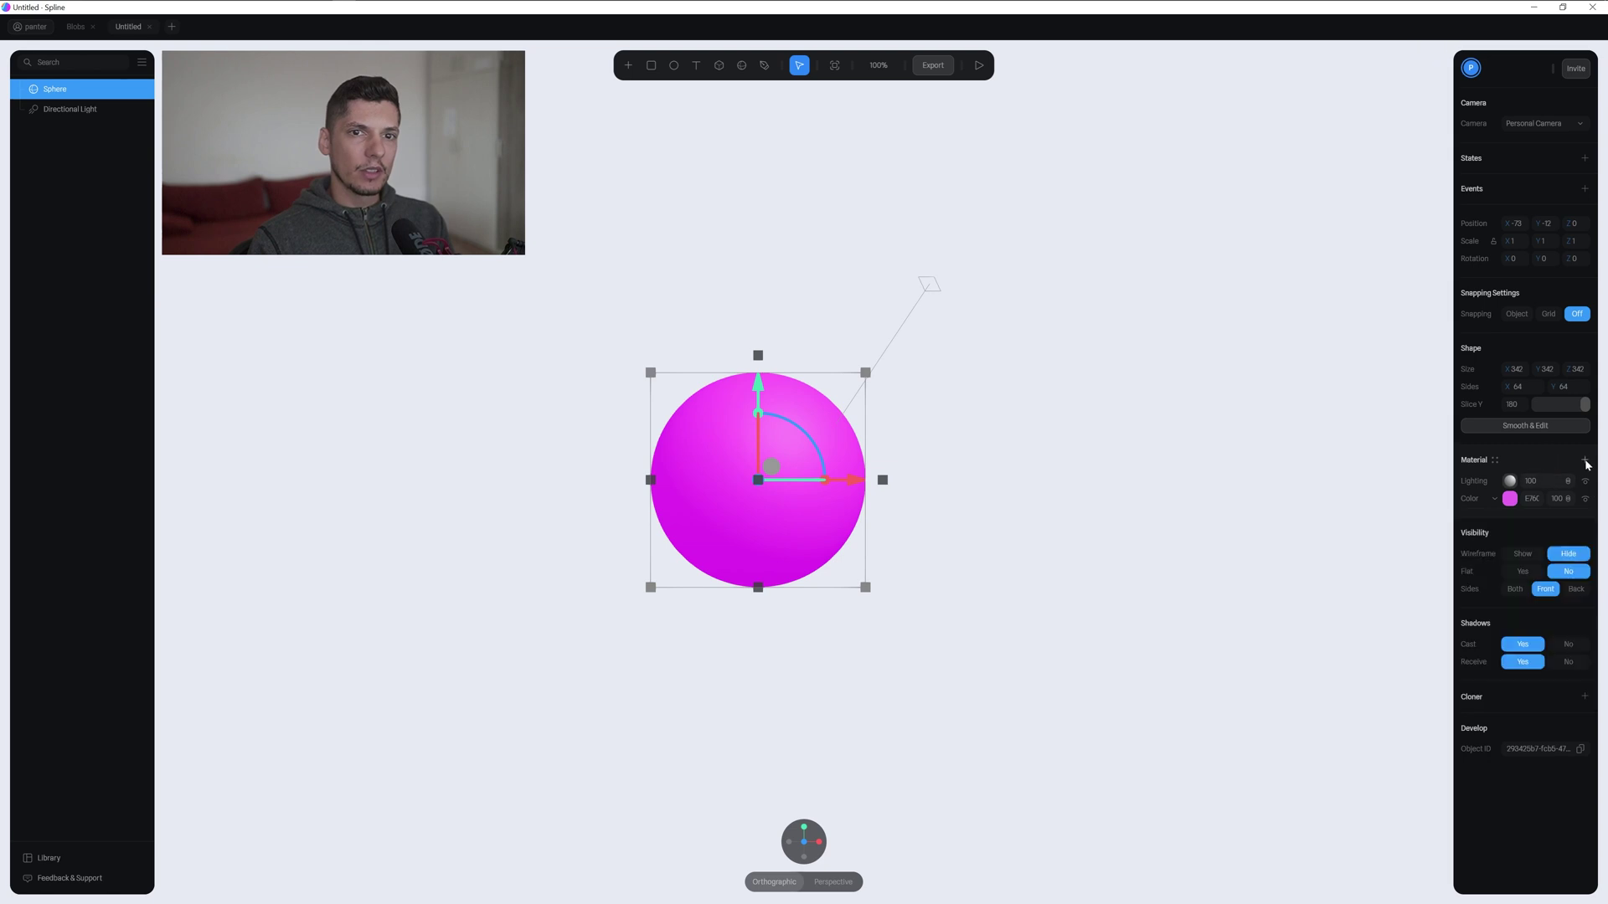
Add a Depth layer to the sphere's material and move its radial origin toward the sphere's lower-left edge.
click(1585, 460)
click(1495, 483)
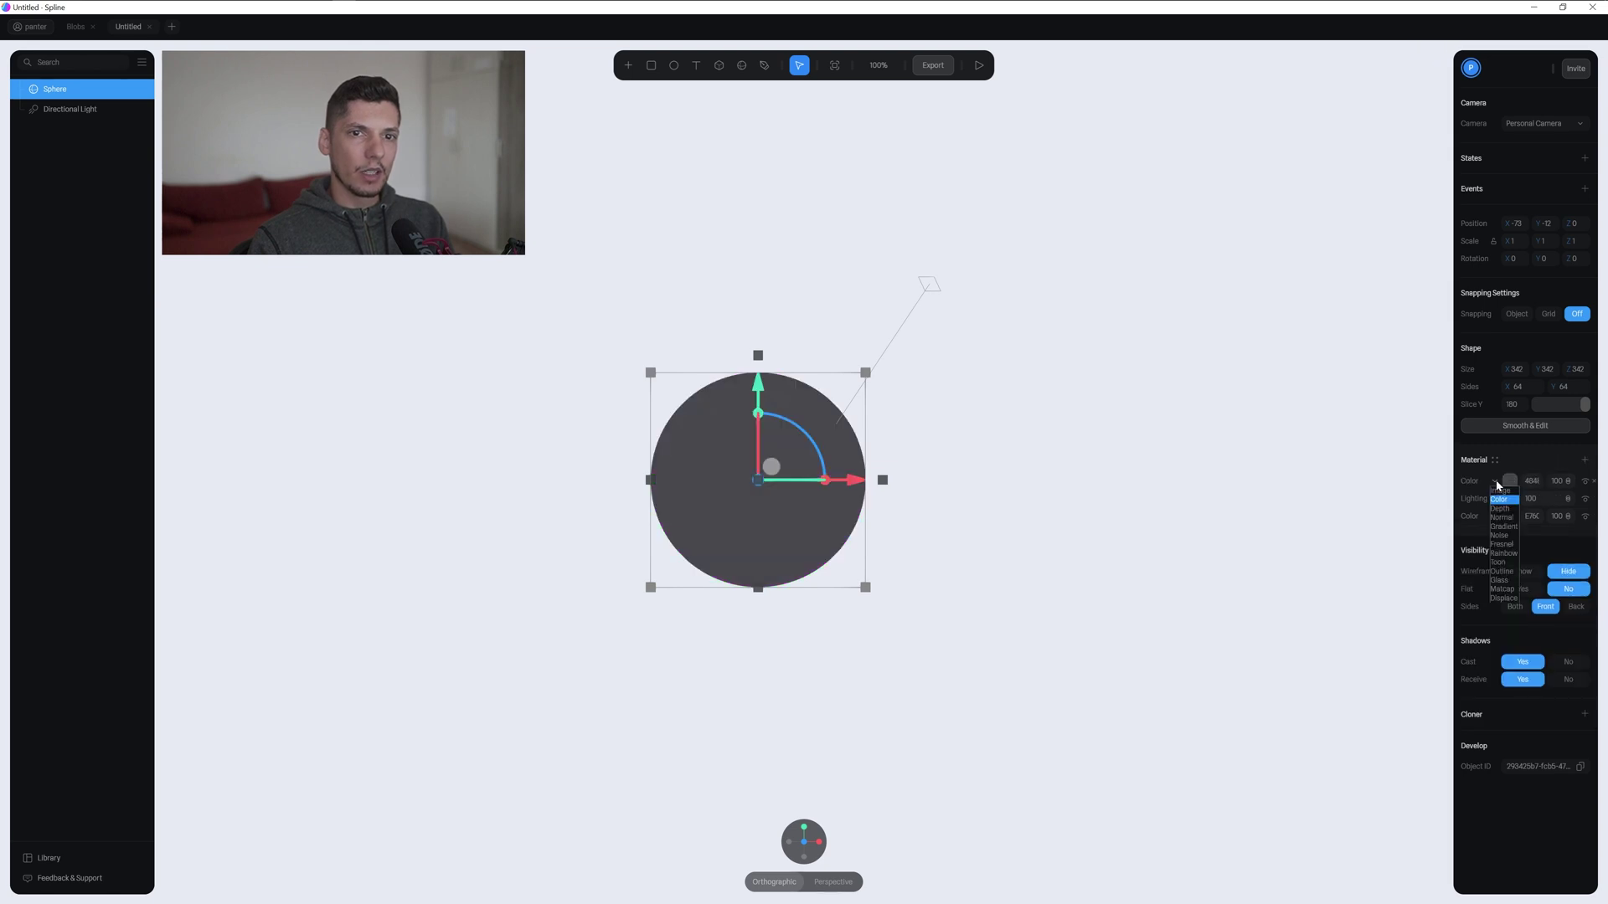
click(1513, 510)
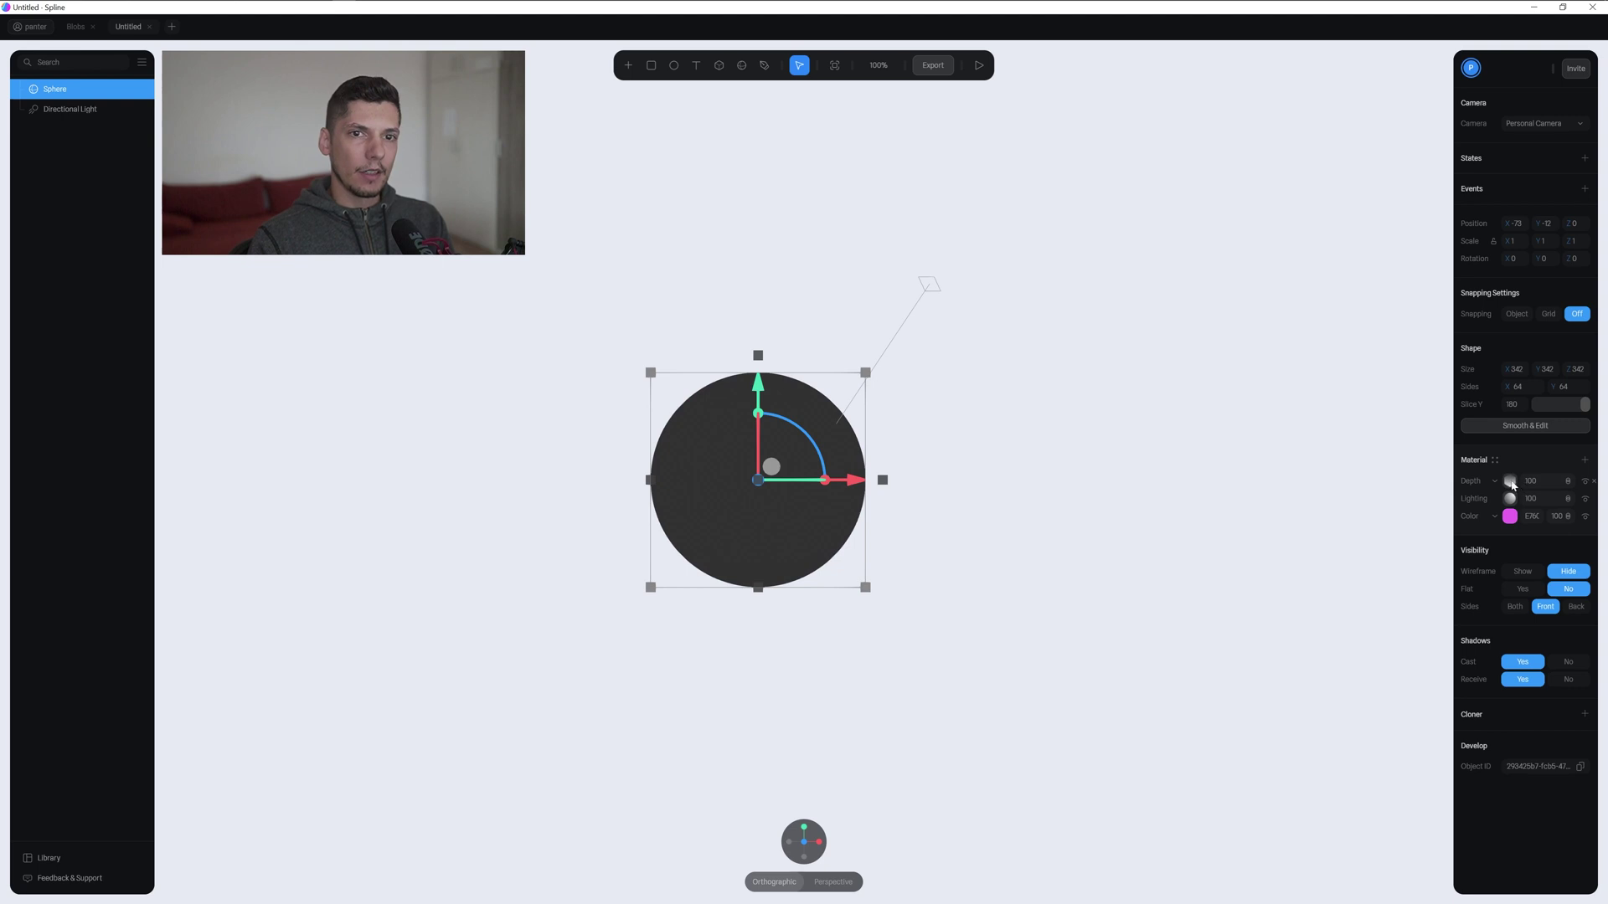
click(1510, 483)
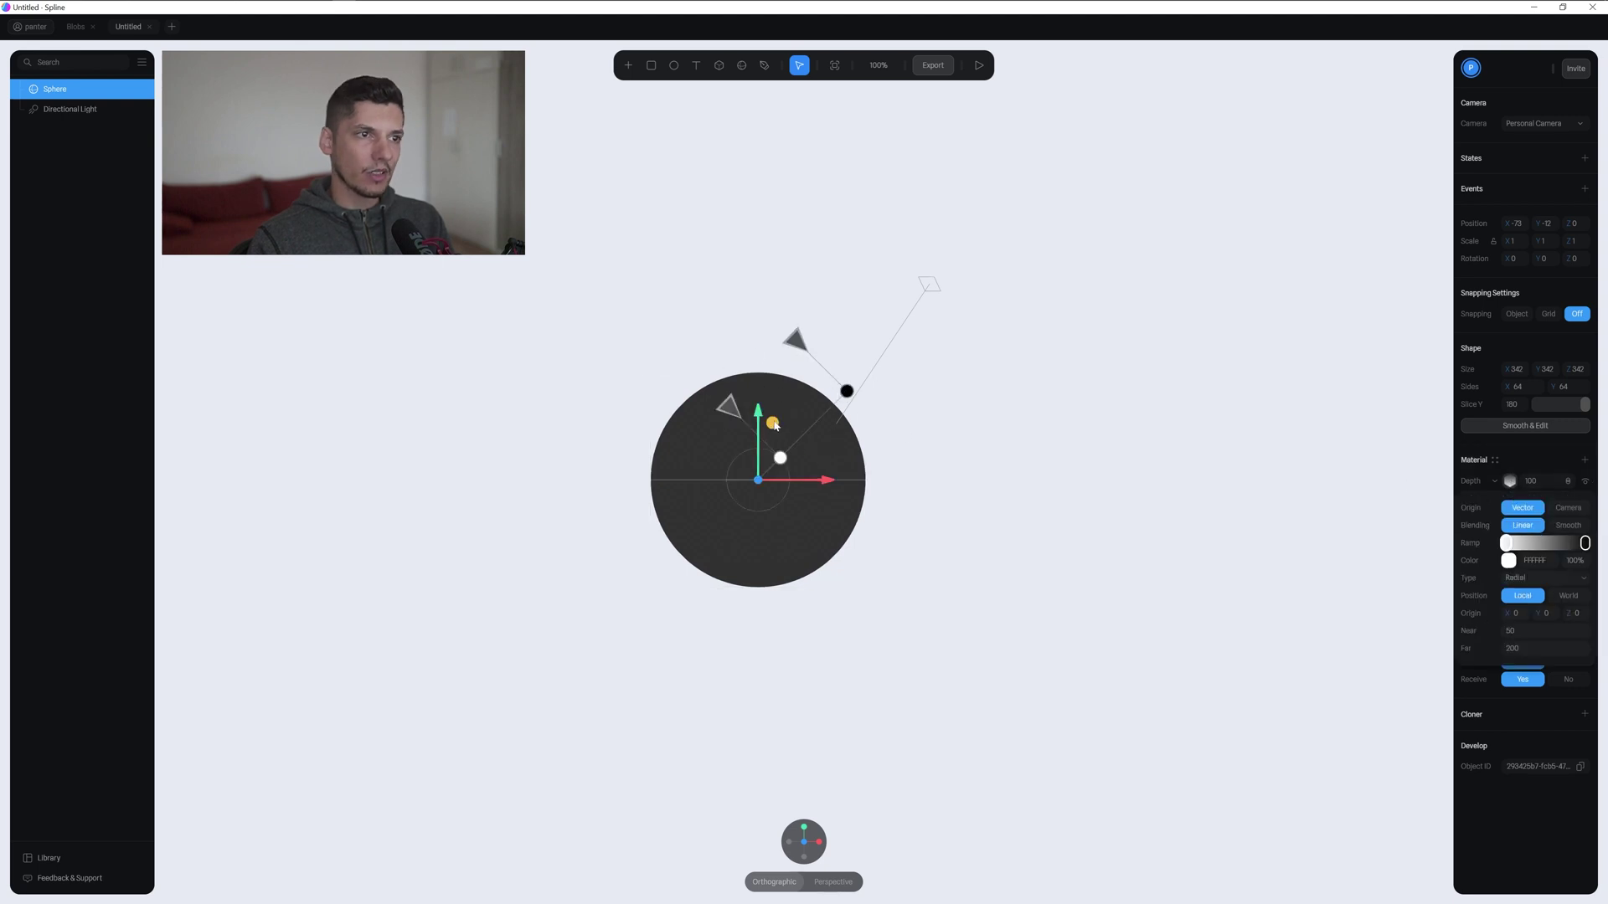
drag(777, 428, 725, 497)
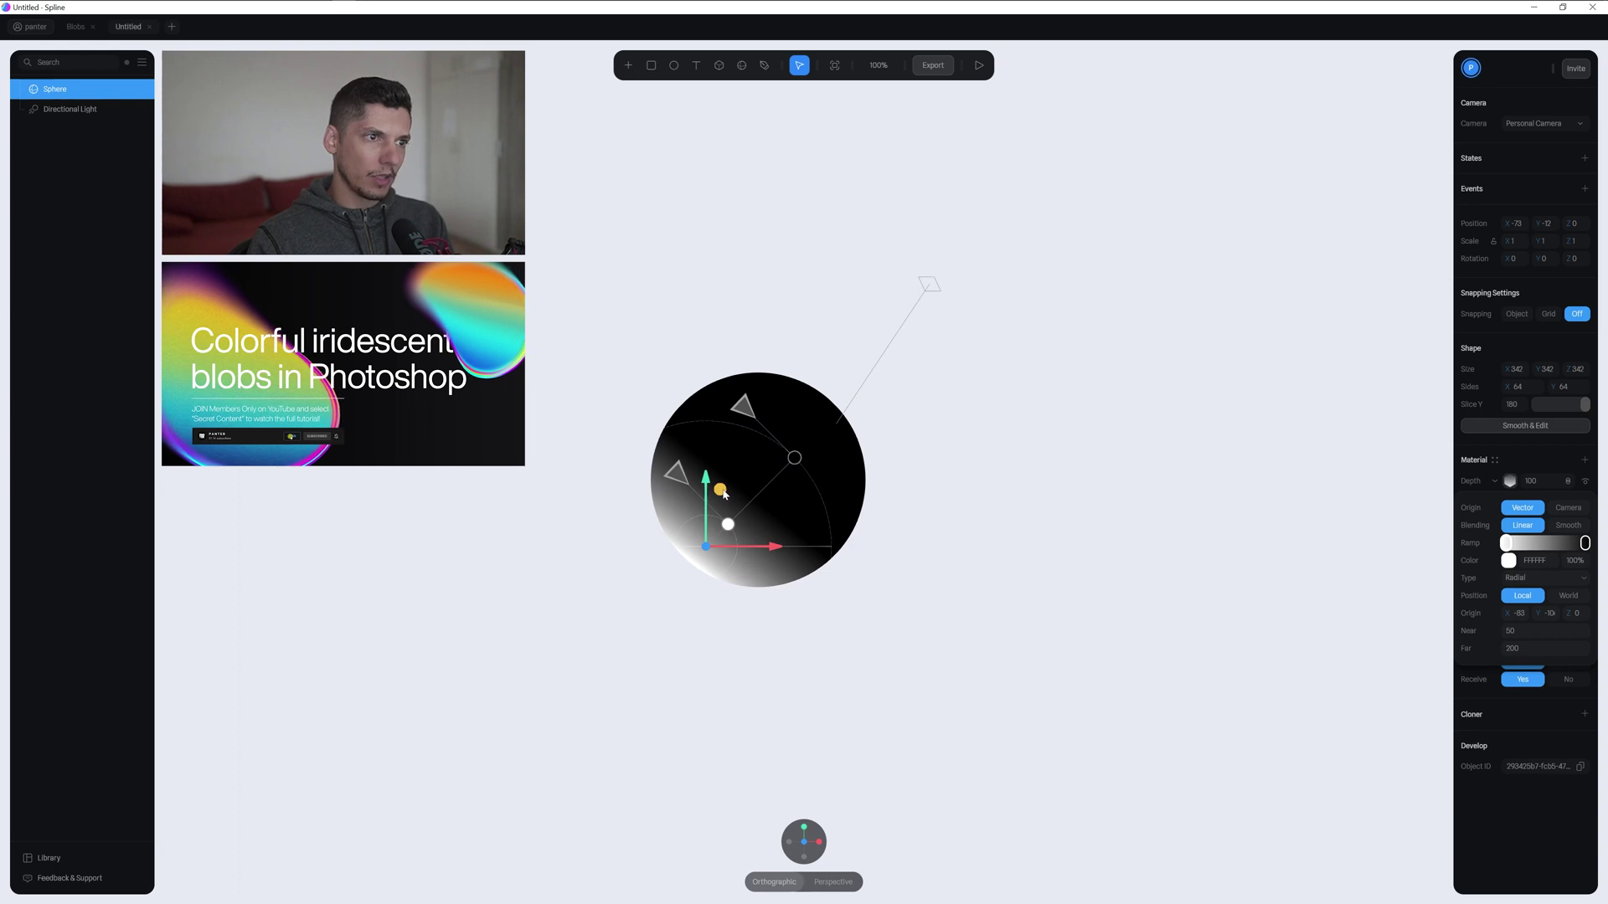
Change the depth ramp's white start color to a medium blue, RGB(73, 131, 234).
click(1508, 561)
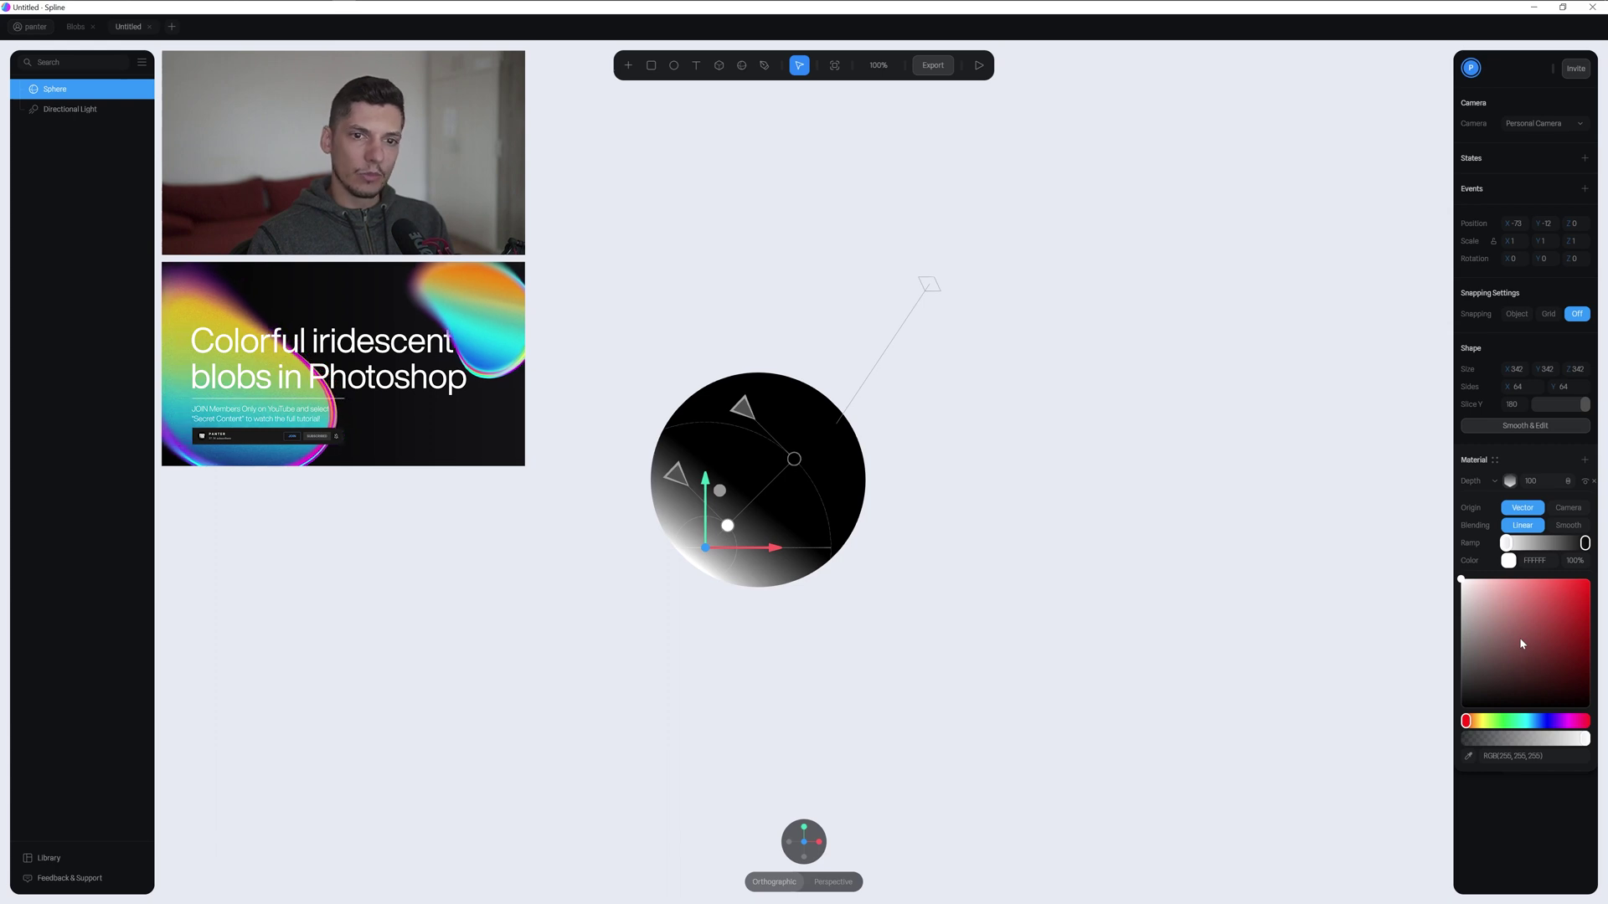
click(1539, 721)
click(1551, 595)
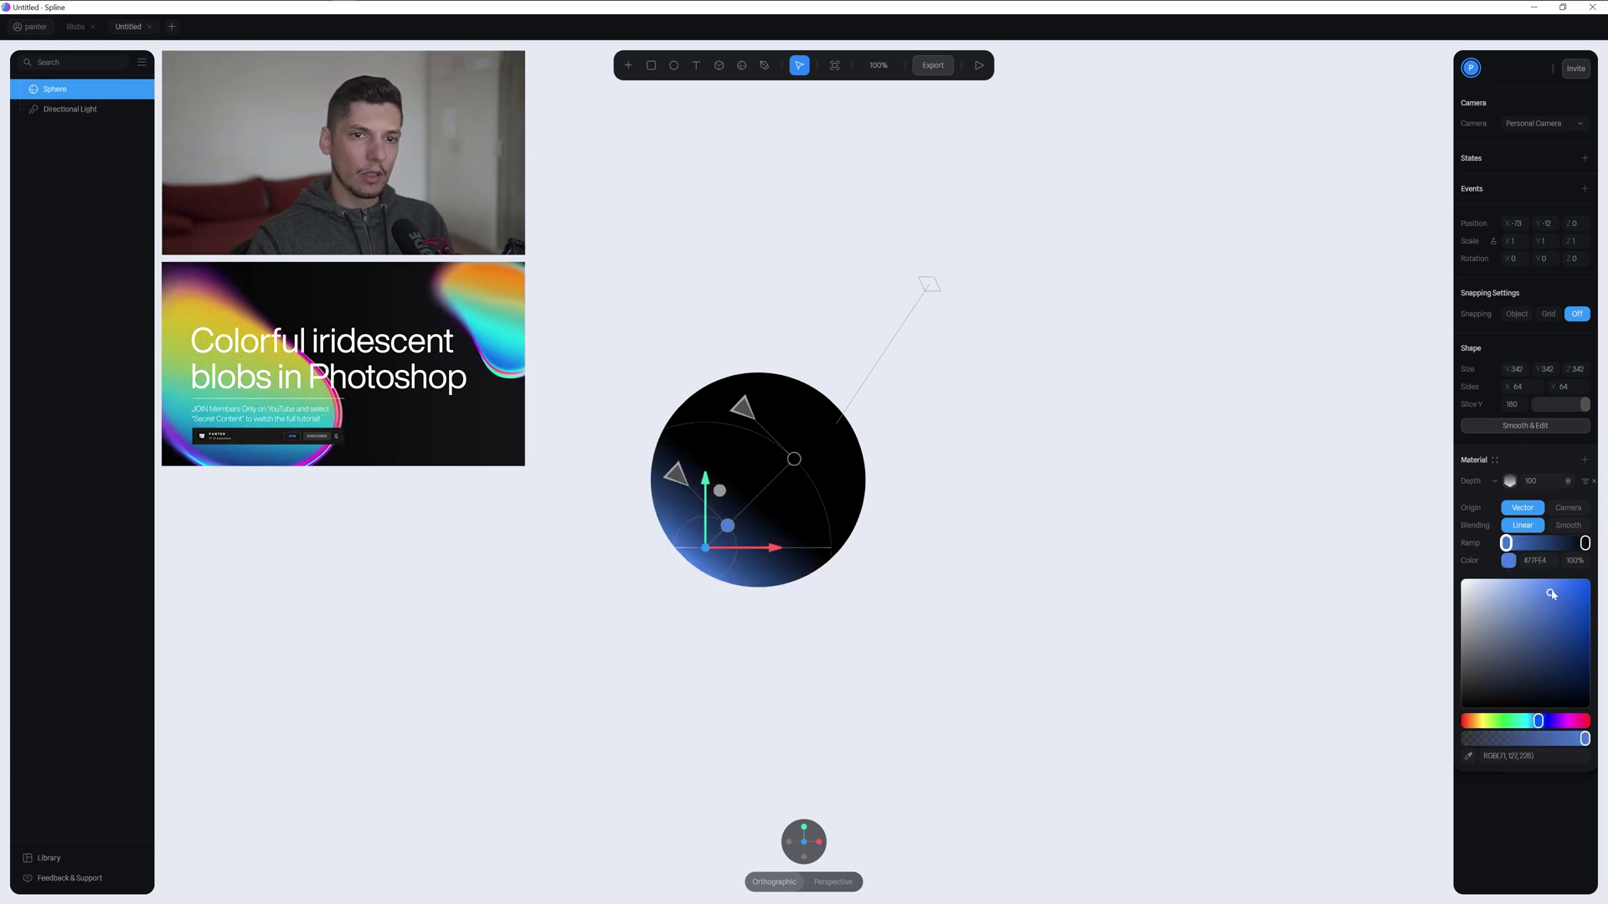
click(1549, 590)
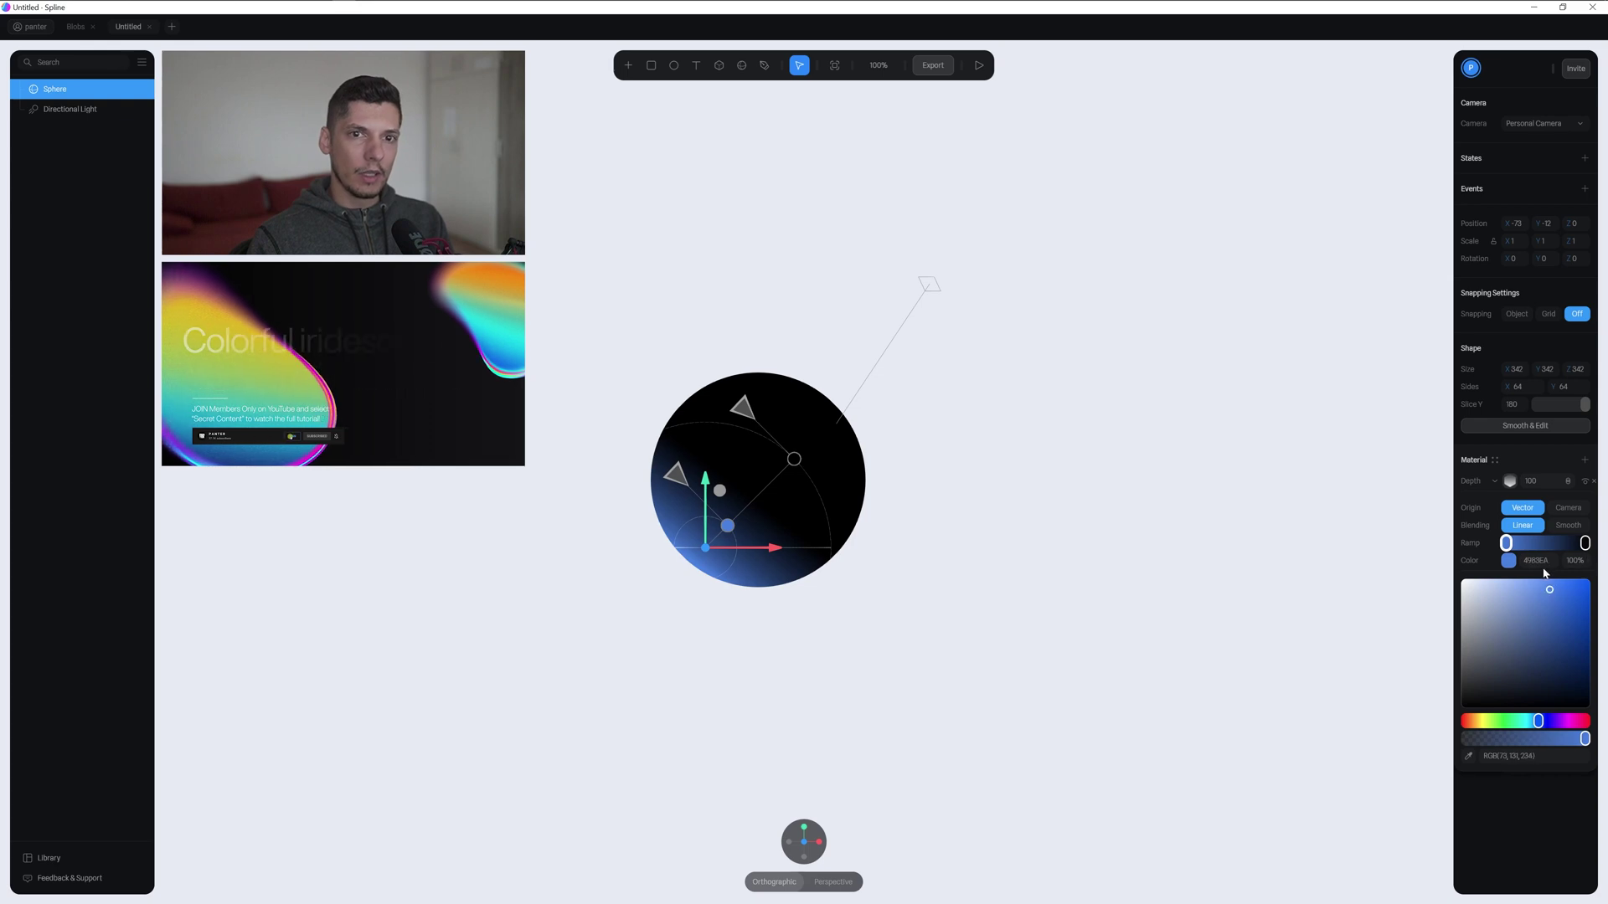
Copy the blue to the depth ramp's end stop and reduce that stop's opacity to 0%.
click(1540, 562)
key(ctrl+c)
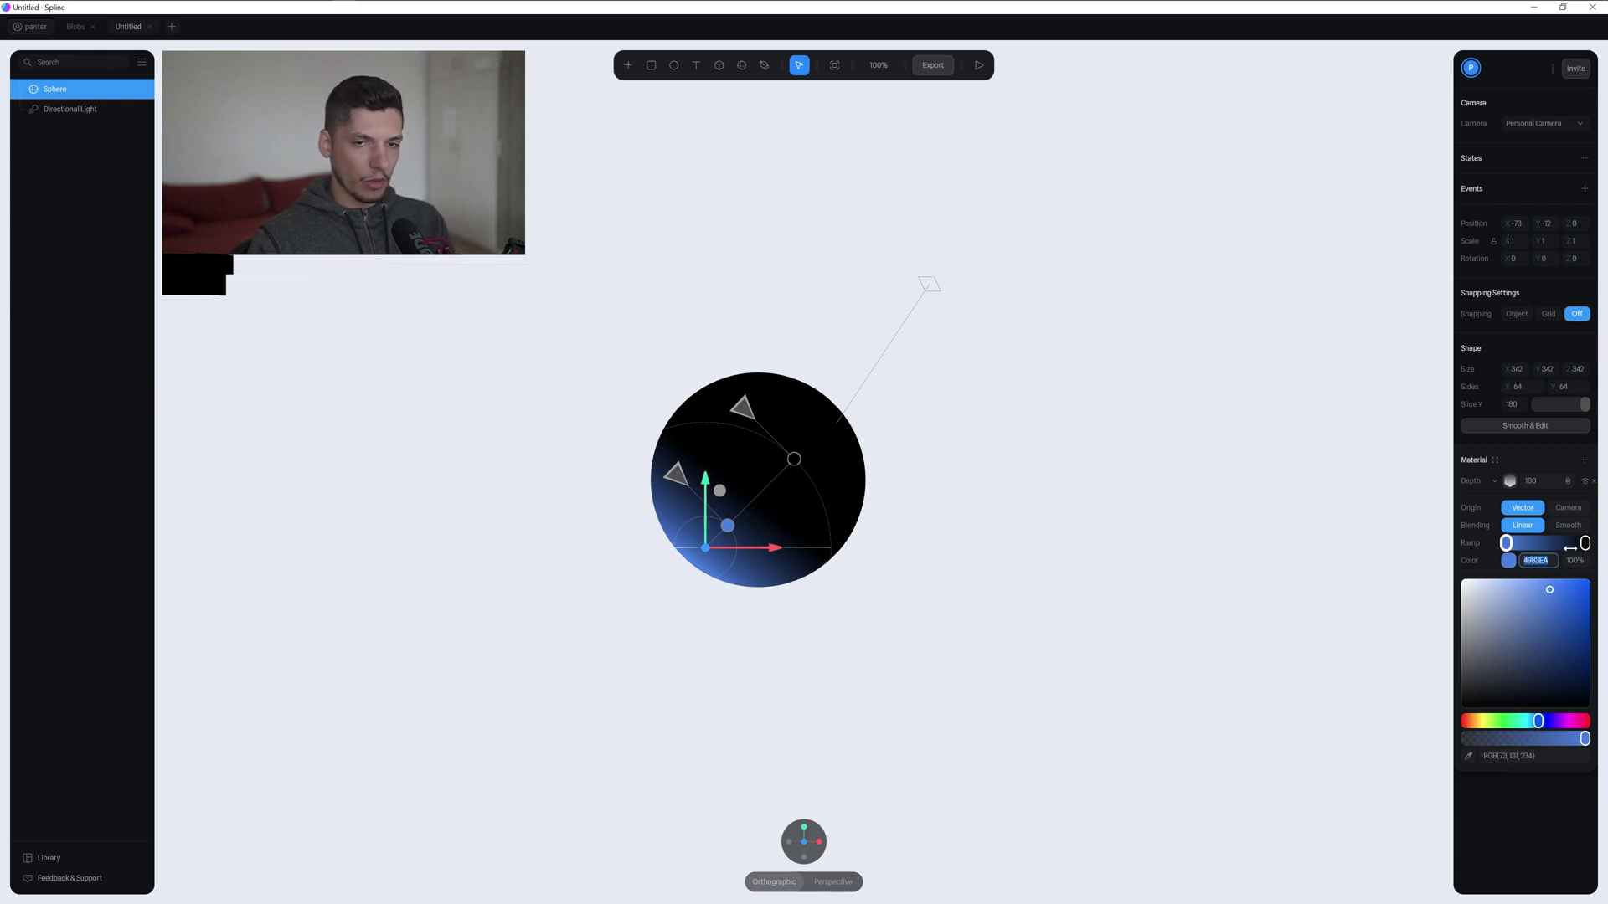
click(1585, 543)
click(1542, 563)
key(ctrl+v)
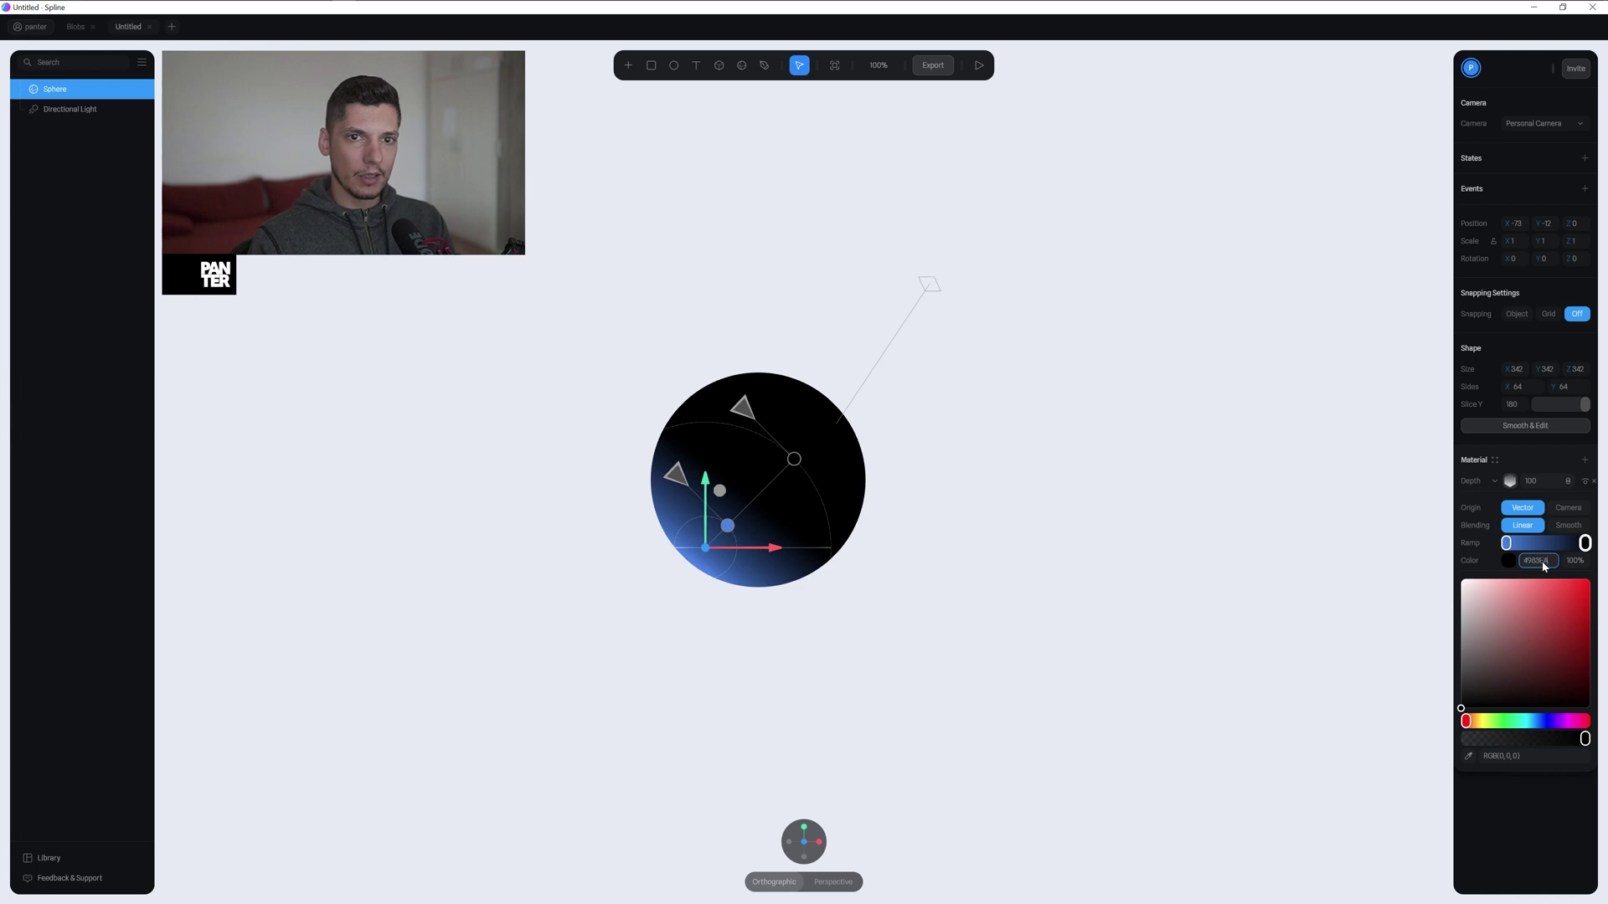
key(Return)
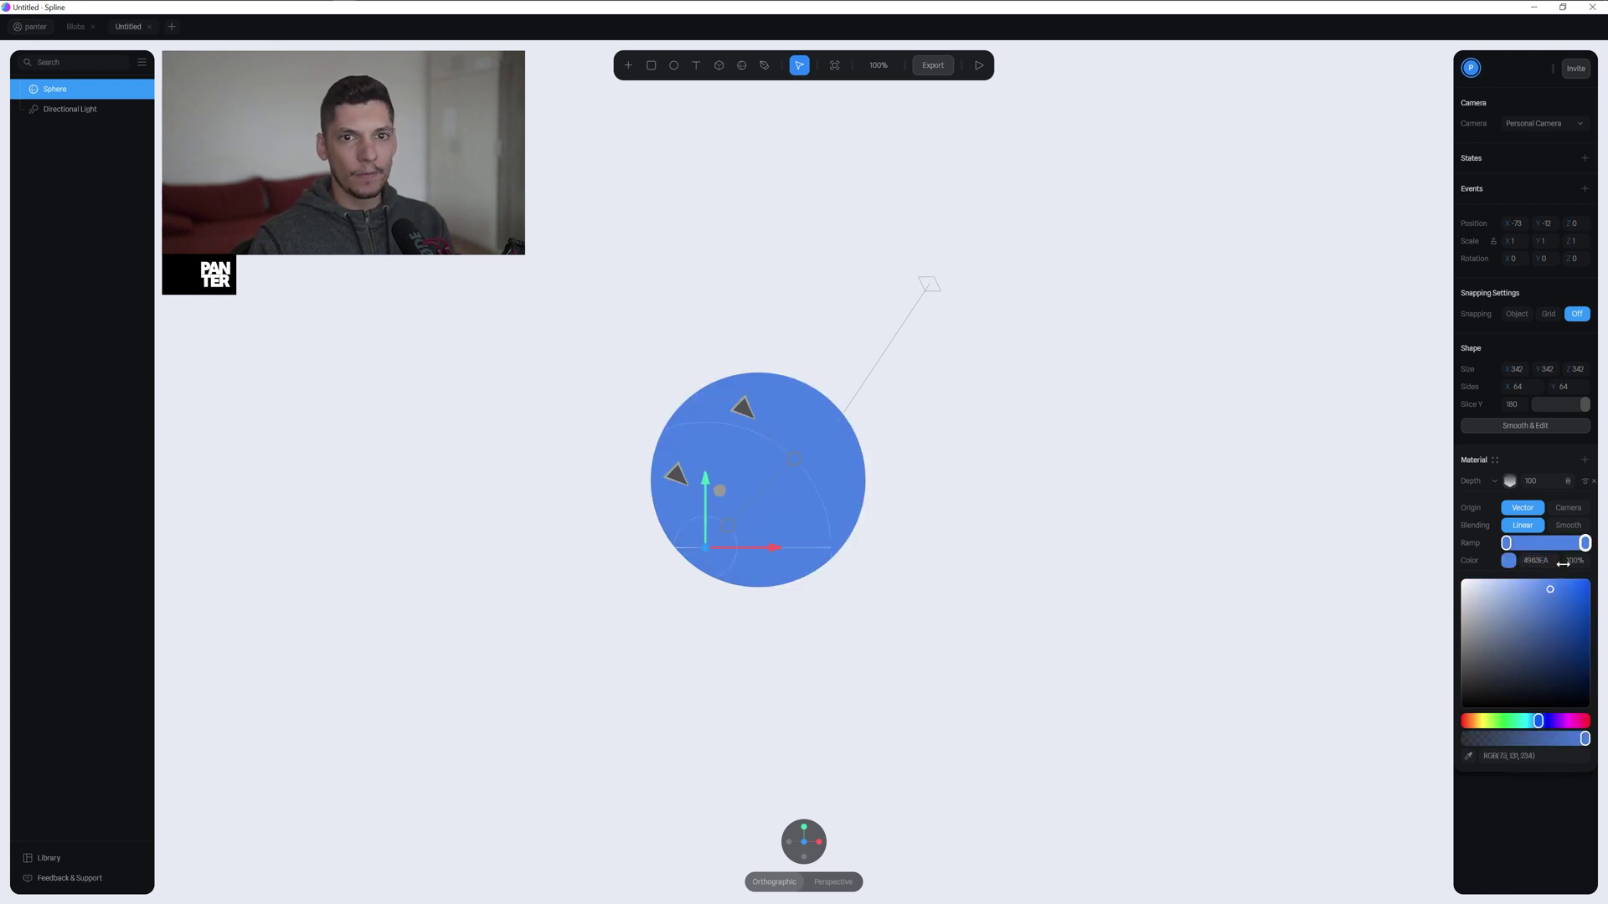
drag(1585, 739, 1458, 748)
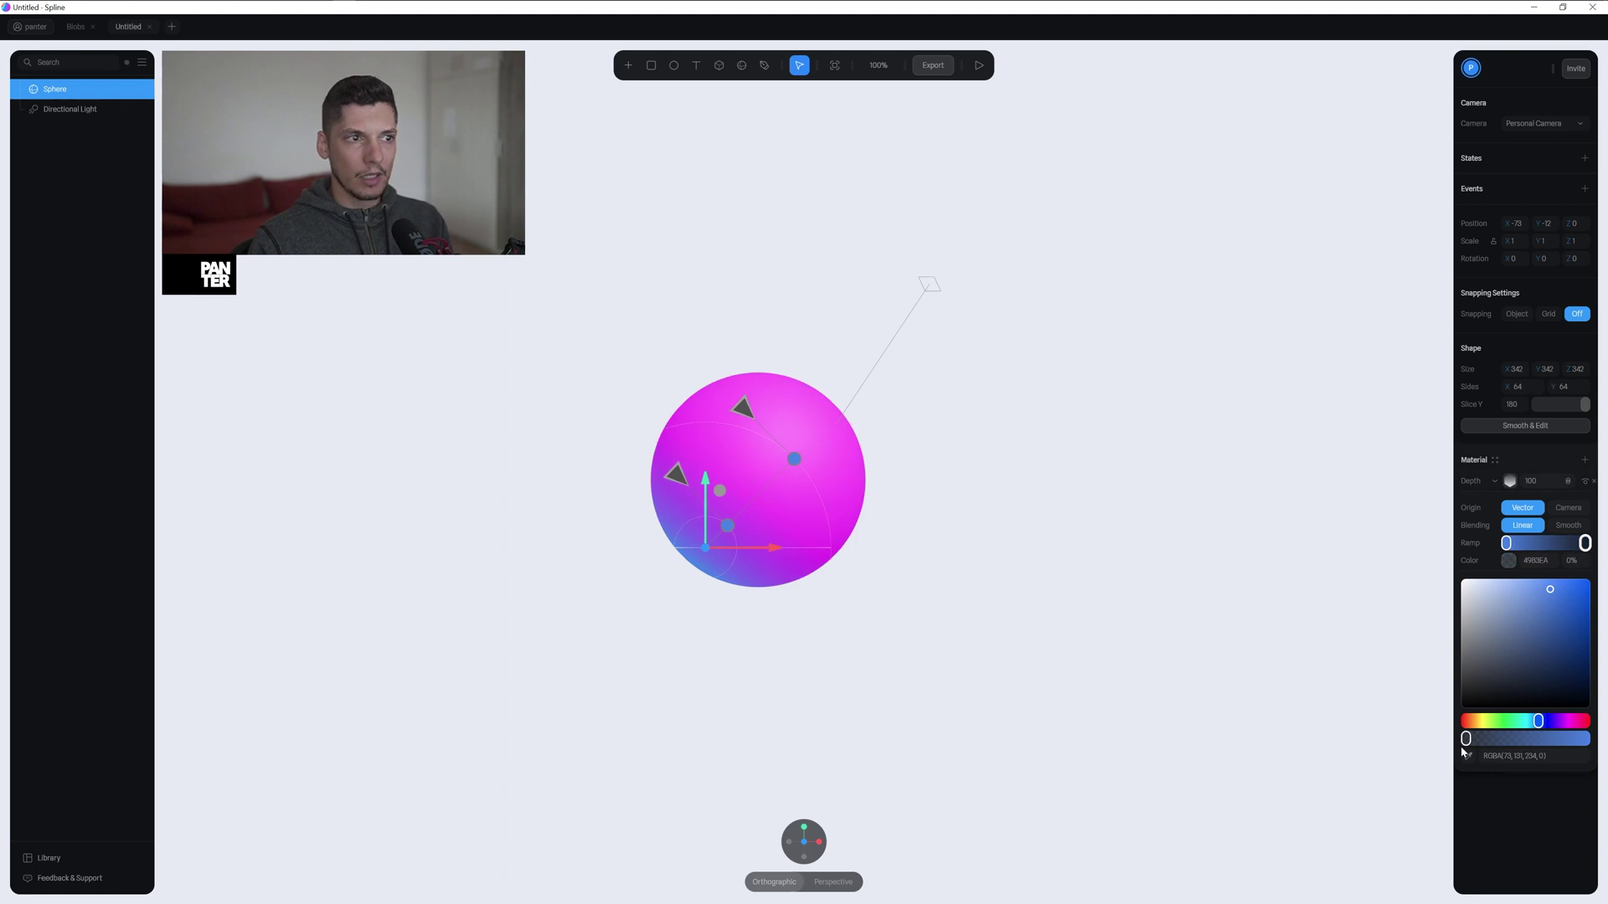
Add a second Depth layer on top of the sphere's material stack.
click(1584, 462)
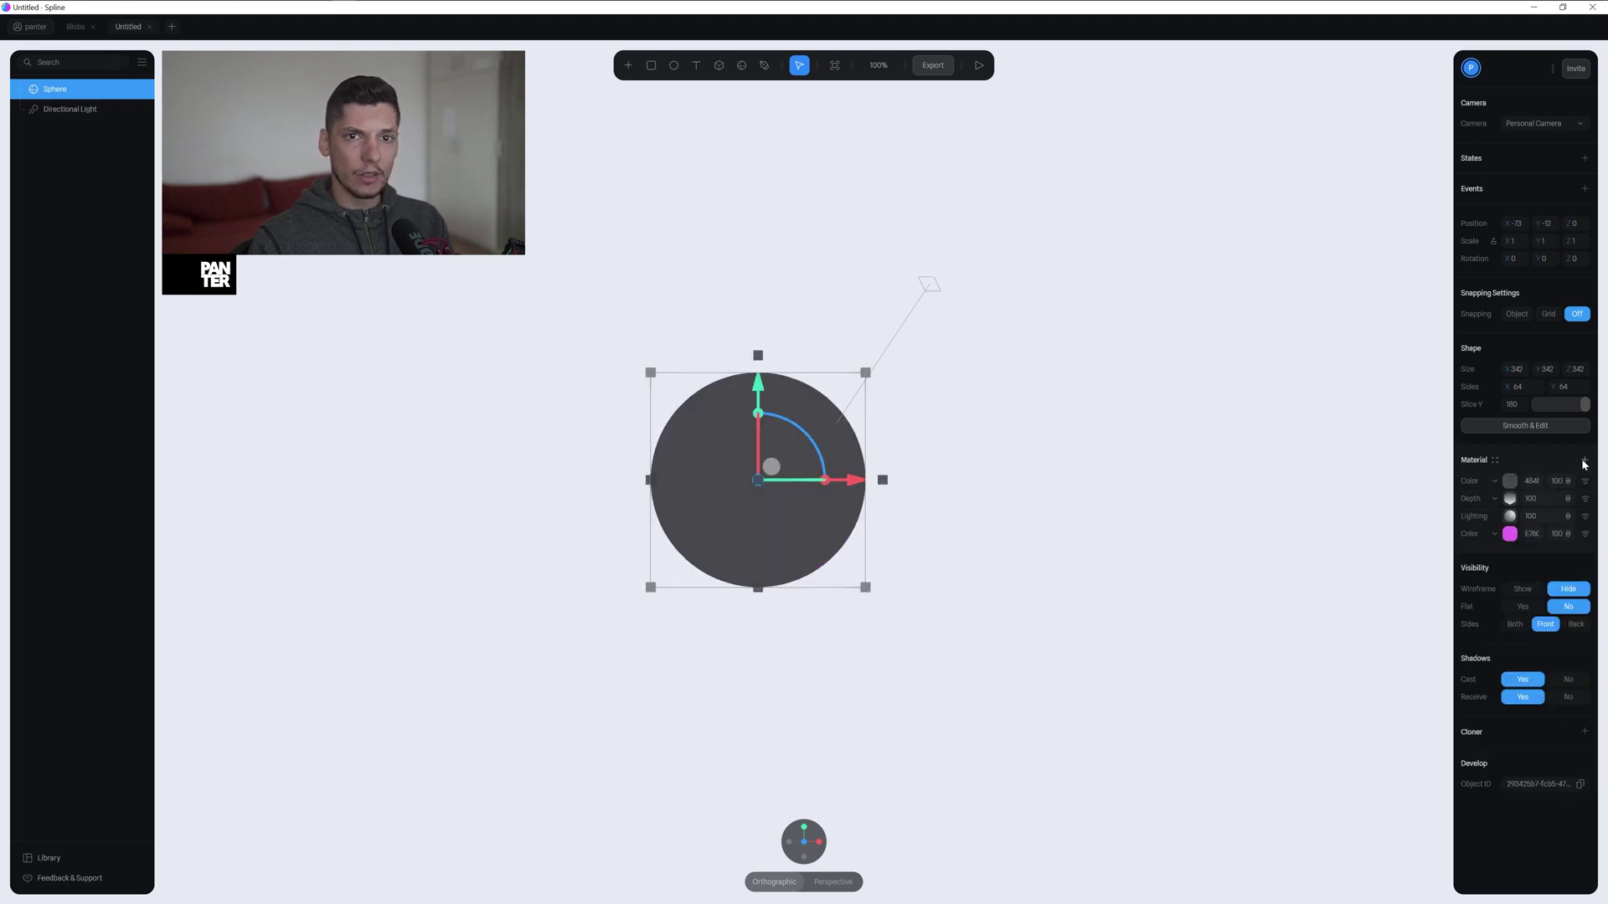
click(1495, 480)
click(1503, 508)
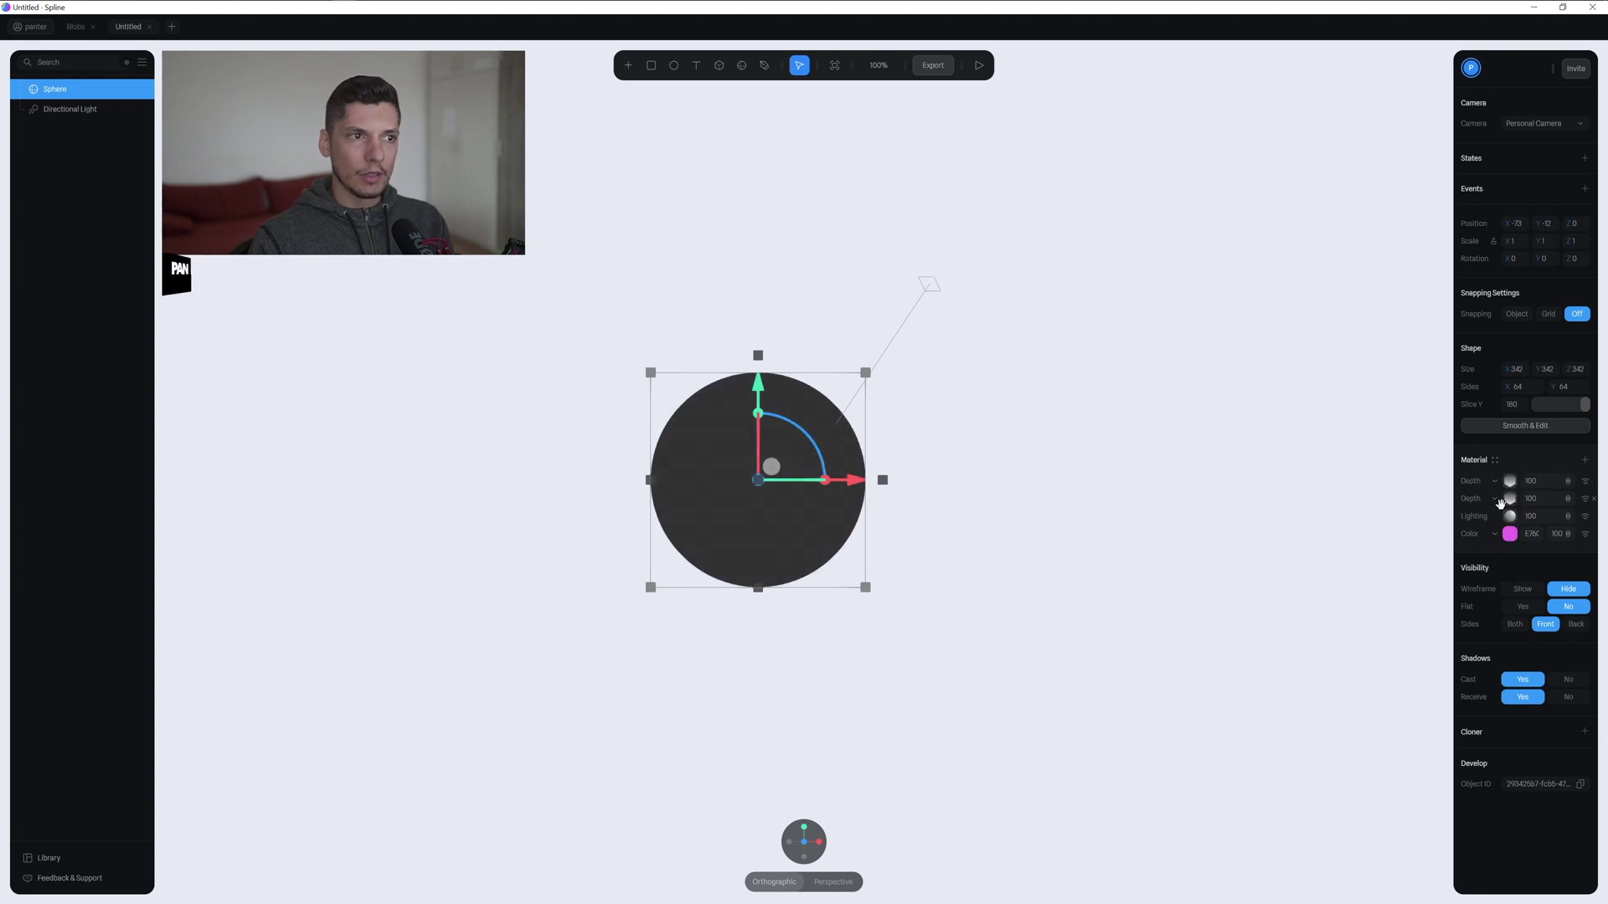
Make the new depth ramp's end stop white (FFFFFF) and reduce its white start stop's opacity to 0%.
click(1510, 482)
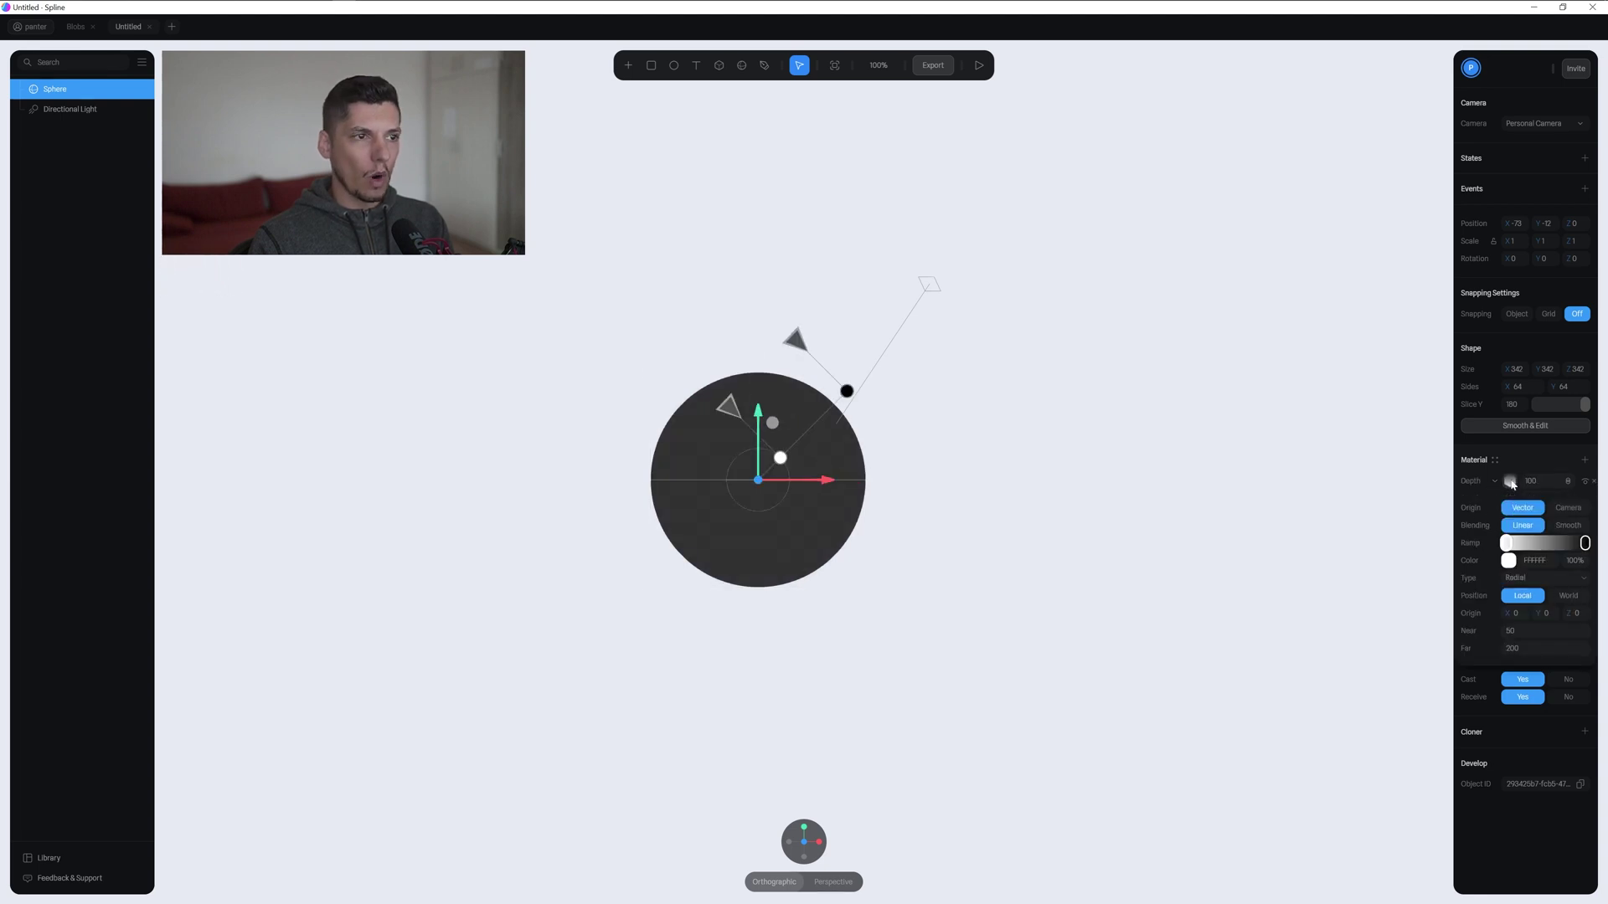
click(1584, 543)
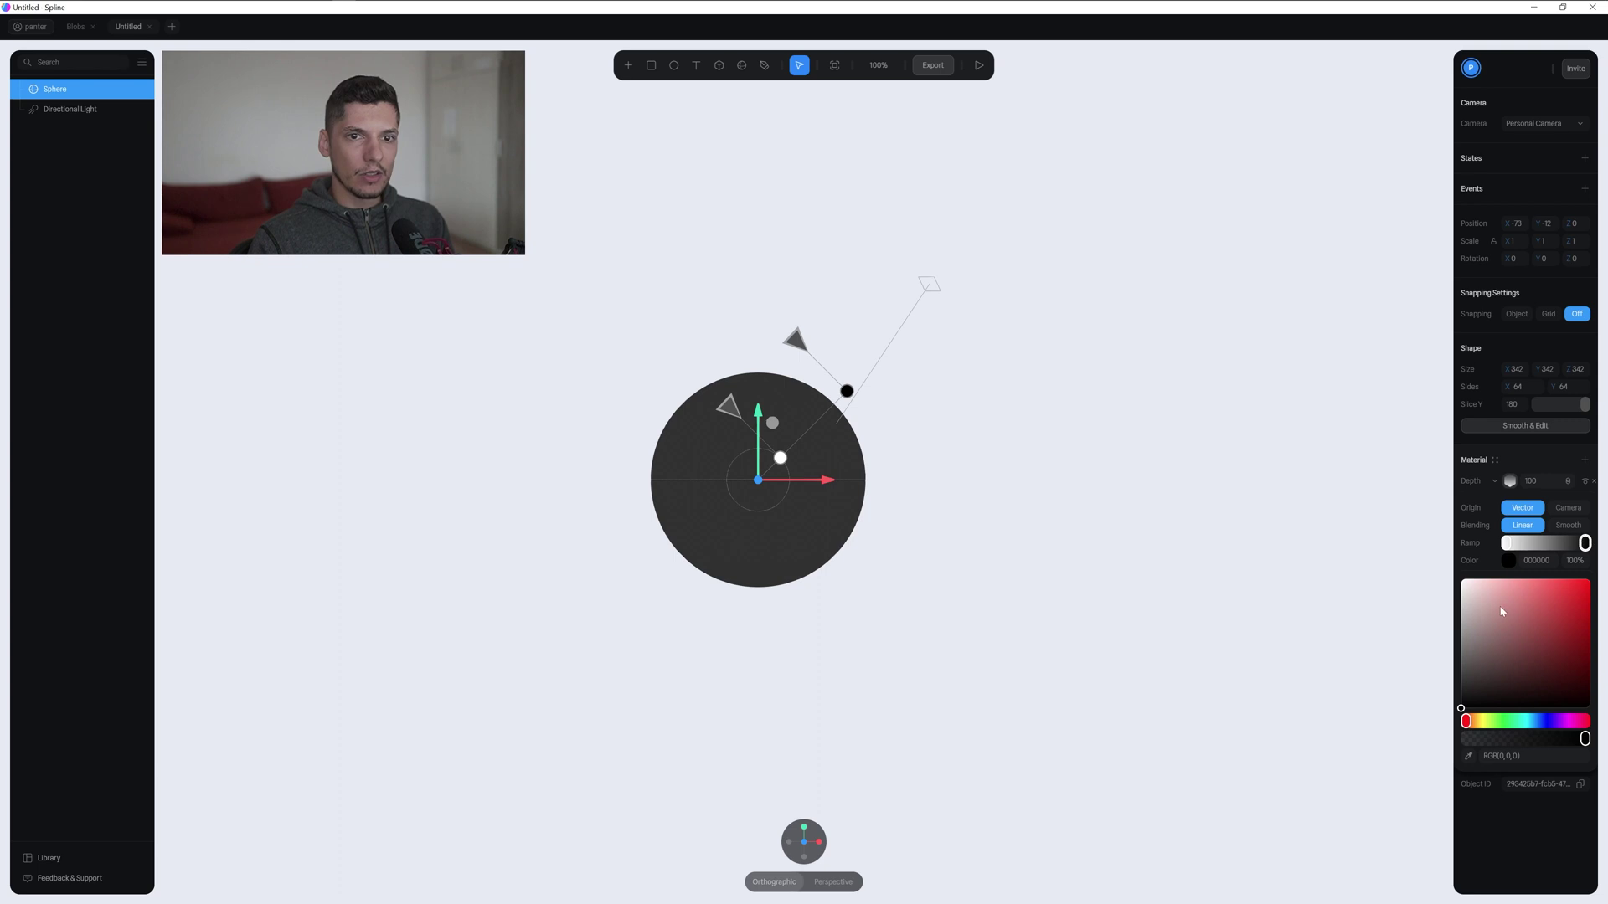
drag(1501, 611, 1458, 579)
click(1505, 542)
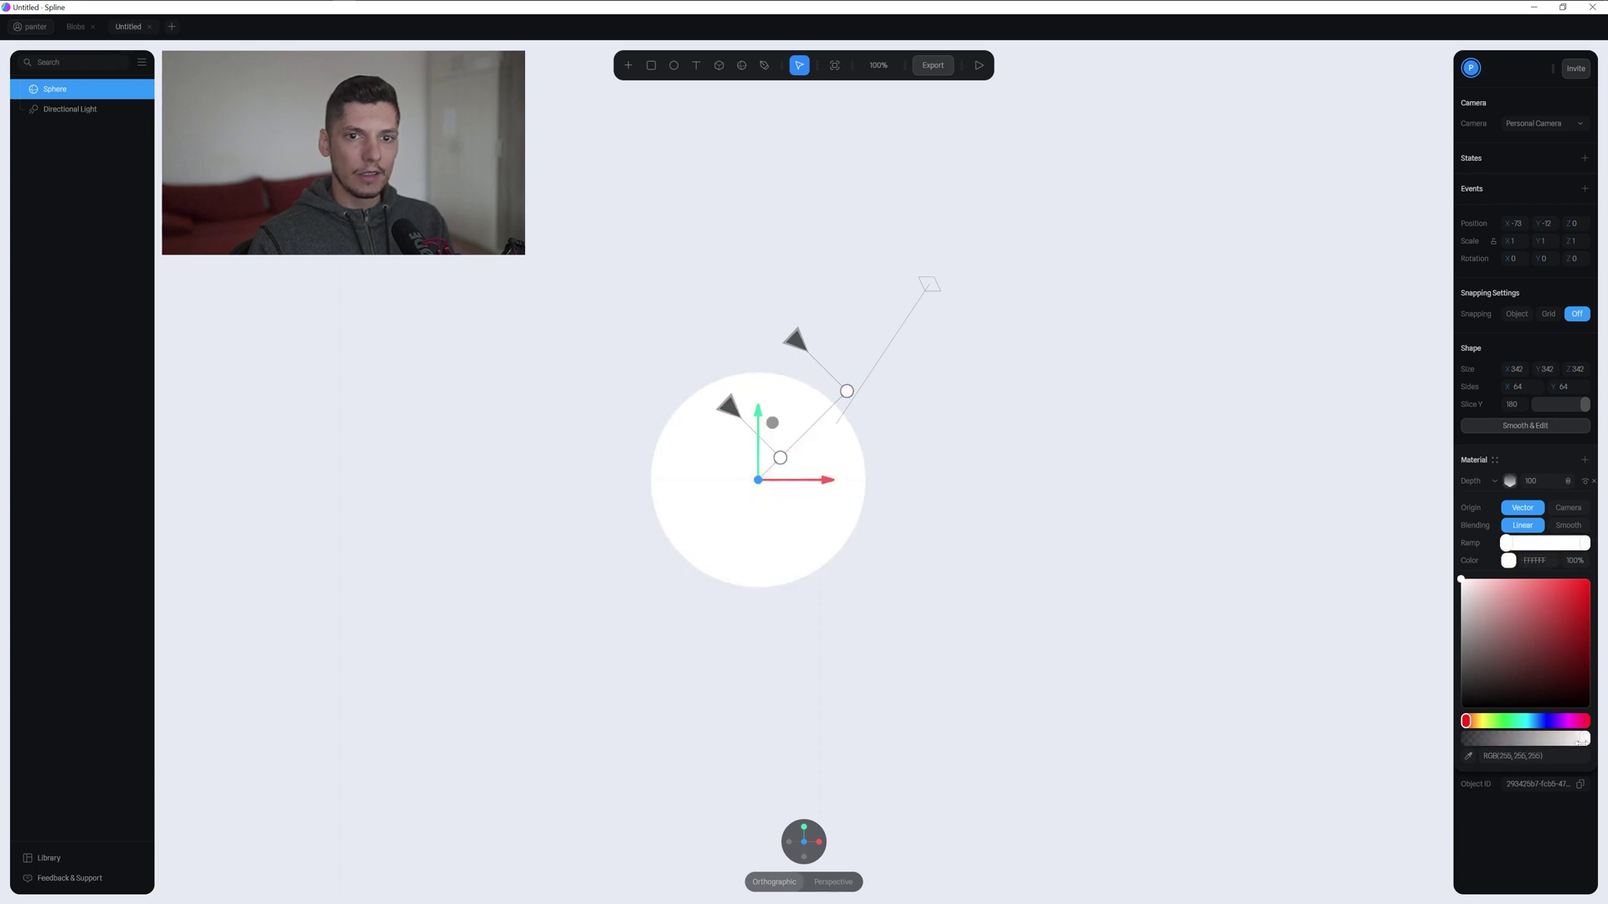
drag(1581, 740, 1443, 747)
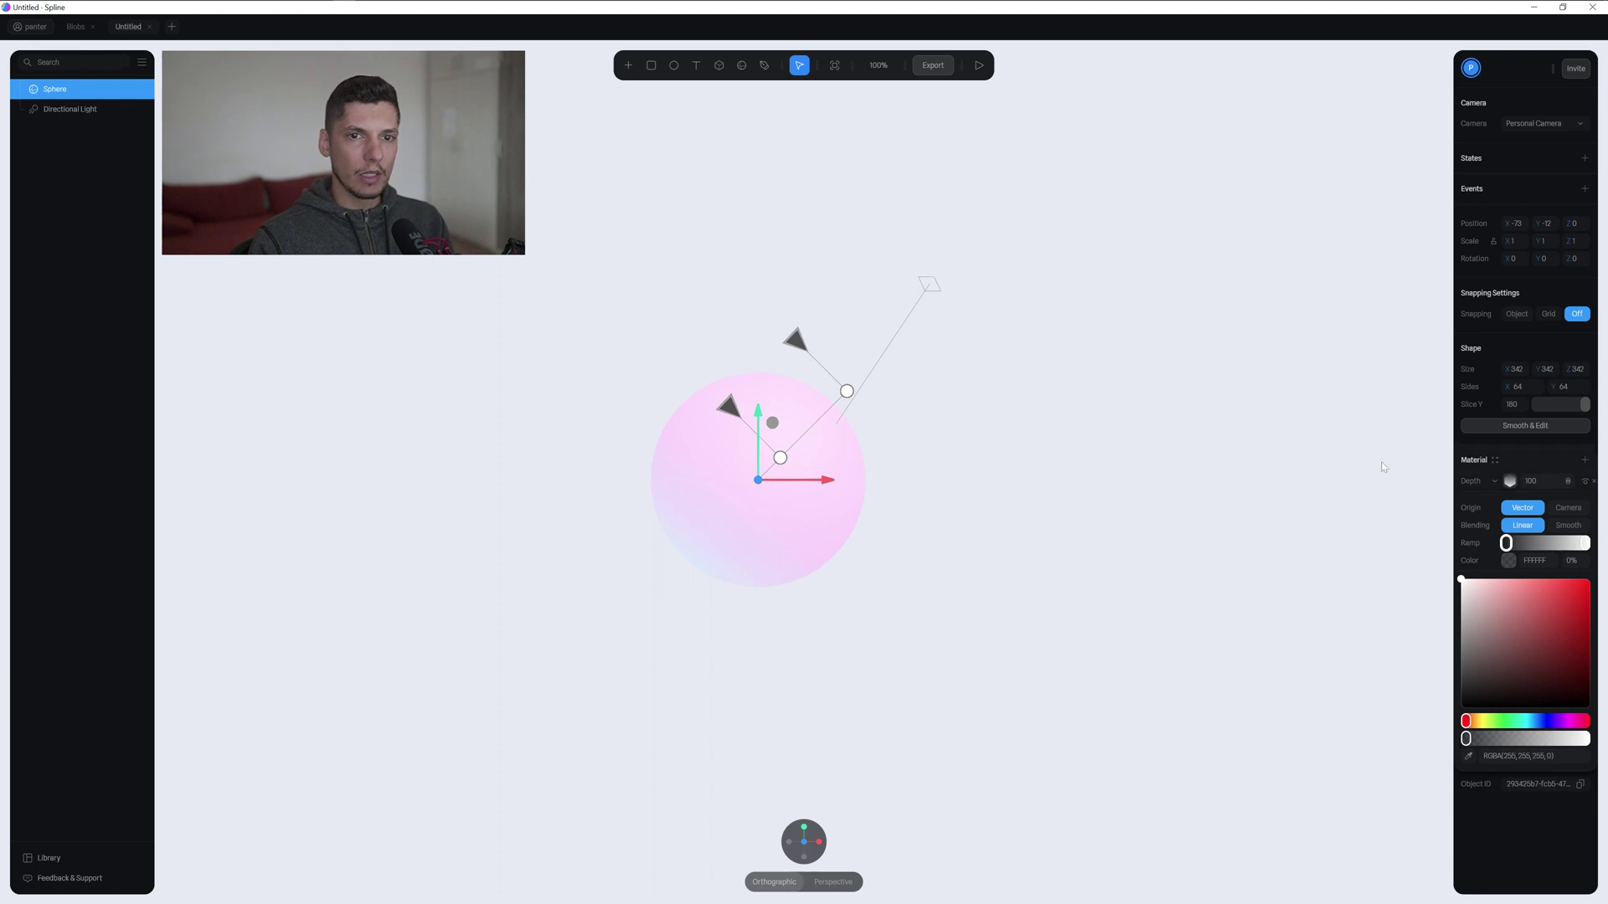
Shift the white depth gradient's origin slightly toward the sphere's lower left and push its near and far limits outward for a soft upper-right highlight.
mouse_move(796, 460)
mouse_down()
mouse_move(851, 419)
mouse_move(765, 506)
mouse_move(779, 479)
mouse_up()
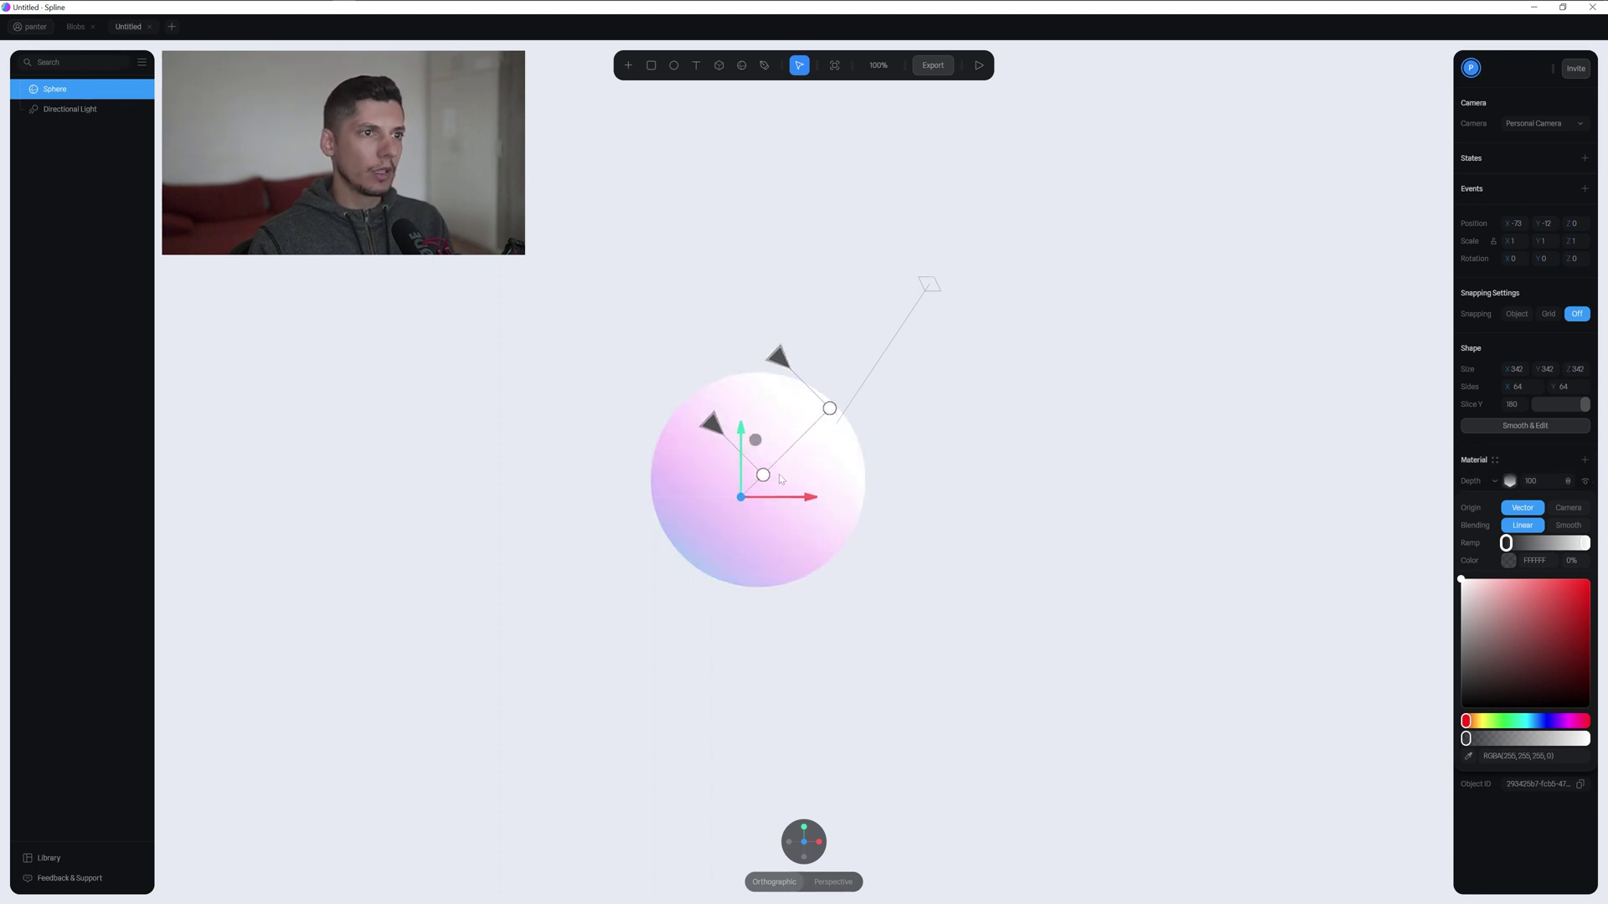
drag(711, 423, 796, 346)
drag(847, 398, 852, 387)
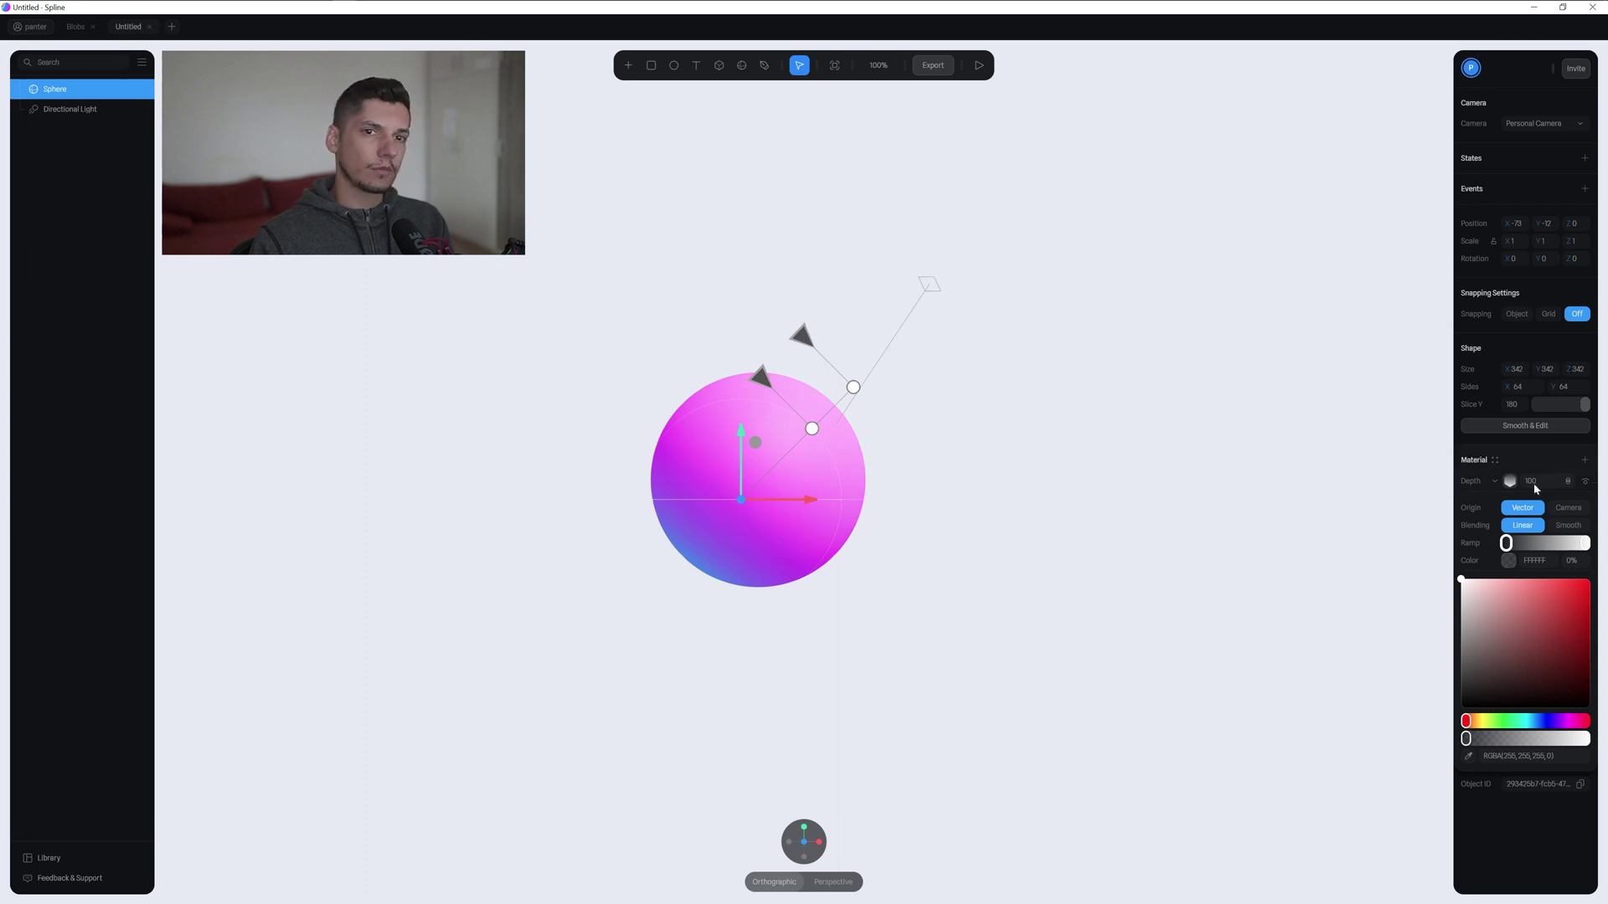
click(1512, 482)
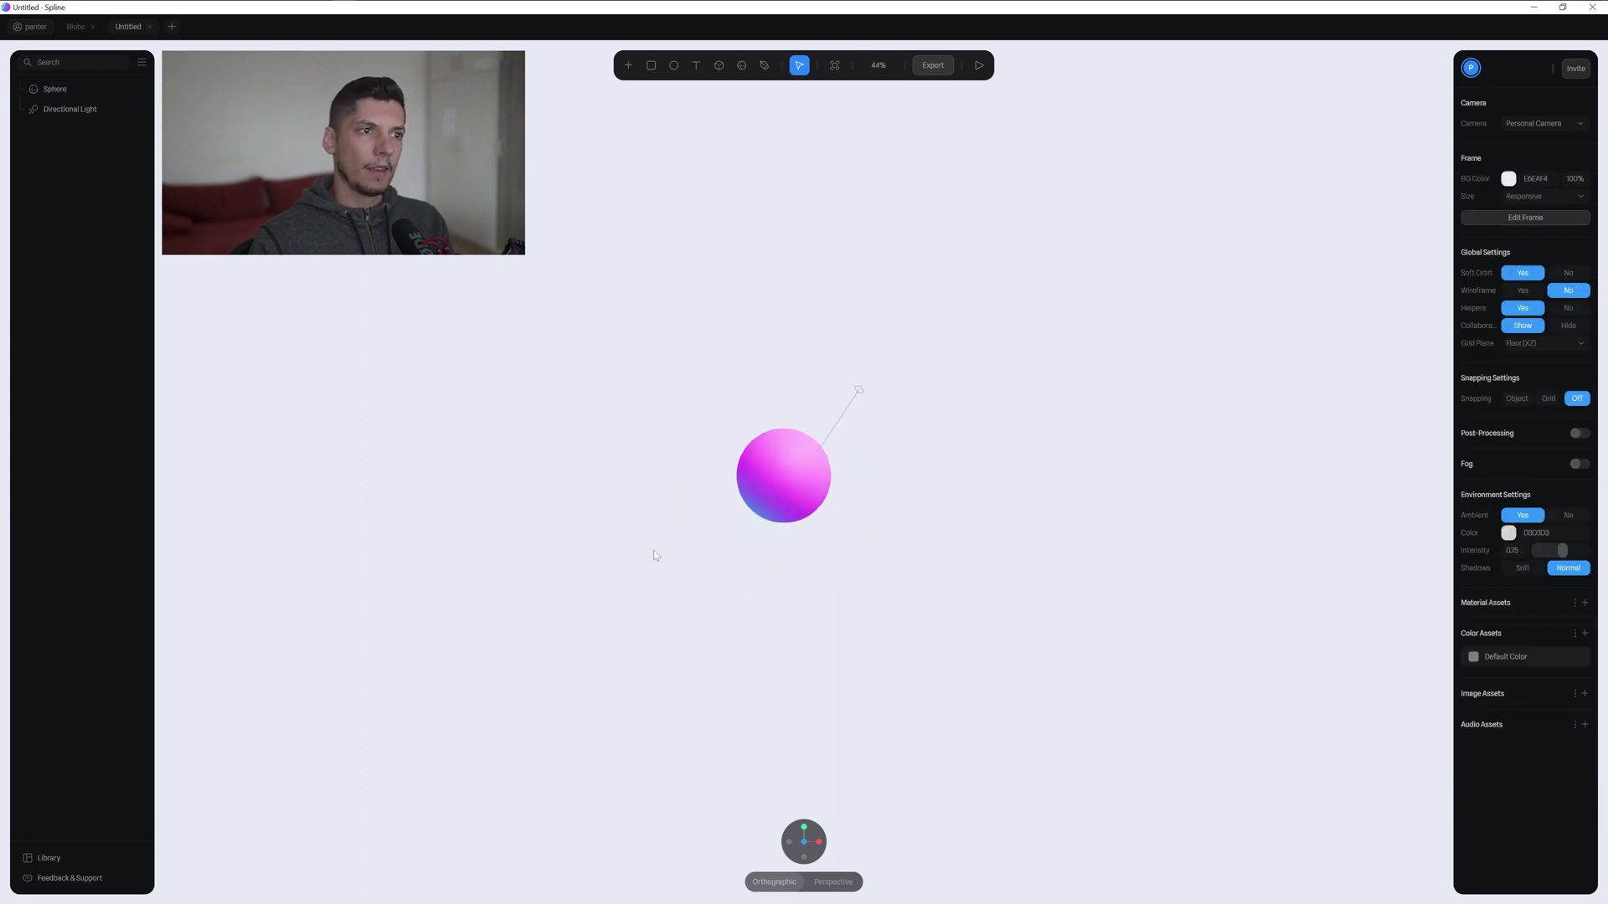
scroll(1091, 470, up, 5)
click(872, 430)
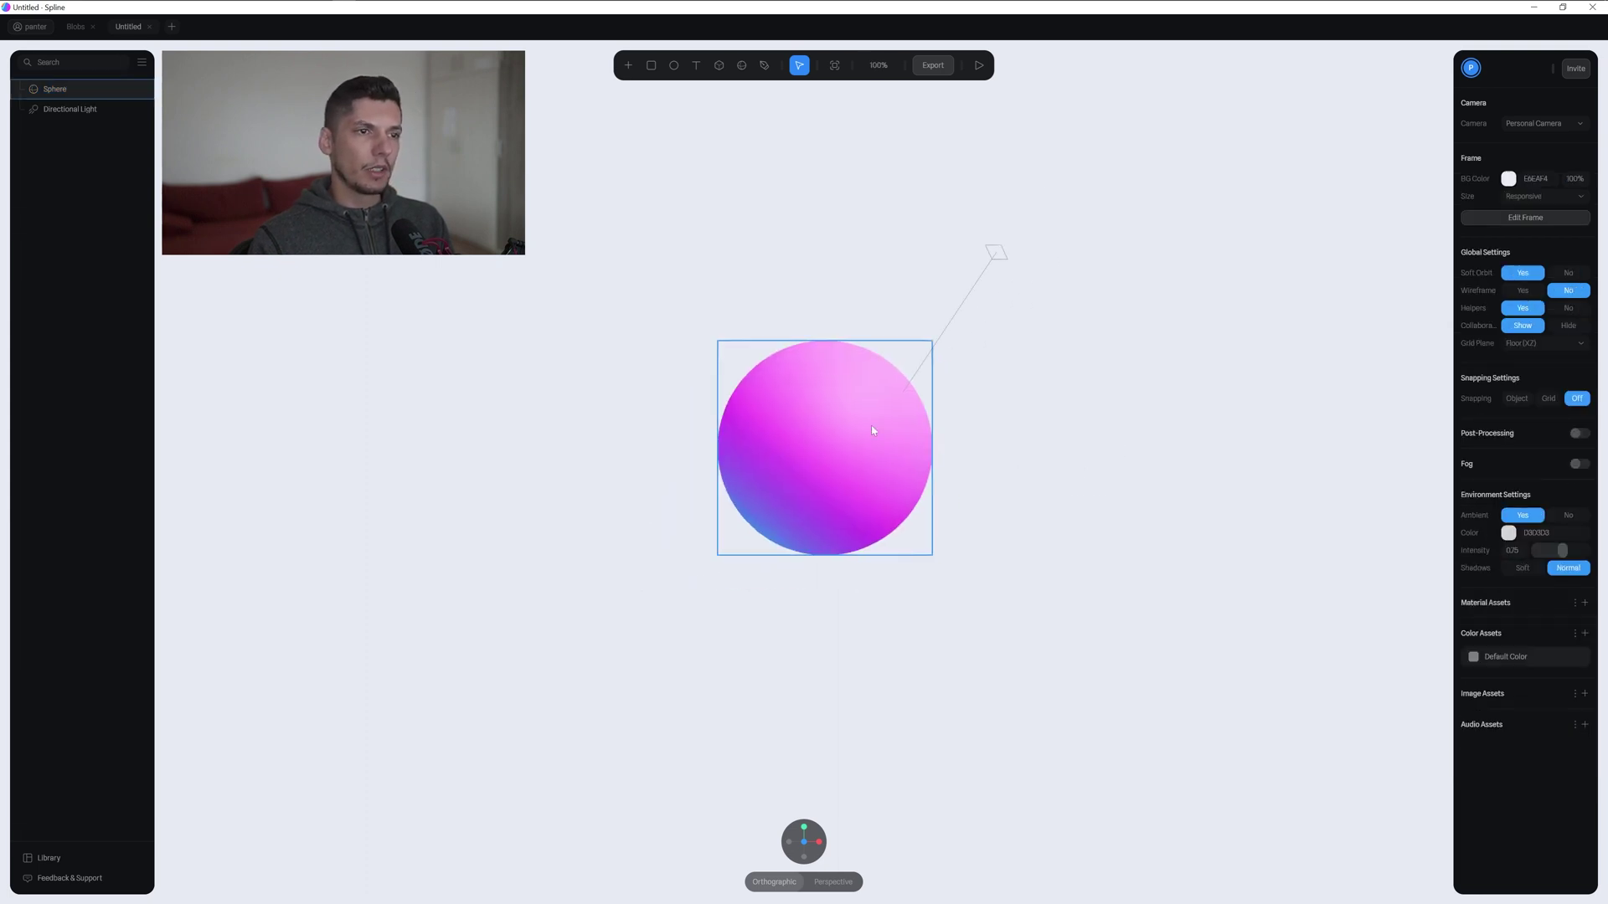
click(1156, 436)
Move the blue depth gradient's origin to just outside the sphere's lower-left edge and extend its far limit outward.
click(811, 431)
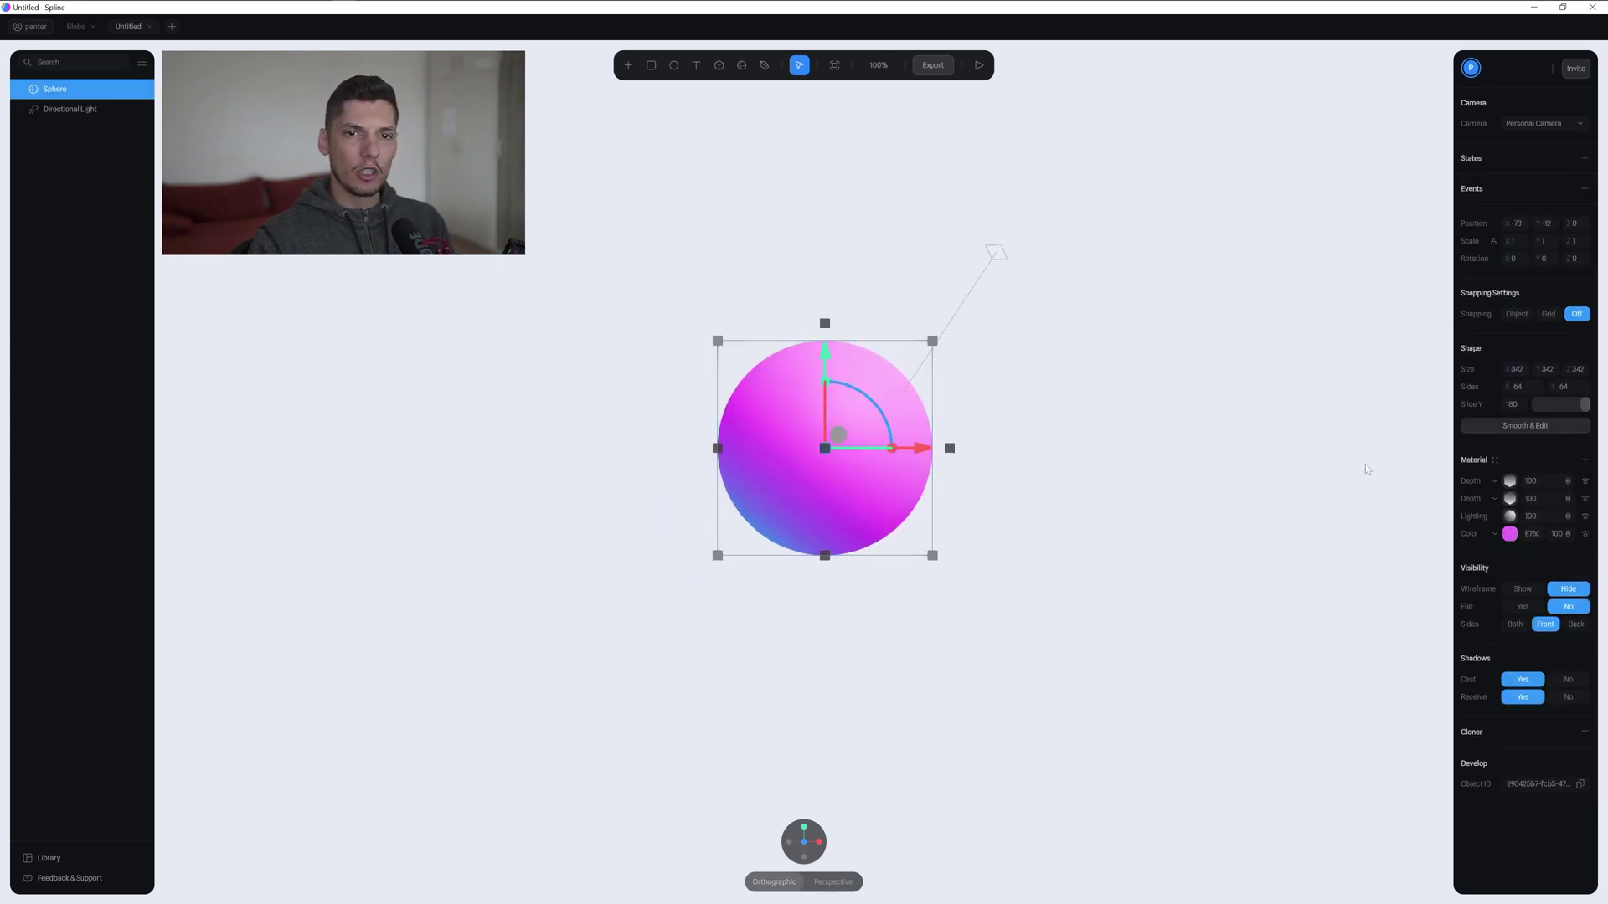
click(1511, 499)
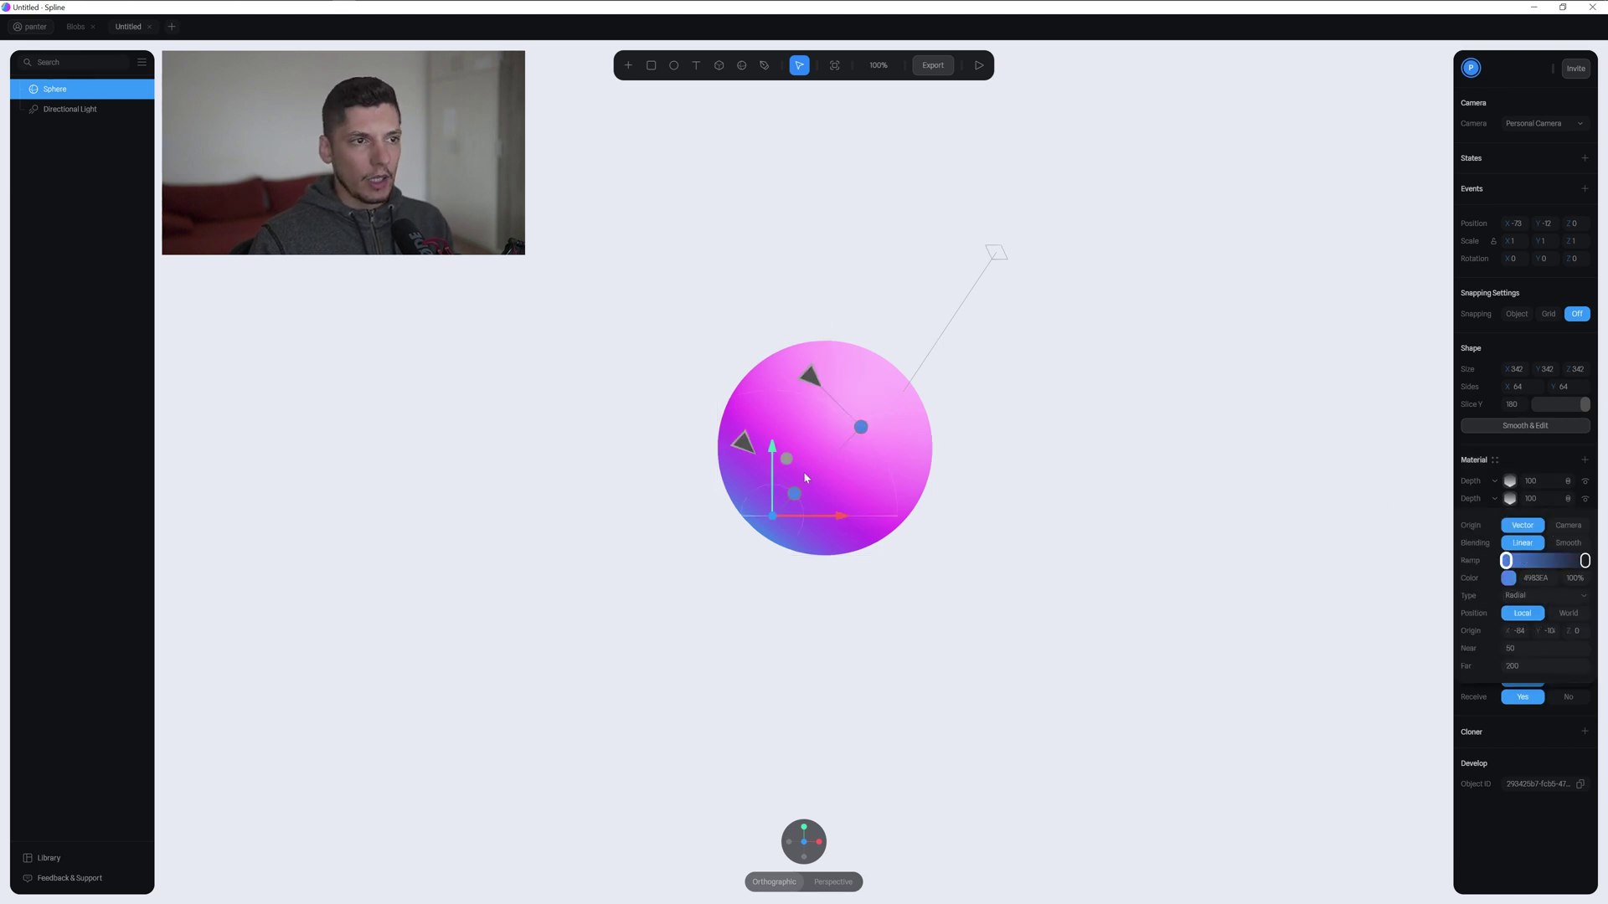
drag(787, 459, 757, 500)
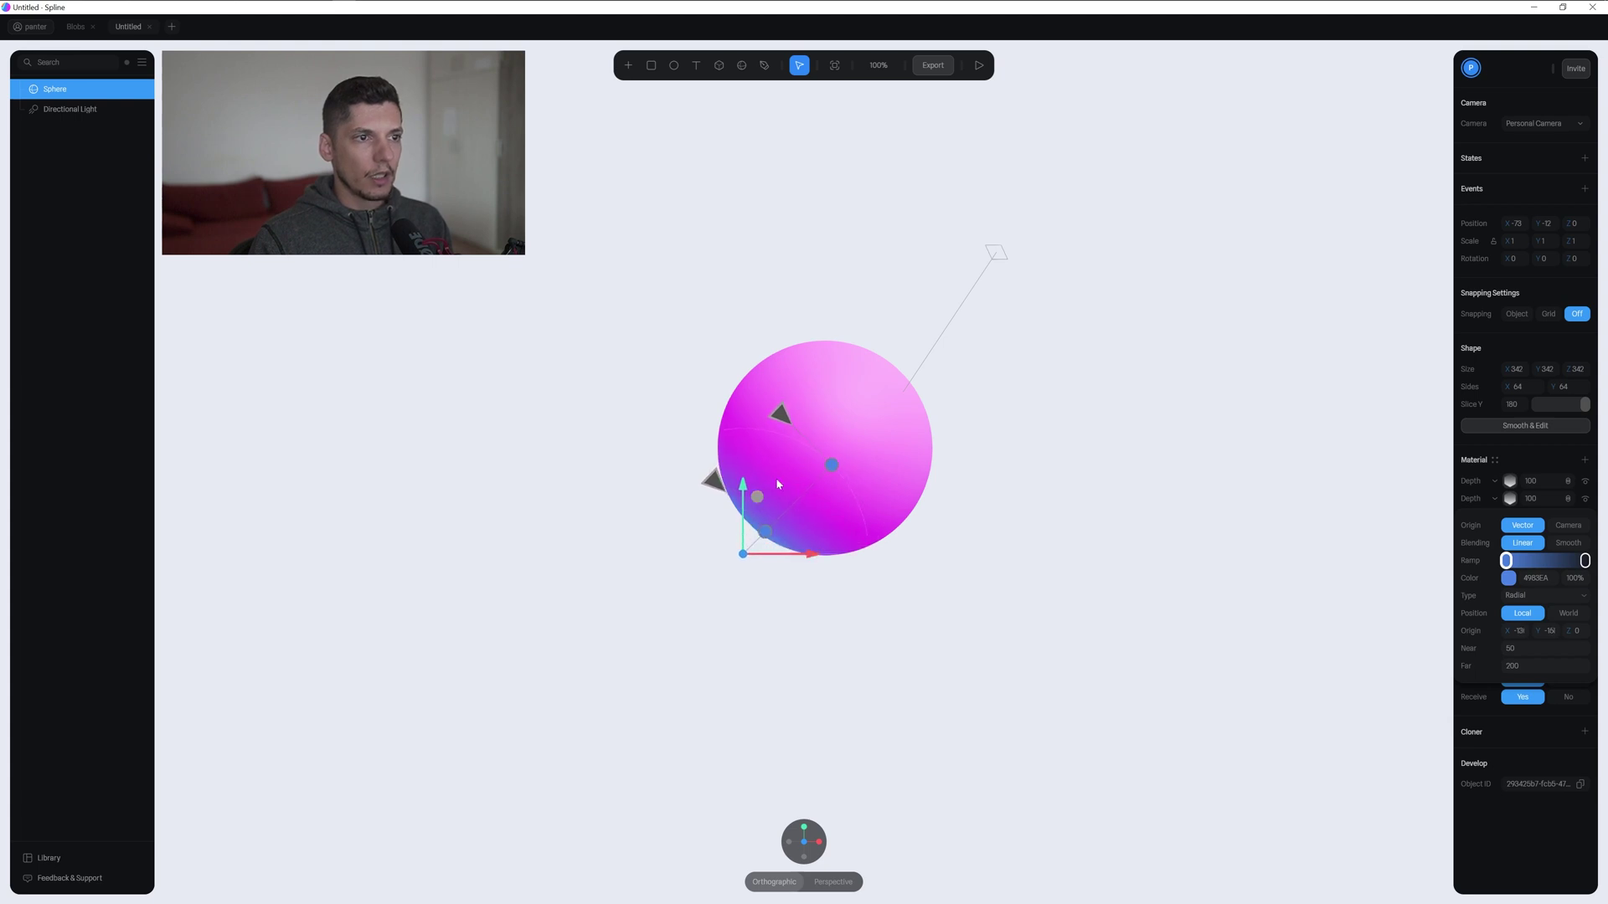
drag(780, 412, 794, 382)
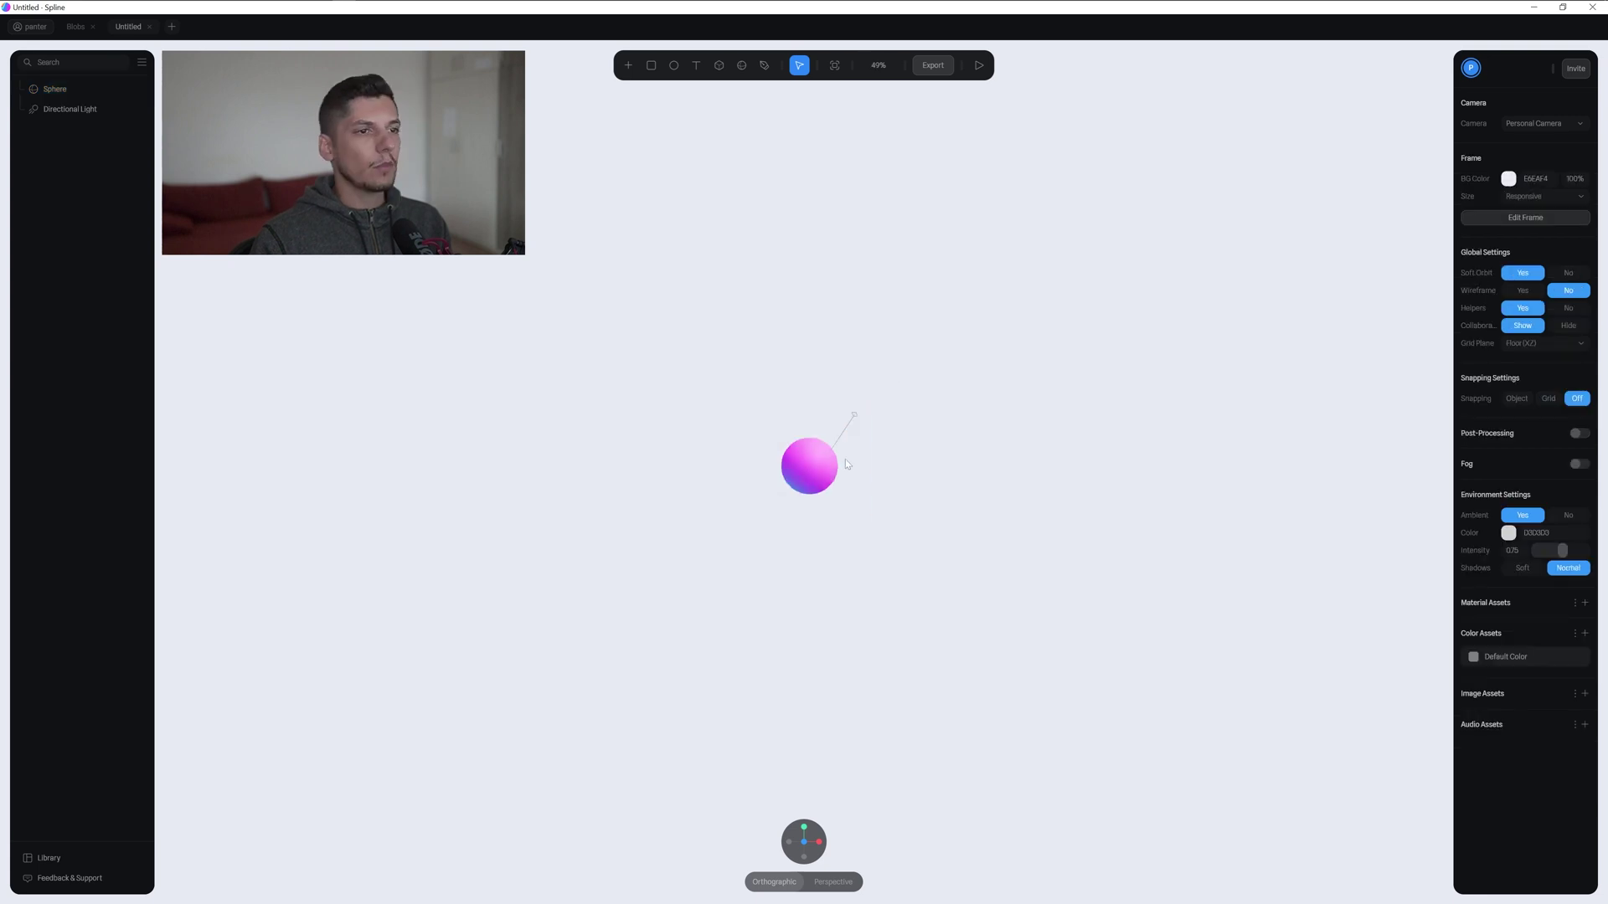
Save the sphere's layered material as a reusable material asset named Magenta.
scroll(846, 459, up, 10)
click(801, 453)
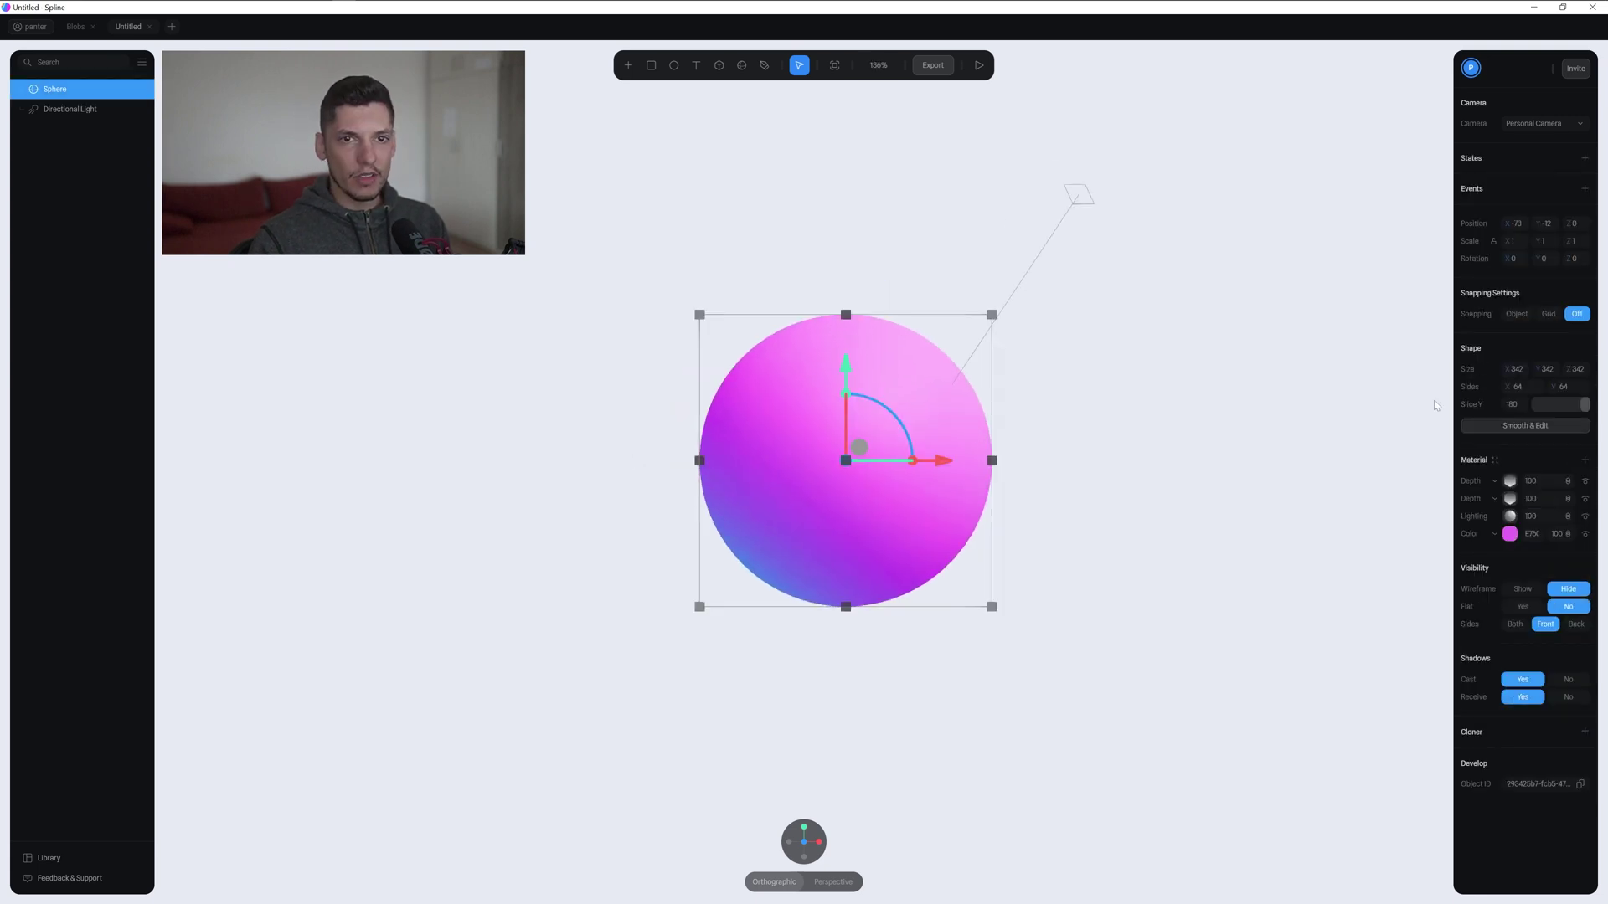
click(1496, 460)
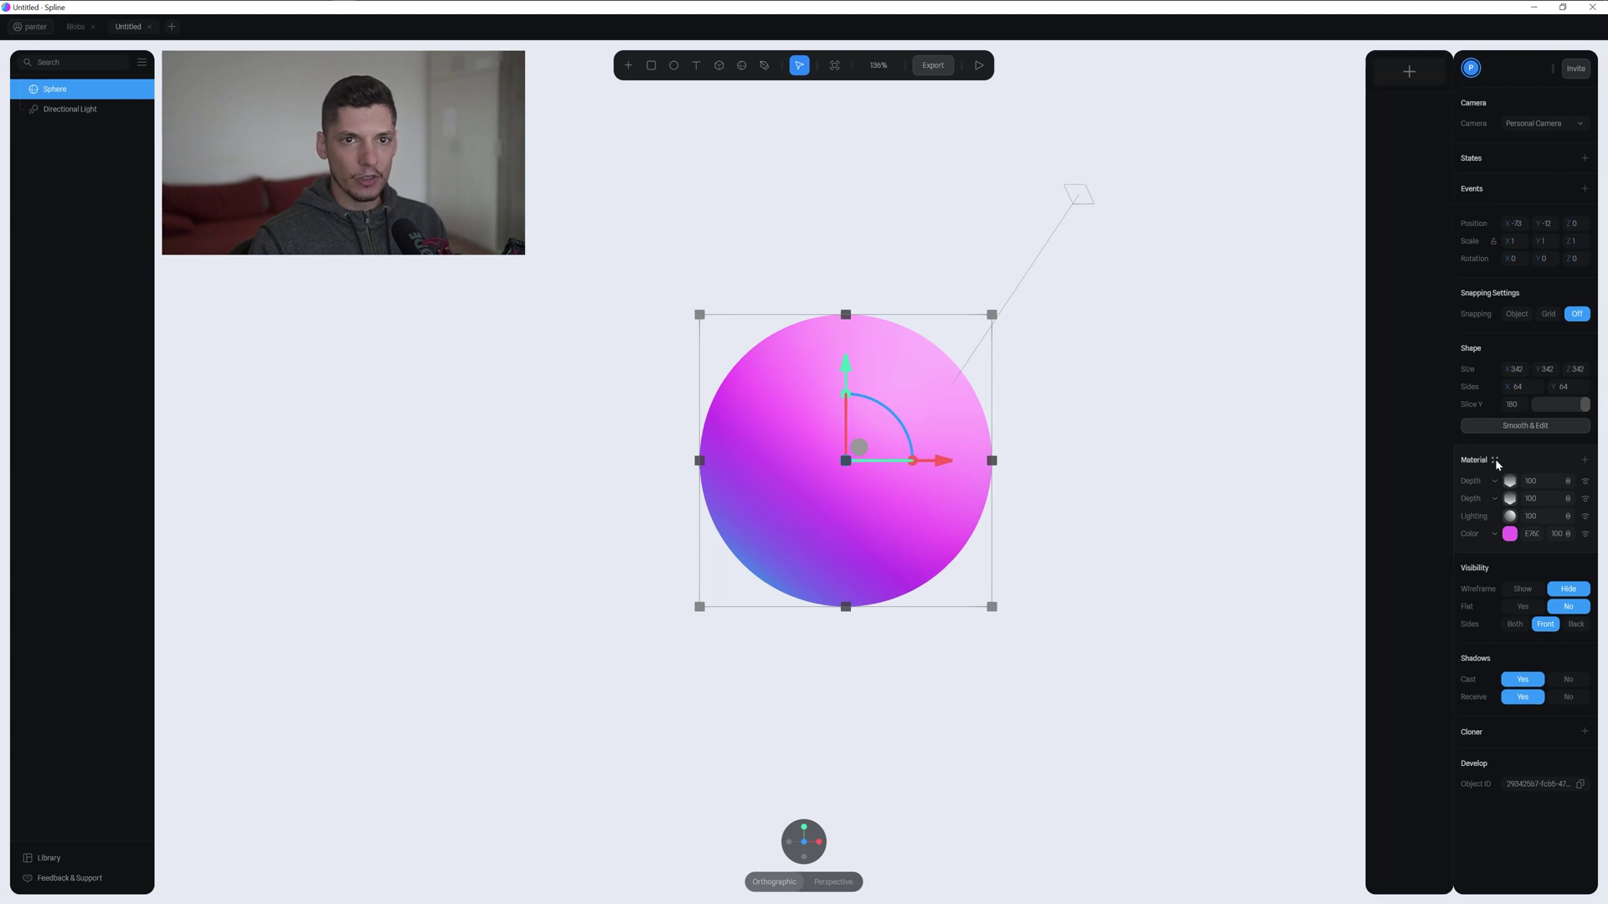
click(1409, 74)
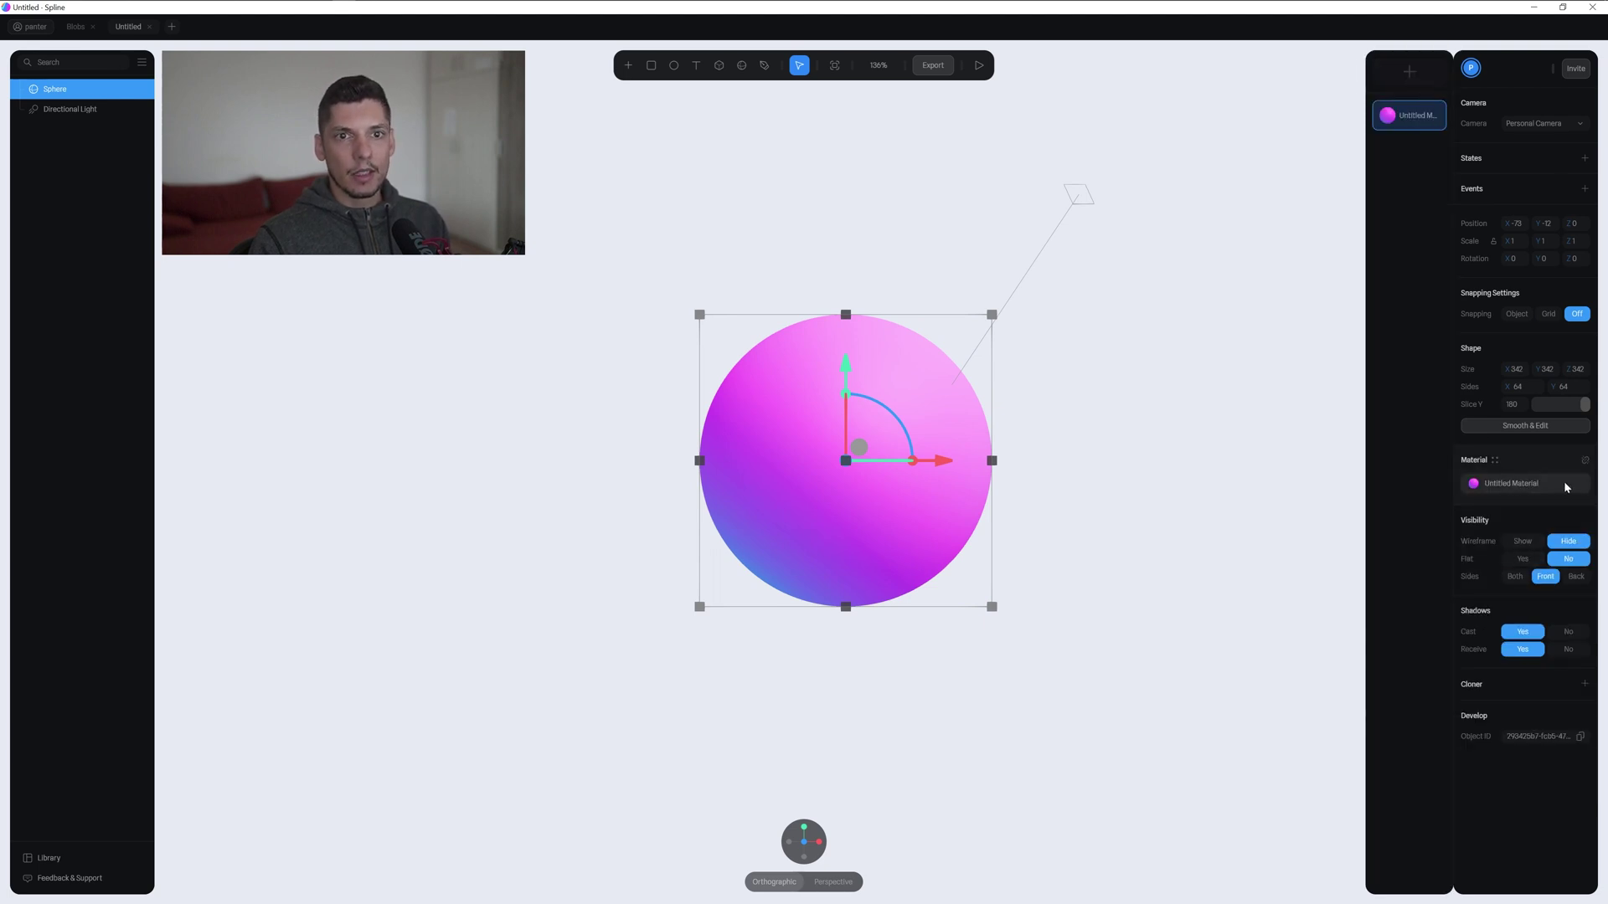
click(1505, 486)
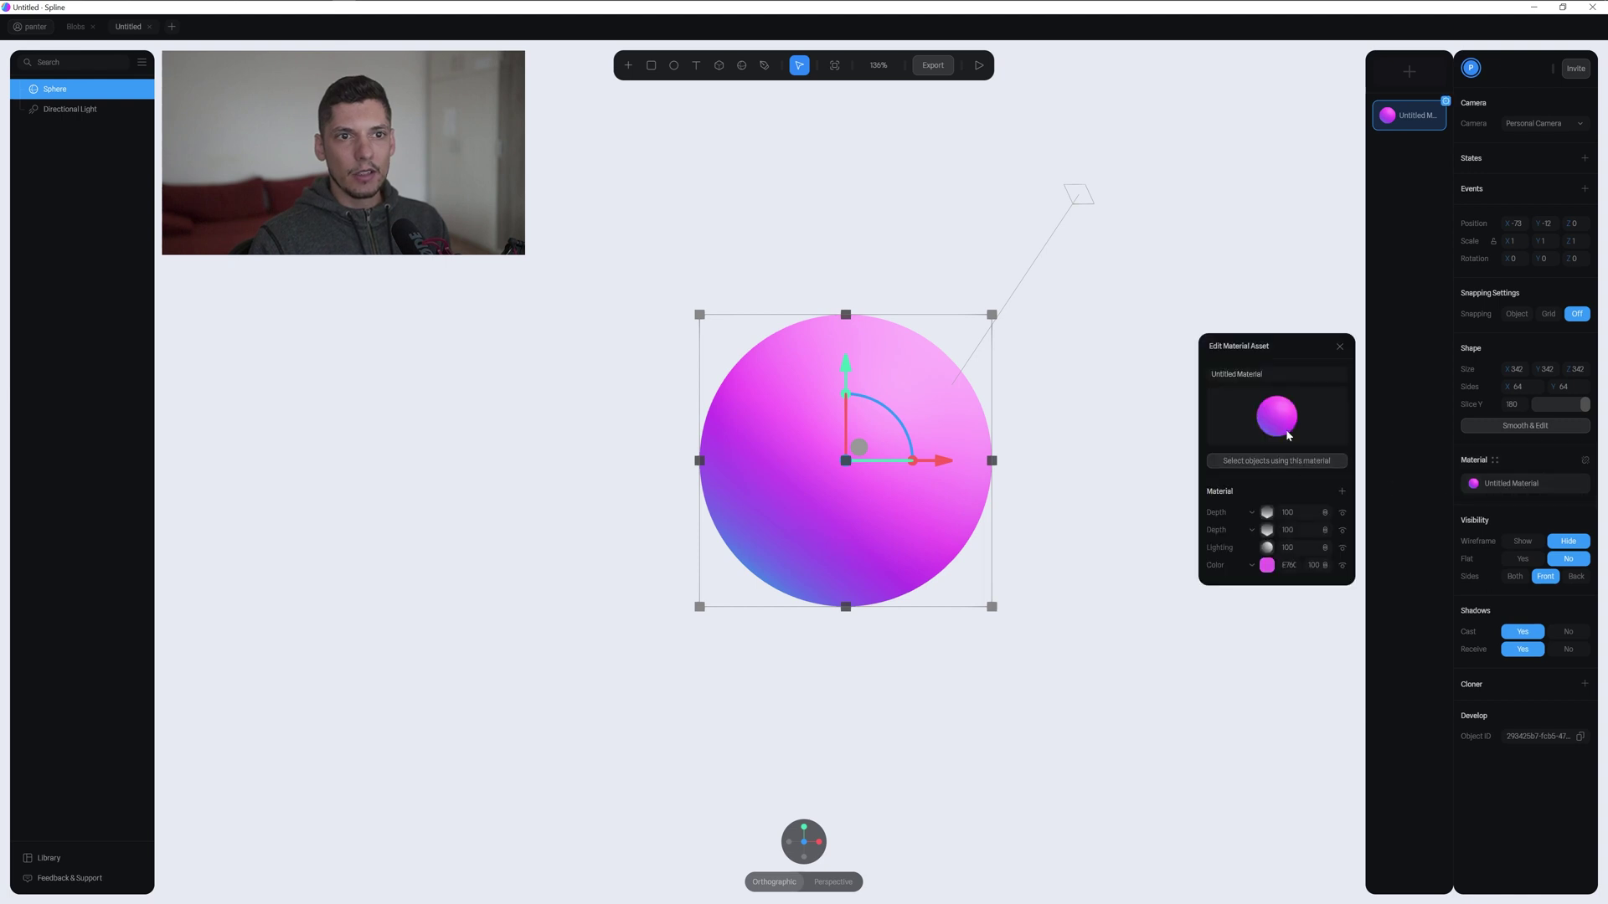
click(1273, 373)
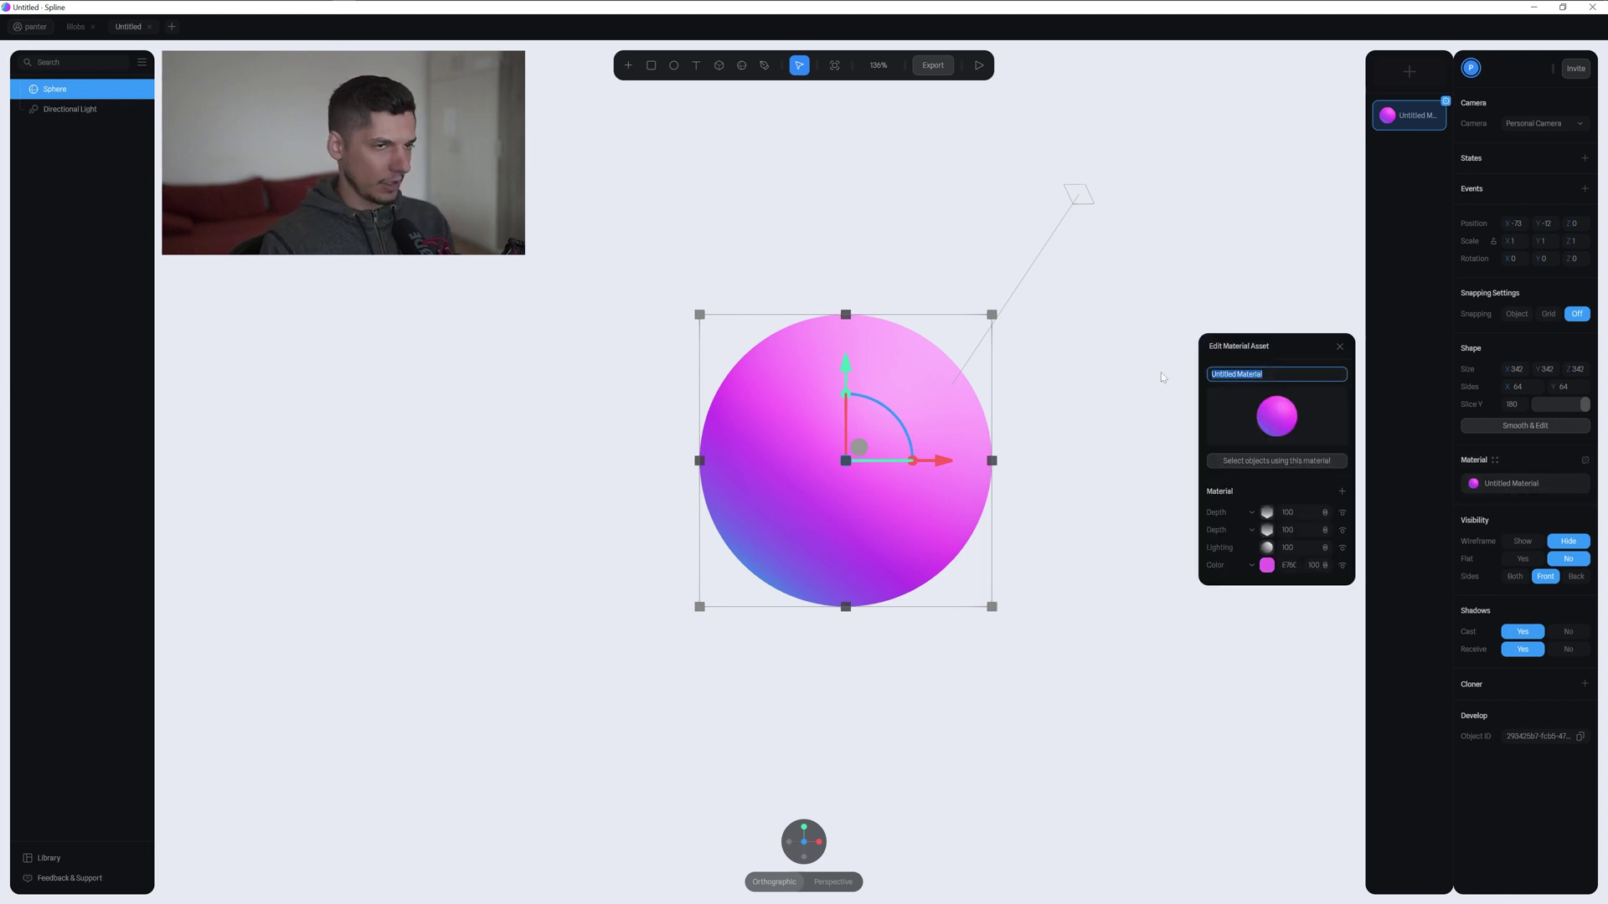
text(Magenta)
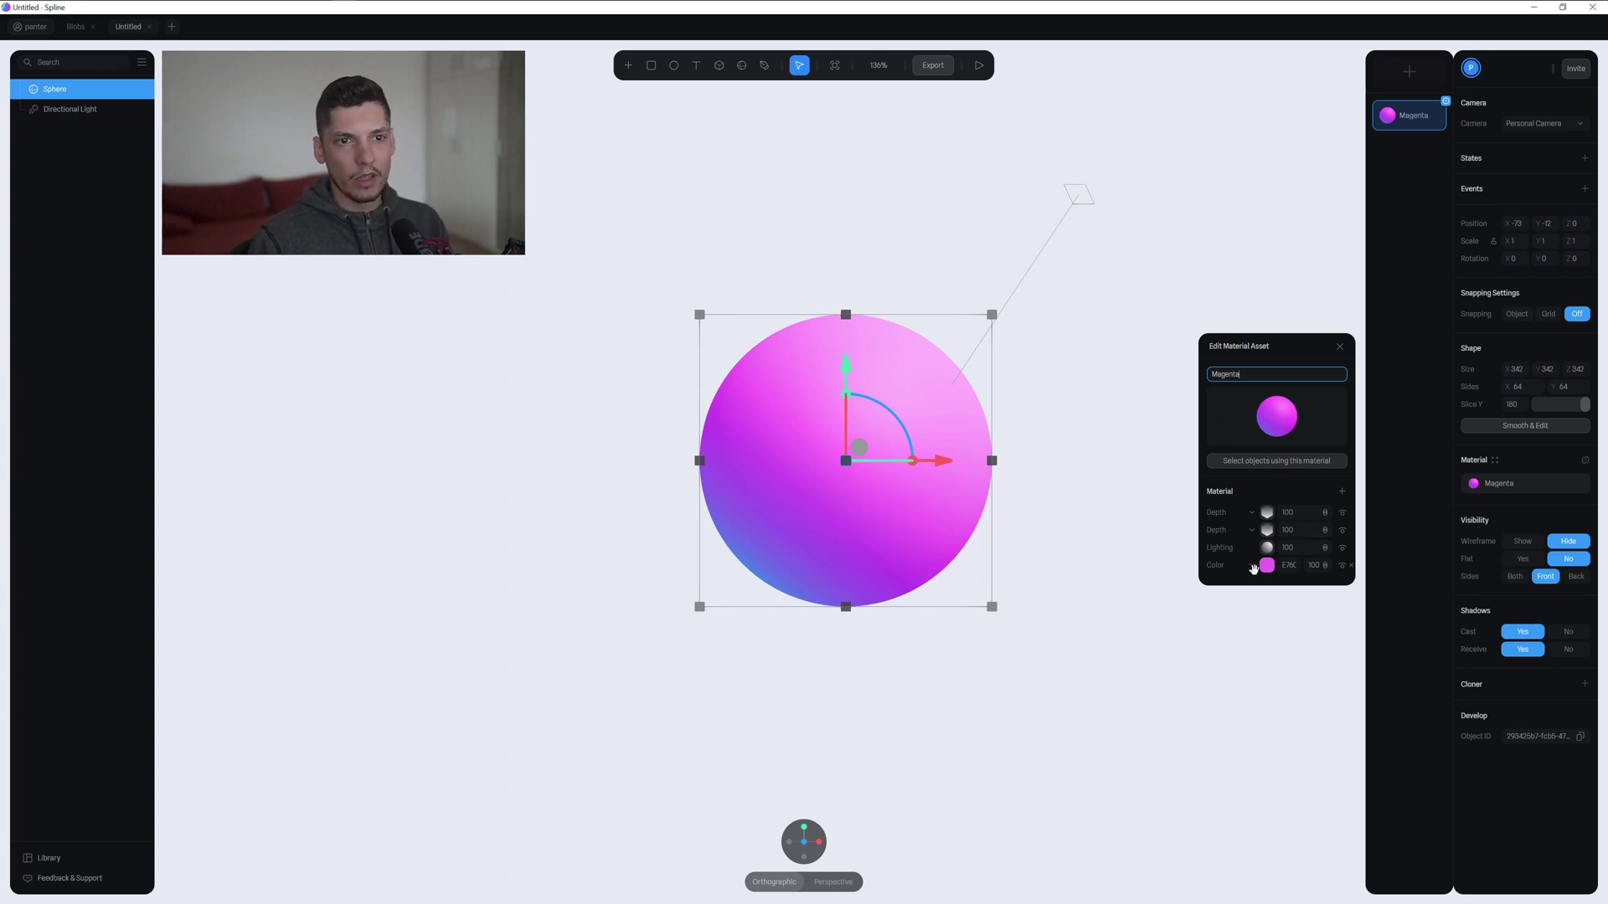
click(1407, 308)
click(1340, 347)
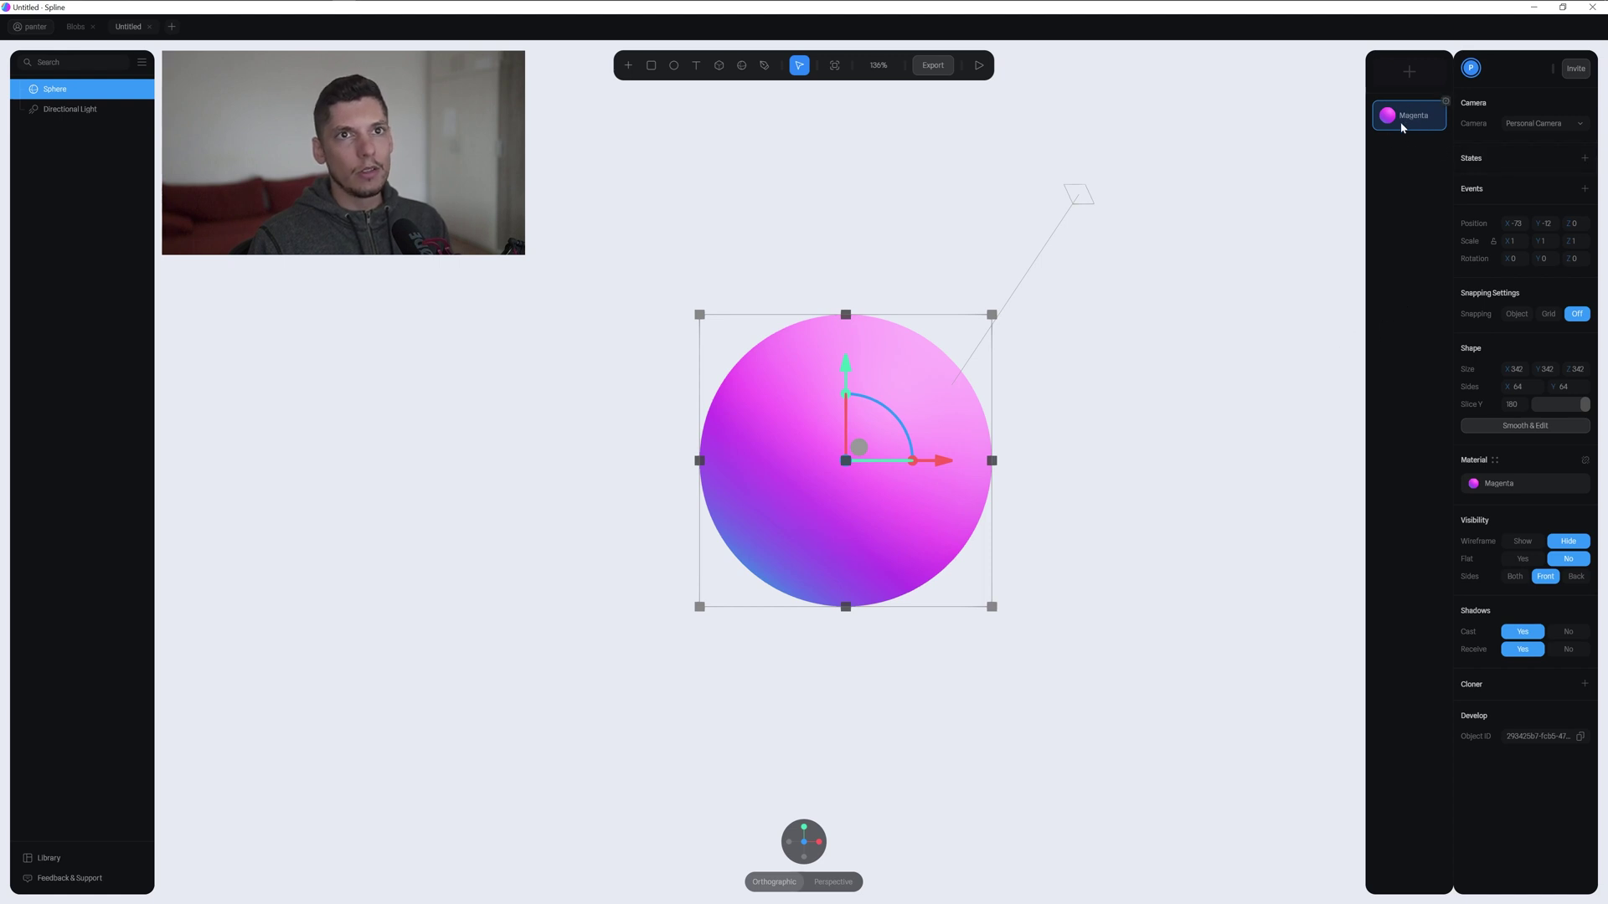
click(1126, 494)
Duplicate the magenta sphere and place the copy beside the original on its left, leaving a small gap.
scroll(881, 486, down, 4)
click(881, 491)
key(ctrl+d)
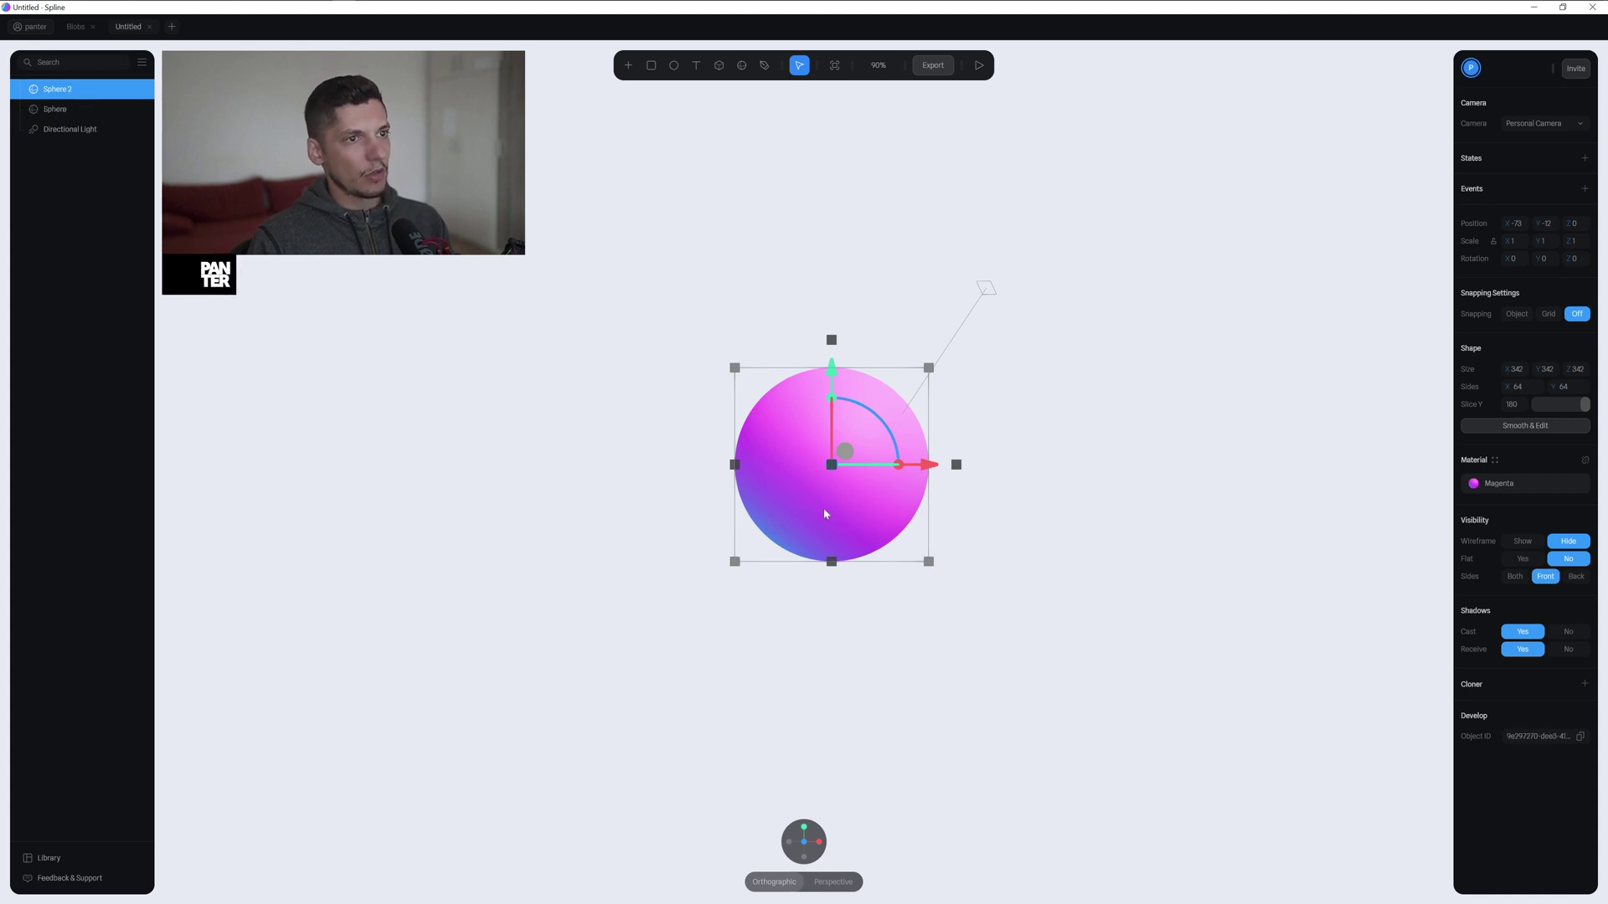
drag(825, 513, 617, 503)
scroll(617, 503, up, 4)
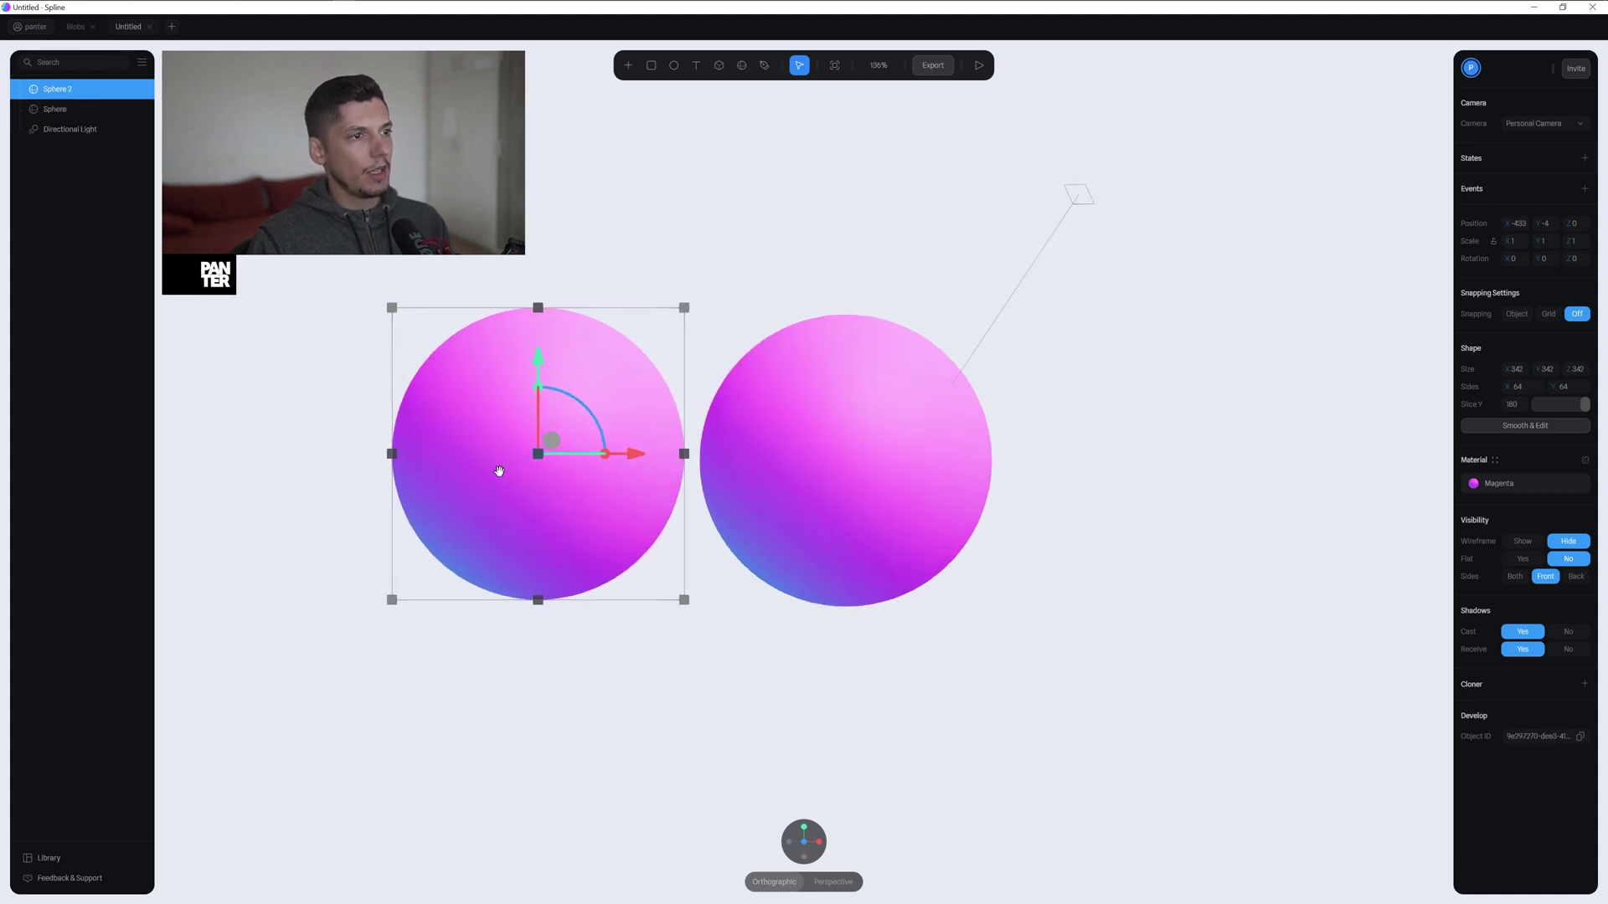
middle_drag(500, 472, 676, 467)
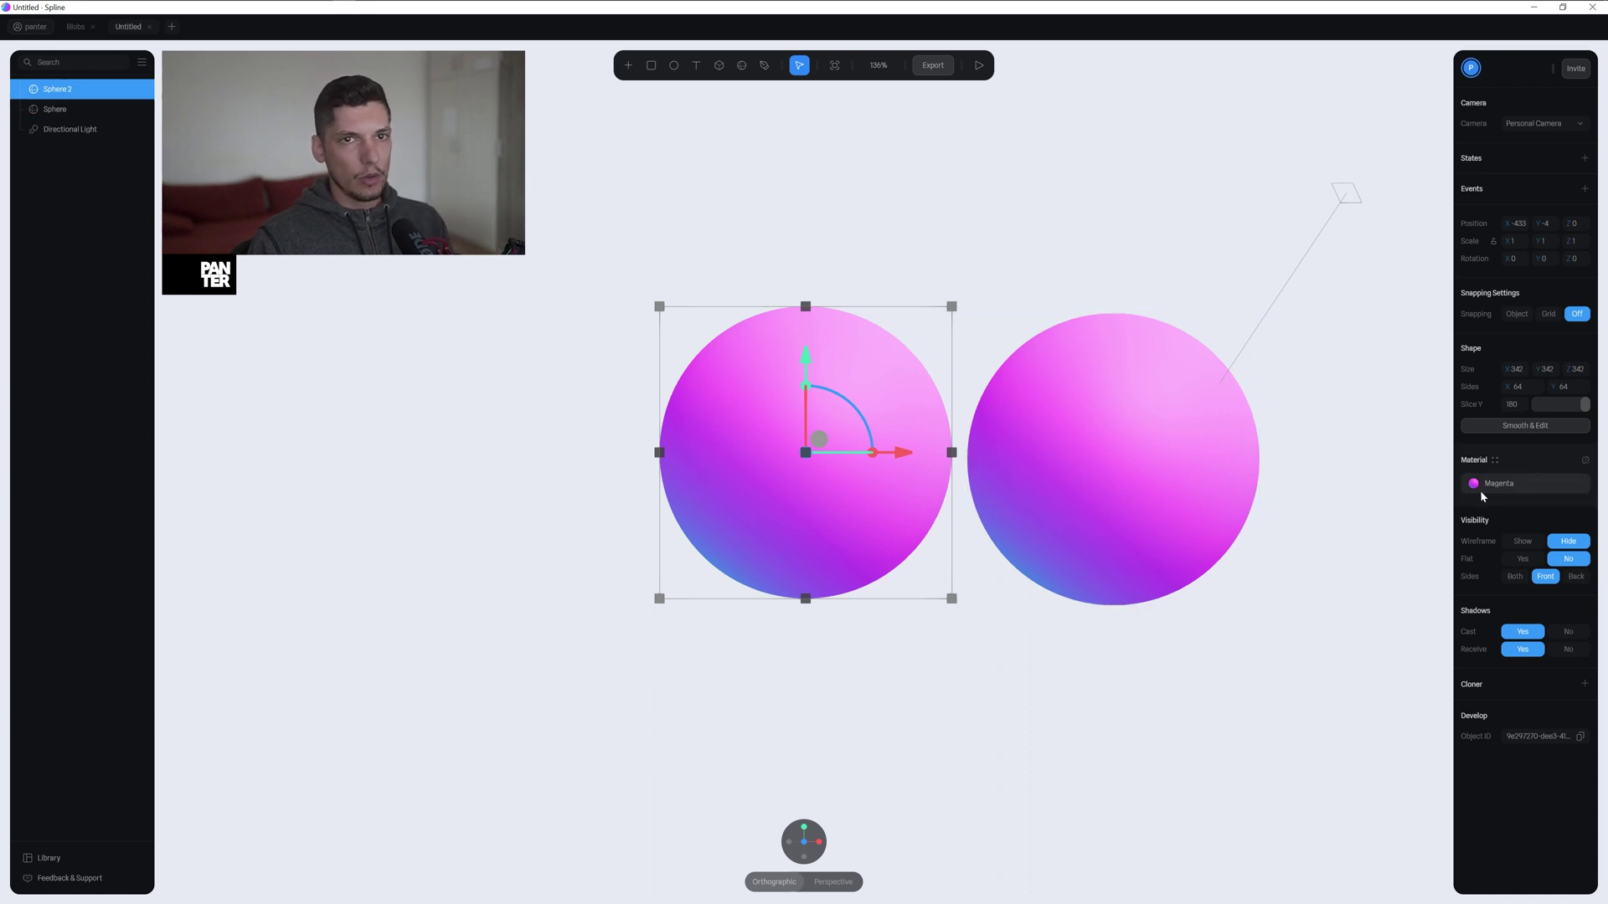
drag(844, 492, 827, 490)
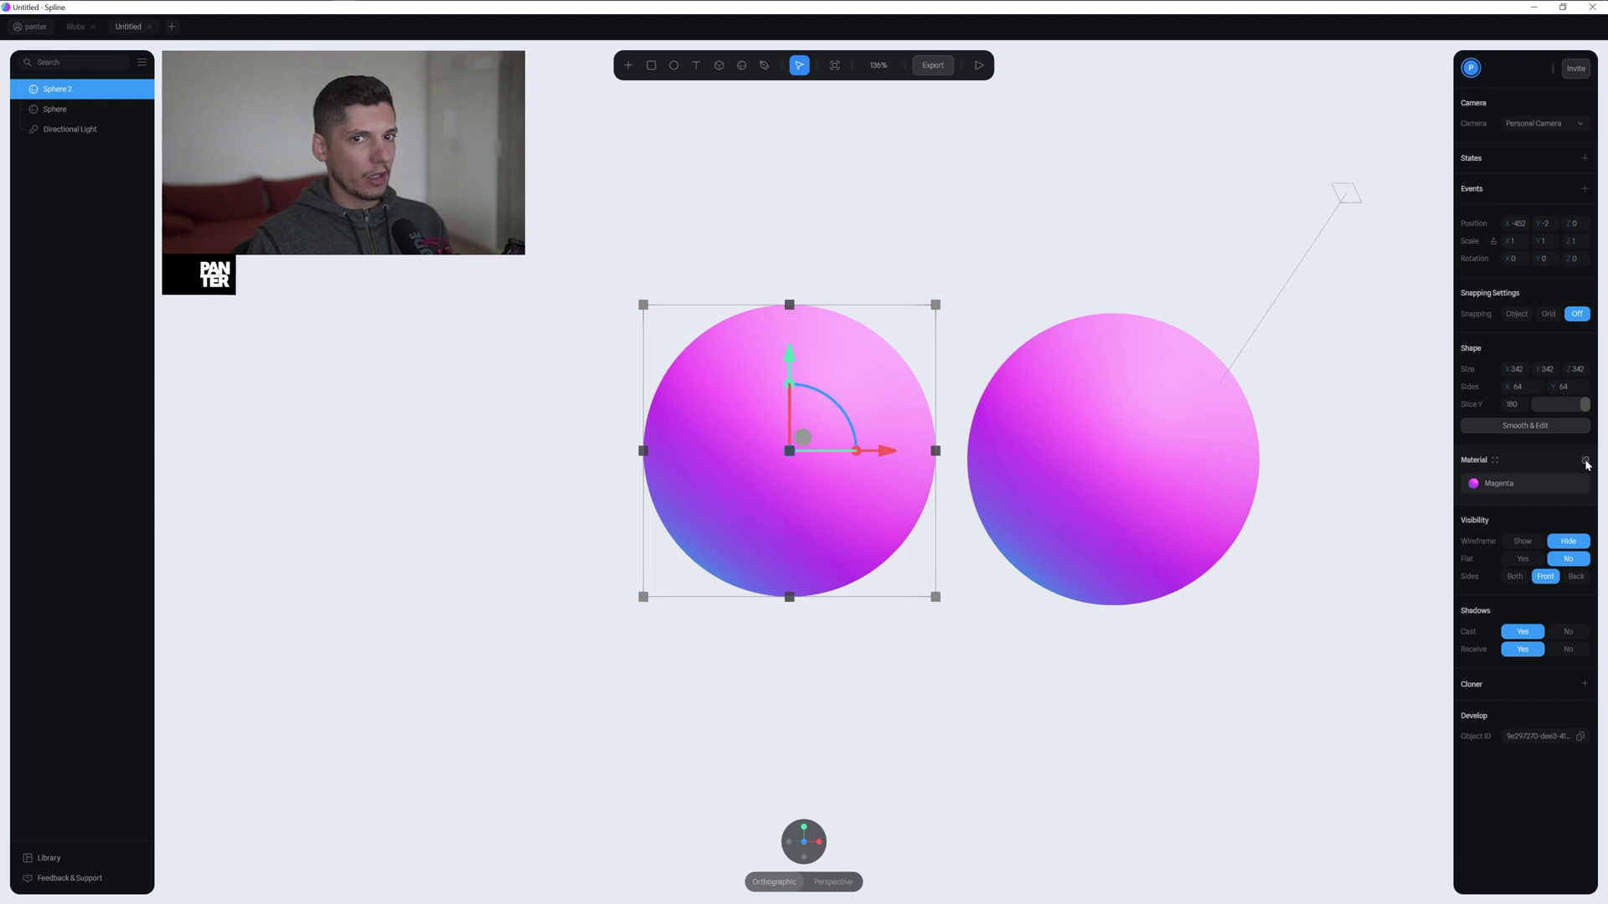
Detach the left sphere's material from the Magenta asset and change its base color to orange.
click(1585, 461)
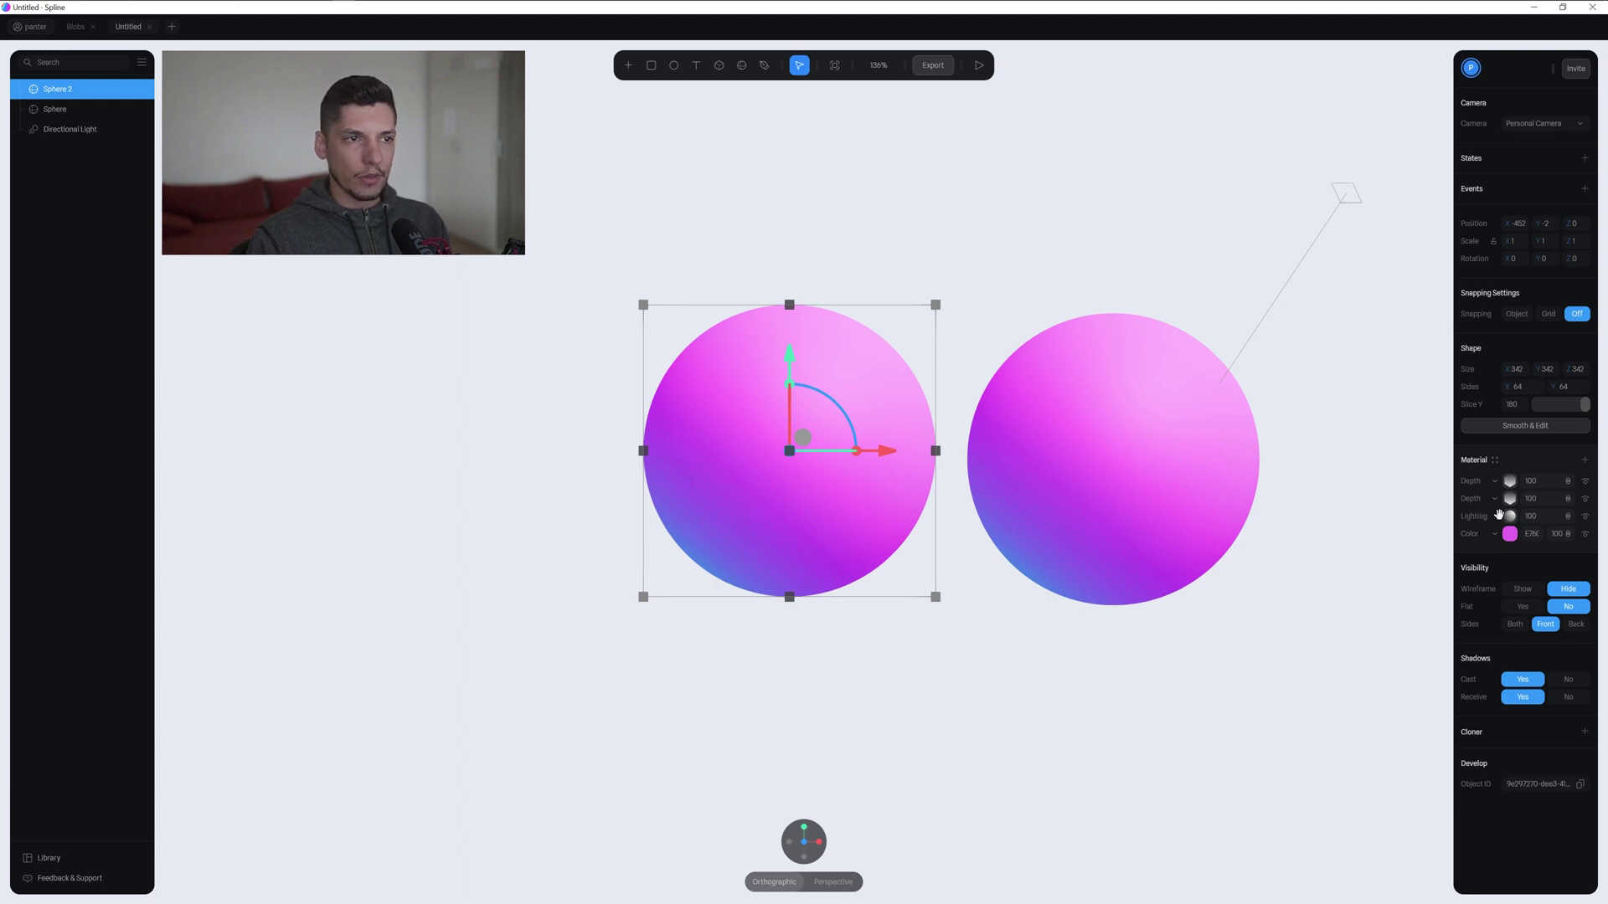
click(1510, 534)
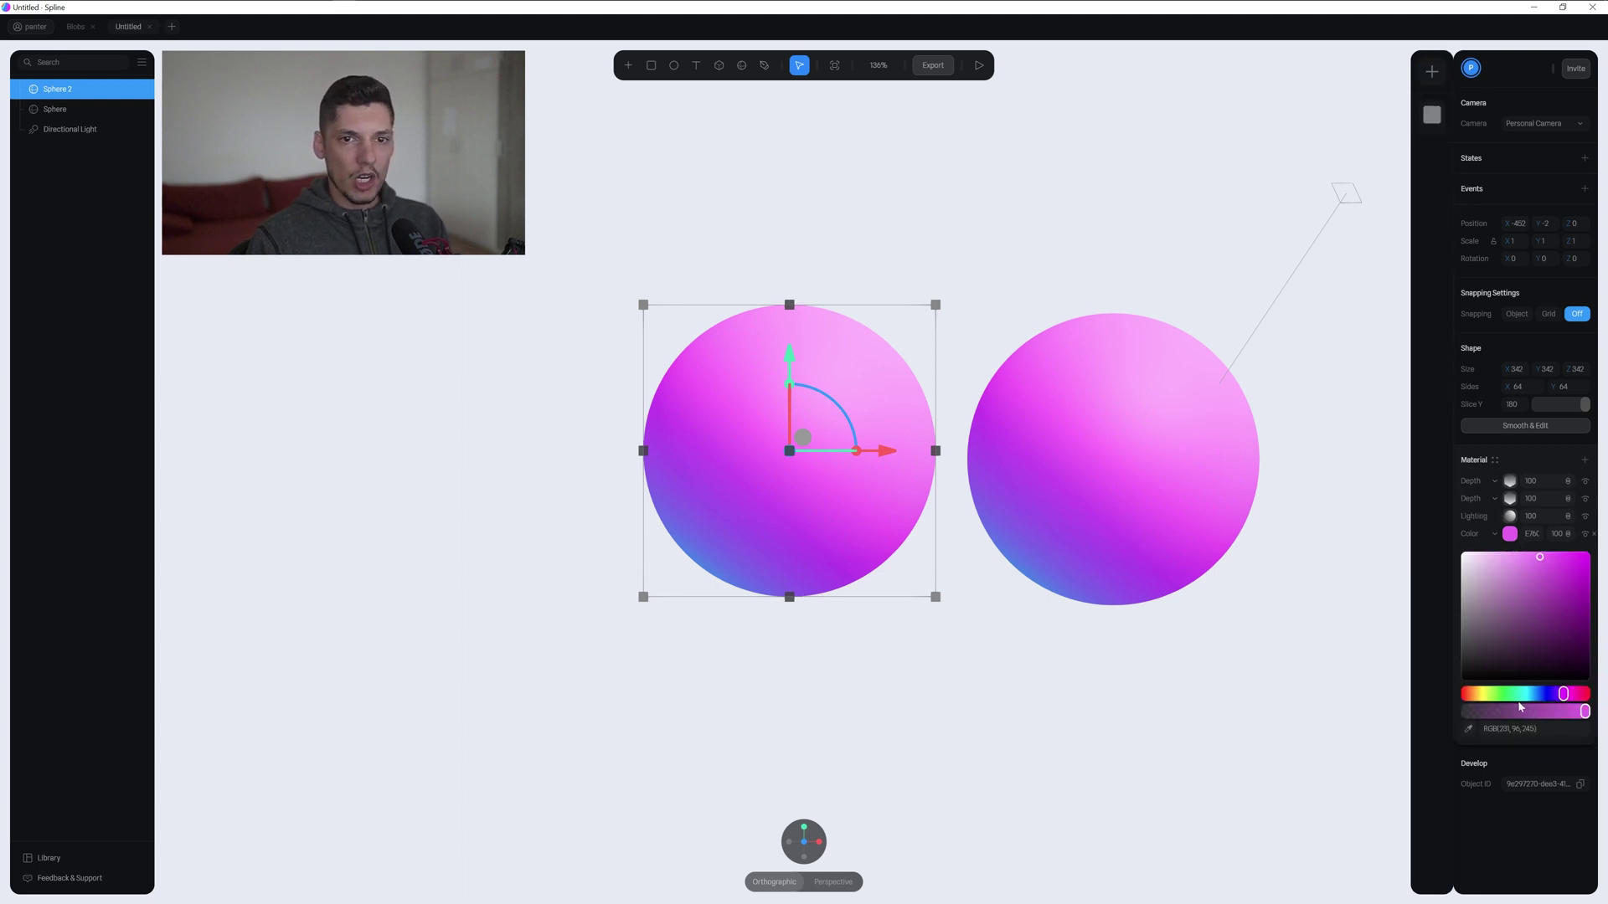
drag(1518, 695, 1475, 695)
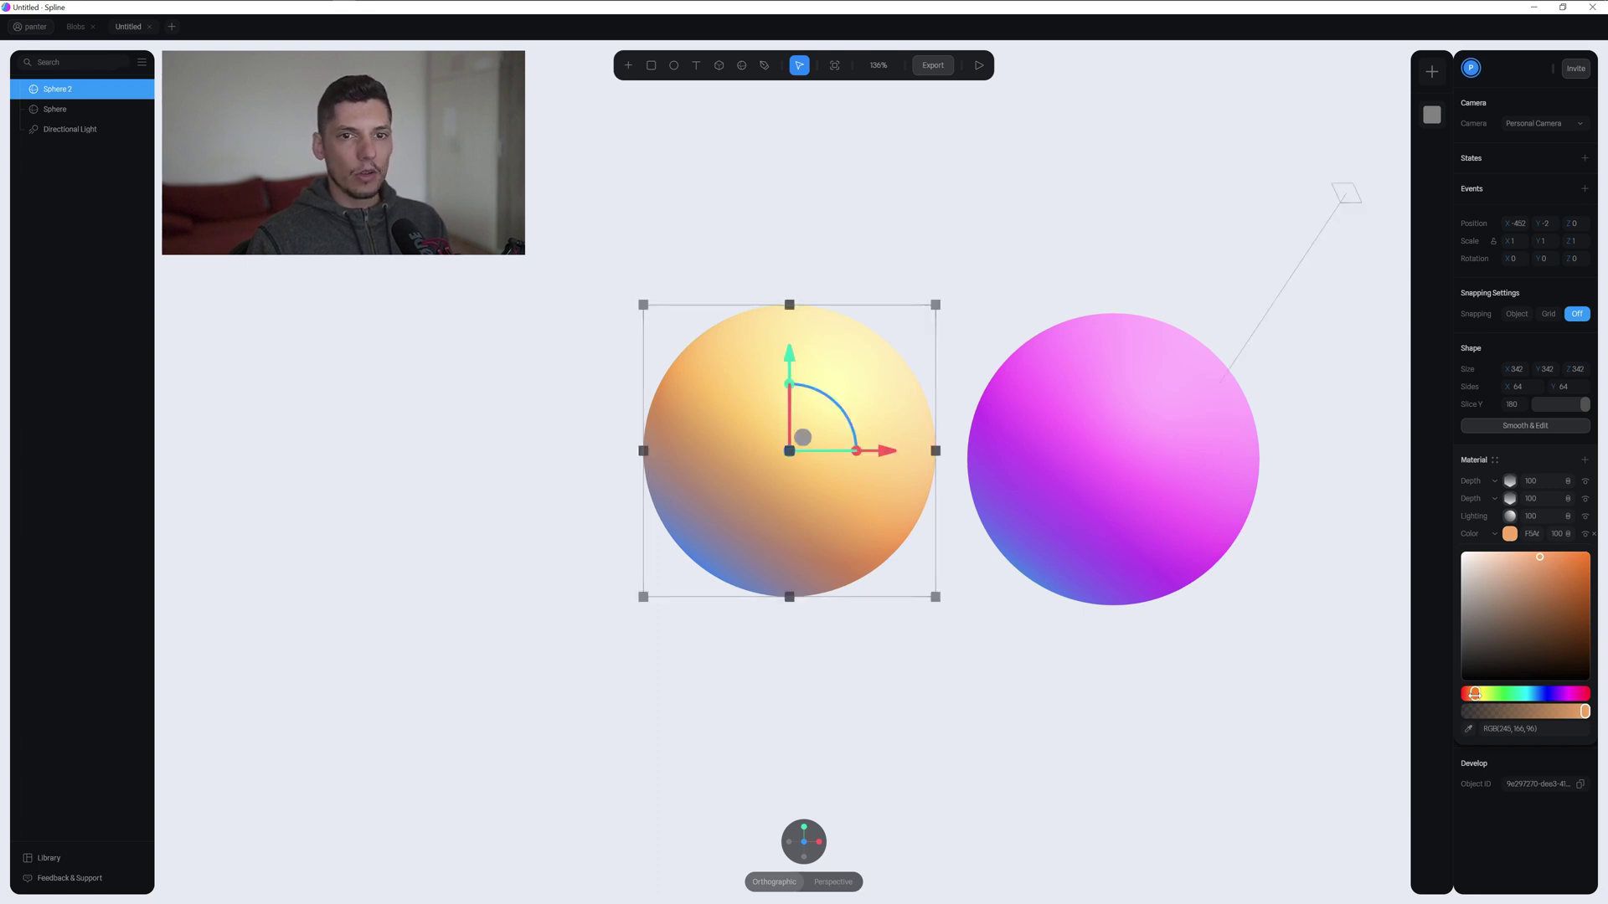
Recolor the start stop of the orange sphere's lower Depth layer to magenta-pink and nudge the gradient's origin slightly inward.
click(1510, 499)
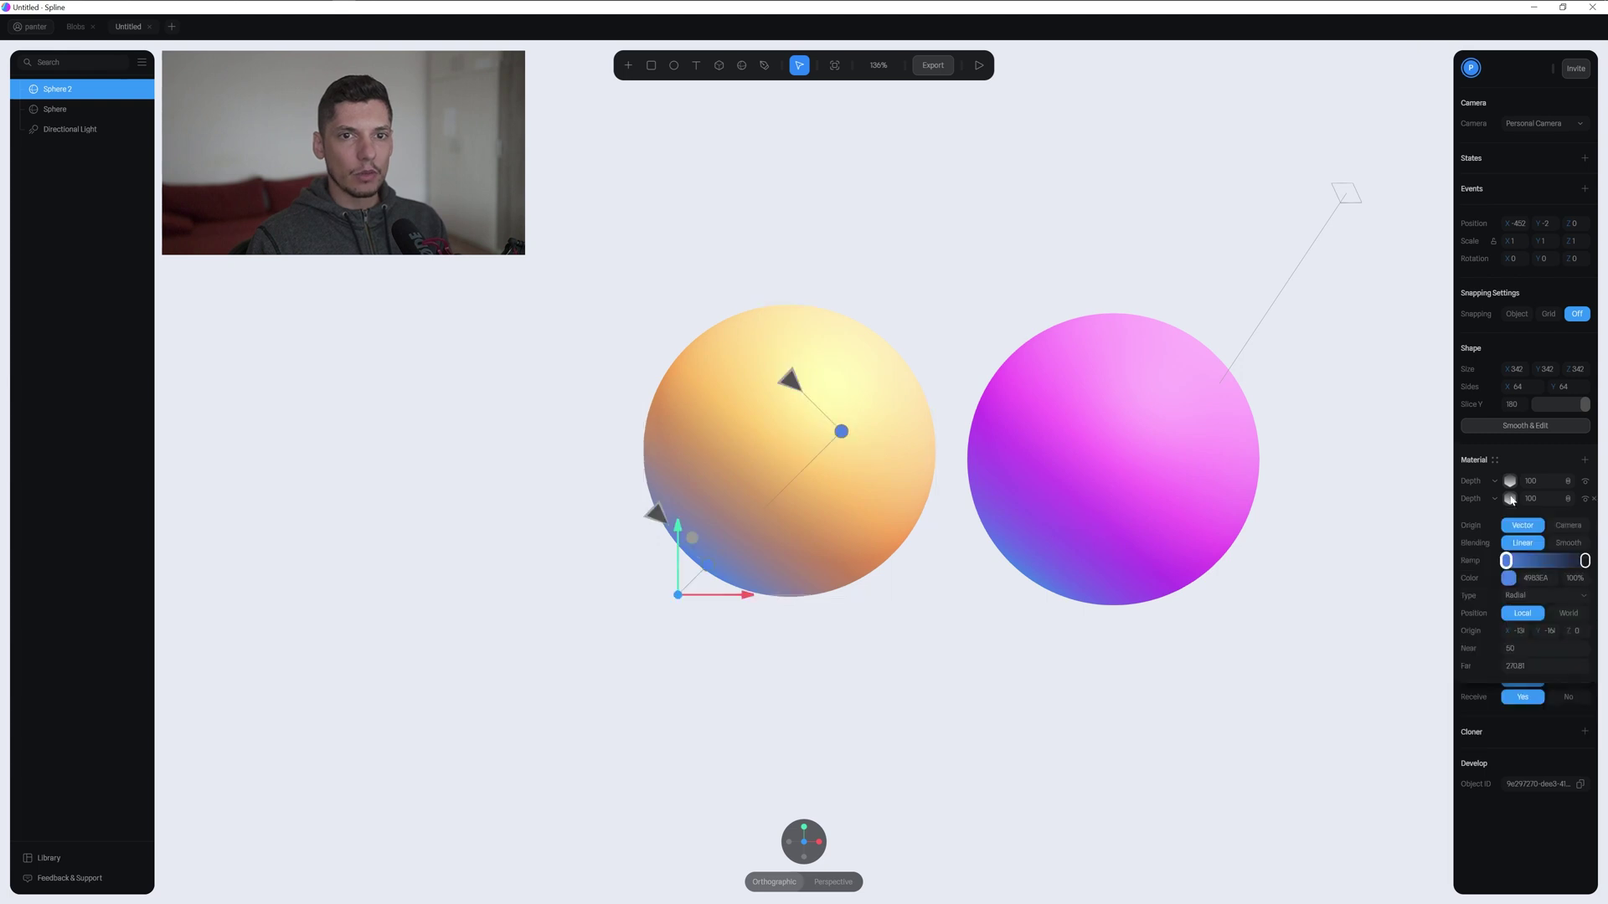
click(1508, 579)
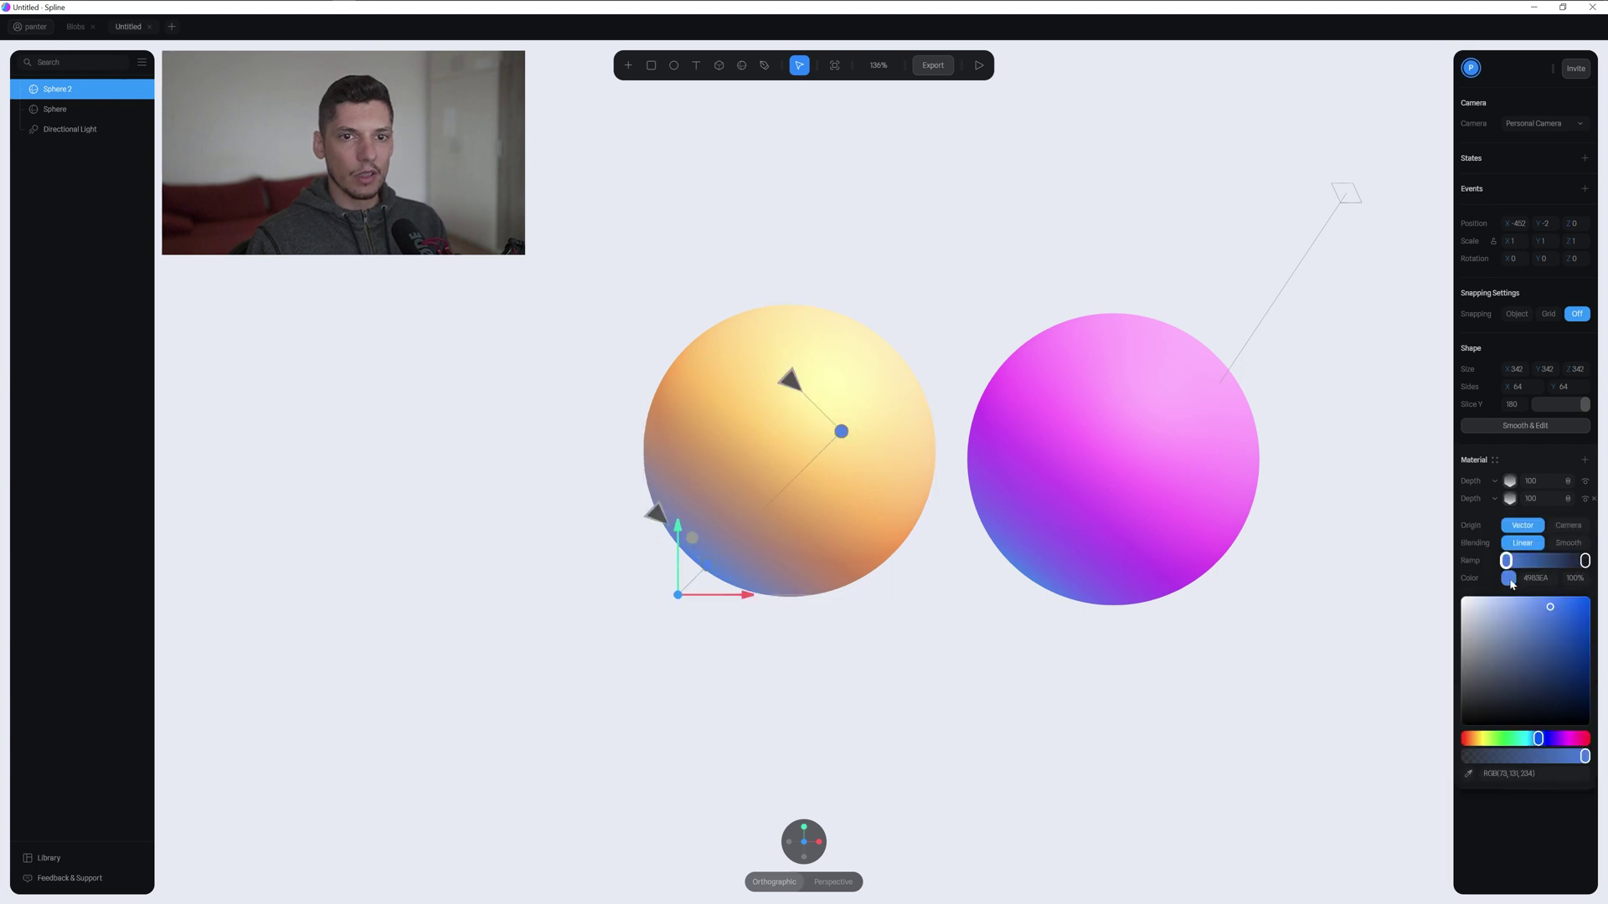
click(1566, 737)
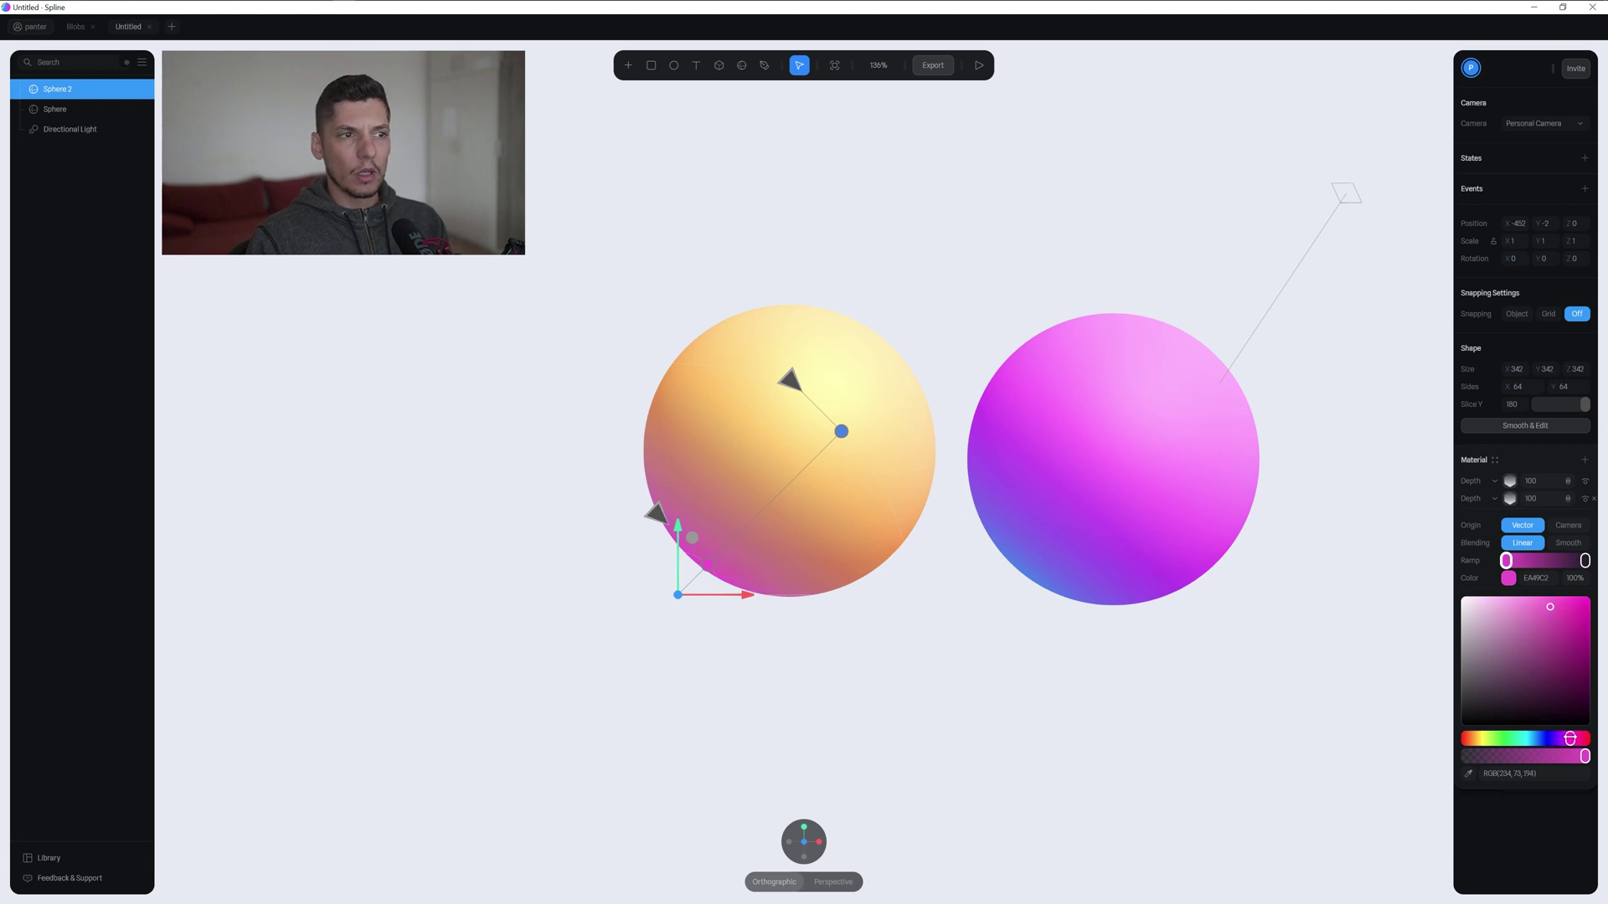
drag(1570, 738, 1567, 738)
mouse_move(692, 538)
mouse_down()
mouse_move(716, 515)
mouse_move(699, 535)
mouse_up()
mouse_move(796, 377)
mouse_down()
mouse_move(847, 325)
mouse_move(761, 413)
mouse_move(846, 323)
mouse_move(796, 370)
mouse_up()
click(1481, 465)
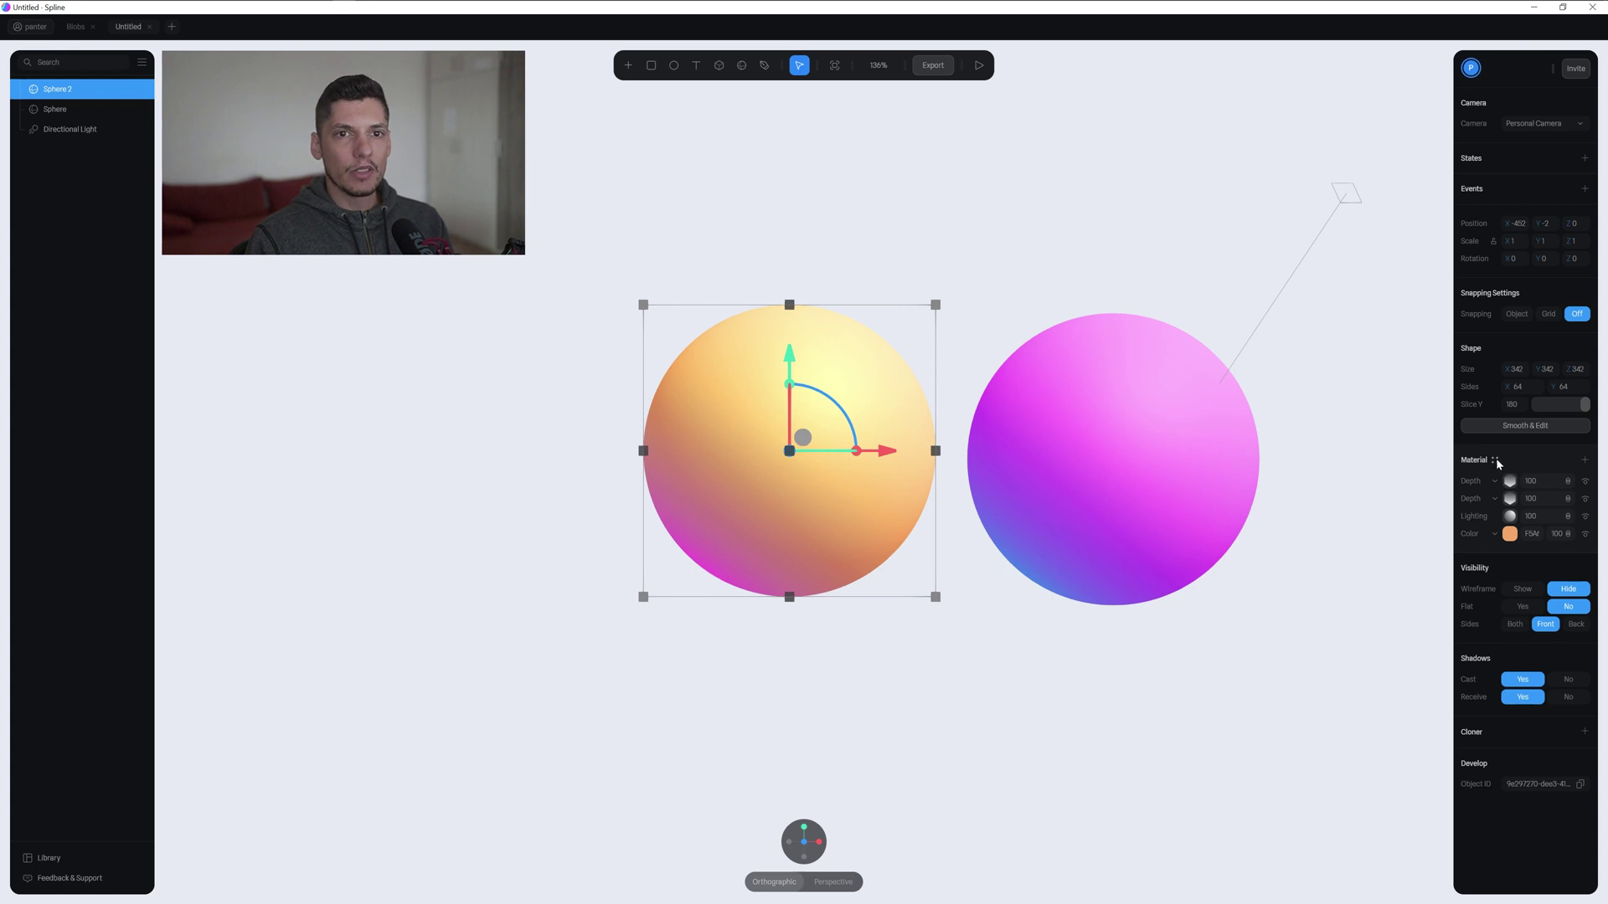
Save the orange sphere's material as a new material asset named Orange.
click(1495, 461)
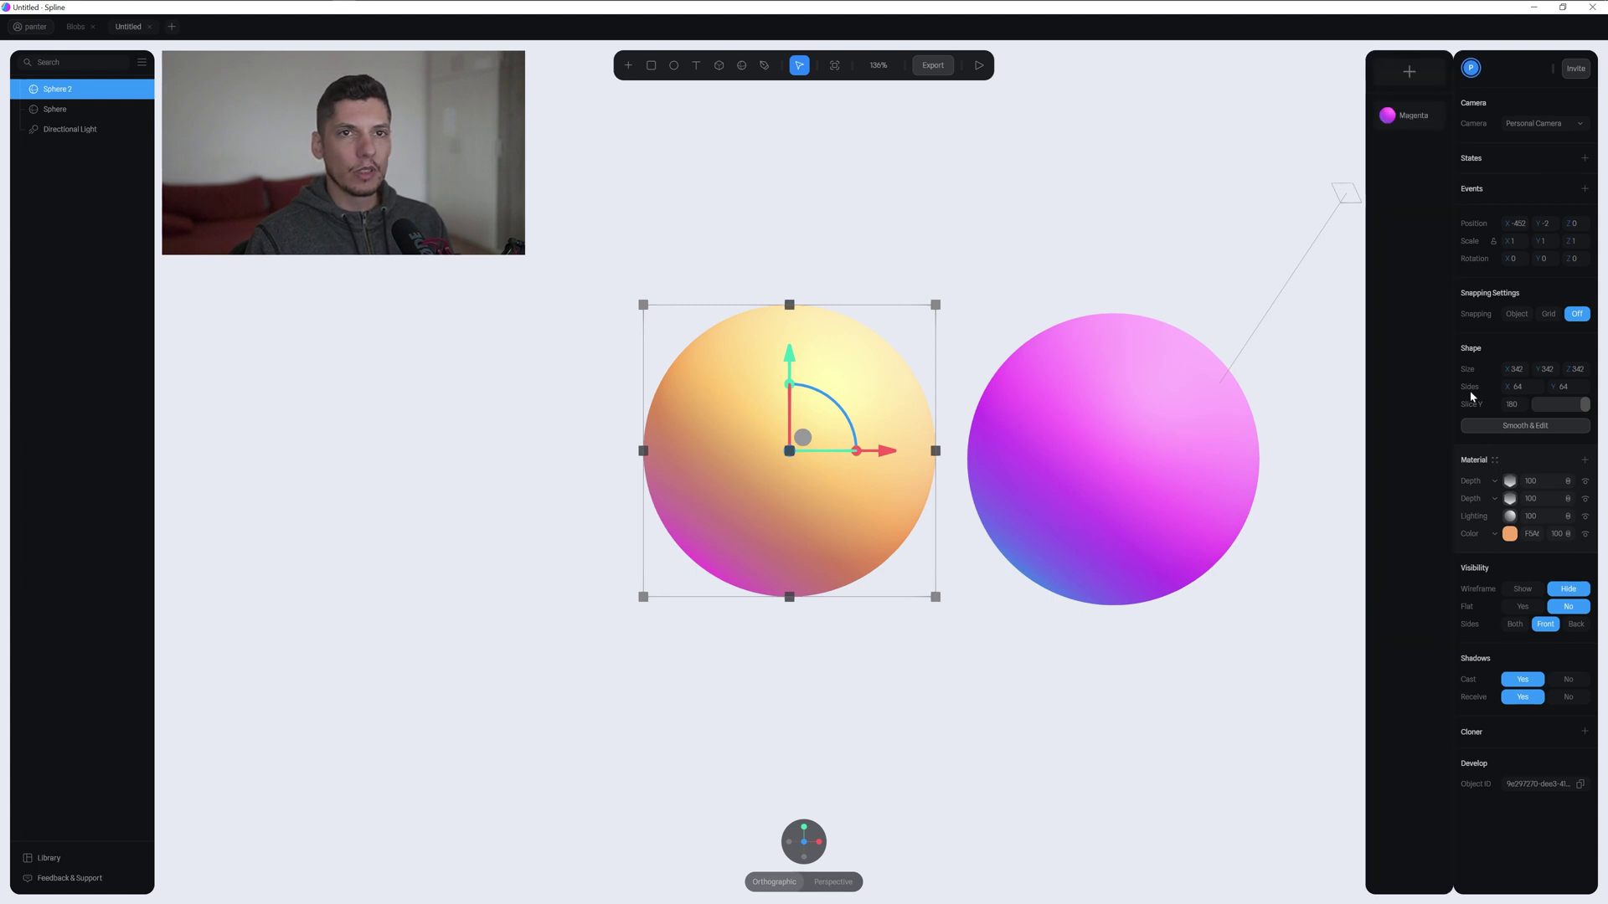
click(1408, 73)
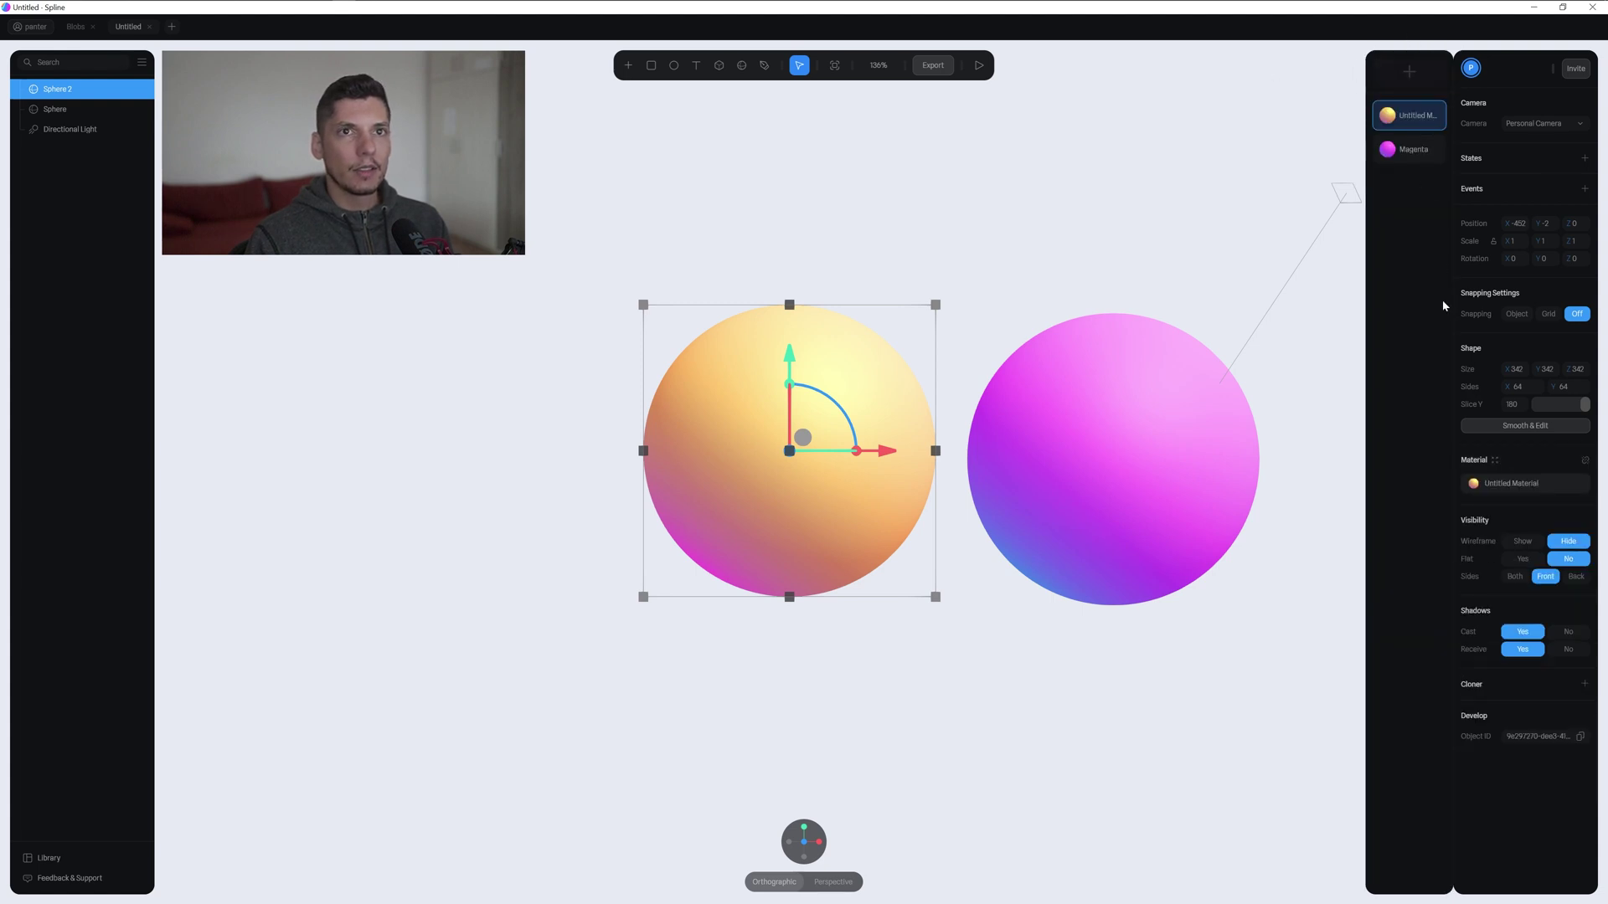
click(1507, 486)
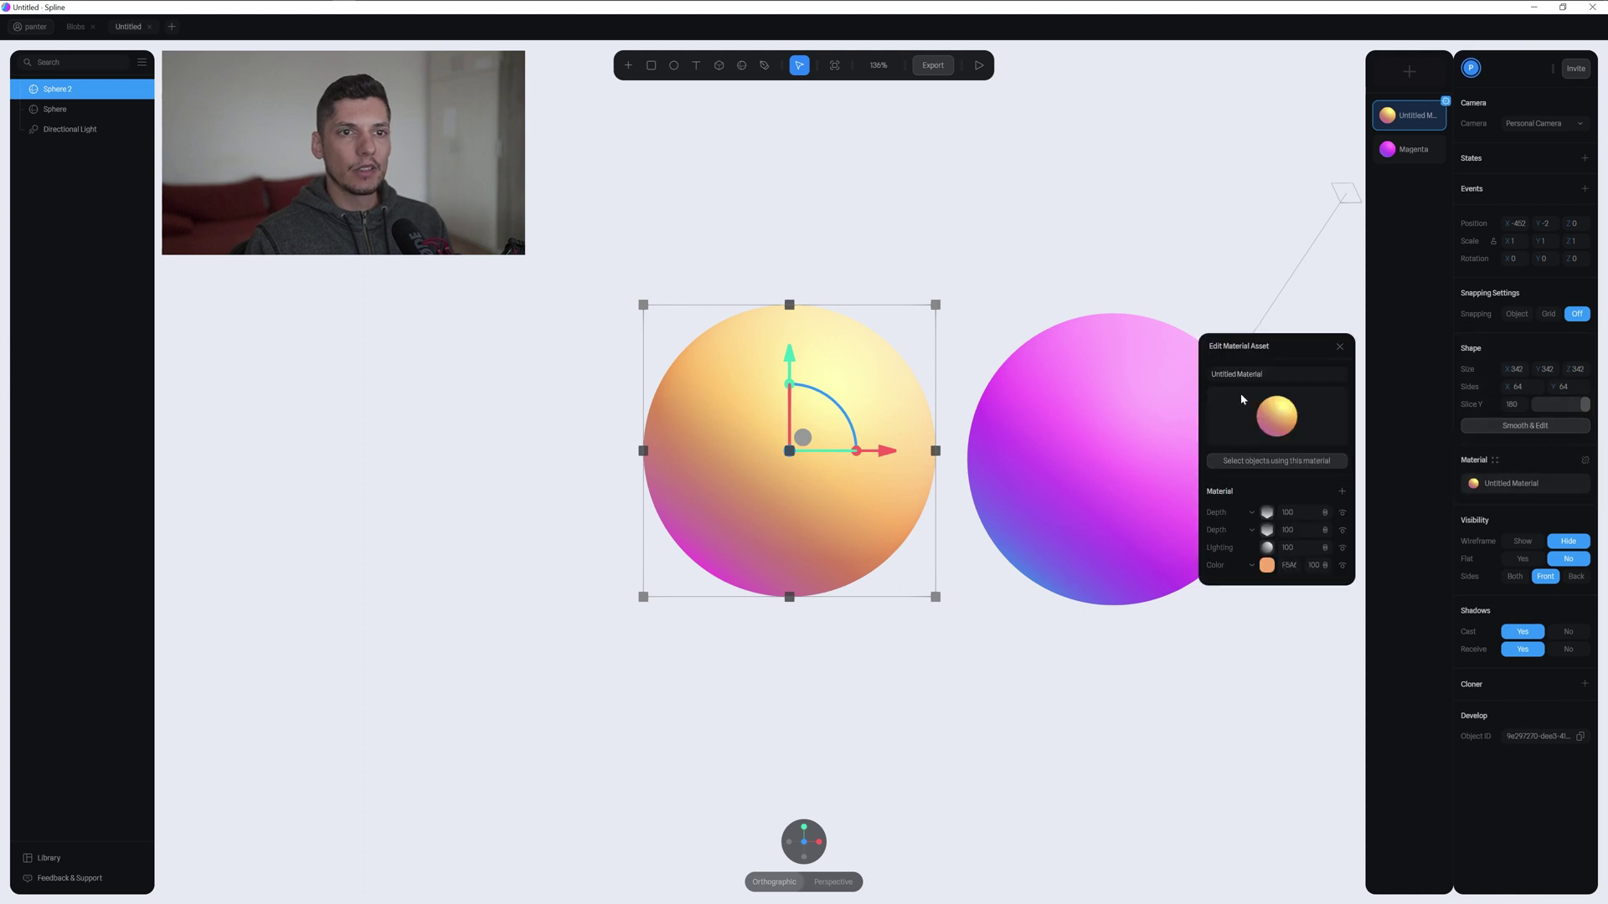
text(Orange)
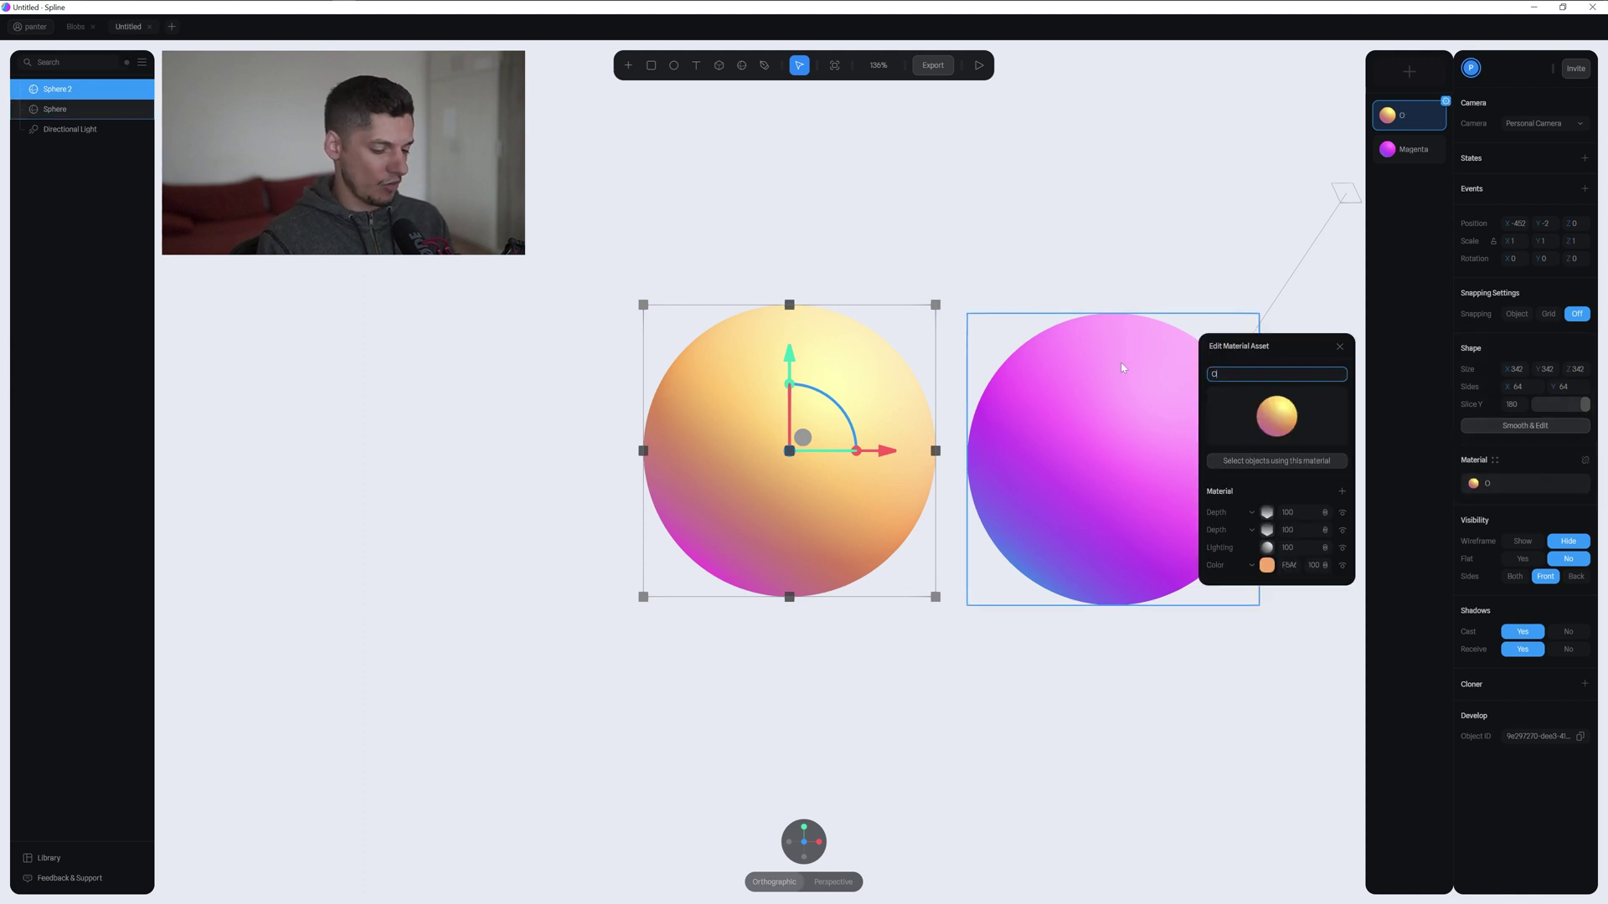
click(871, 260)
Duplicate the orange sphere and place the copy centered below the two existing spheres.
scroll(910, 320, down, 5)
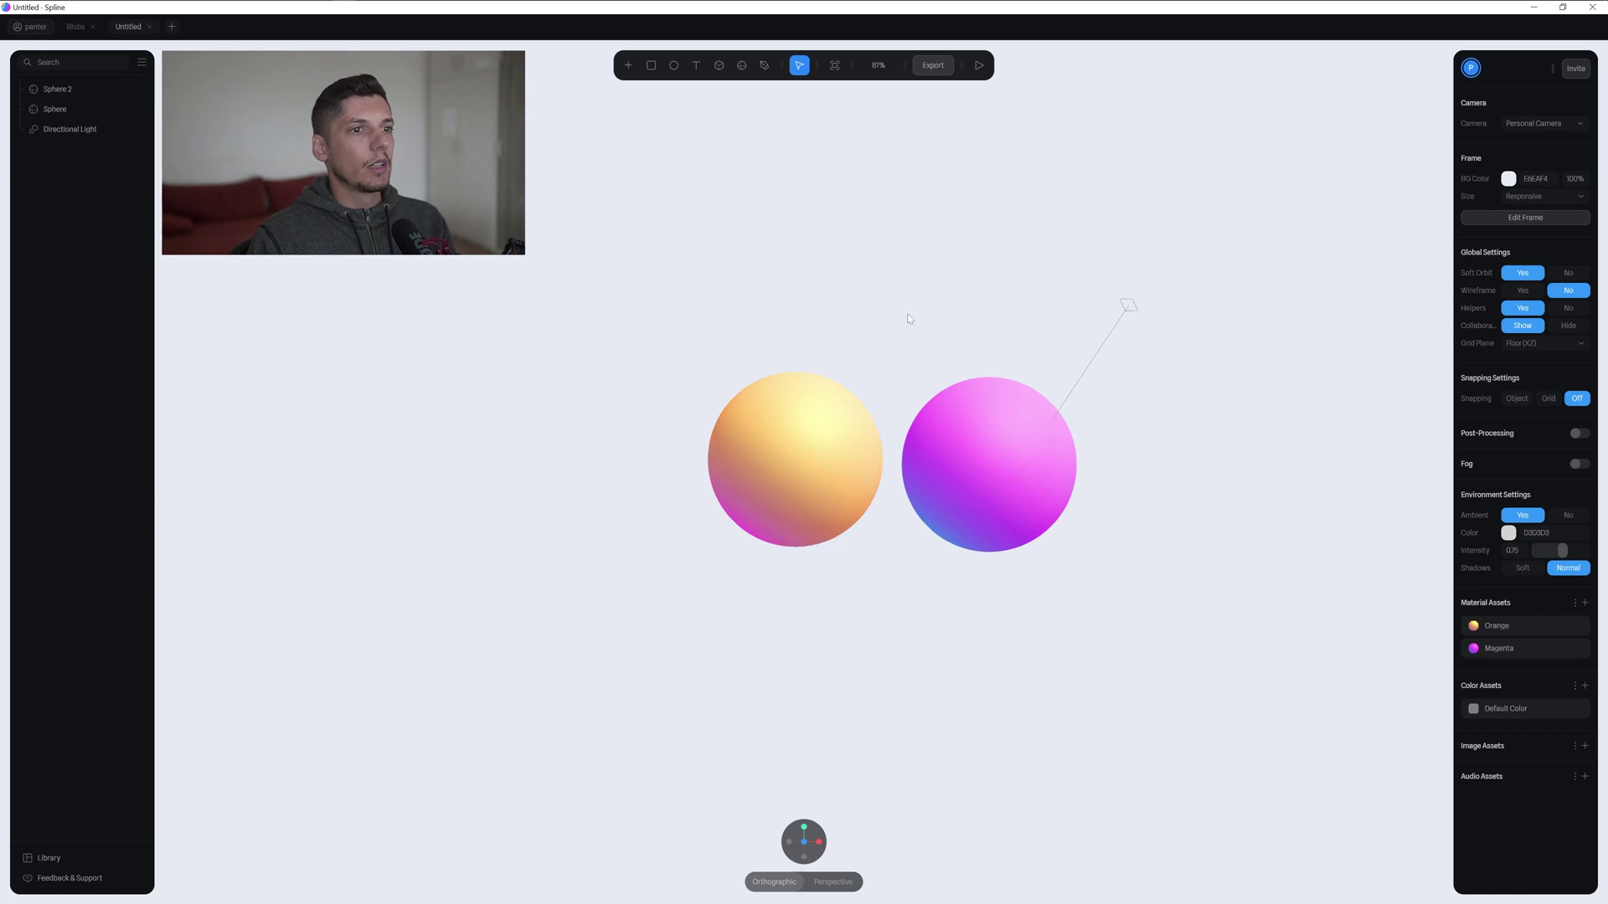
middle_drag(923, 391, 861, 285)
alt+click(786, 419)
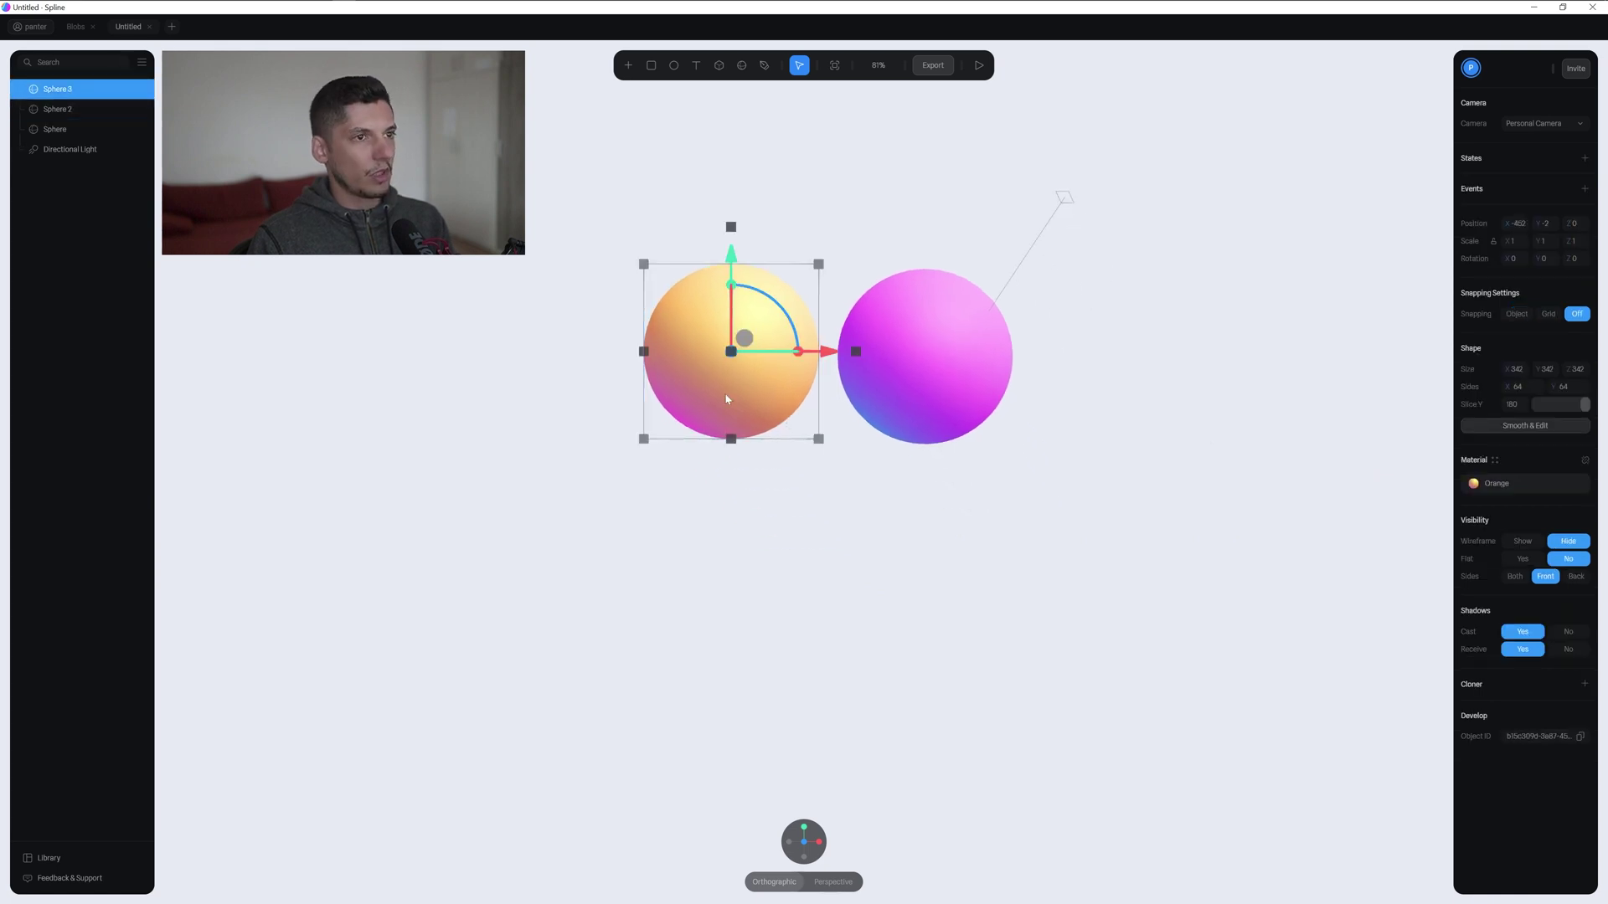
drag(727, 398, 816, 576)
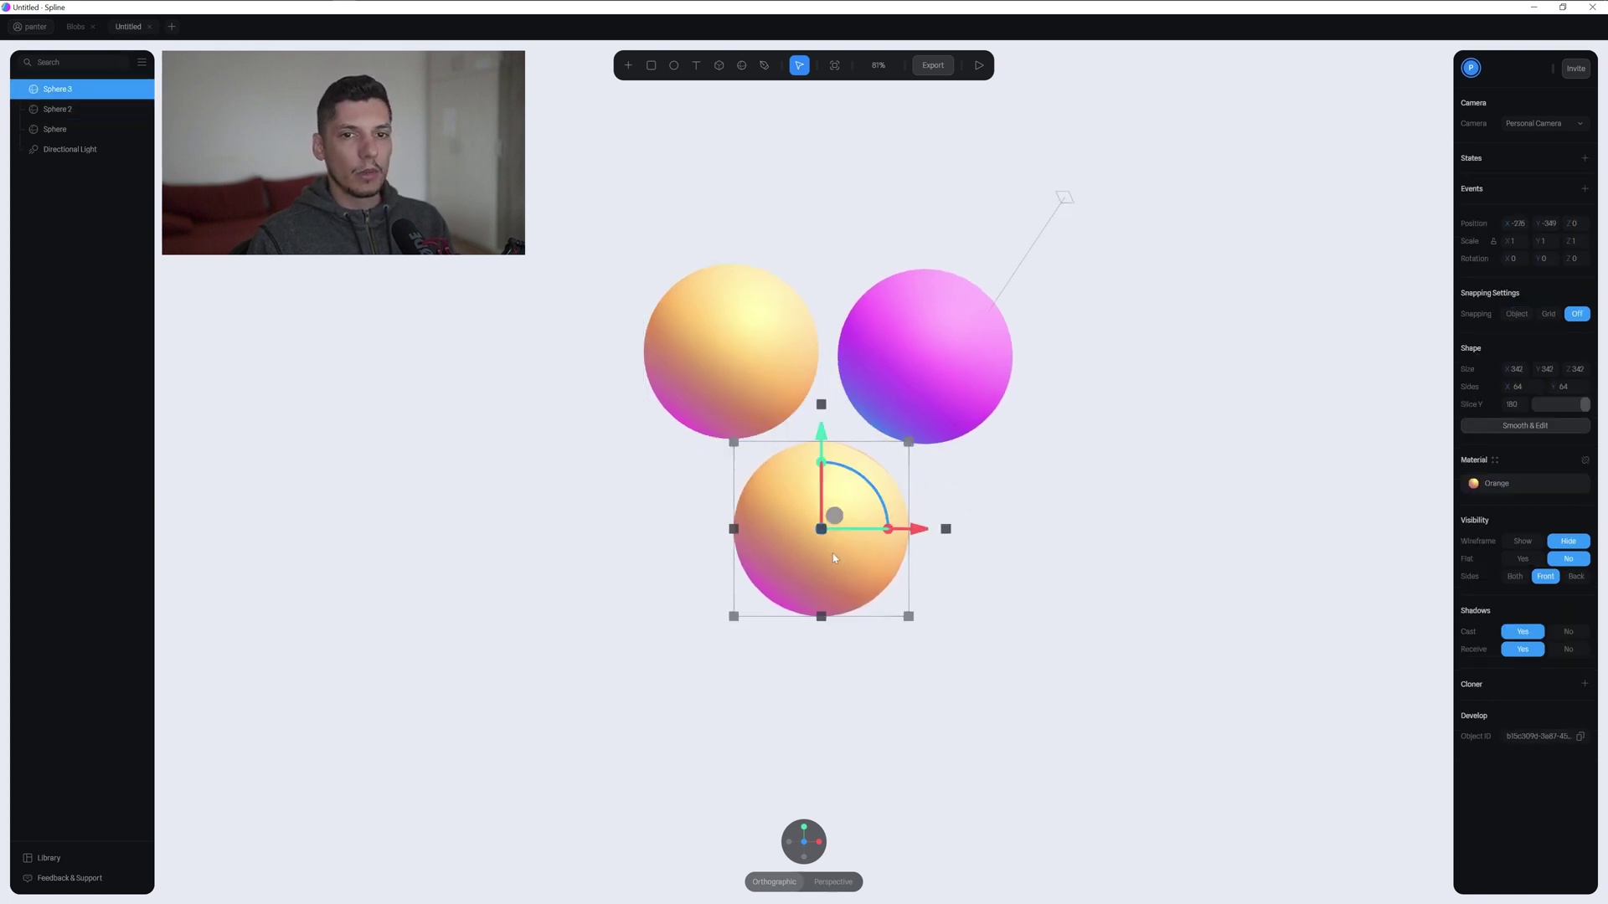
Detach the lower sphere's material from the Orange asset and change its base color to light blue.
click(1584, 460)
click(1510, 535)
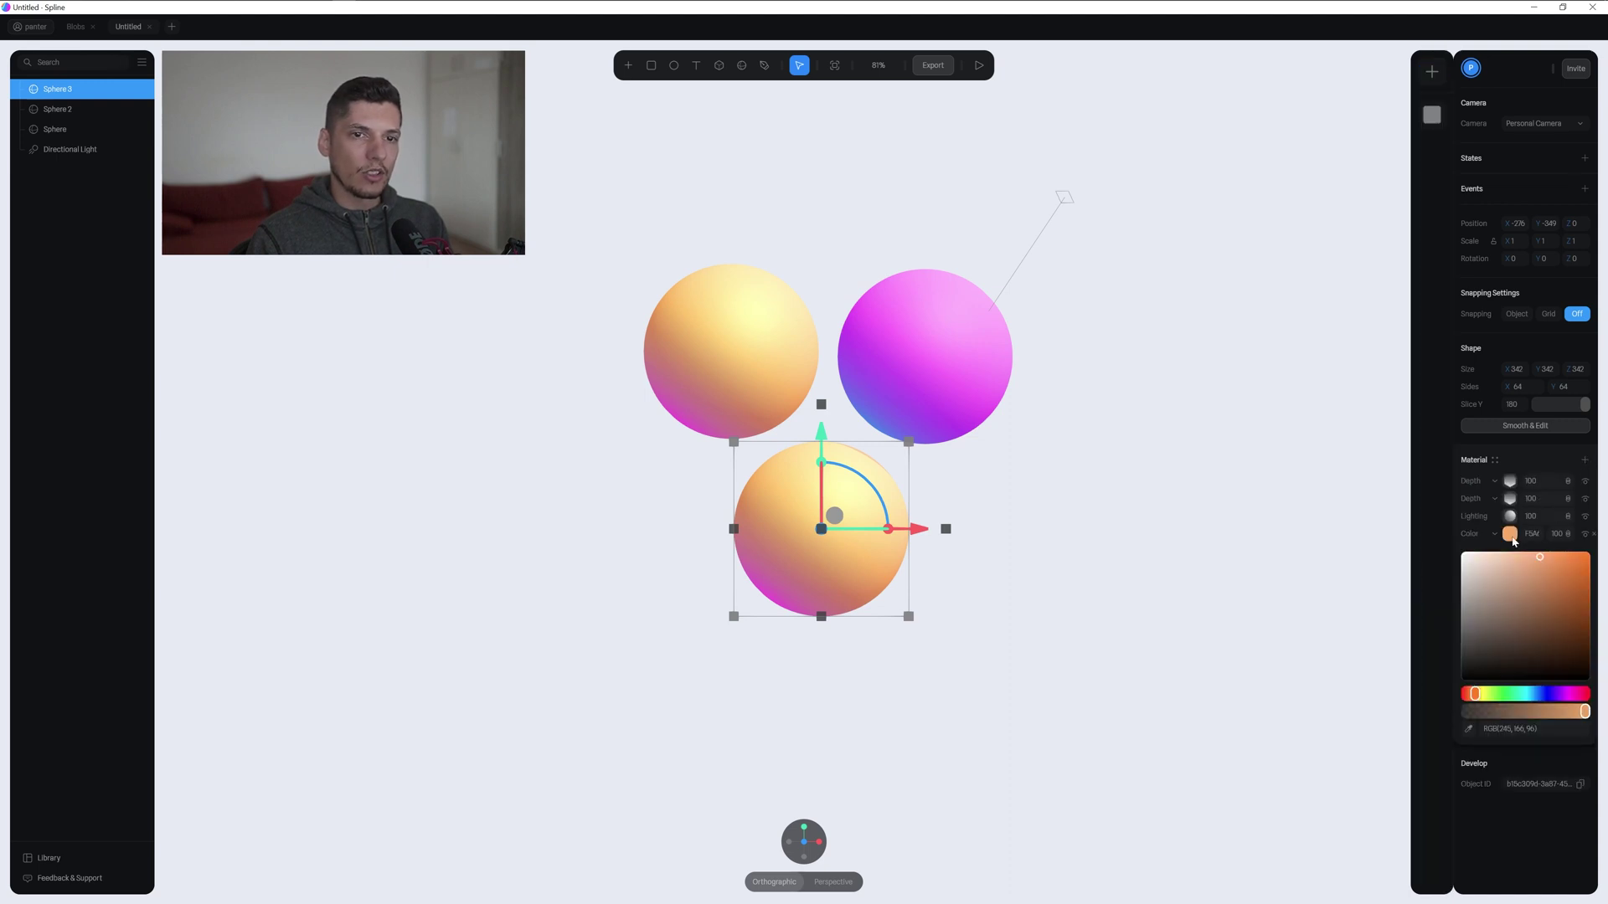
drag(1475, 694, 1533, 694)
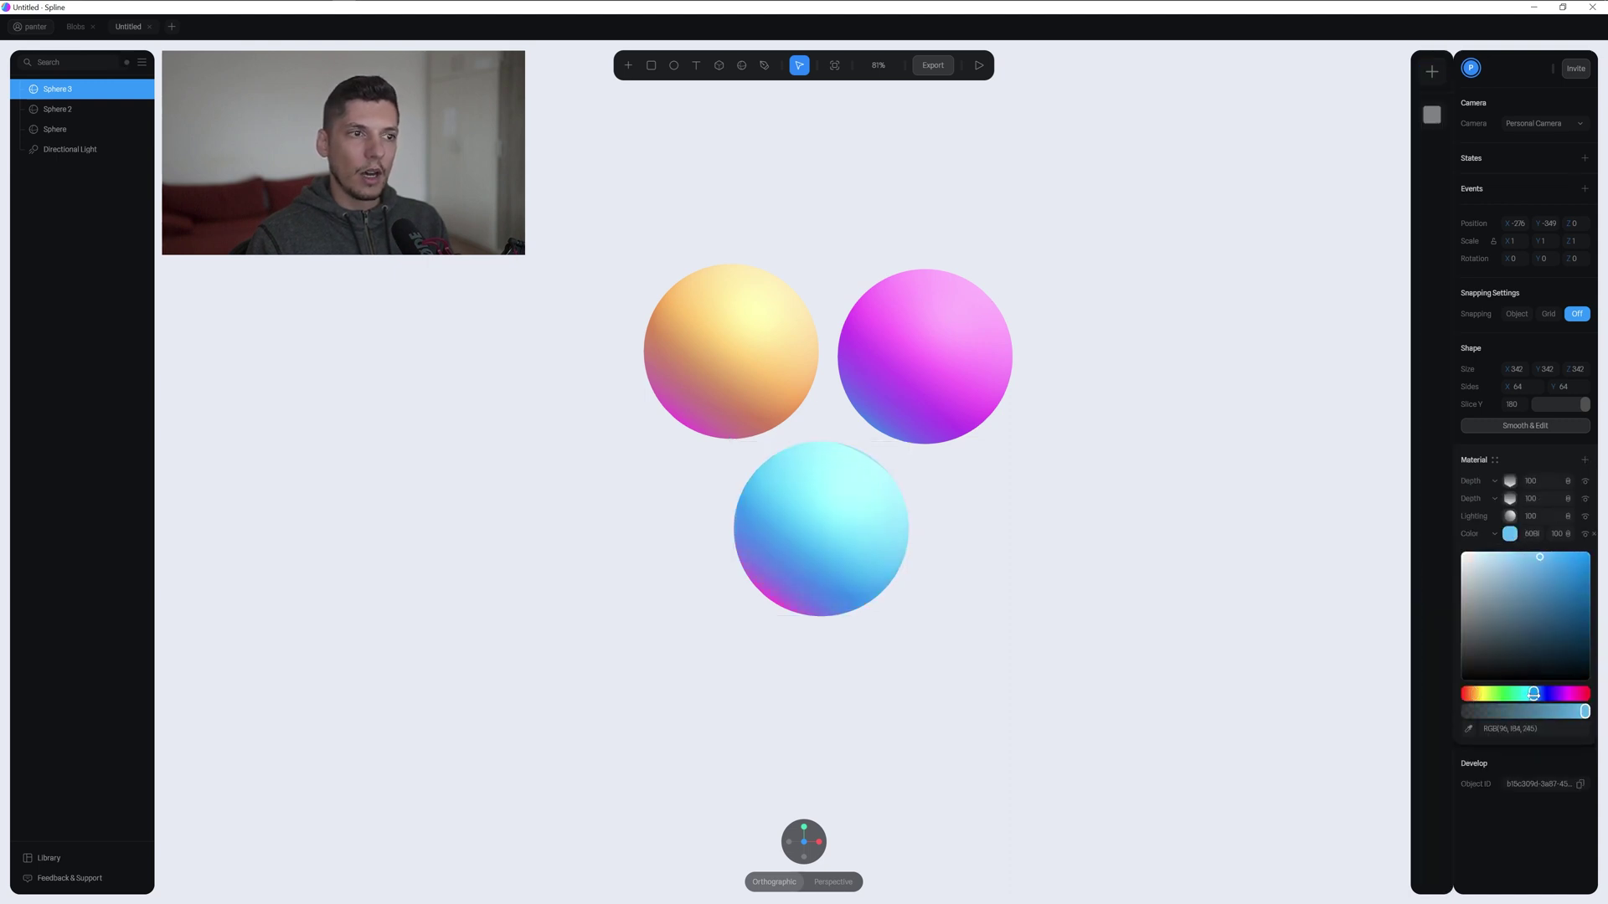
click(802, 560)
Recolor the start stop of the blue sphere's lower Depth layer to purple, trying yellow first.
scroll(801, 559, up, 1)
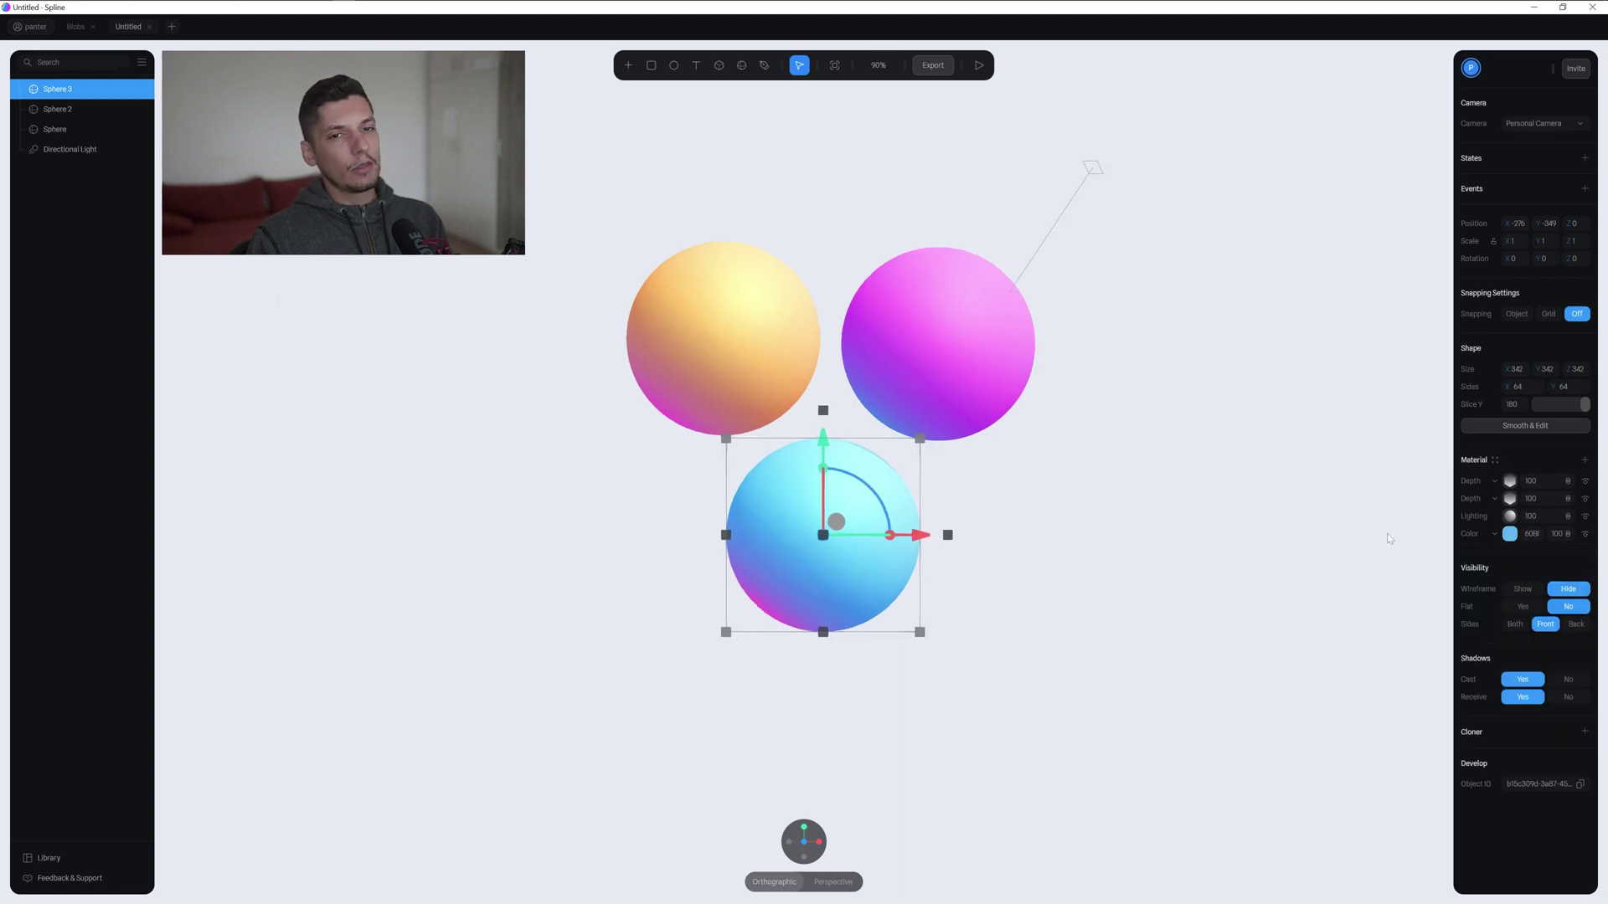
click(1510, 534)
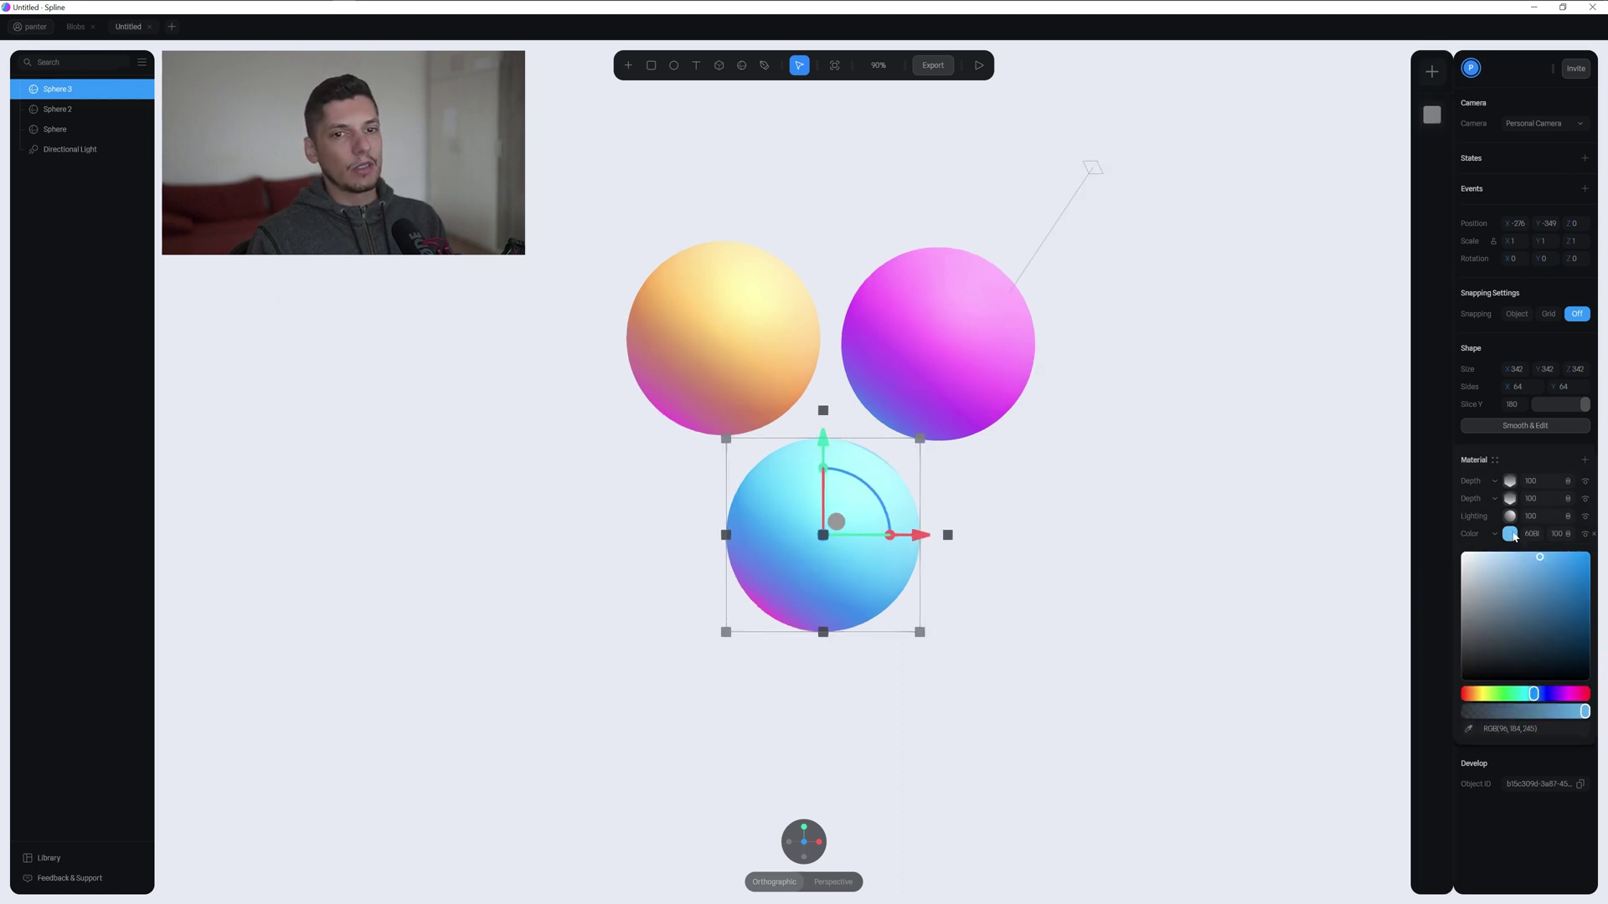
click(1510, 534)
click(1510, 499)
click(1509, 578)
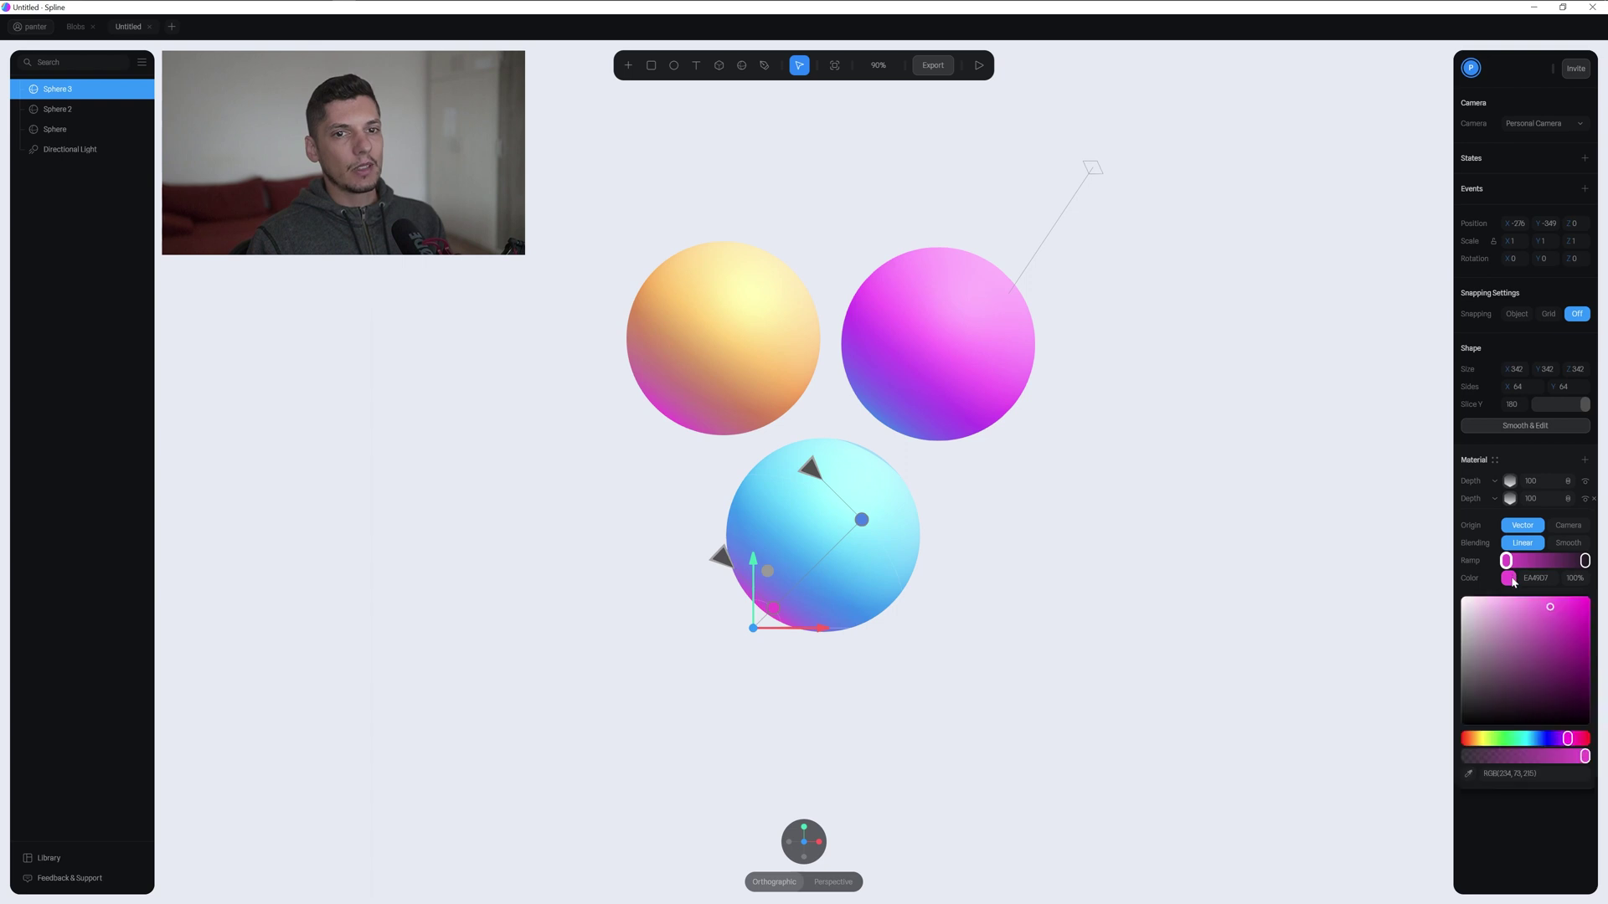
click(1480, 739)
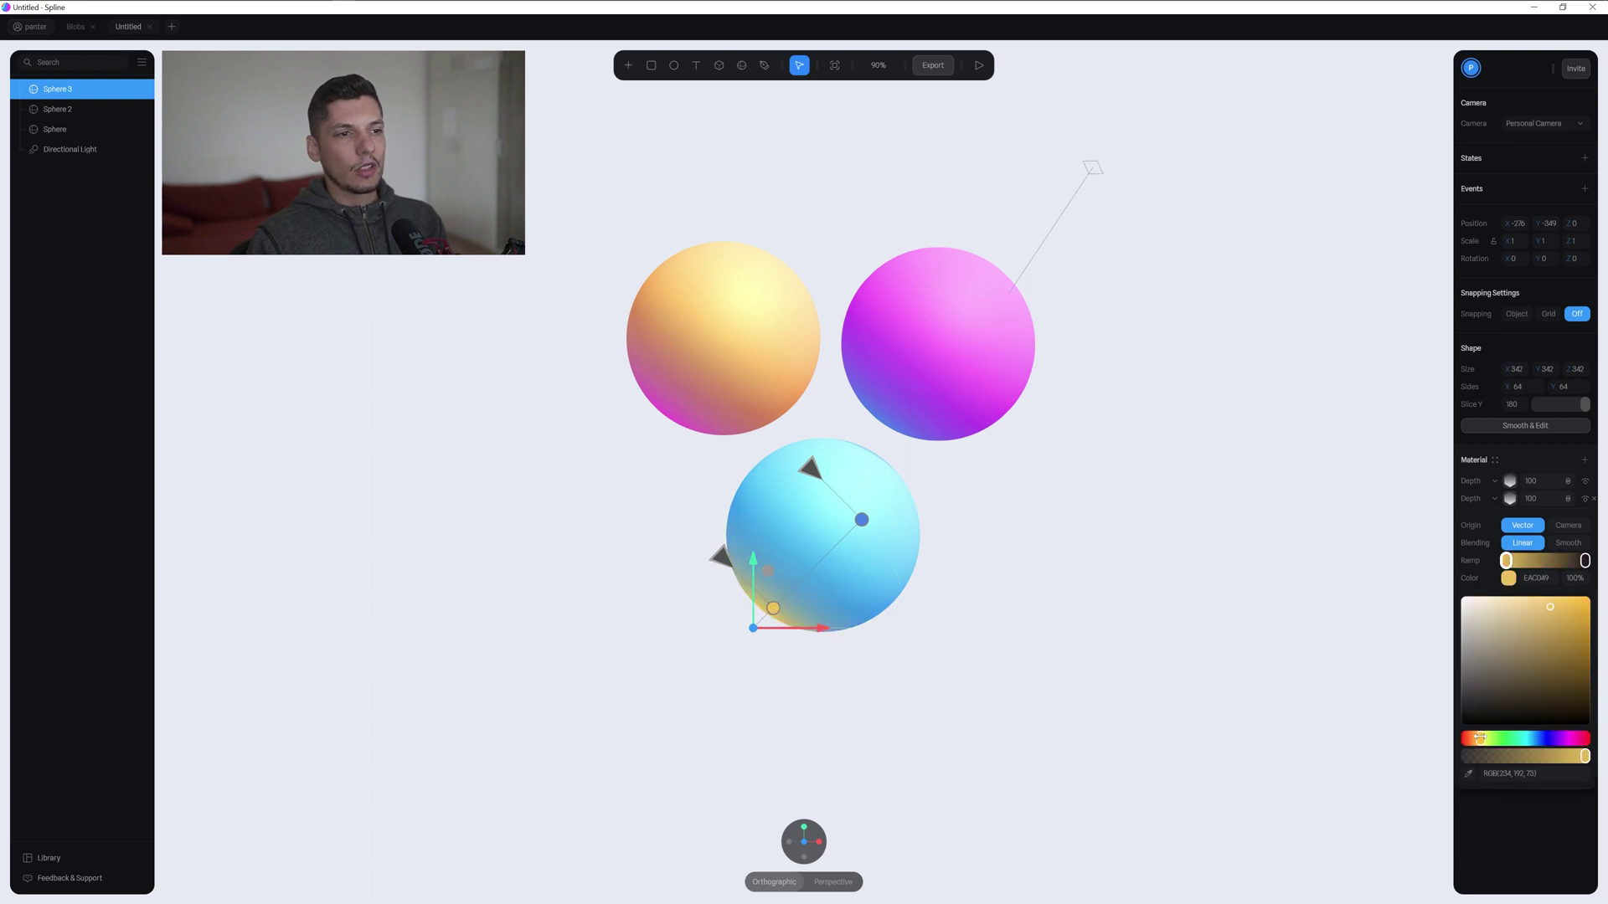
drag(1480, 739, 1555, 739)
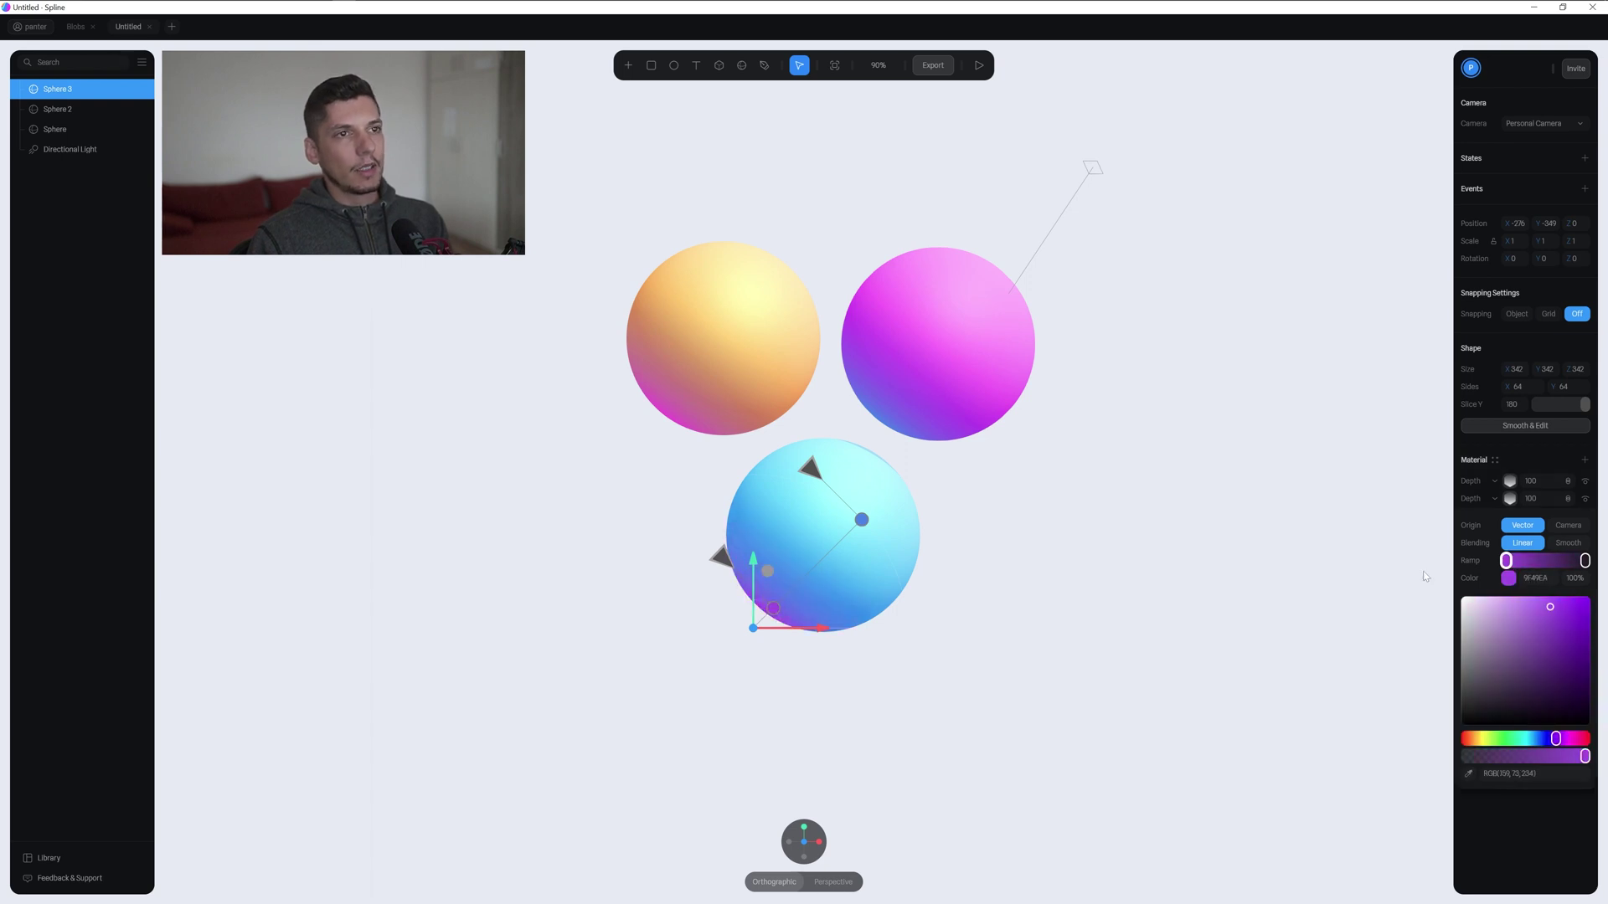
click(1556, 464)
click(1027, 520)
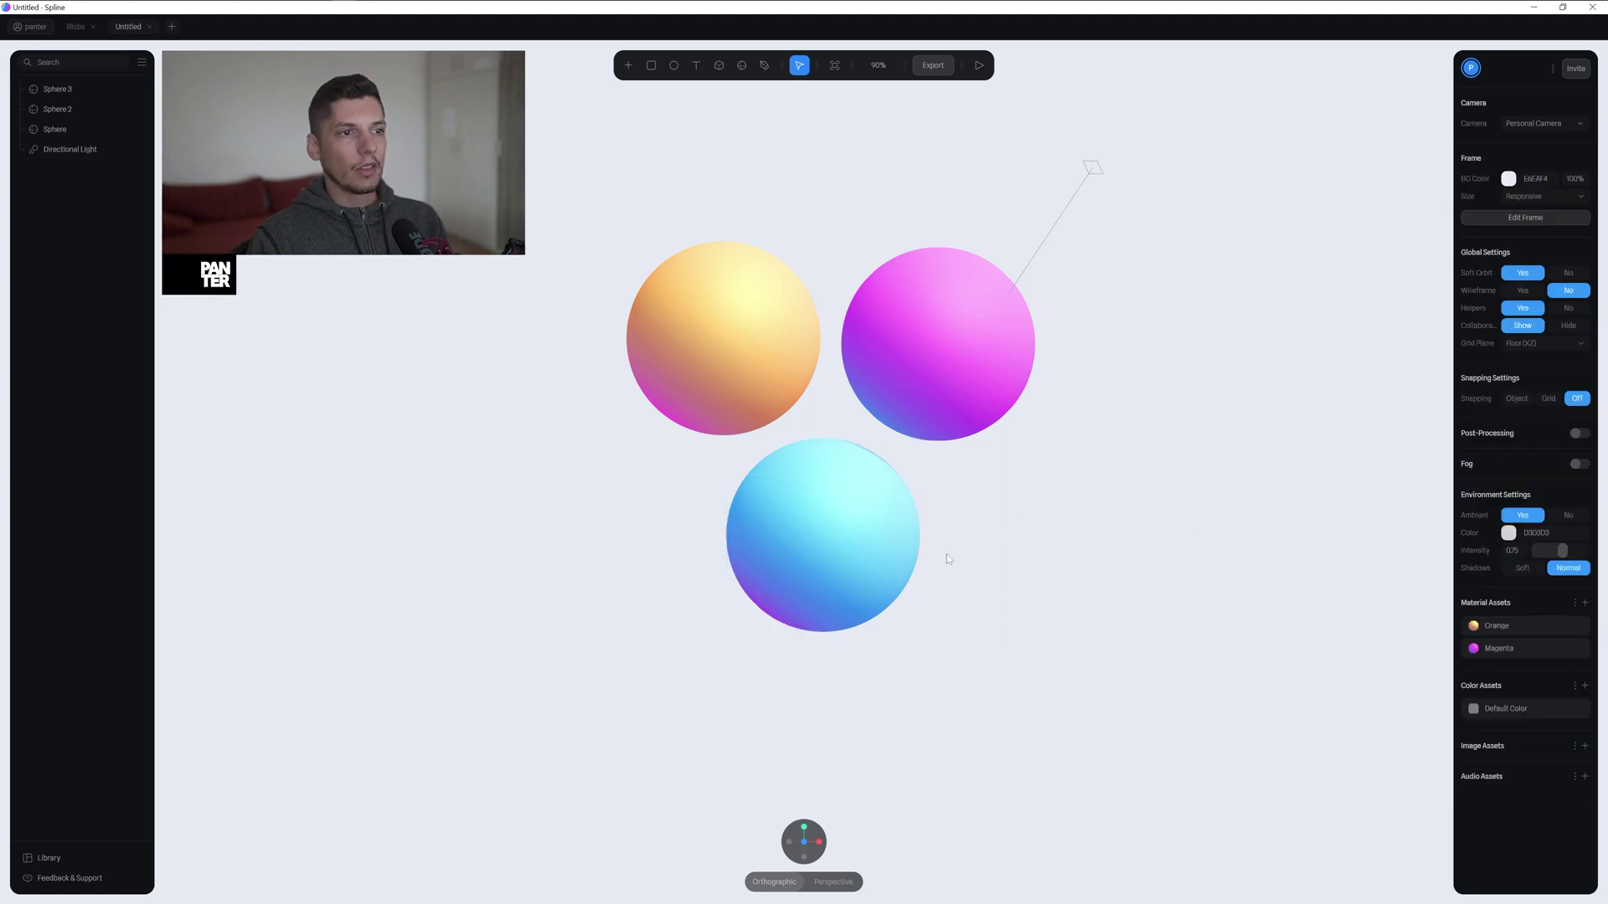
Save the blue sphere's material as a new material asset named Blue.
click(833, 536)
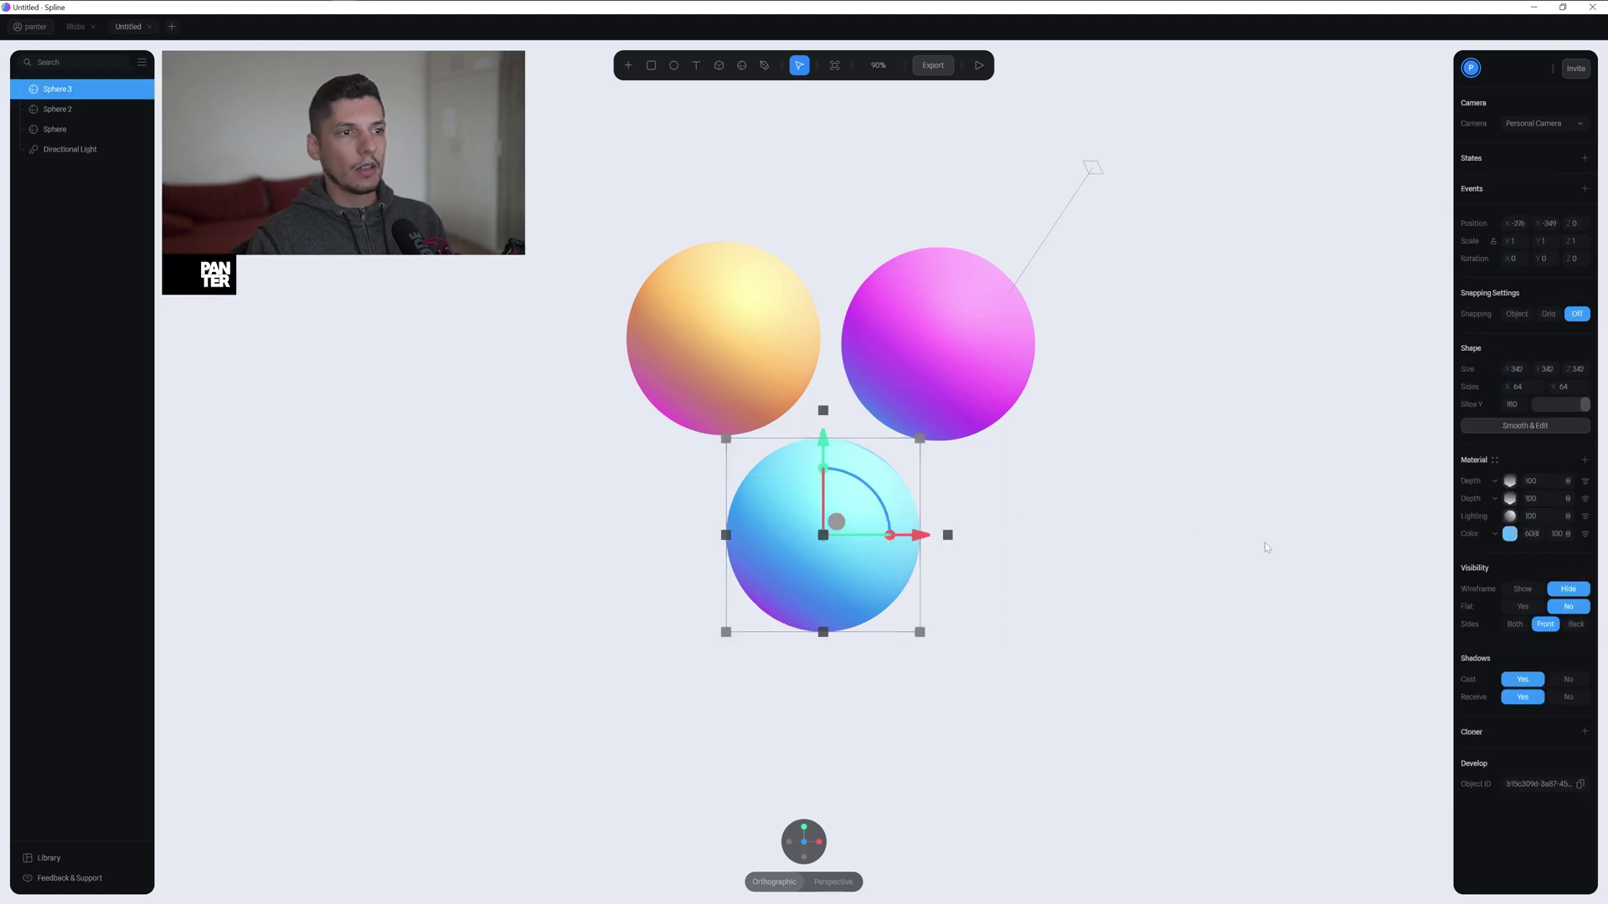
click(1495, 461)
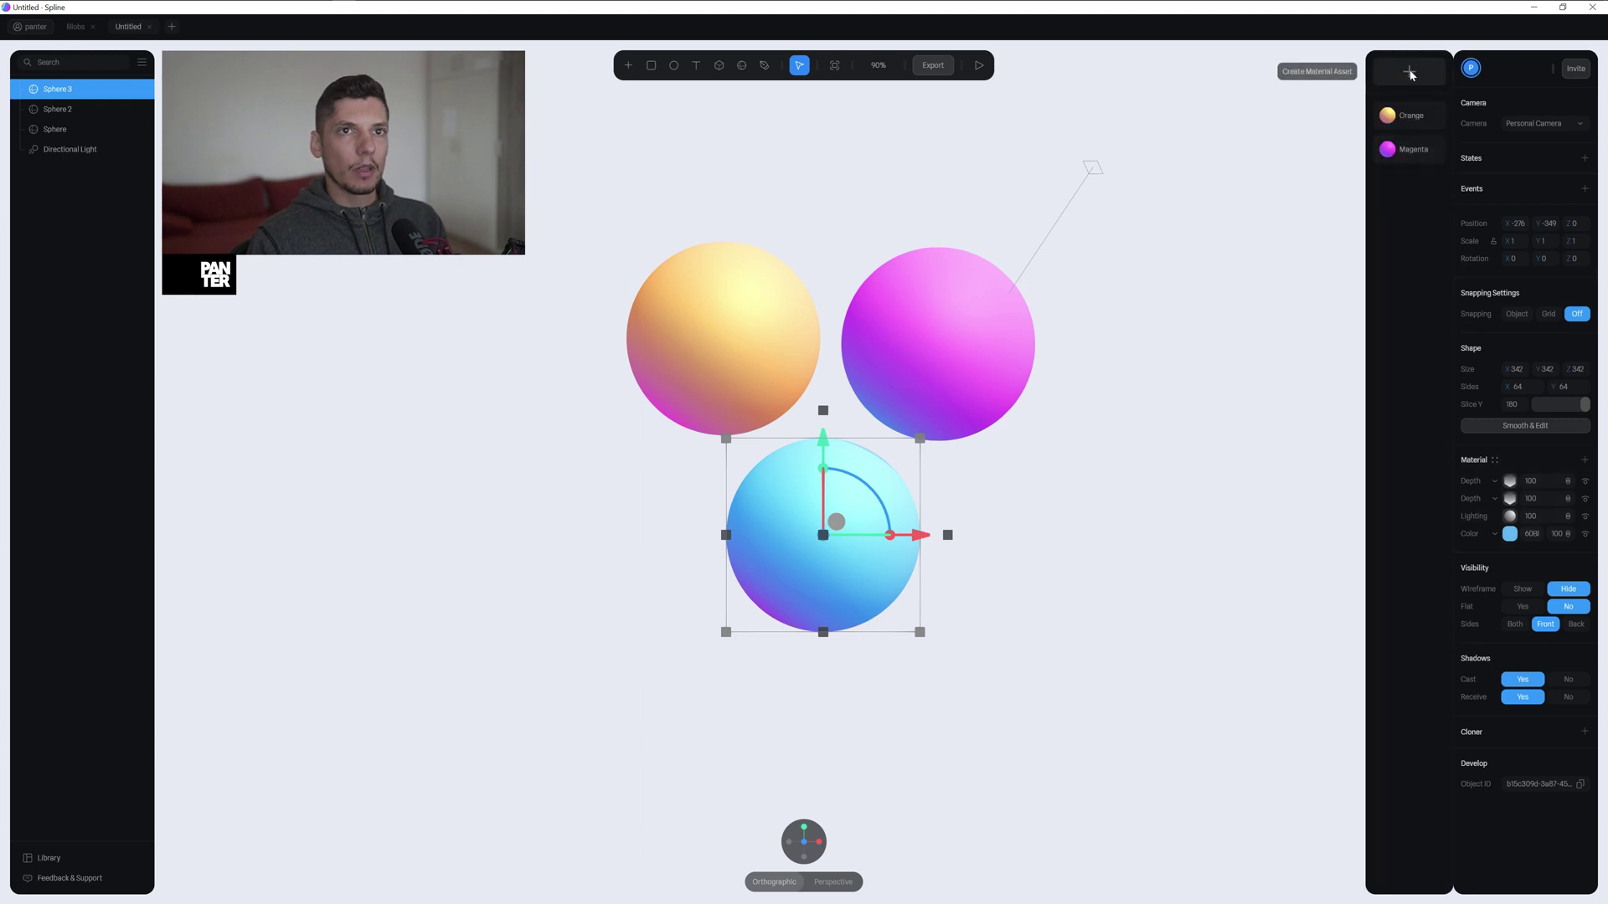
click(1412, 71)
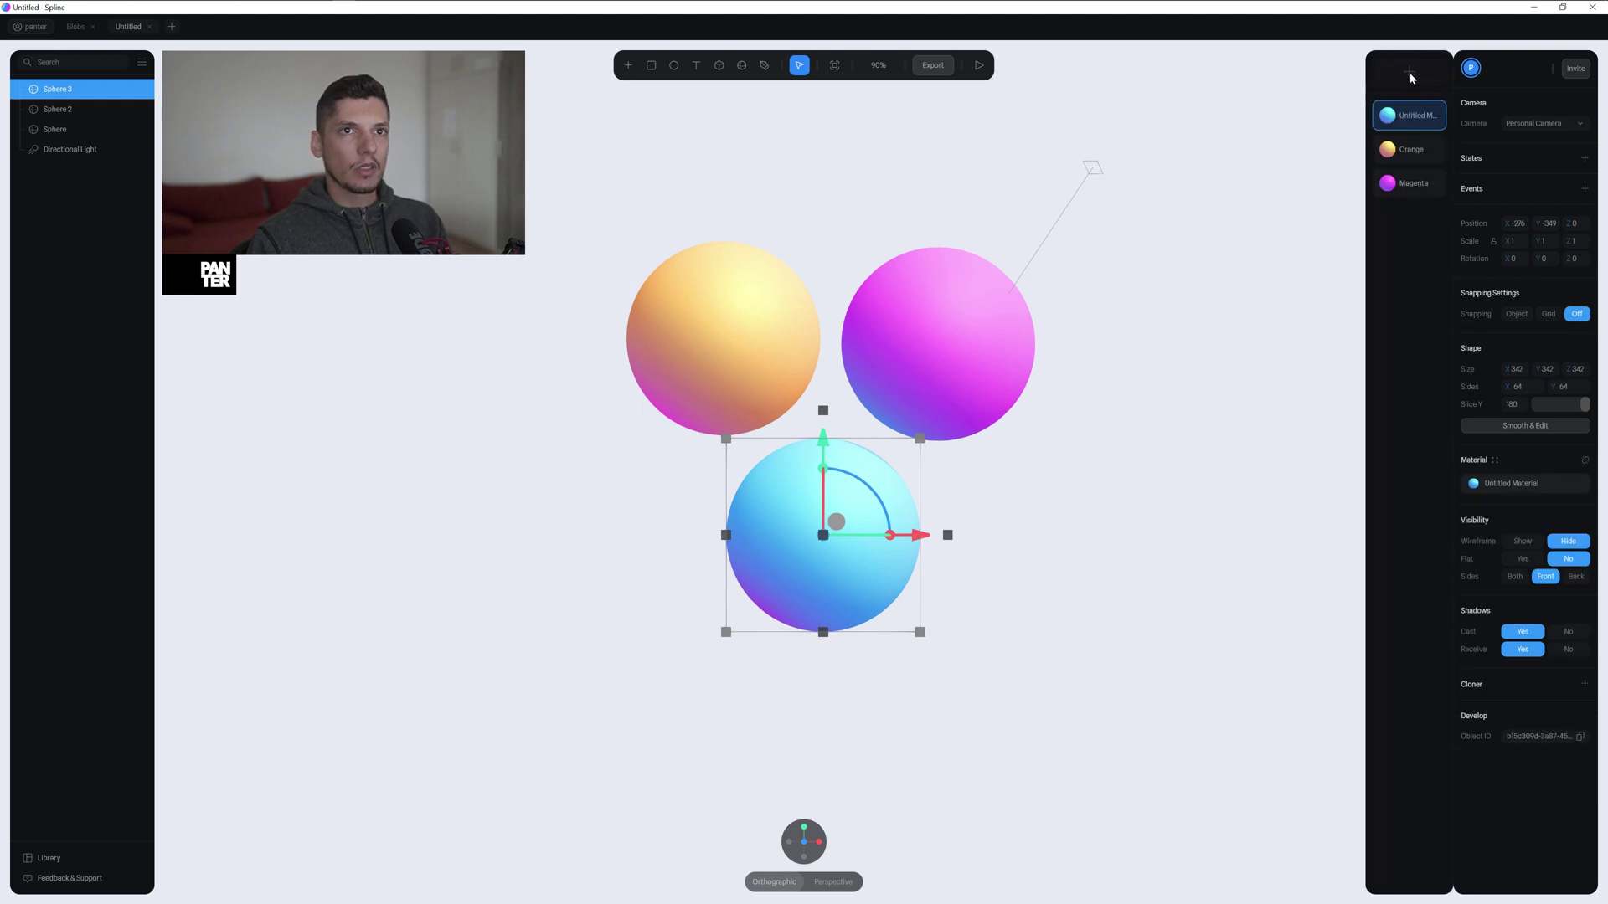
click(1492, 484)
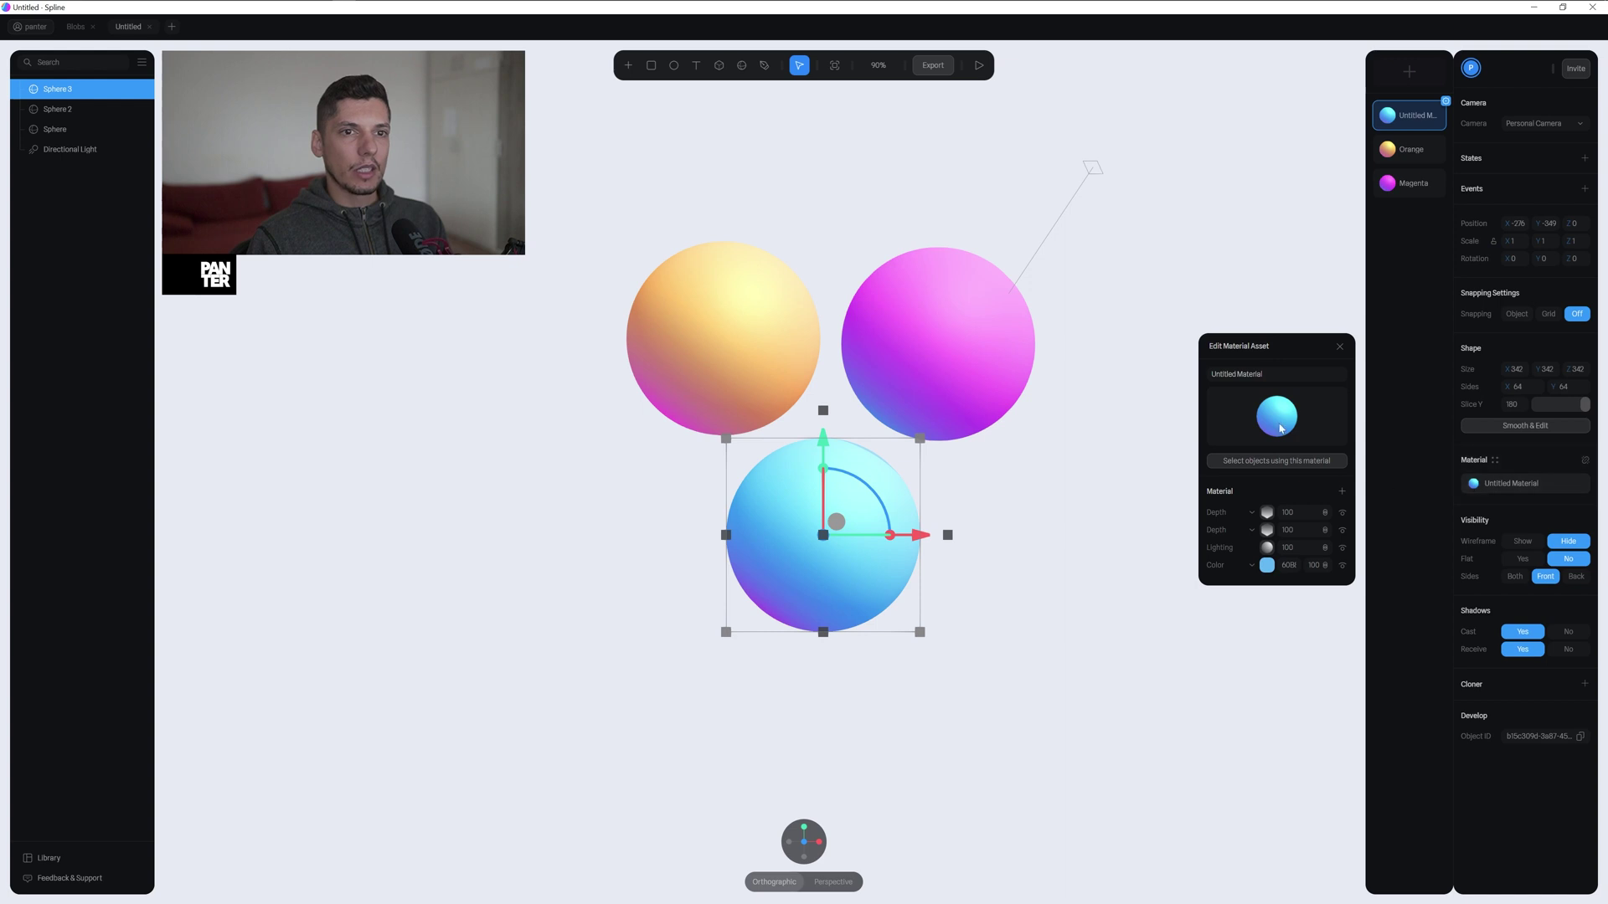
text(Blue)
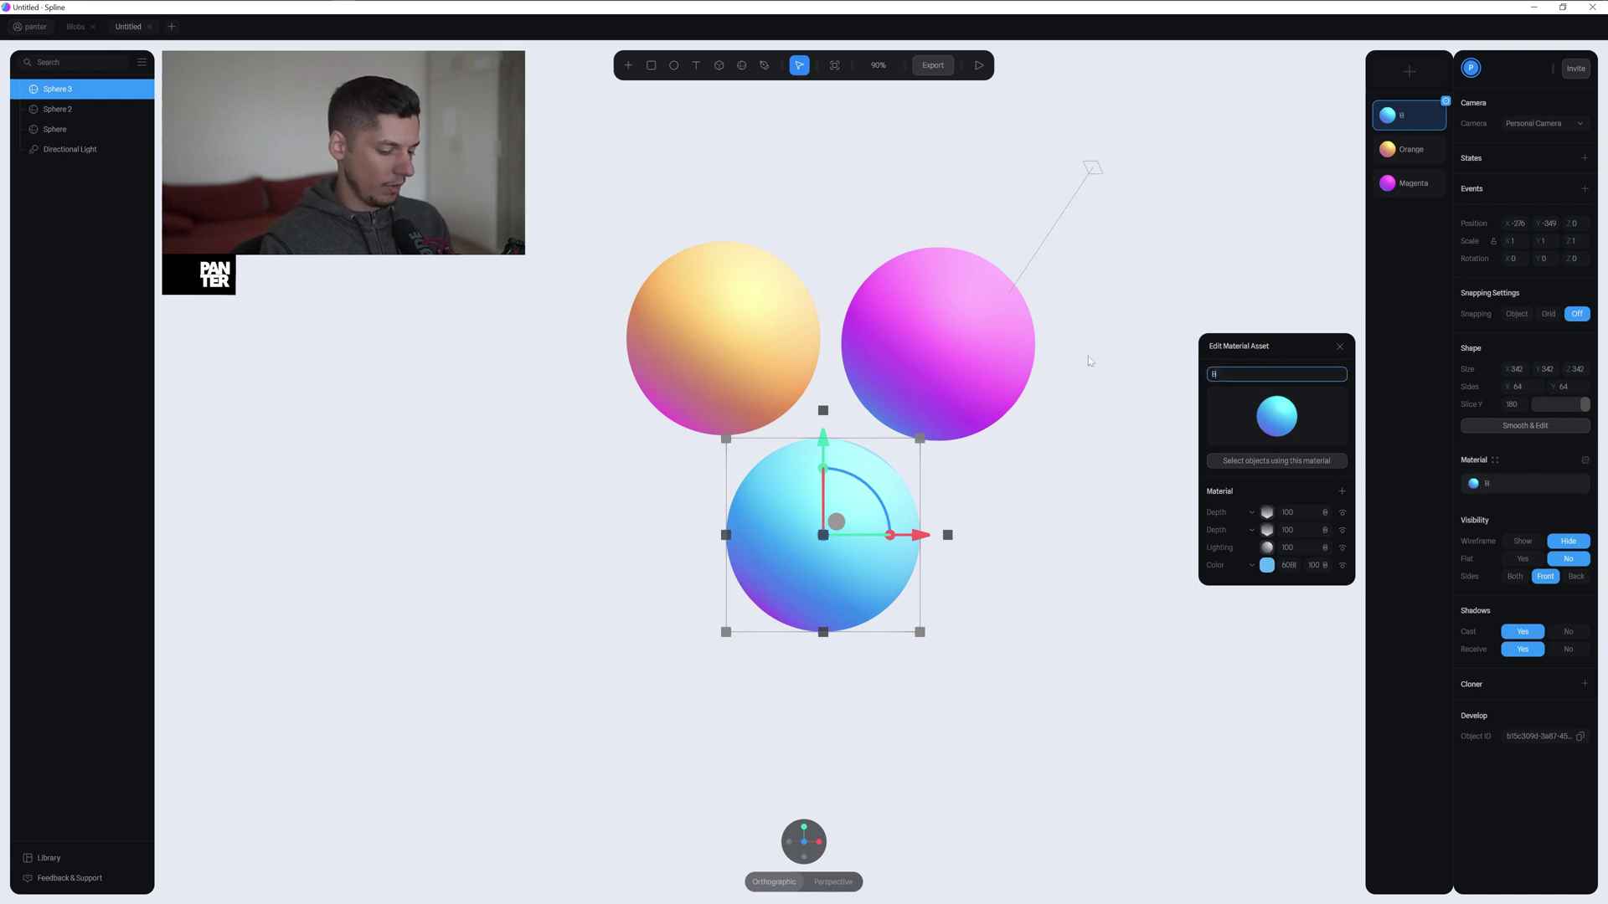
click(1183, 332)
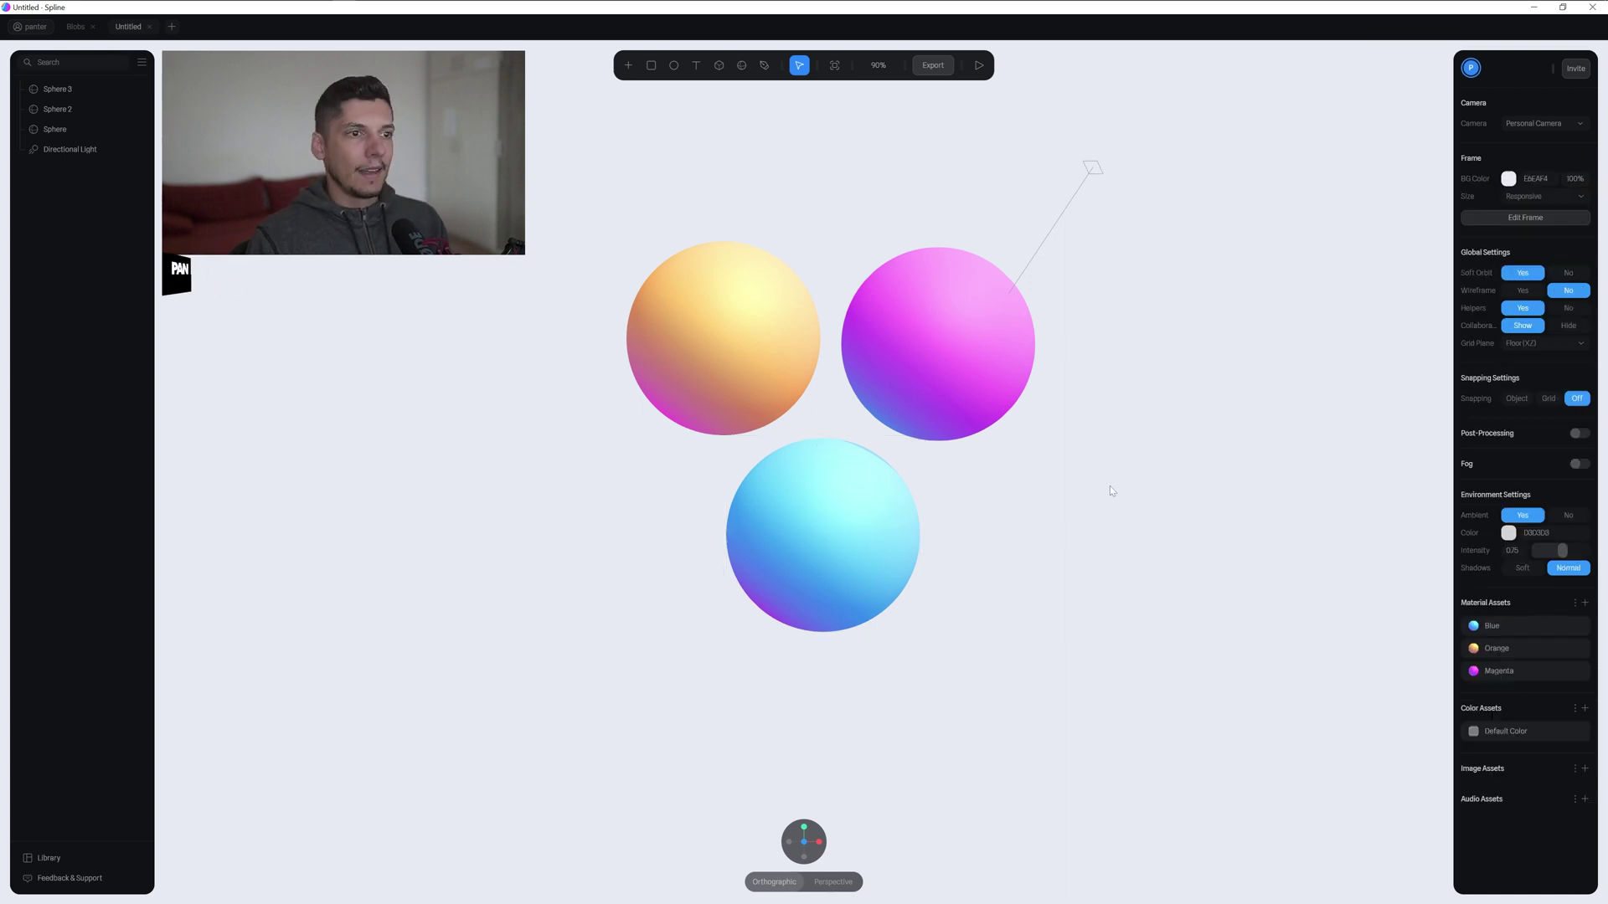
Add a Fresnel layer to the orange sphere's Orange material asset and place it below both Depth layers.
click(737, 339)
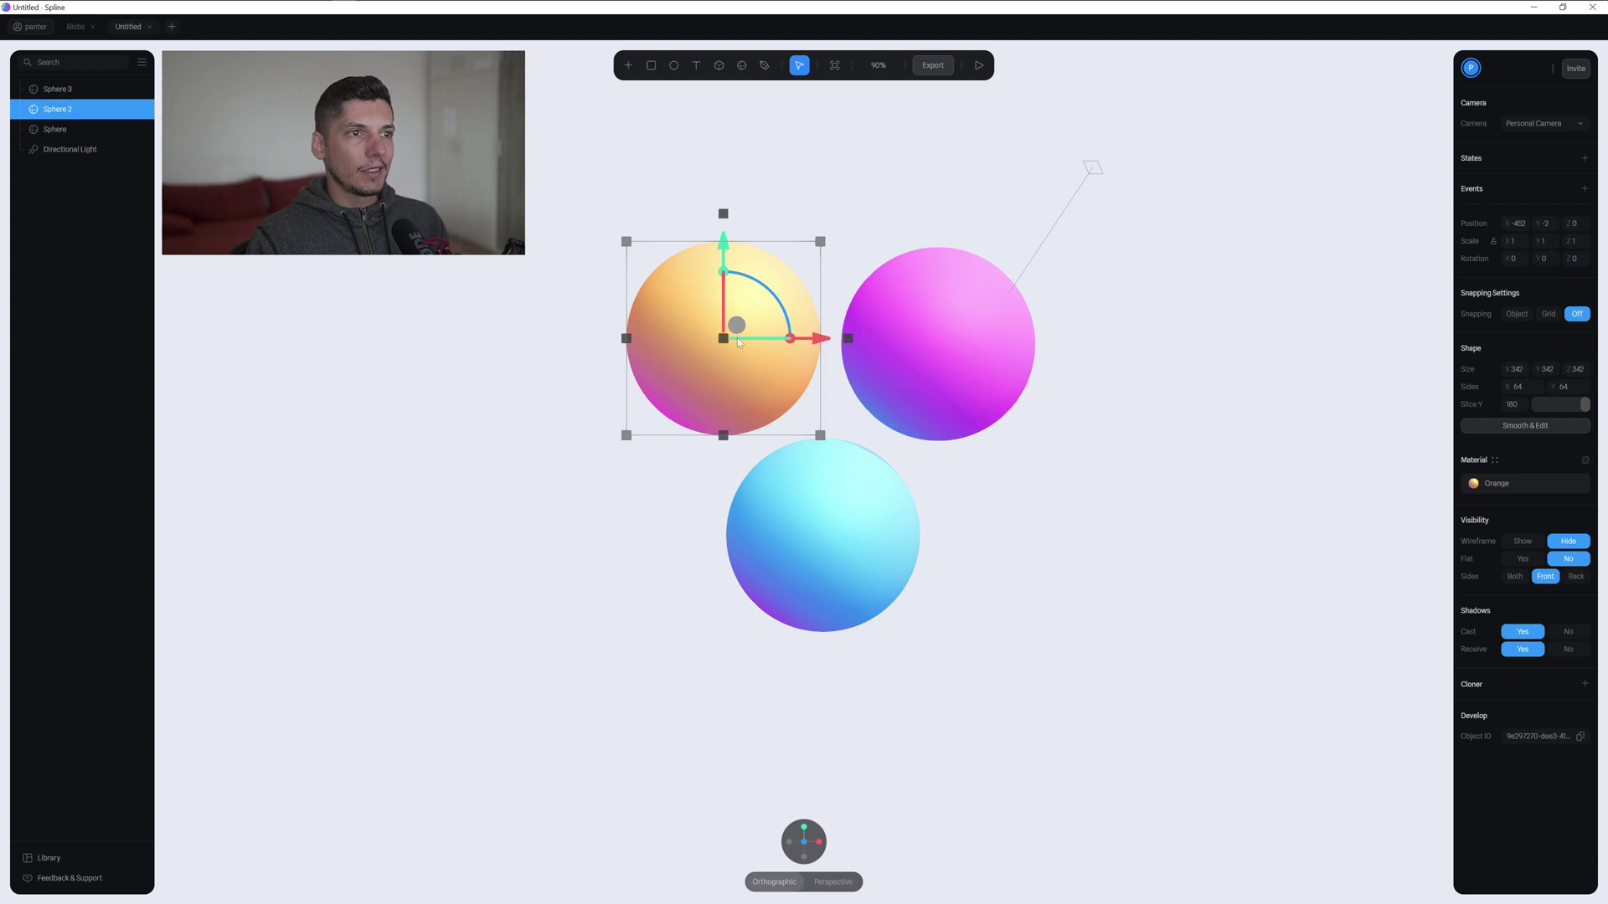
click(1474, 483)
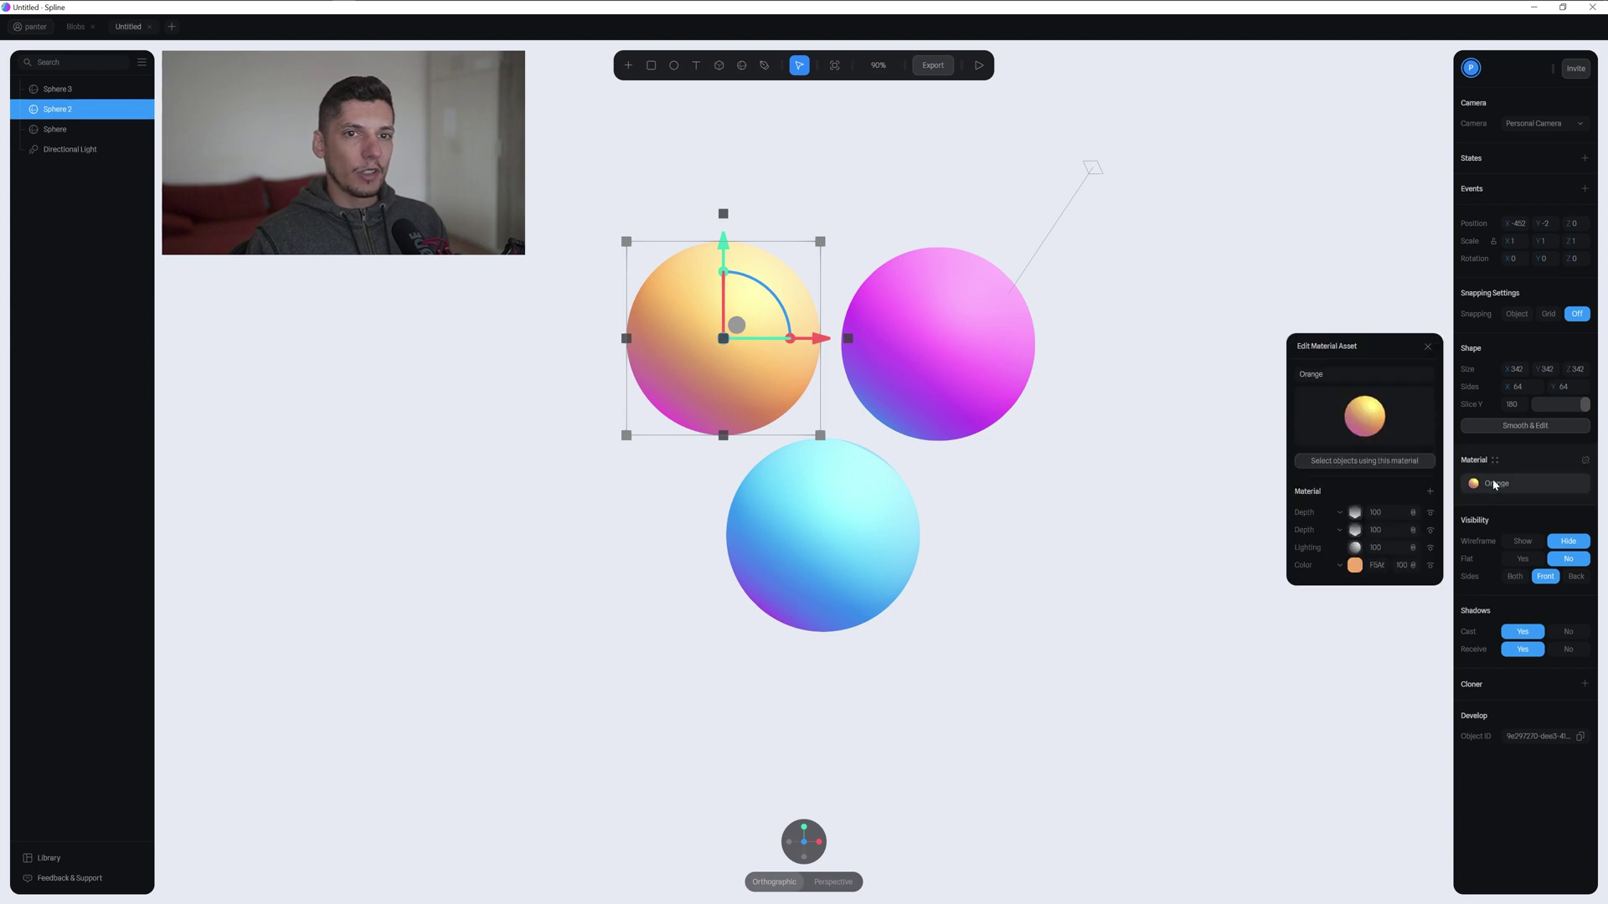
click(1431, 491)
click(1340, 504)
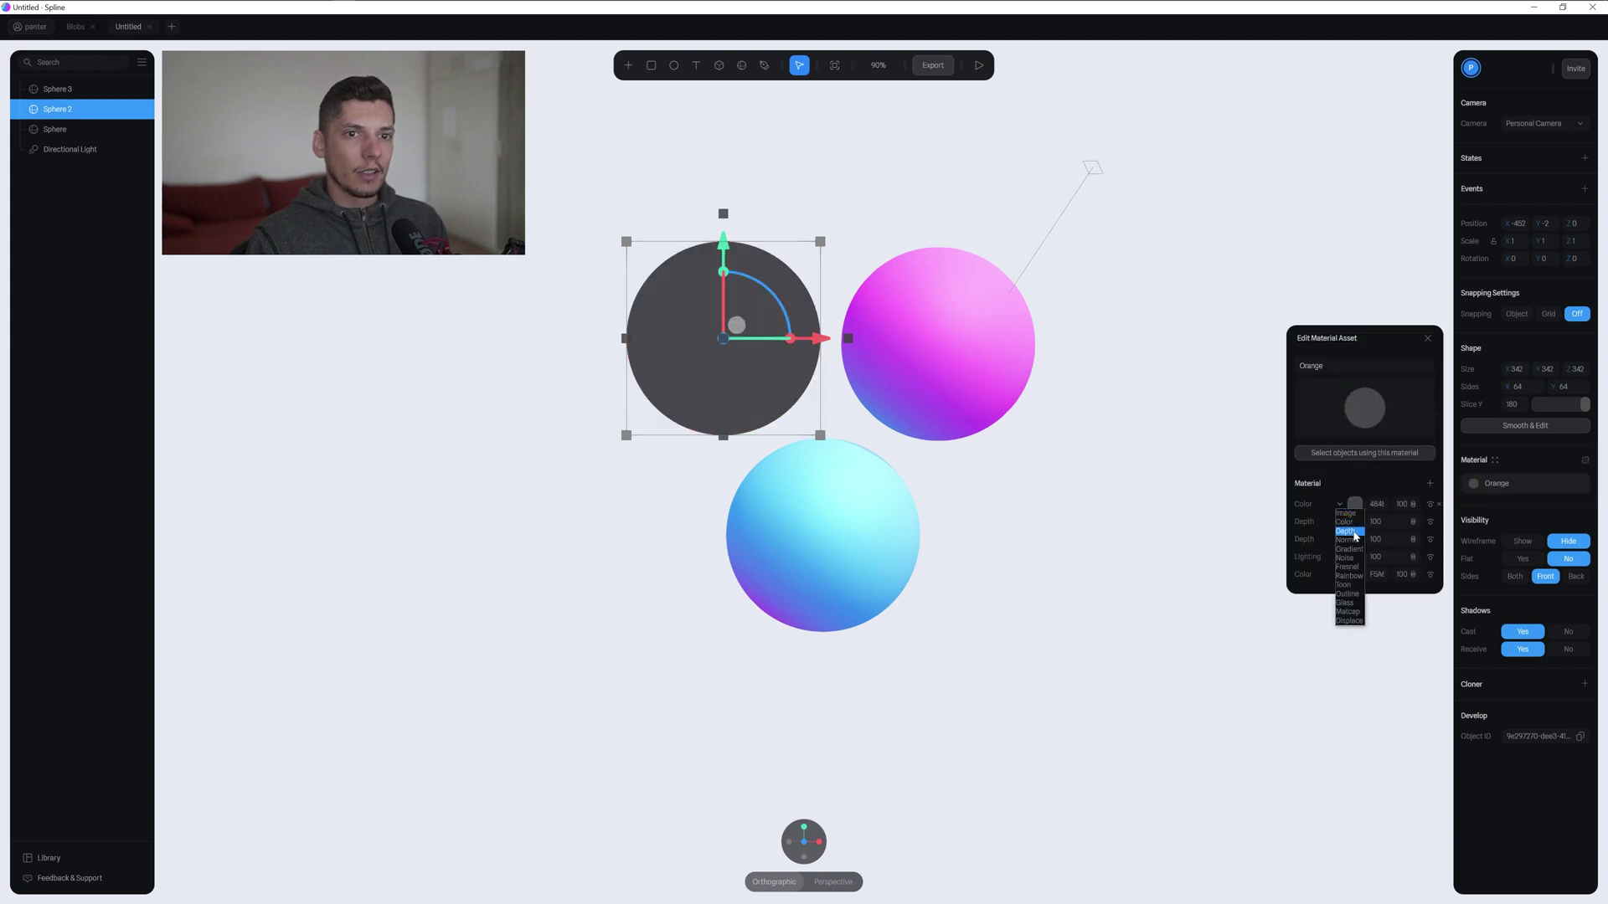
click(1356, 567)
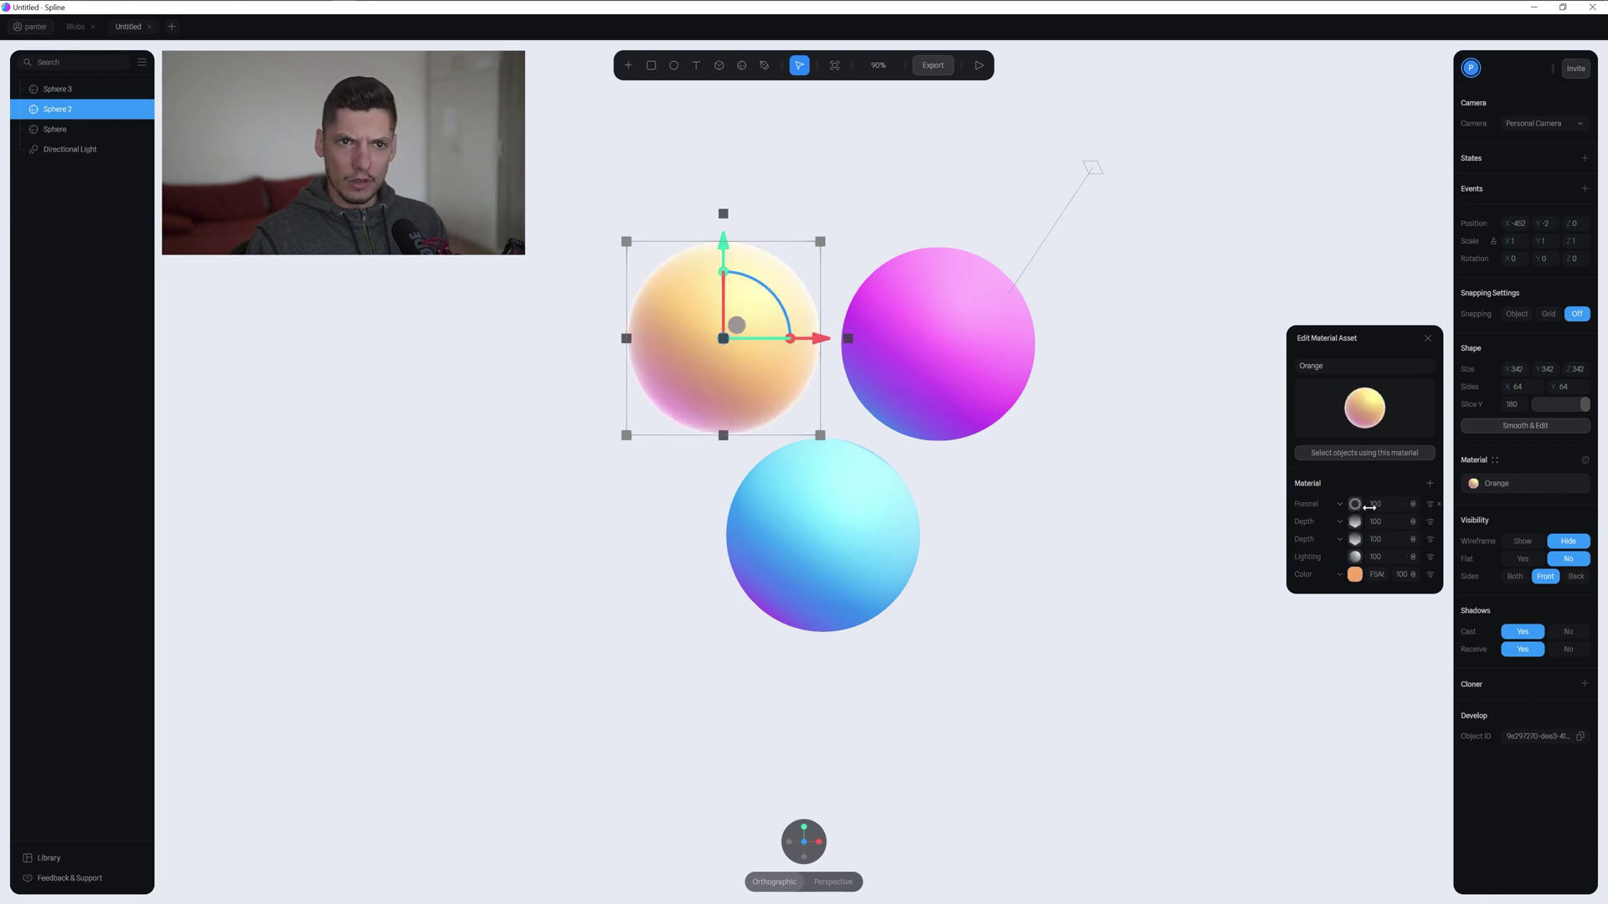
drag(1362, 508, 1322, 541)
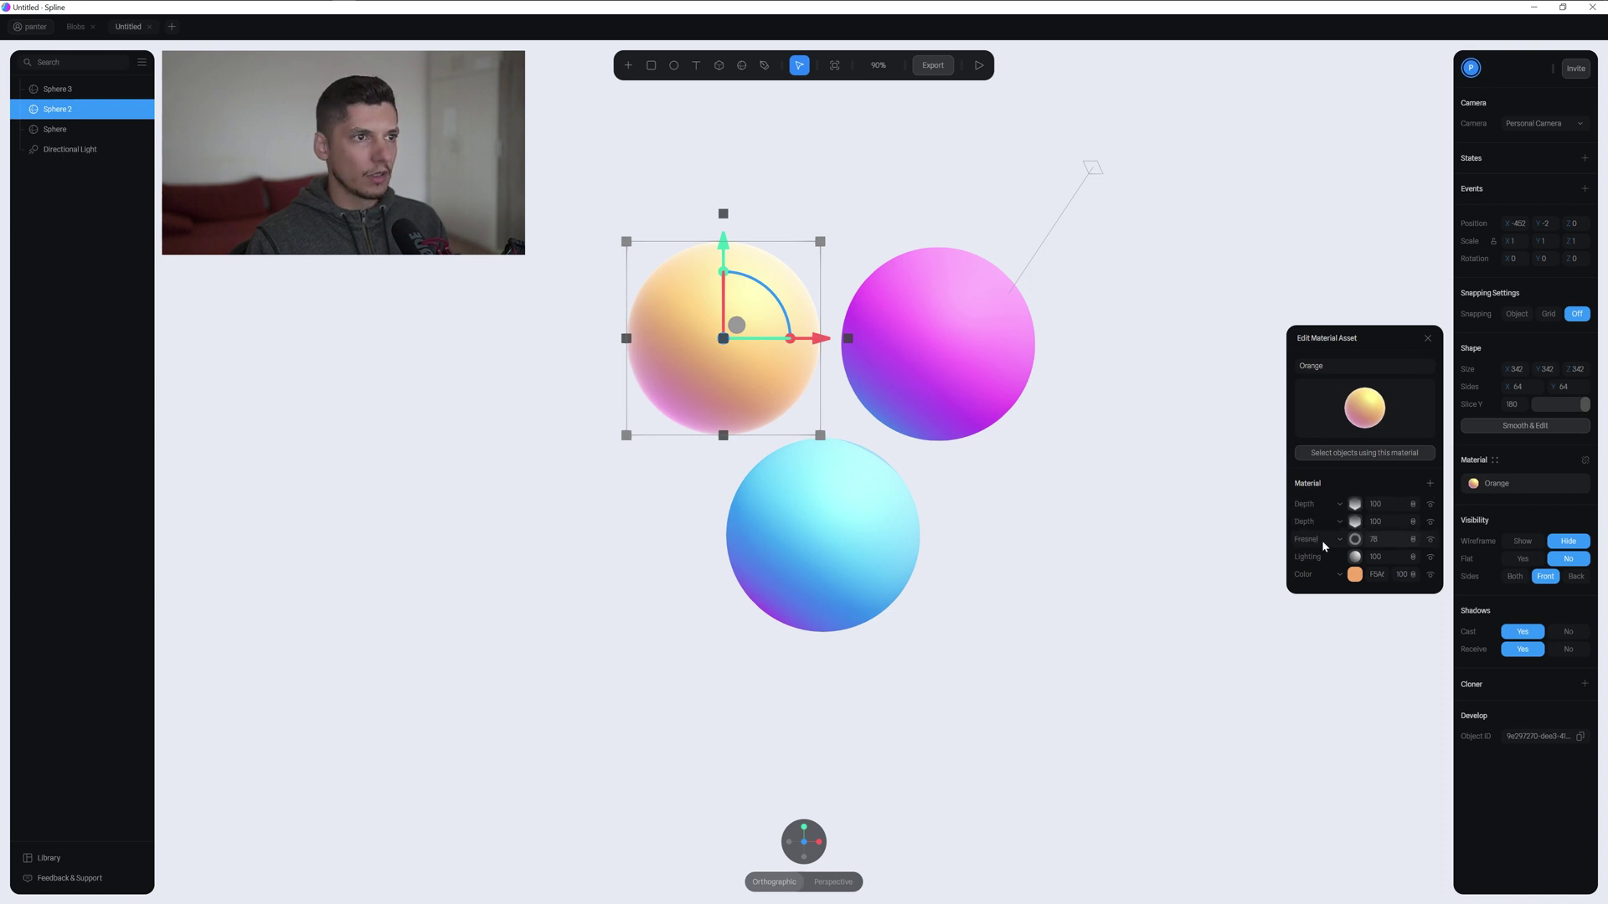
Change the Orange material's base color to a deeper, more saturated orange.
click(1354, 574)
scroll(1369, 553, down, 1)
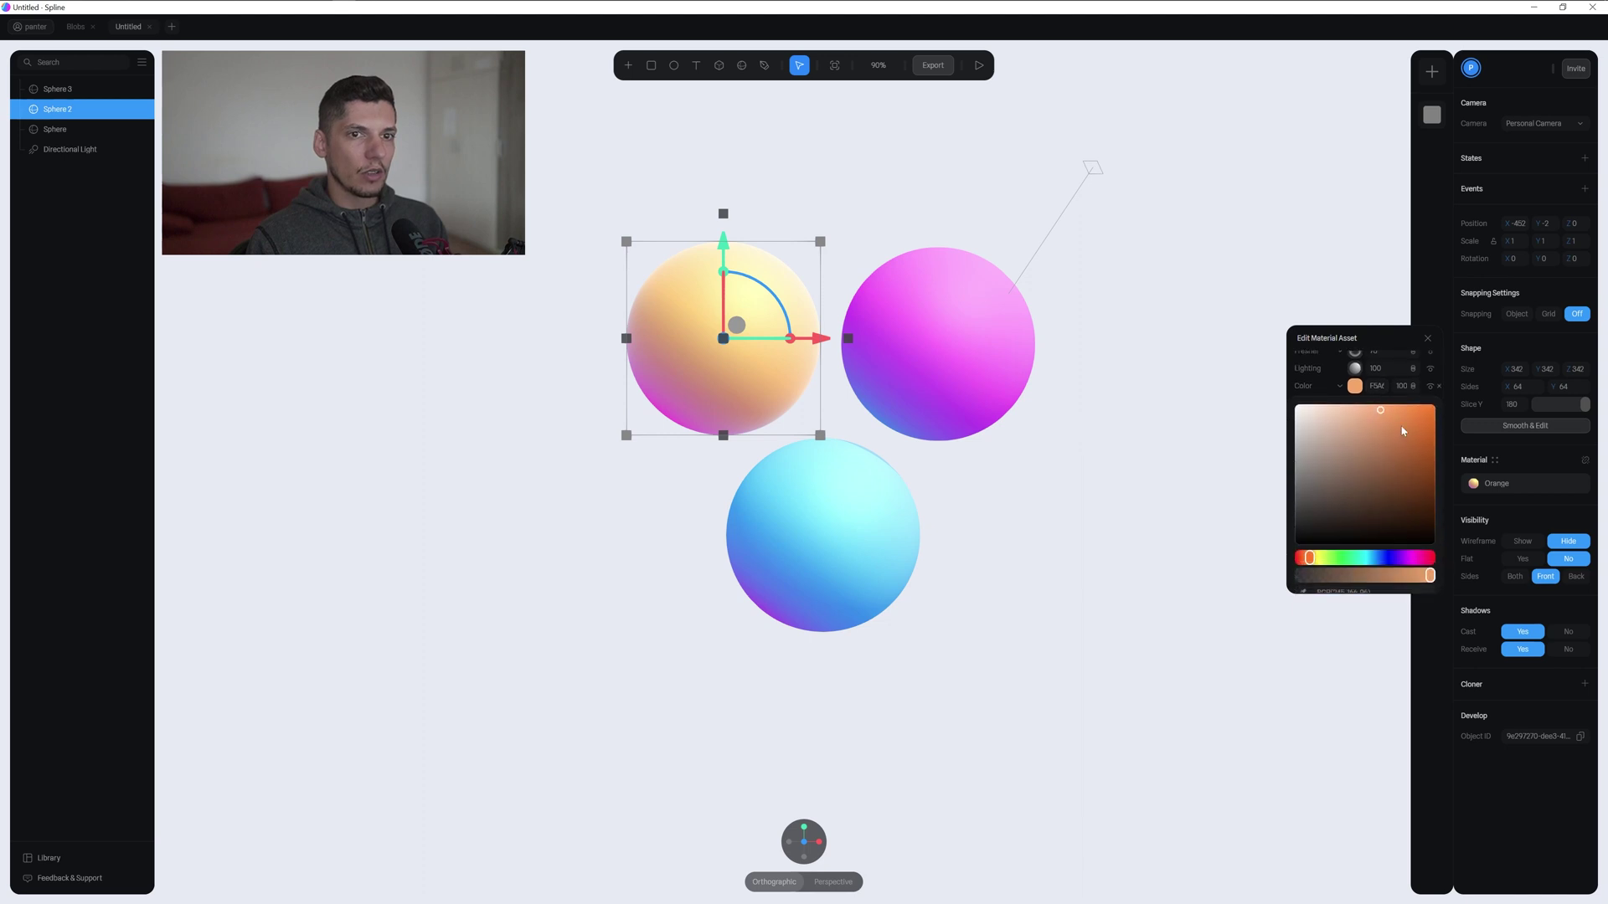
drag(1412, 419, 1423, 414)
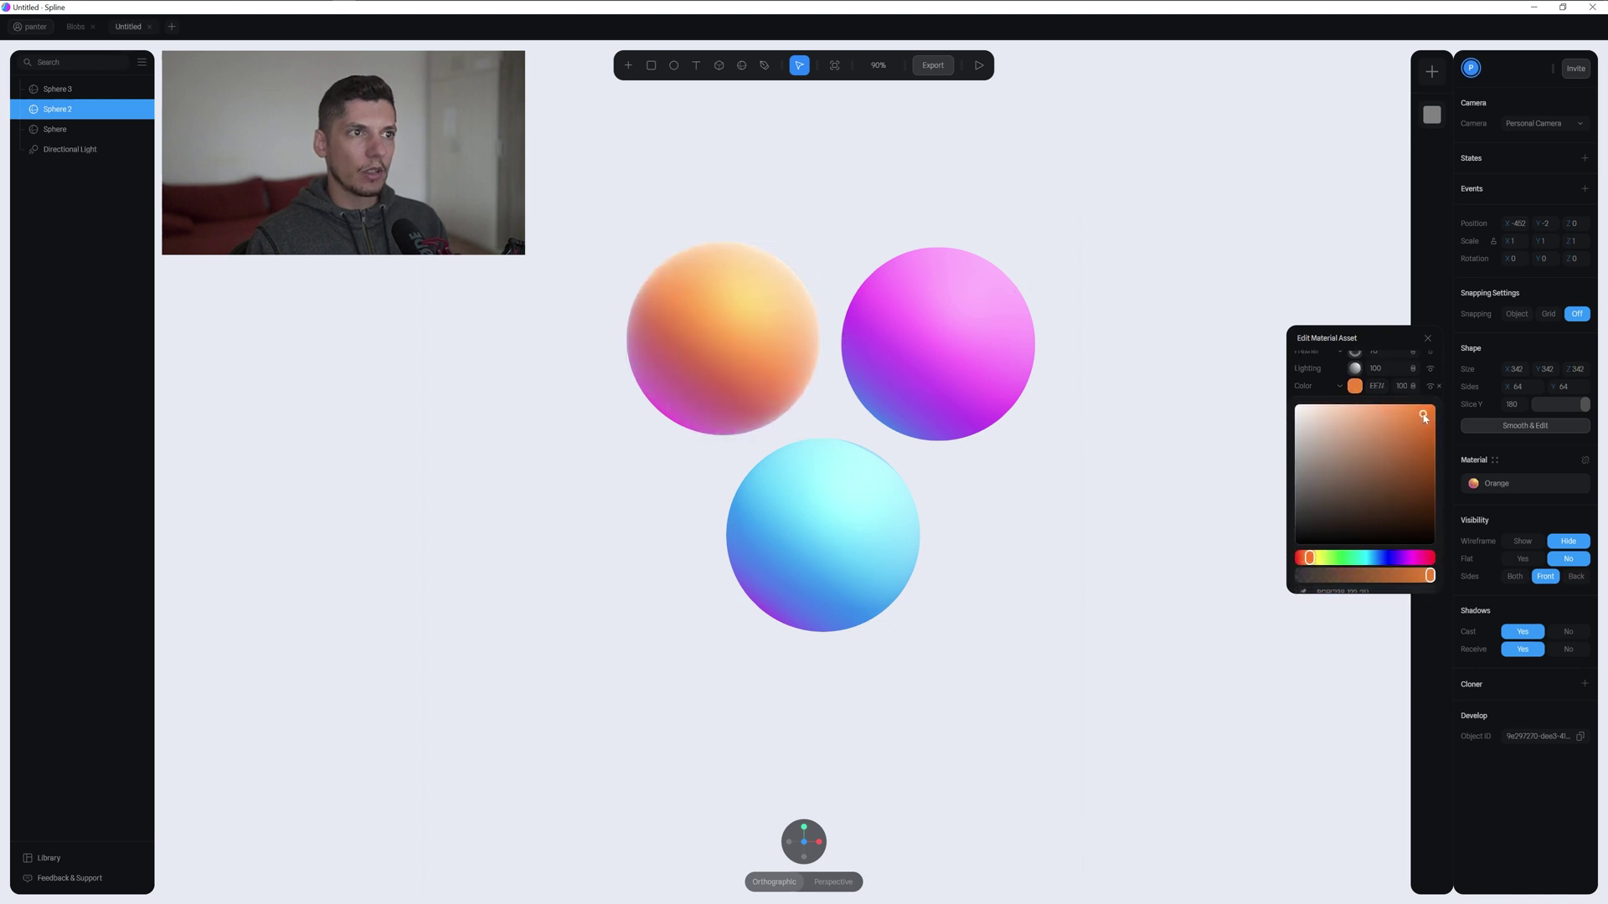
Adjust the Orange material's Fresnel layer to a scale of 1.03 and a bias of 0.
click(741, 310)
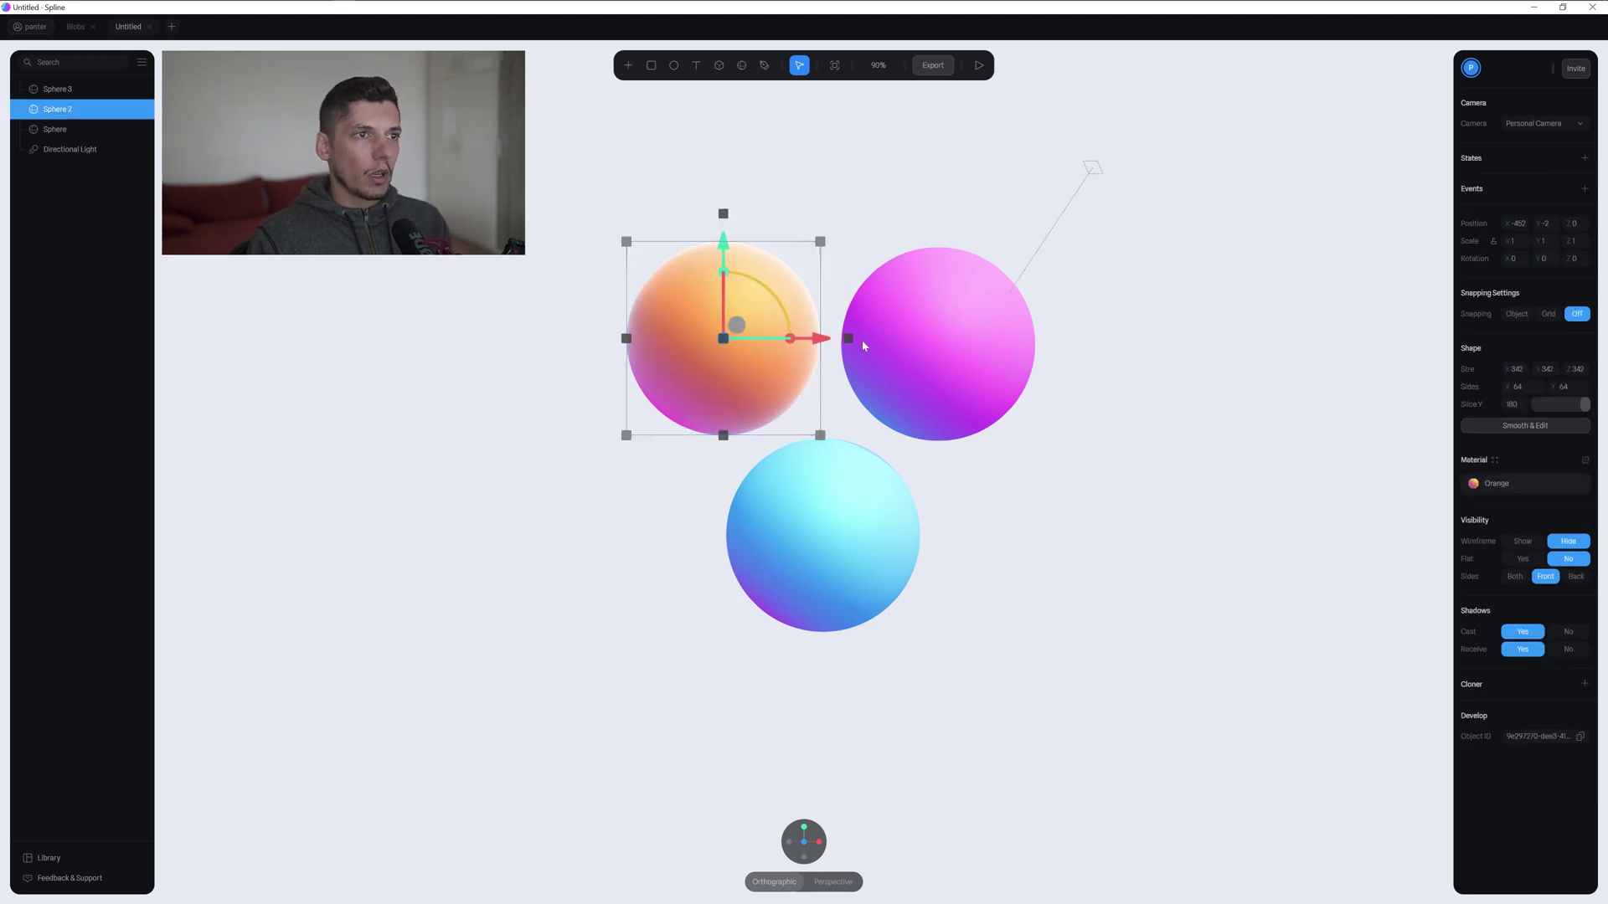
click(1481, 491)
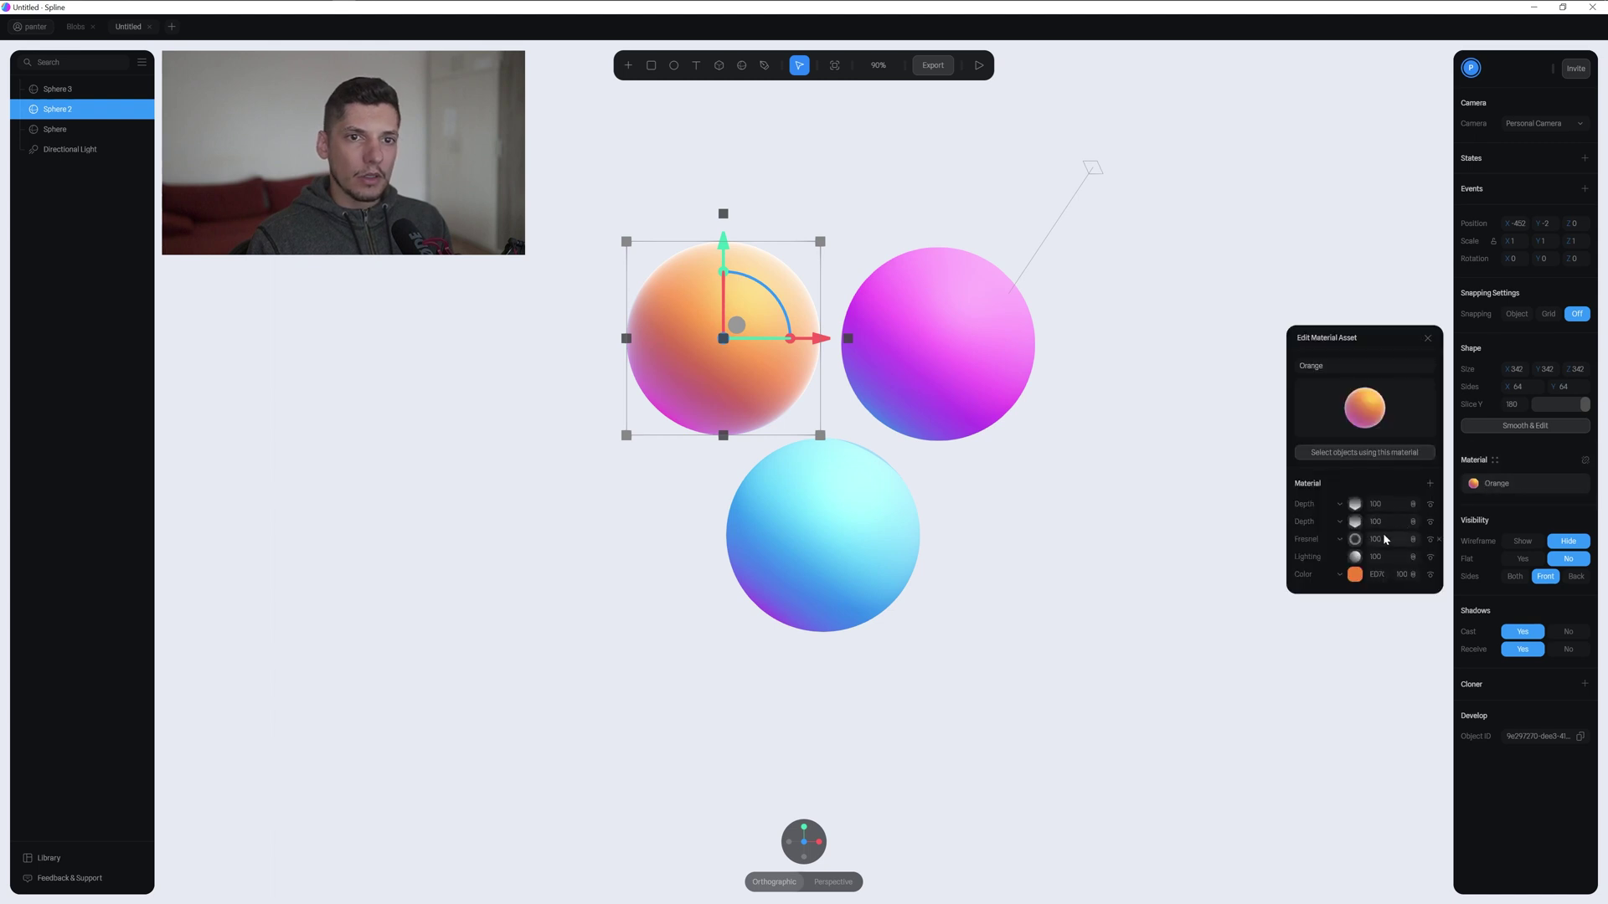
click(1355, 541)
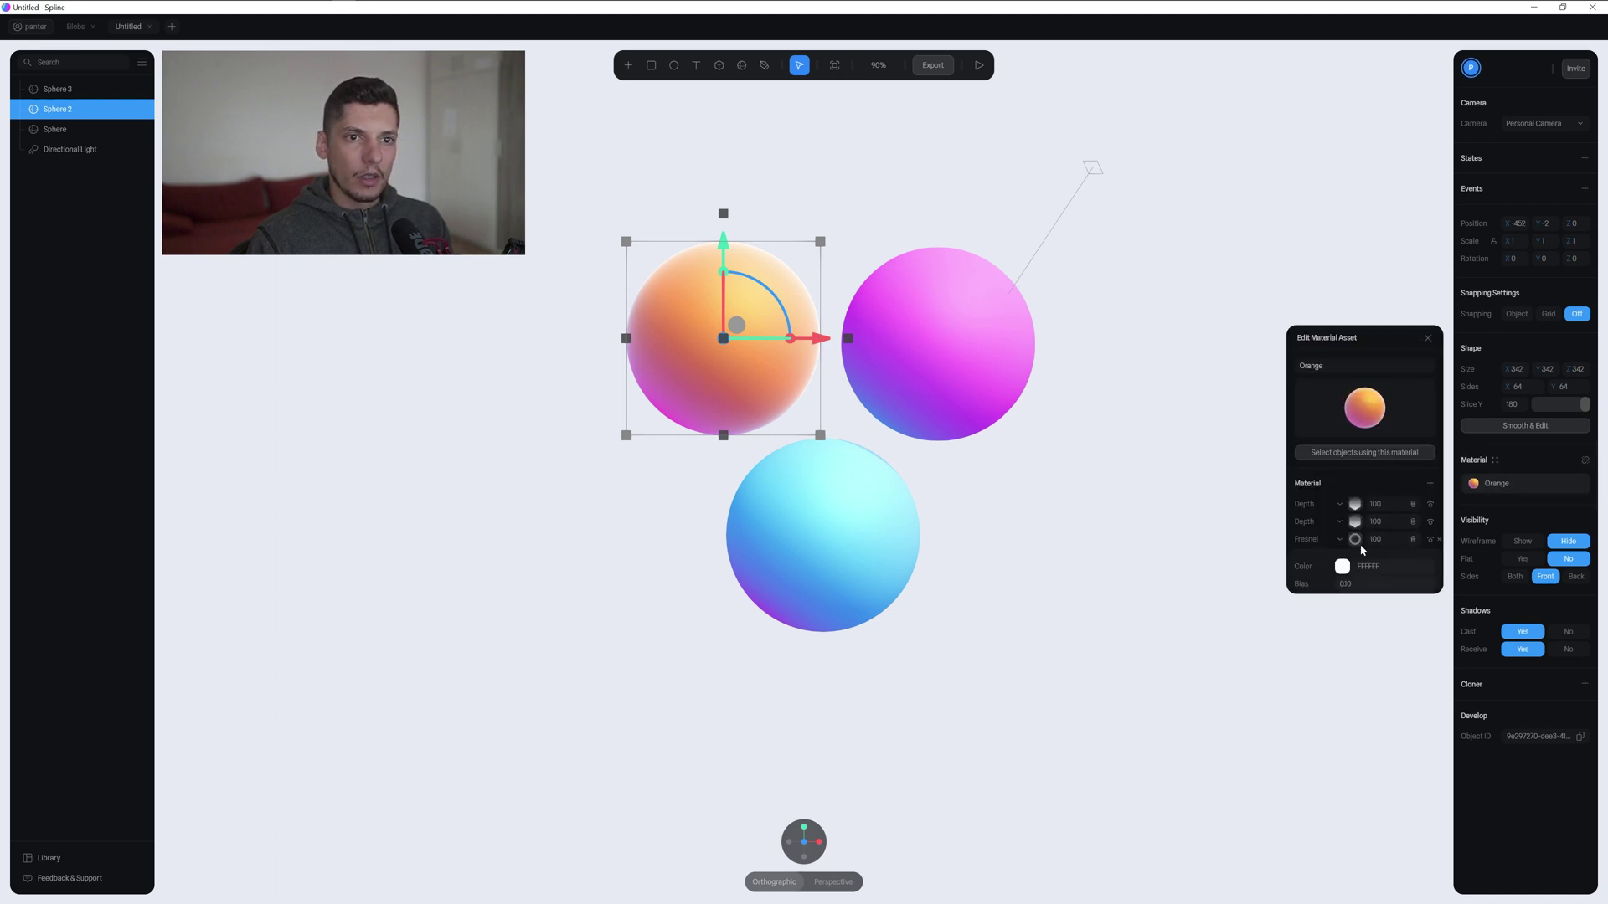
scroll(1366, 576, down, 1)
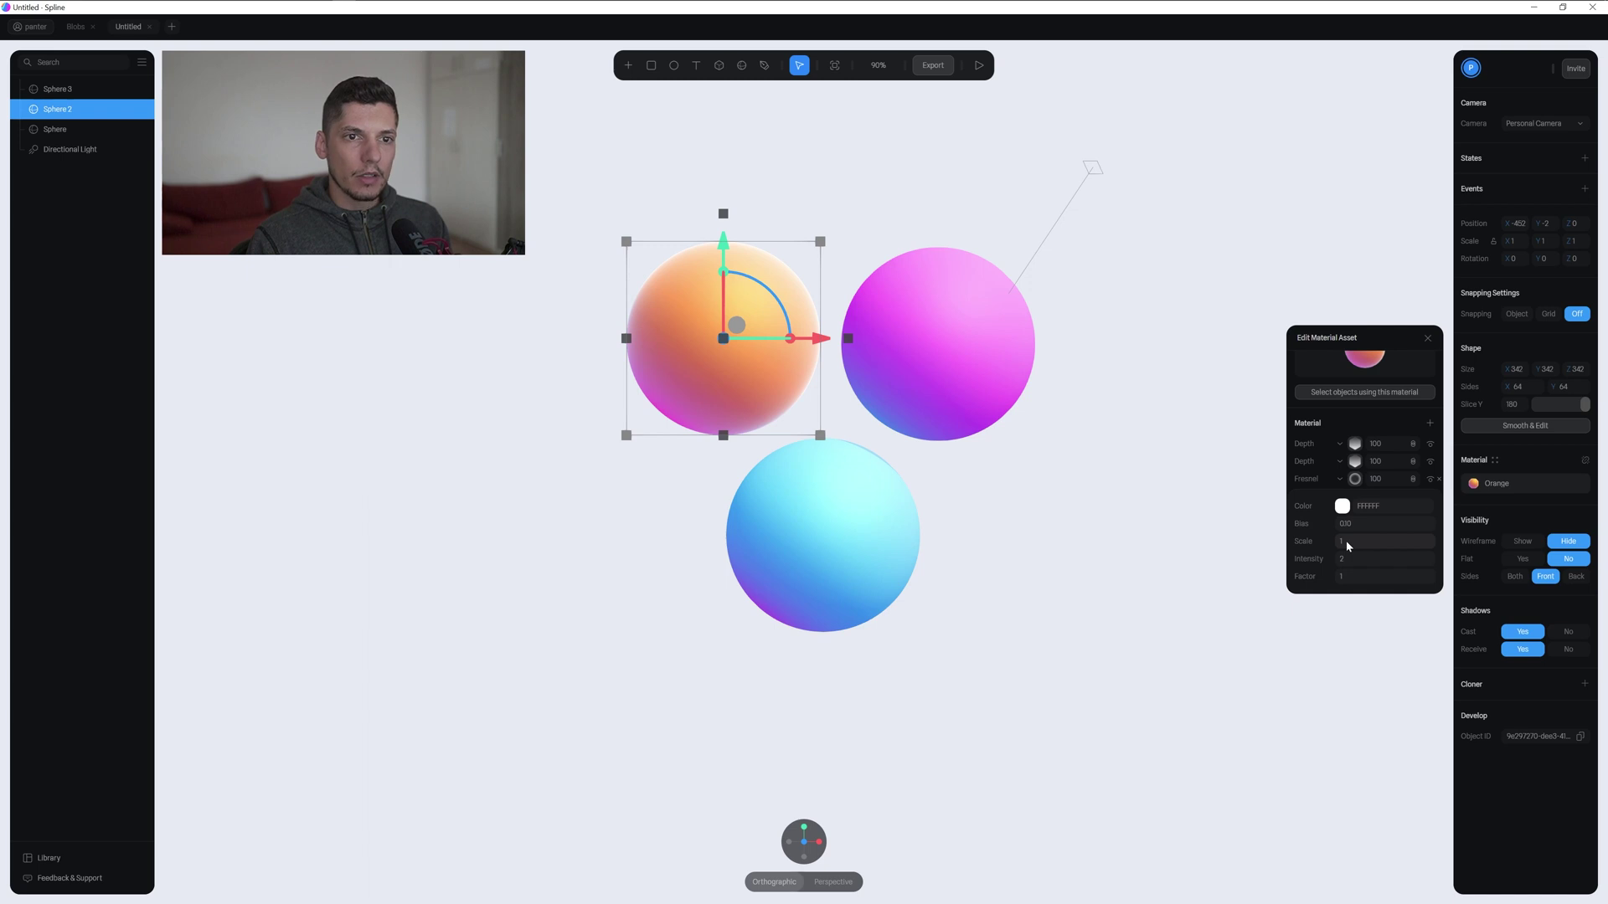
mouse_move(1323, 542)
mouse_down()
mouse_move(1362, 543)
mouse_move(1337, 543)
mouse_up()
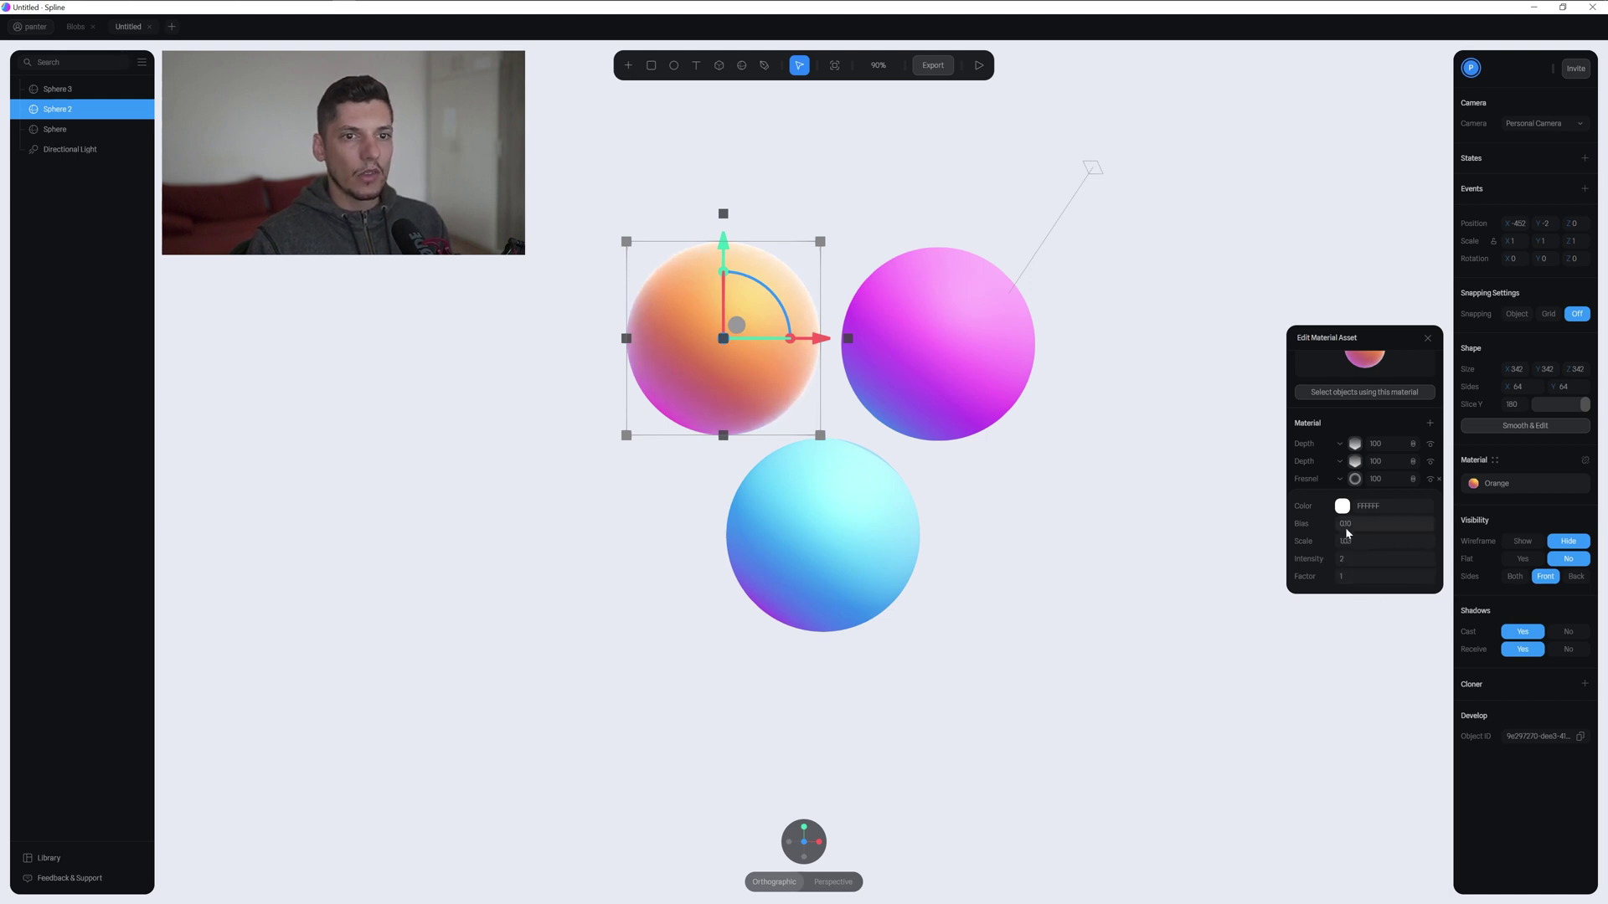
drag(1338, 524, 1332, 523)
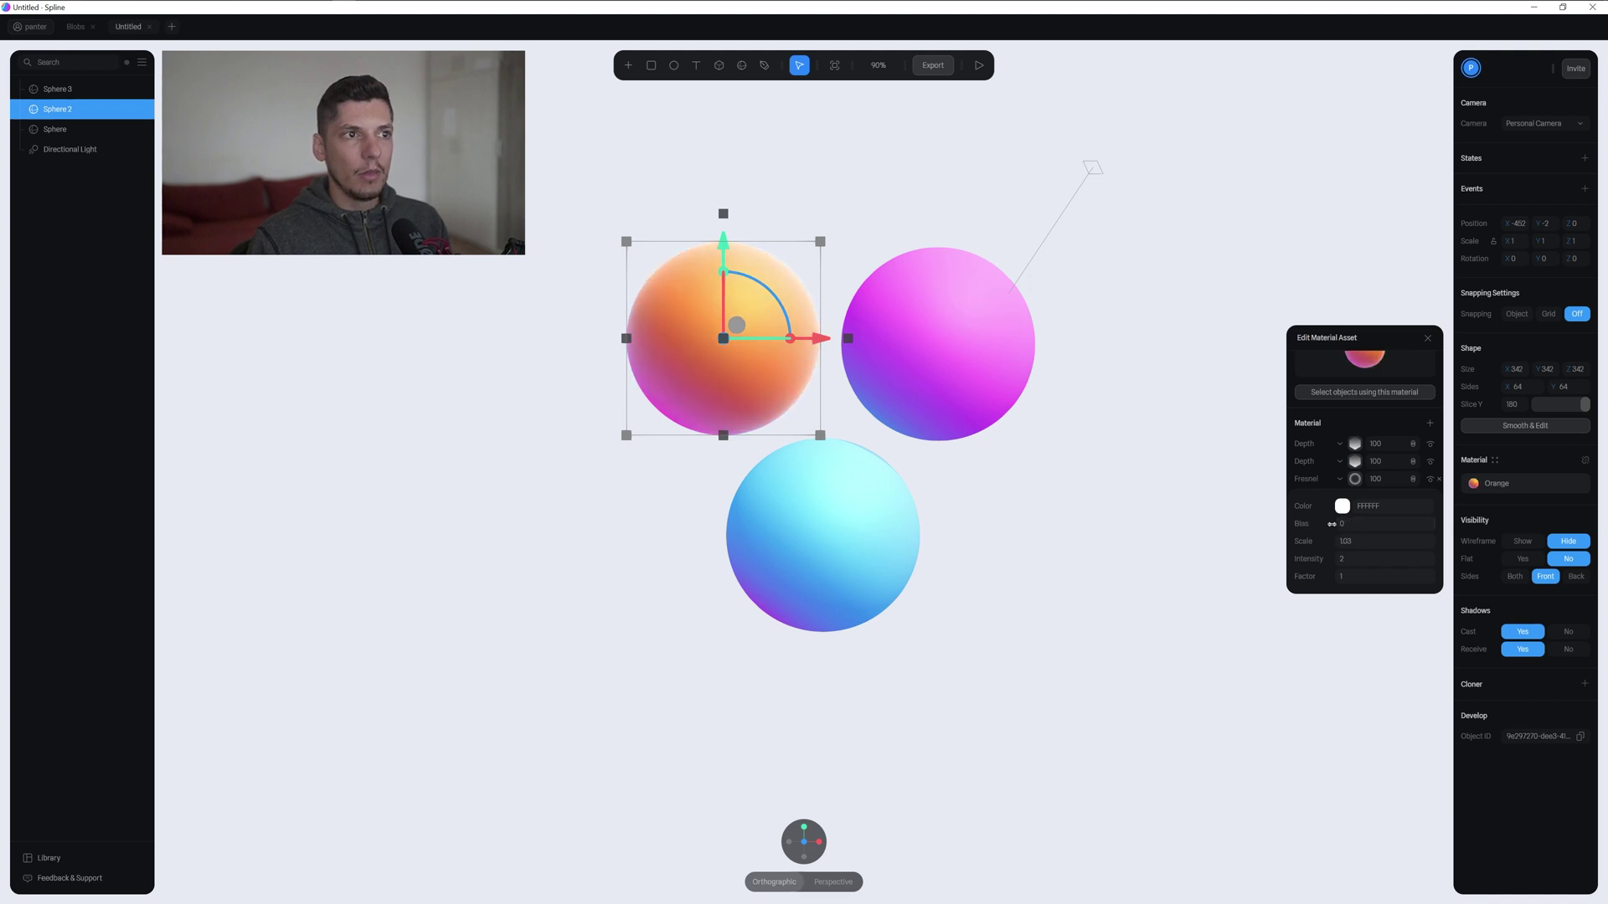
Lower the opacity of the Orange material's Fresnel layer to about 87.
click(1426, 410)
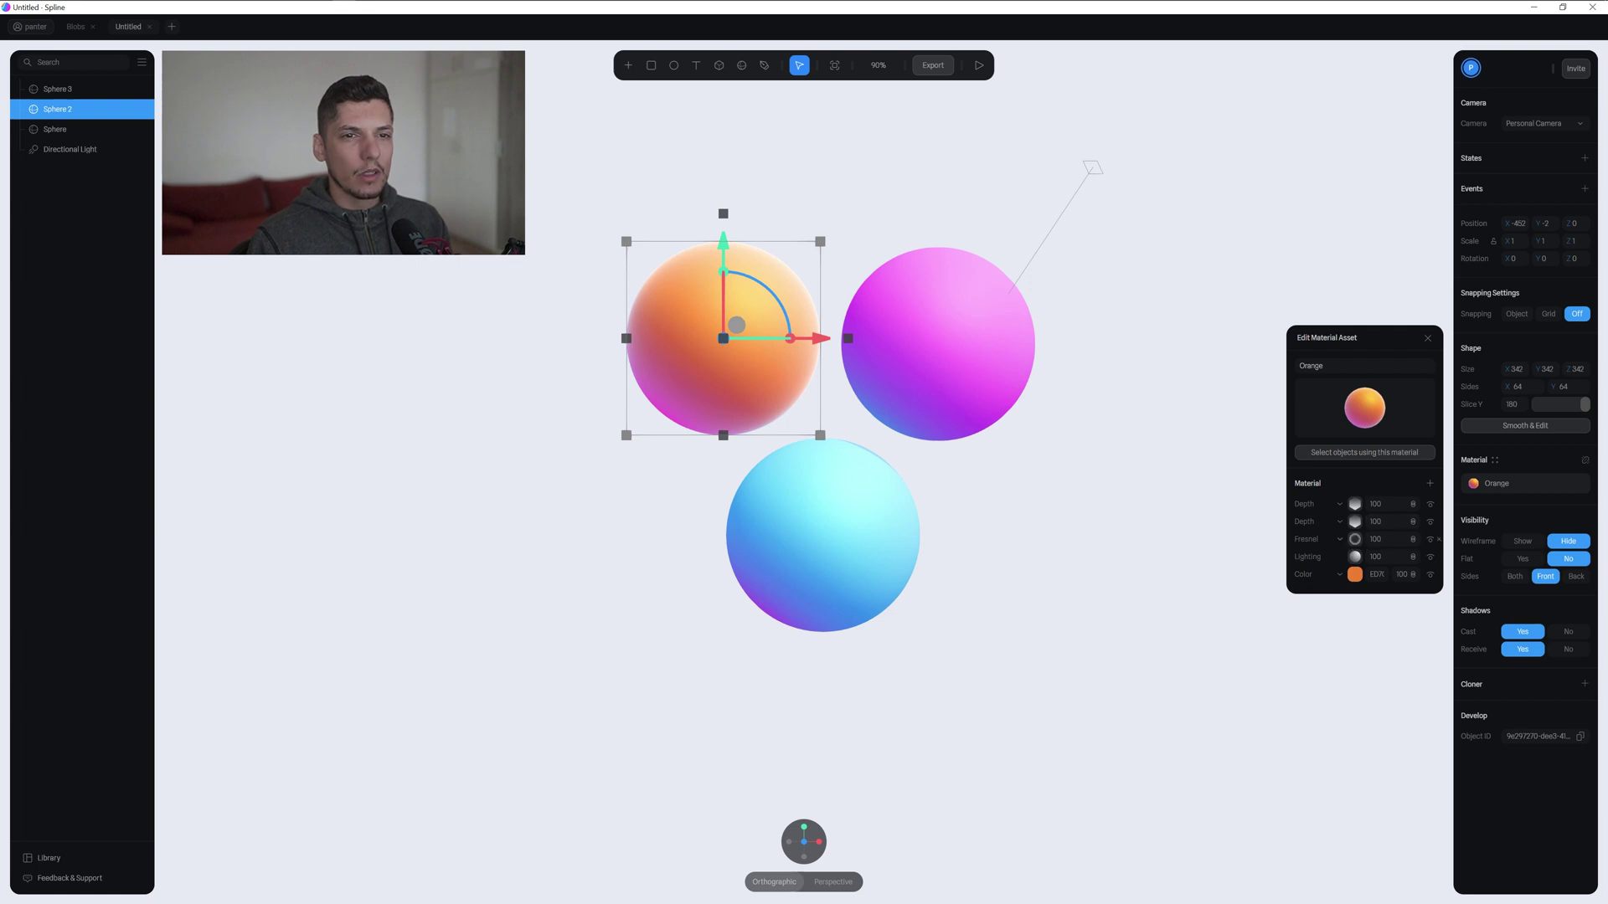
mouse_move(1355, 539)
mouse_down()
mouse_move(1342, 540)
mouse_move(1356, 539)
mouse_up()
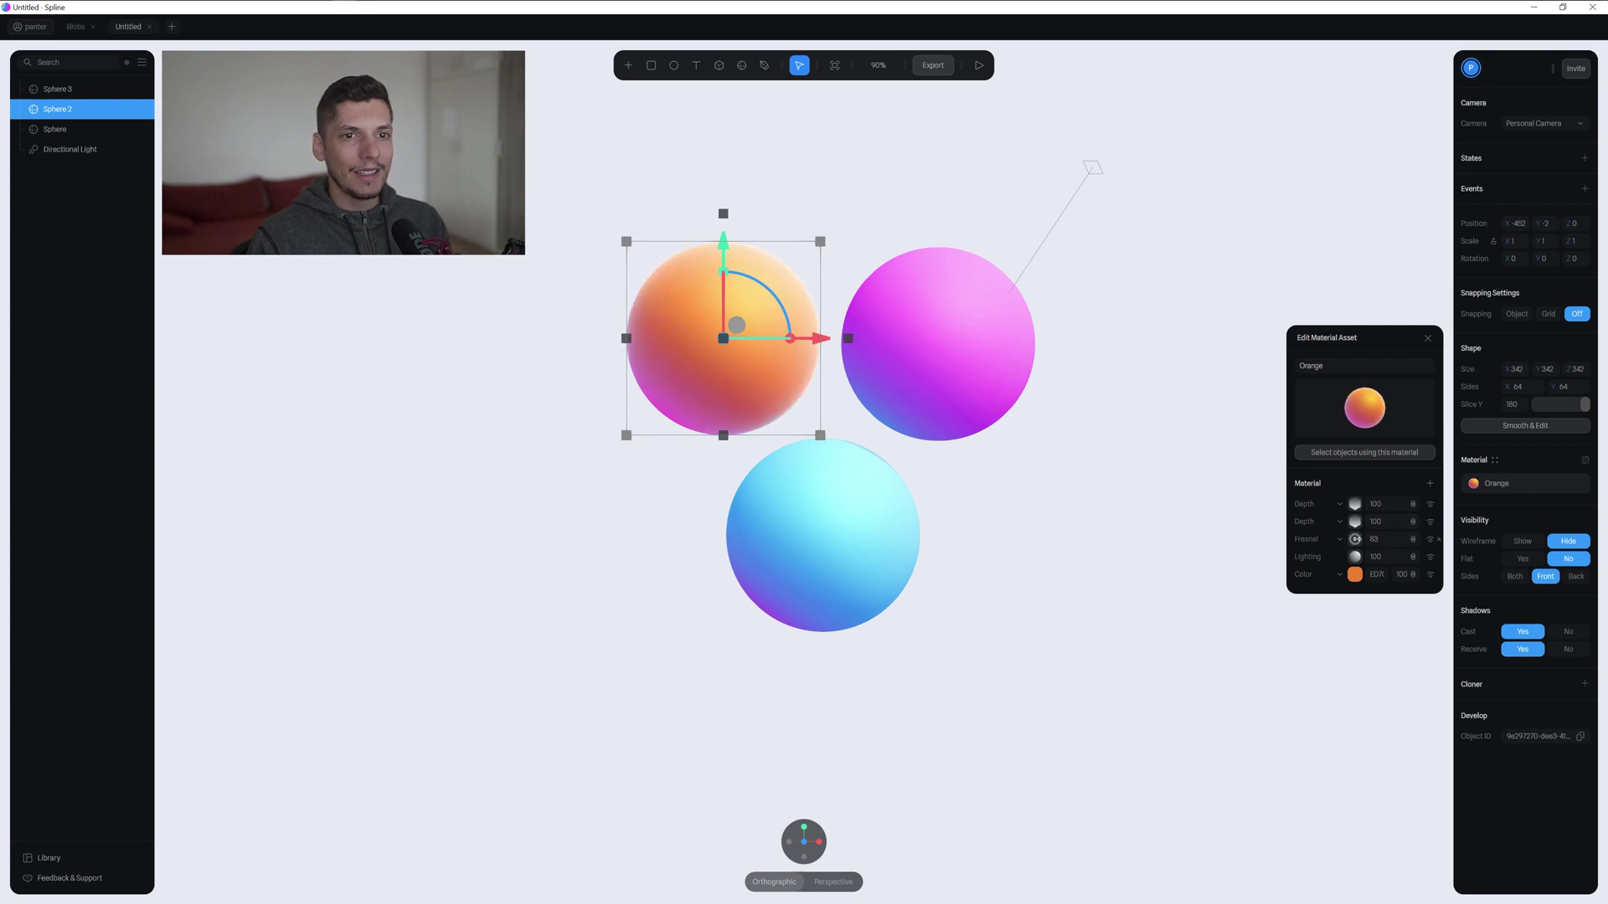
click(1003, 523)
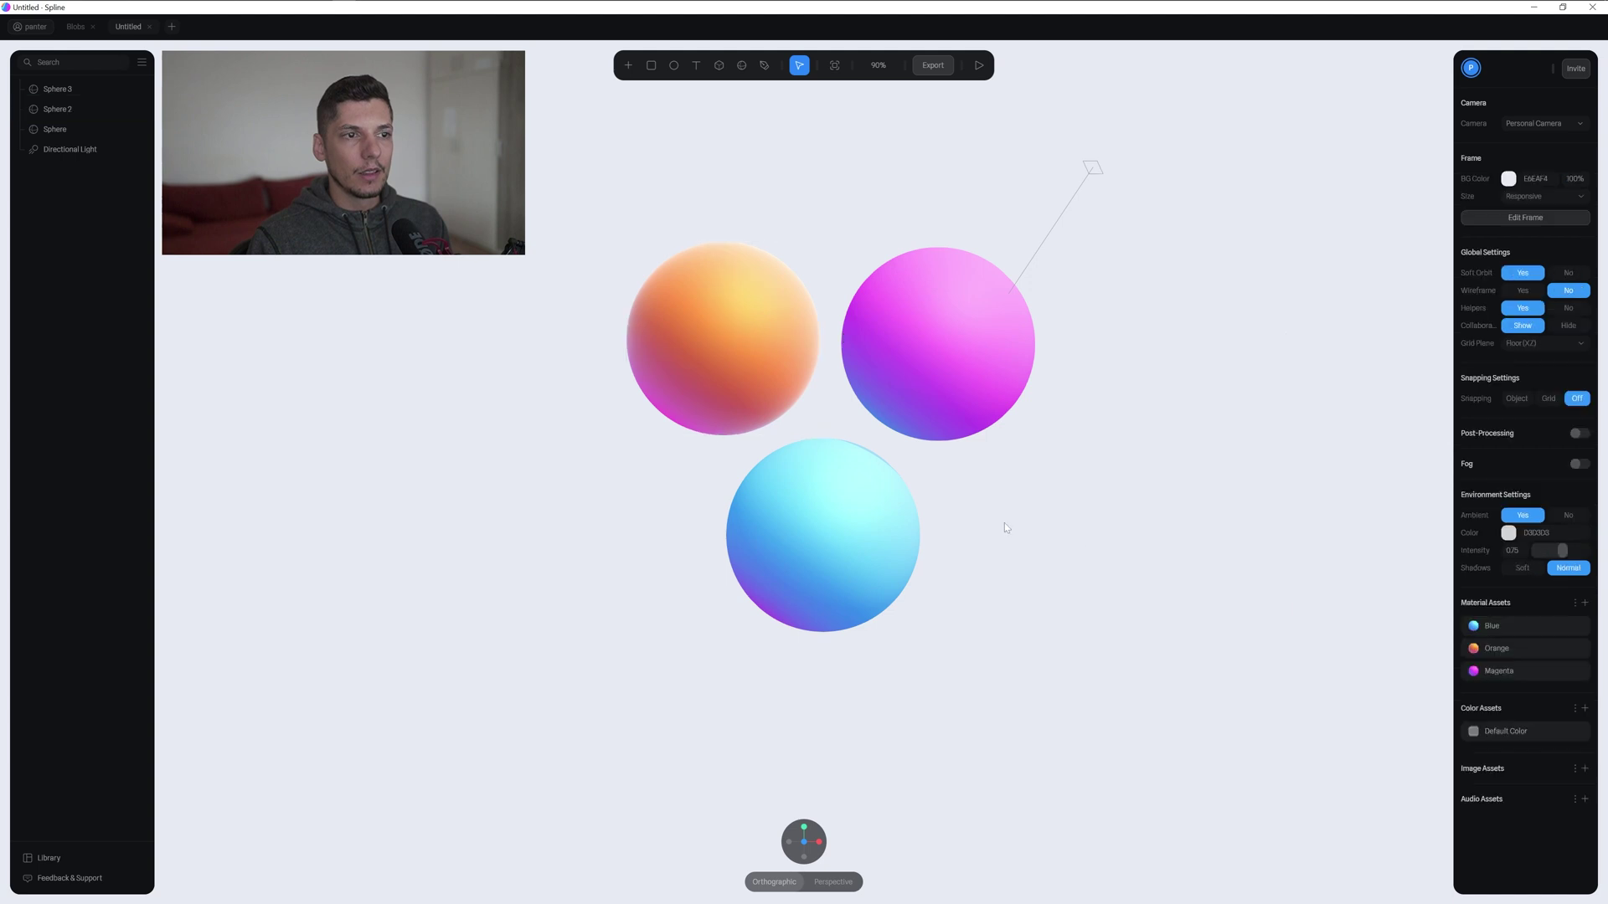
Recolor the start stop of the Orange material's lower Depth layer to red and move the Fresnel layer below Lighting.
click(756, 298)
click(1508, 483)
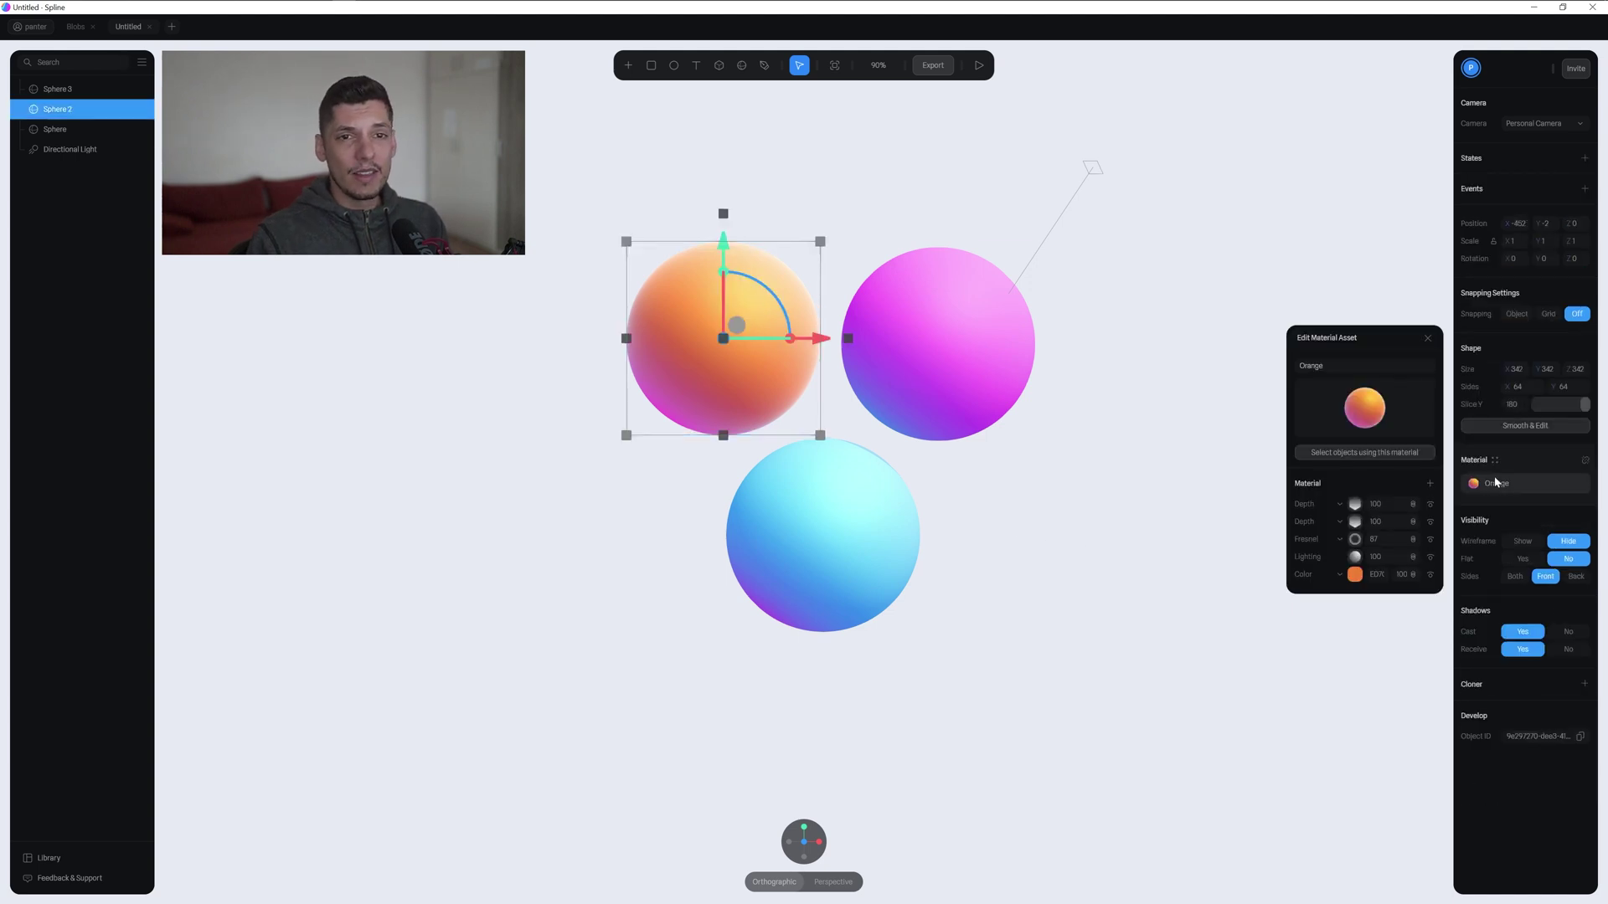
click(1355, 523)
scroll(1358, 552, down, 2)
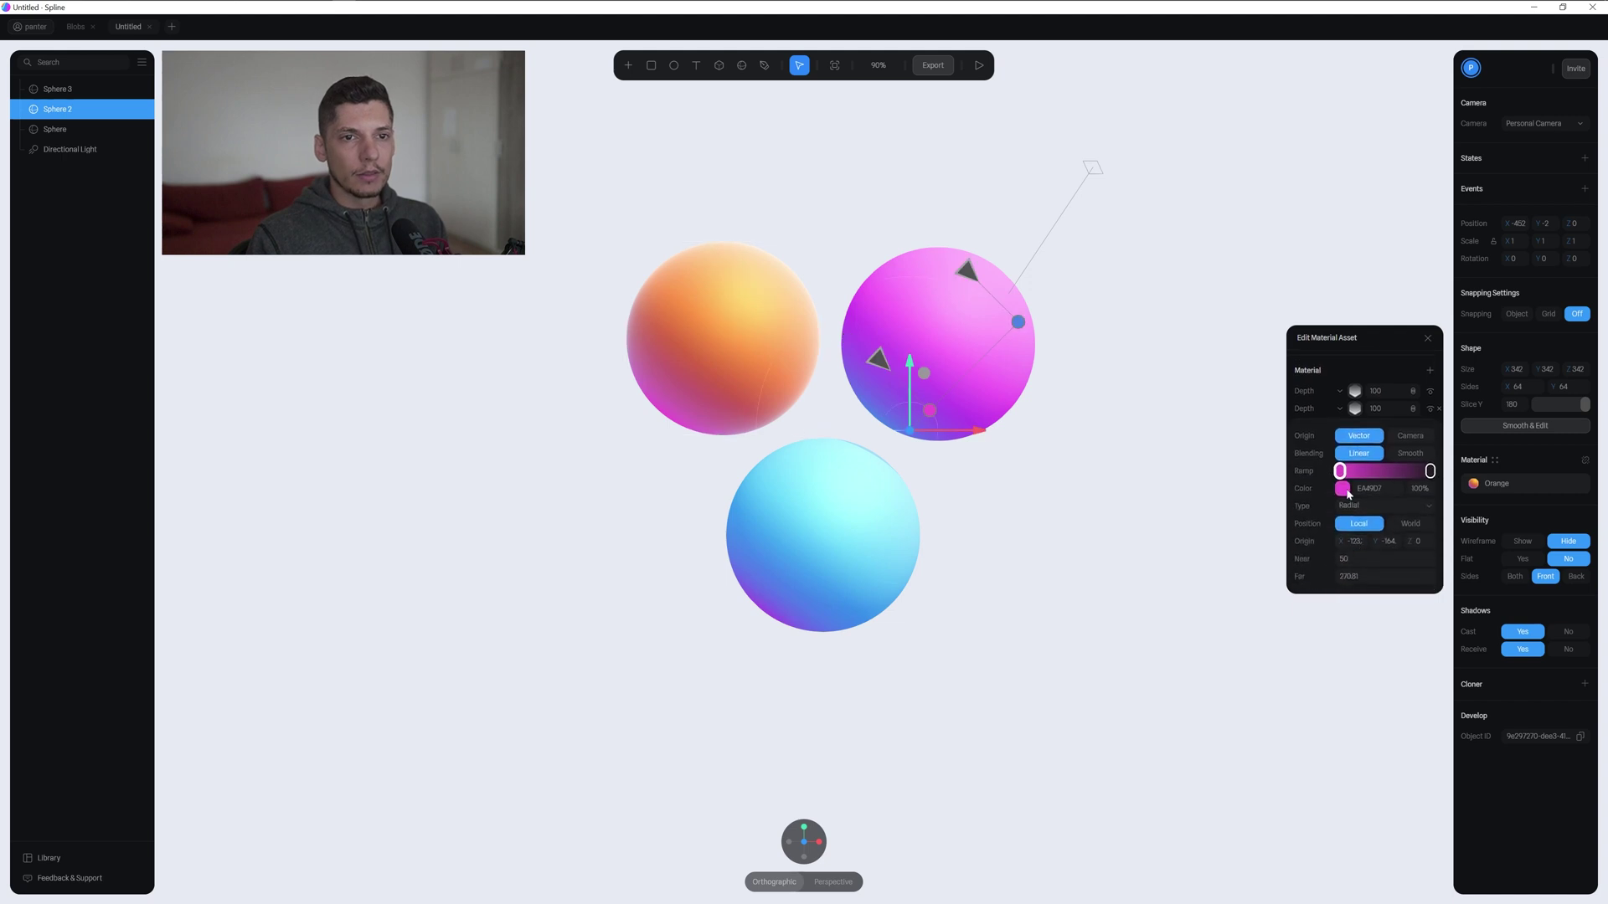
click(1345, 492)
scroll(1404, 559, down, 2)
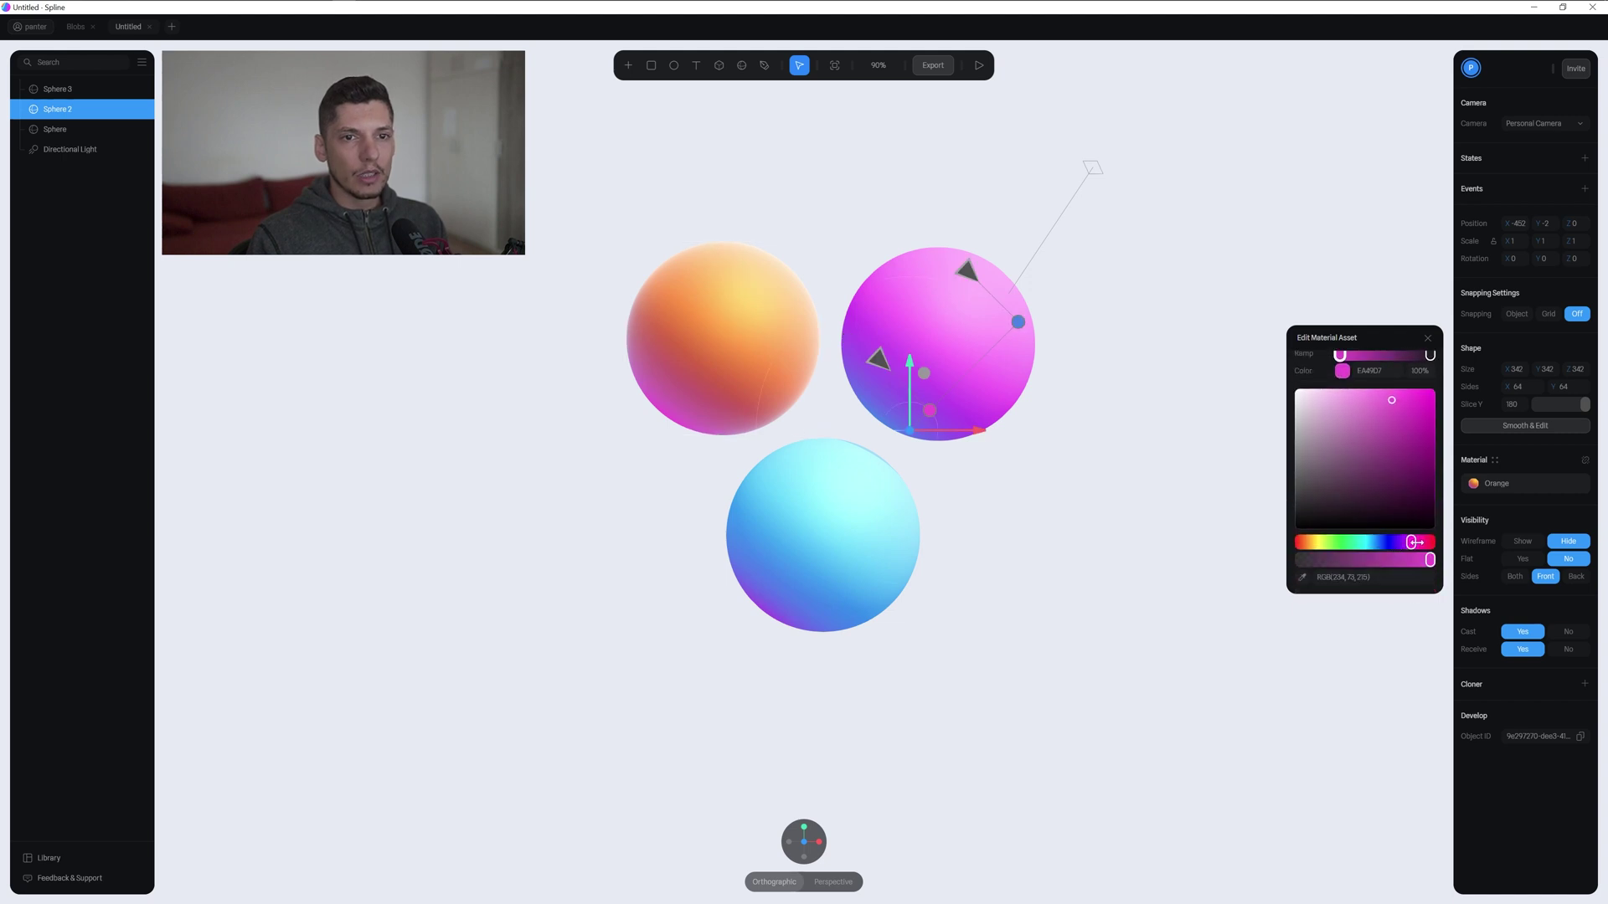
drag(1415, 541, 1431, 542)
click(1137, 418)
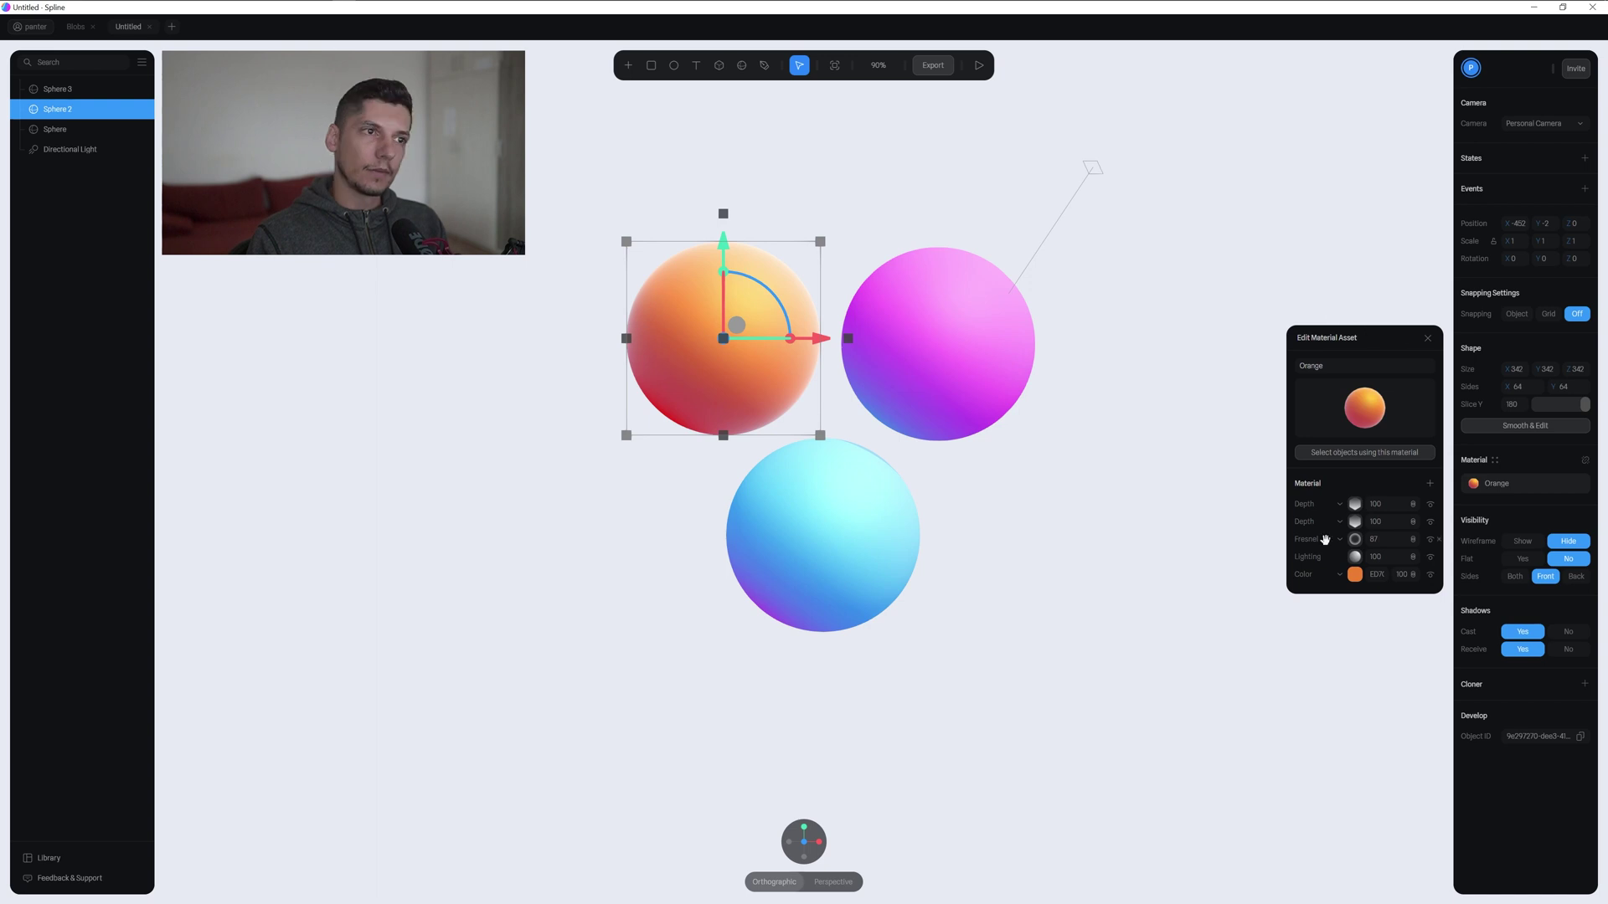
drag(1324, 540, 1321, 560)
click(997, 506)
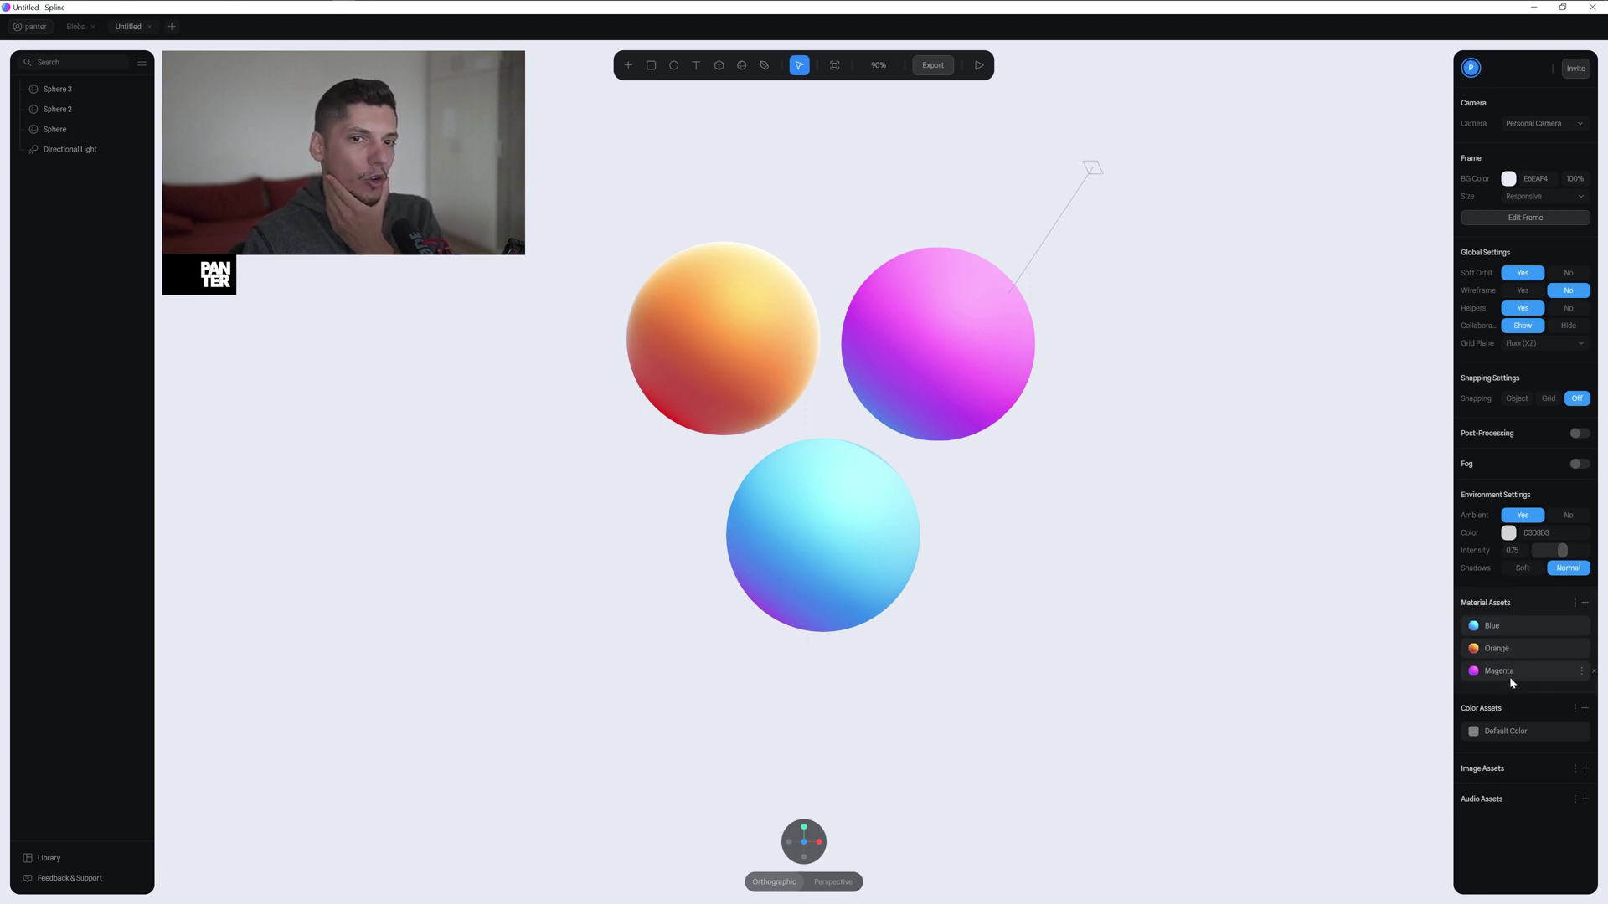
Shift the frame's background color to a slightly bluer light tone.
click(1508, 179)
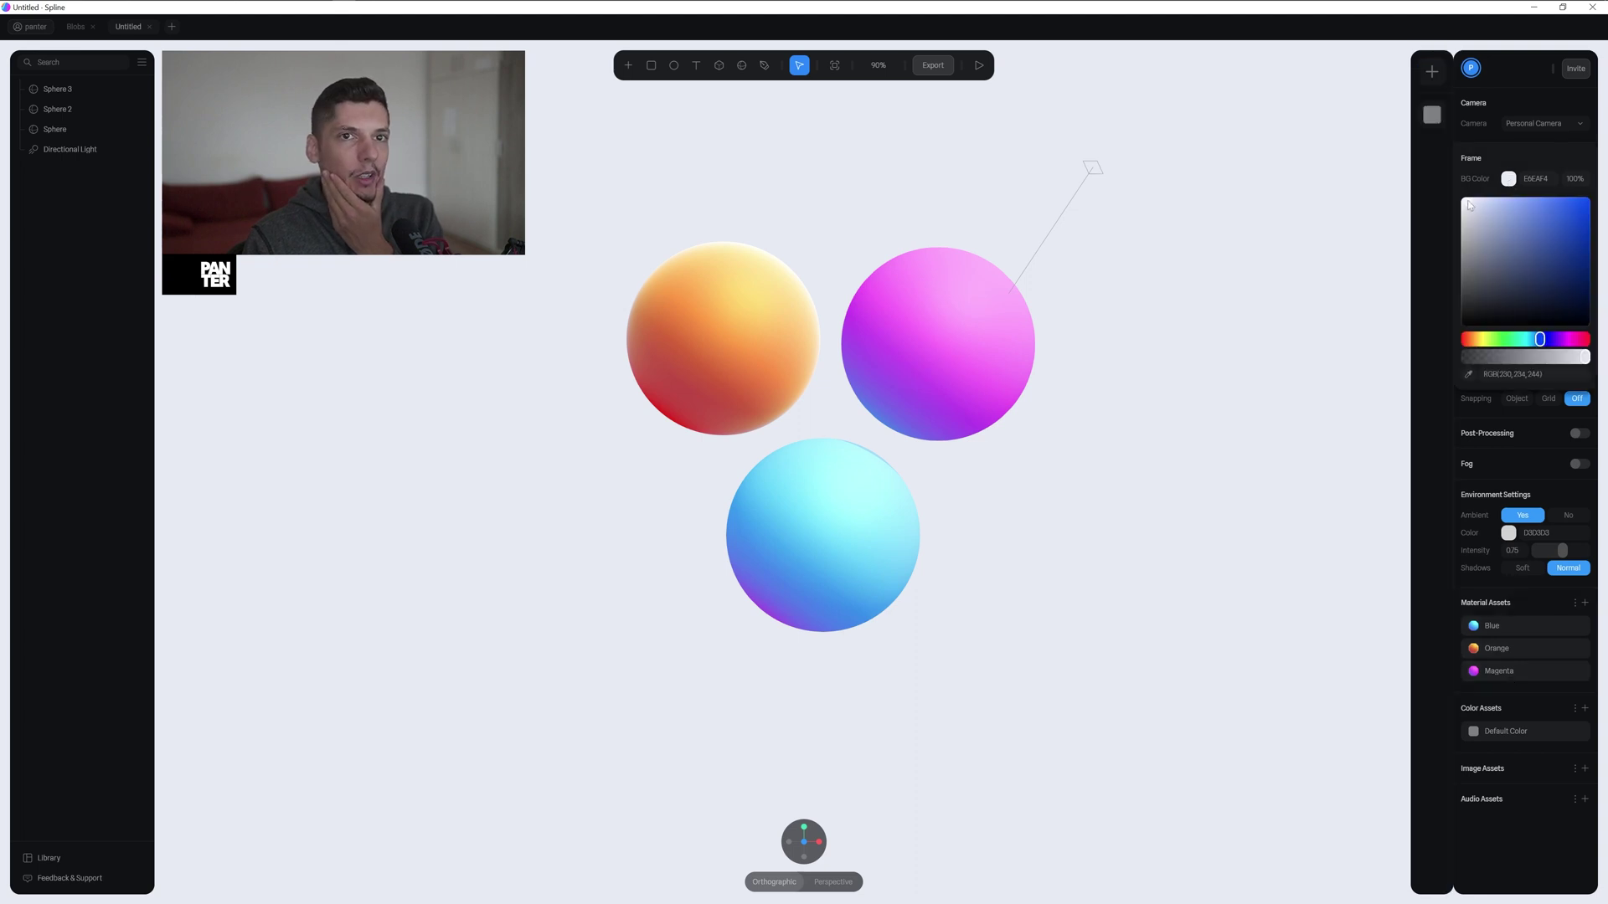
drag(1469, 204, 1472, 203)
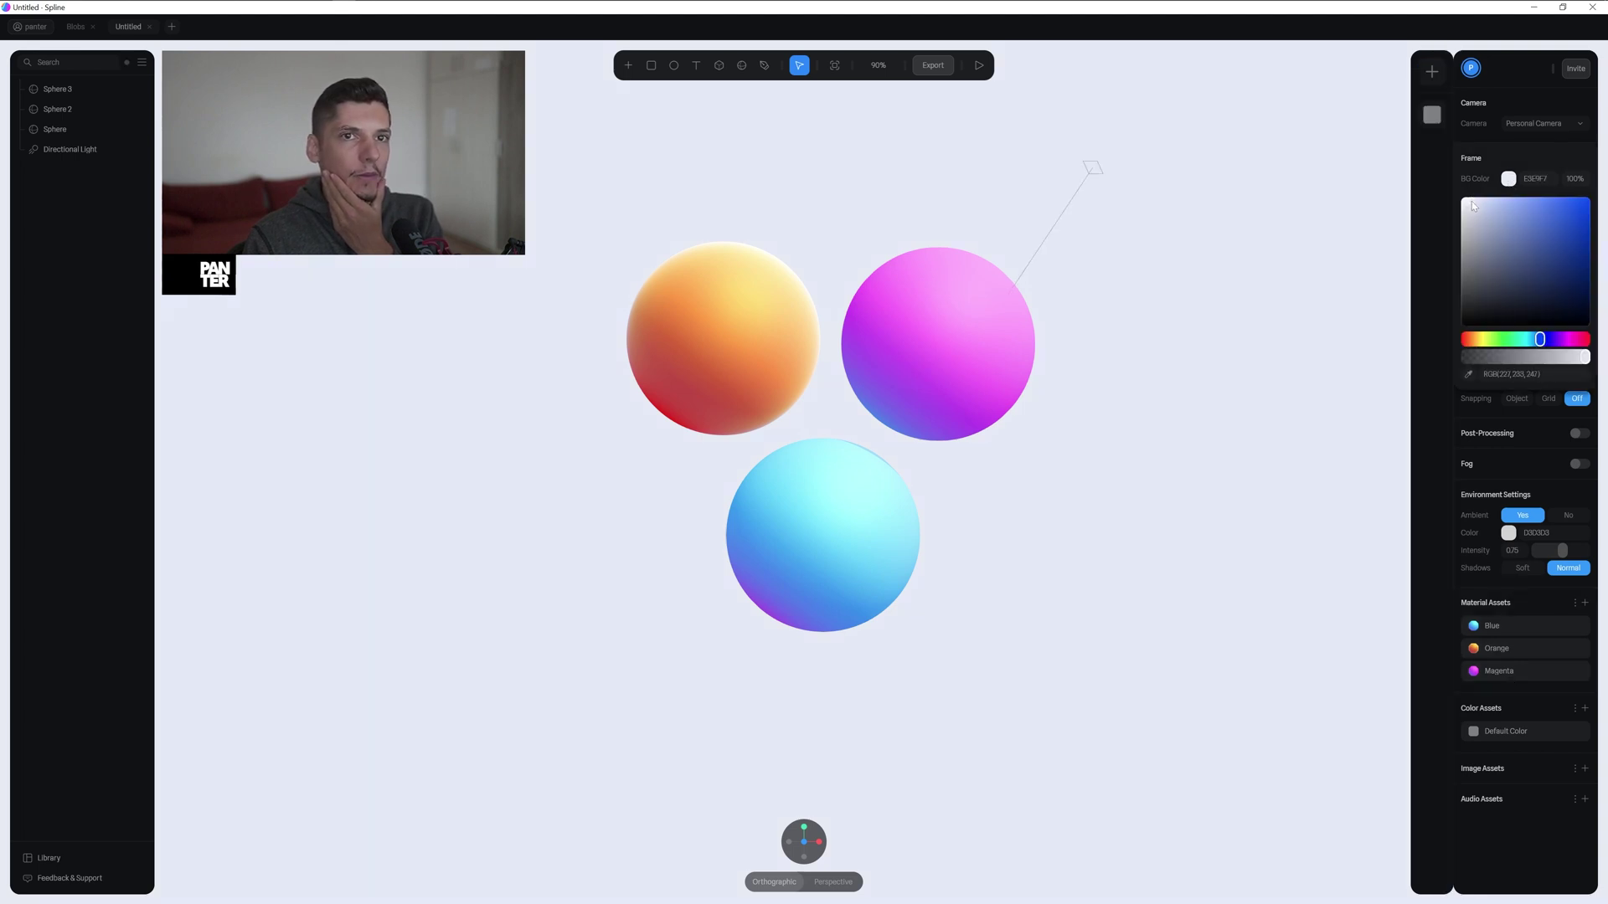
click(1233, 206)
Duplicate the magenta sphere and place the copy beside the blue sphere, on its right.
click(924, 383)
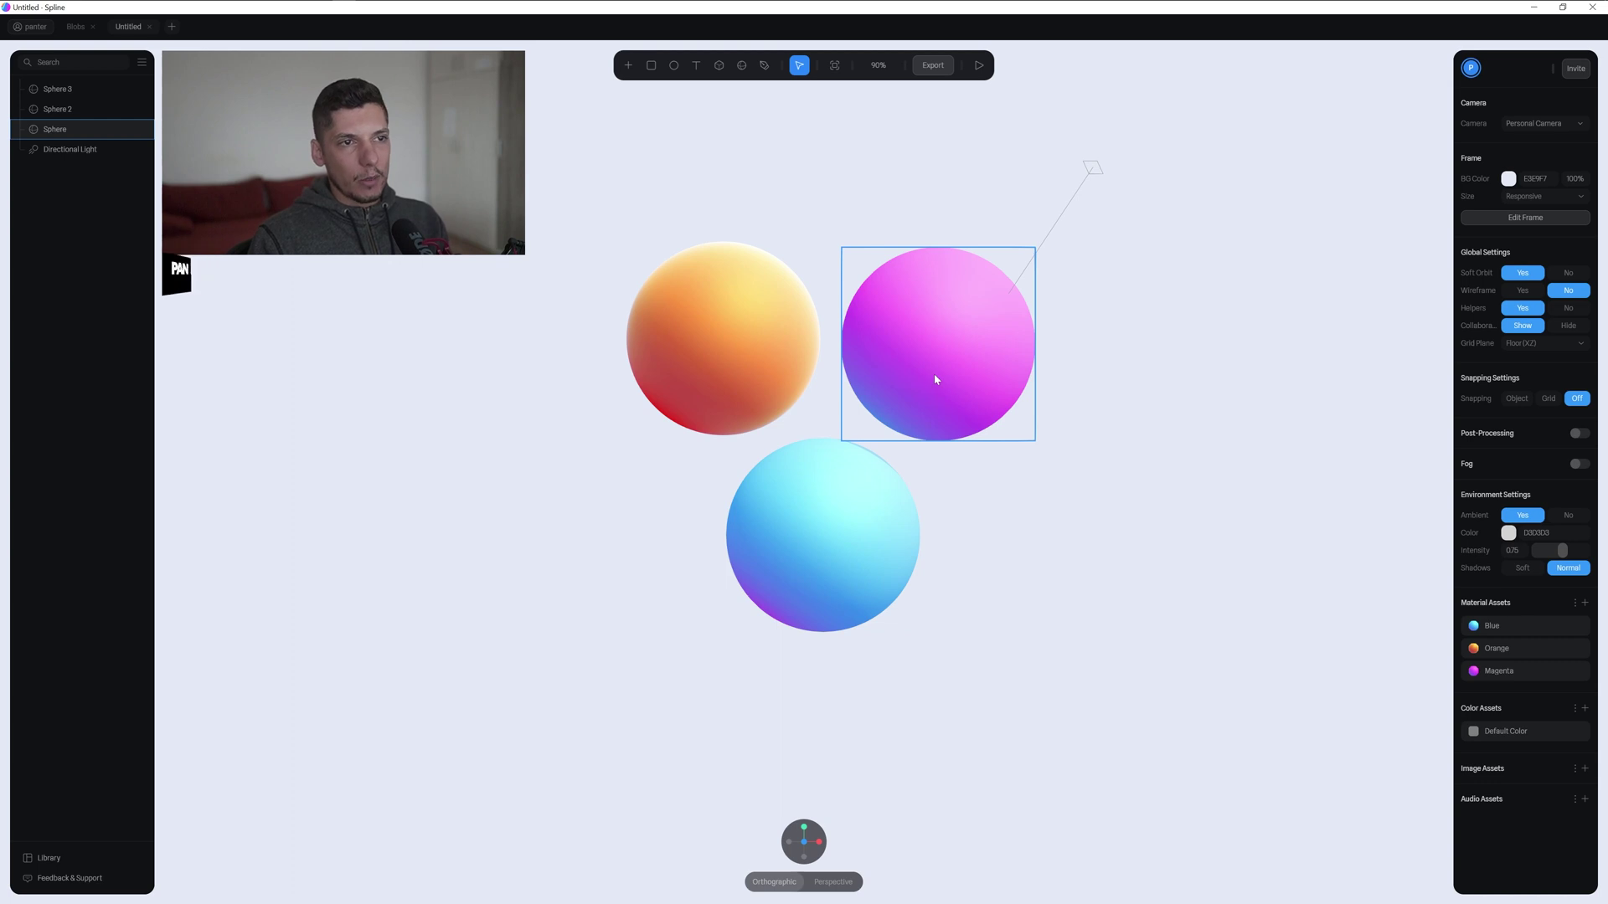
click(936, 379)
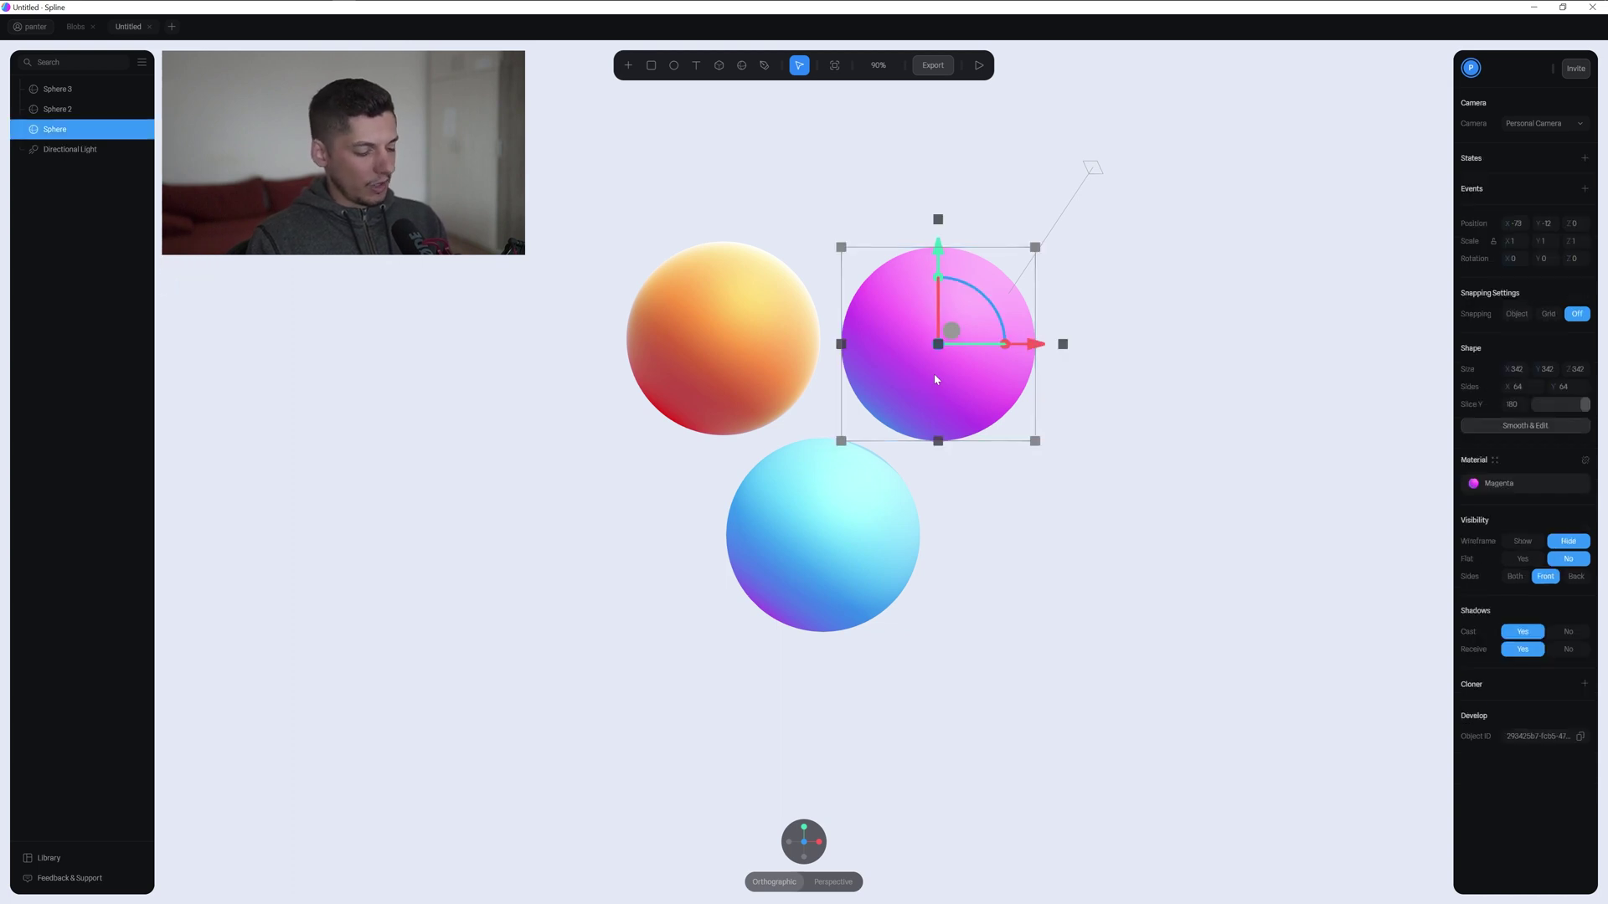
key(ctrl+d)
drag(935, 379, 1049, 570)
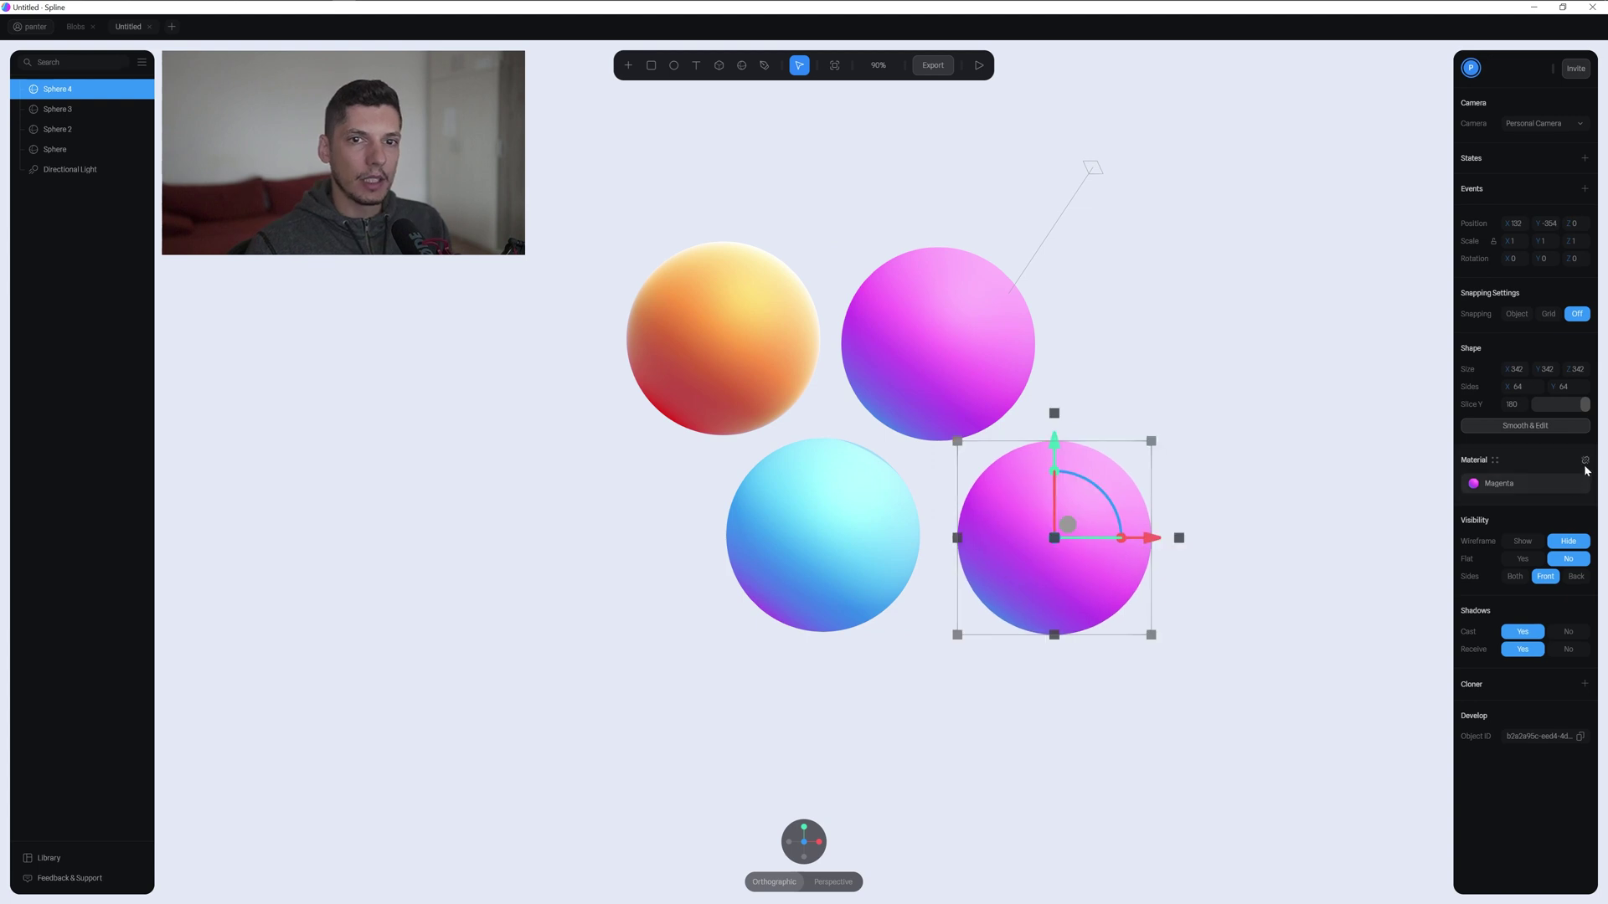
Detach the new sphere's material from the Magenta asset and set its base color to white.
click(1586, 461)
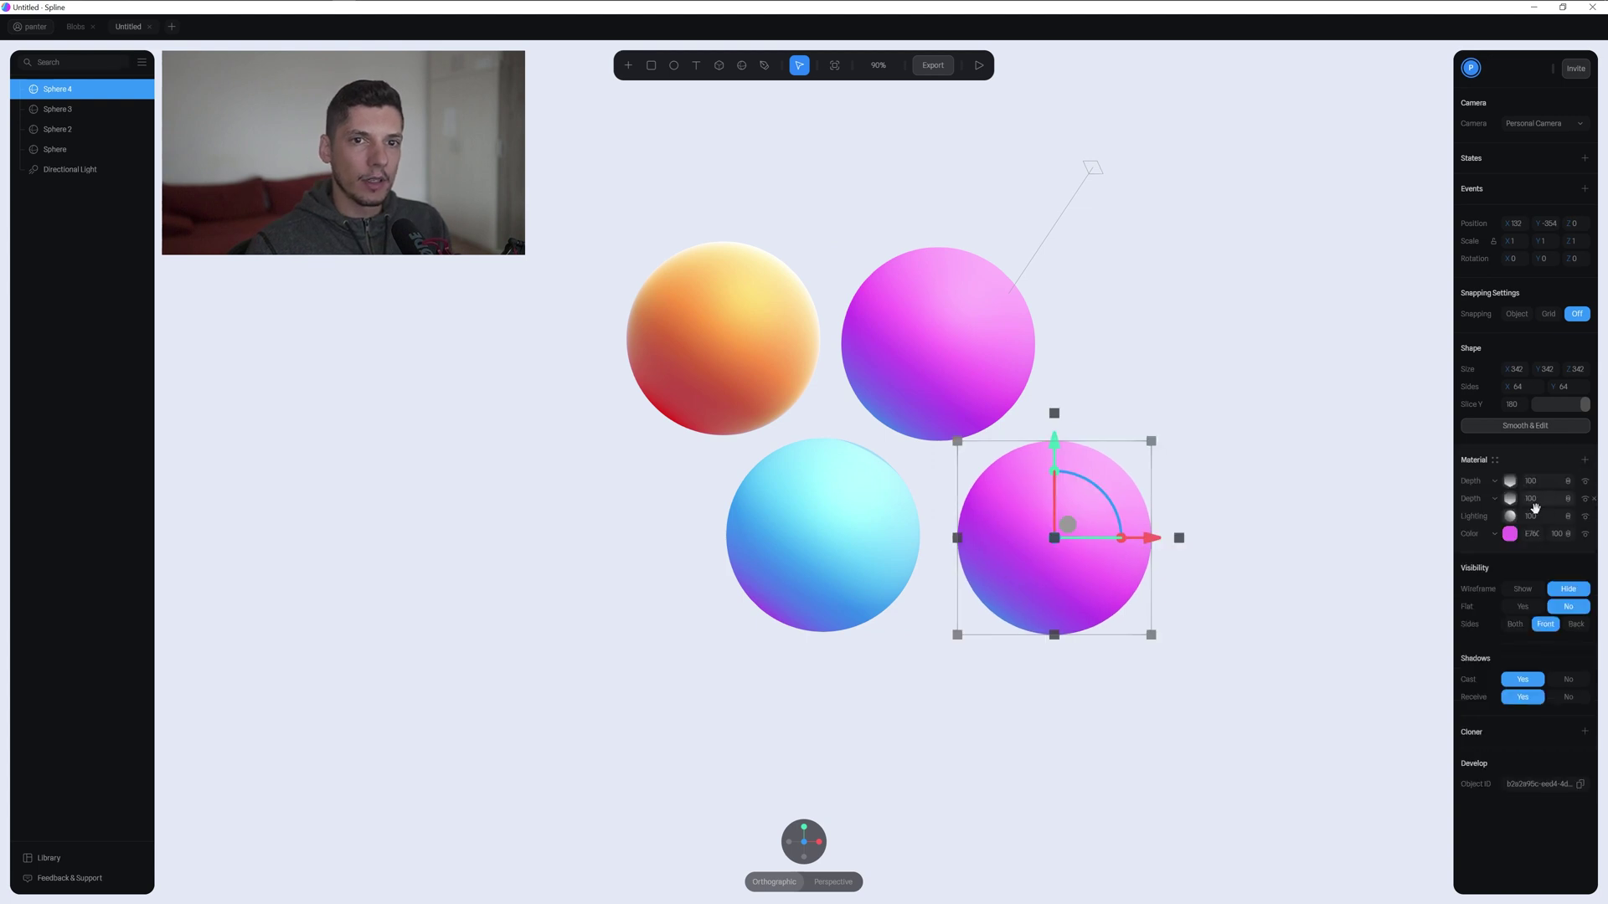
click(1510, 535)
drag(1506, 578, 1435, 531)
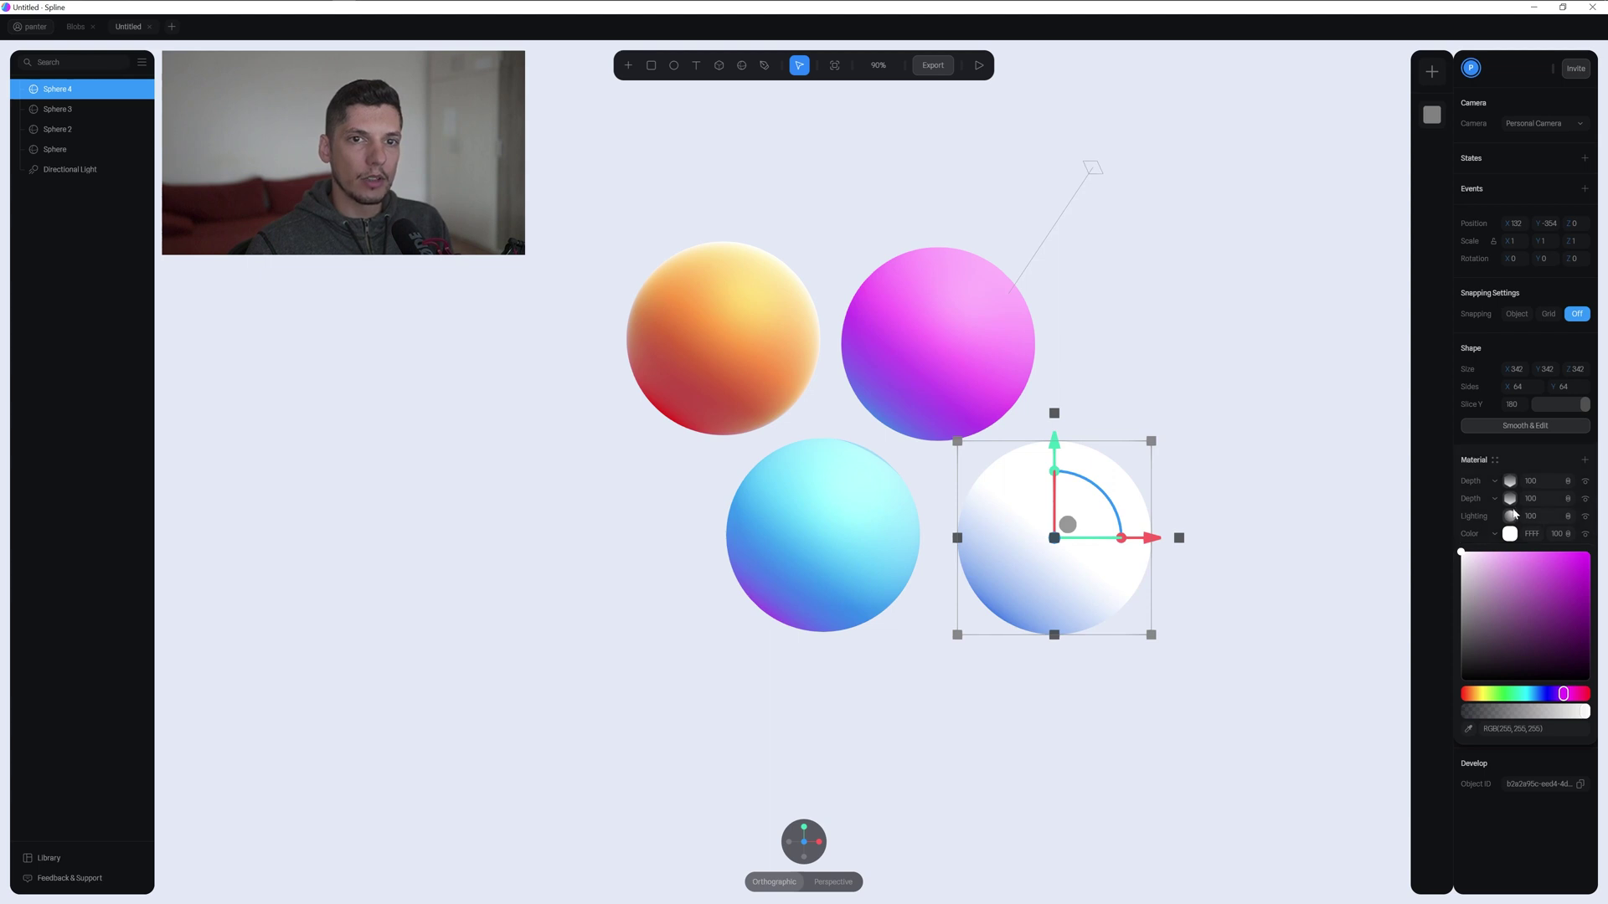
click(1474, 475)
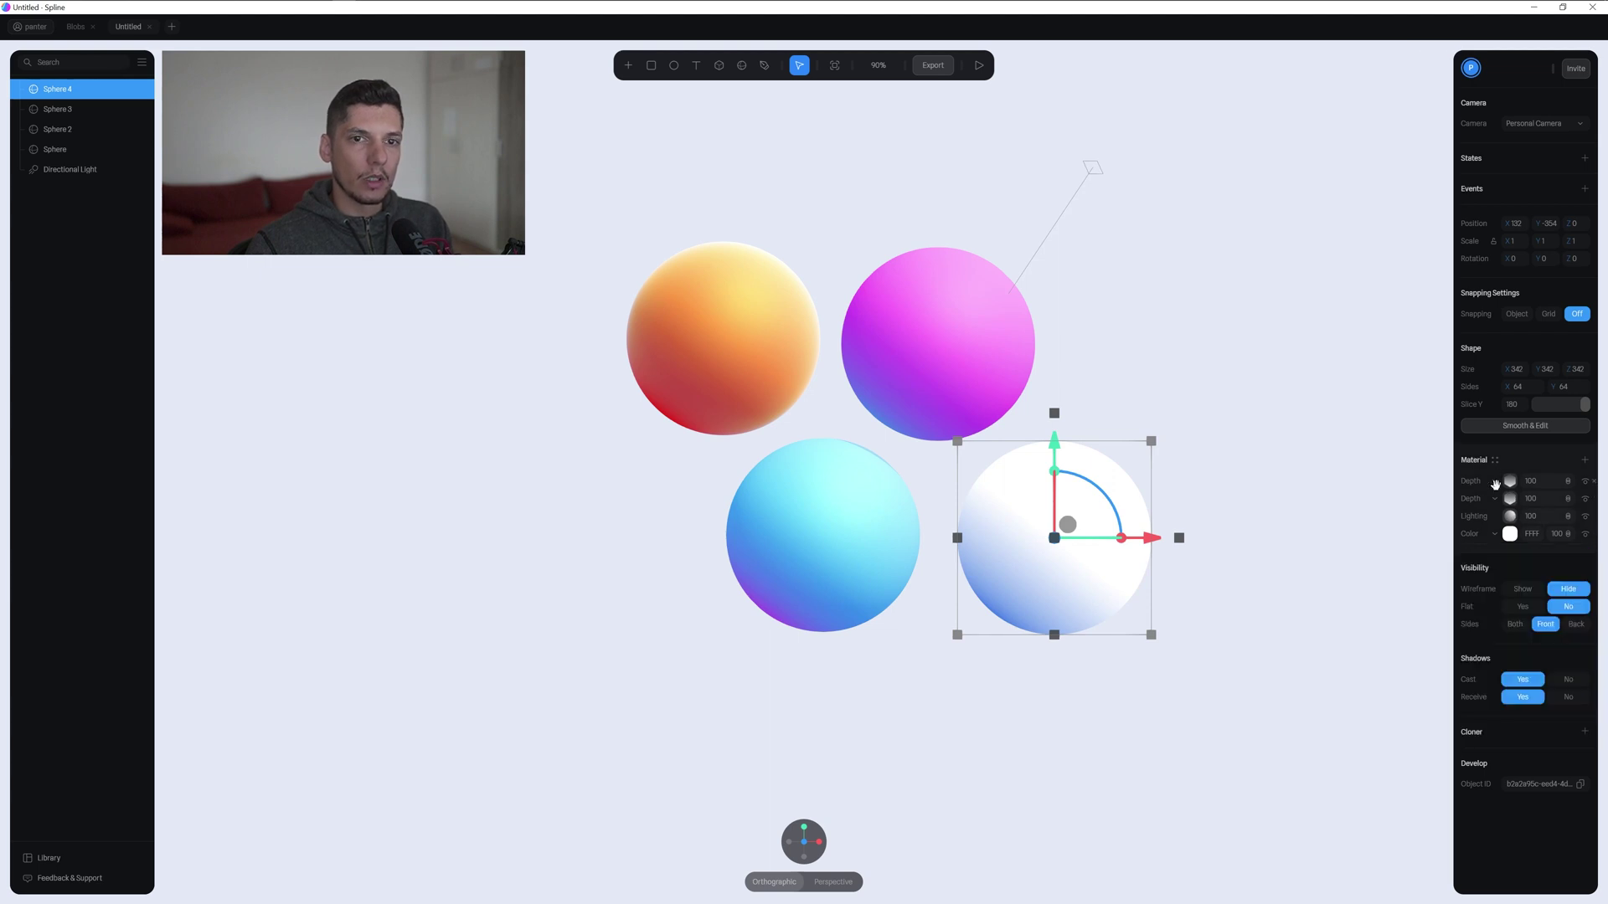
Remove the white sphere's upper Depth layer and recolor the start stop of the remaining Depth layer to light purple.
click(1592, 481)
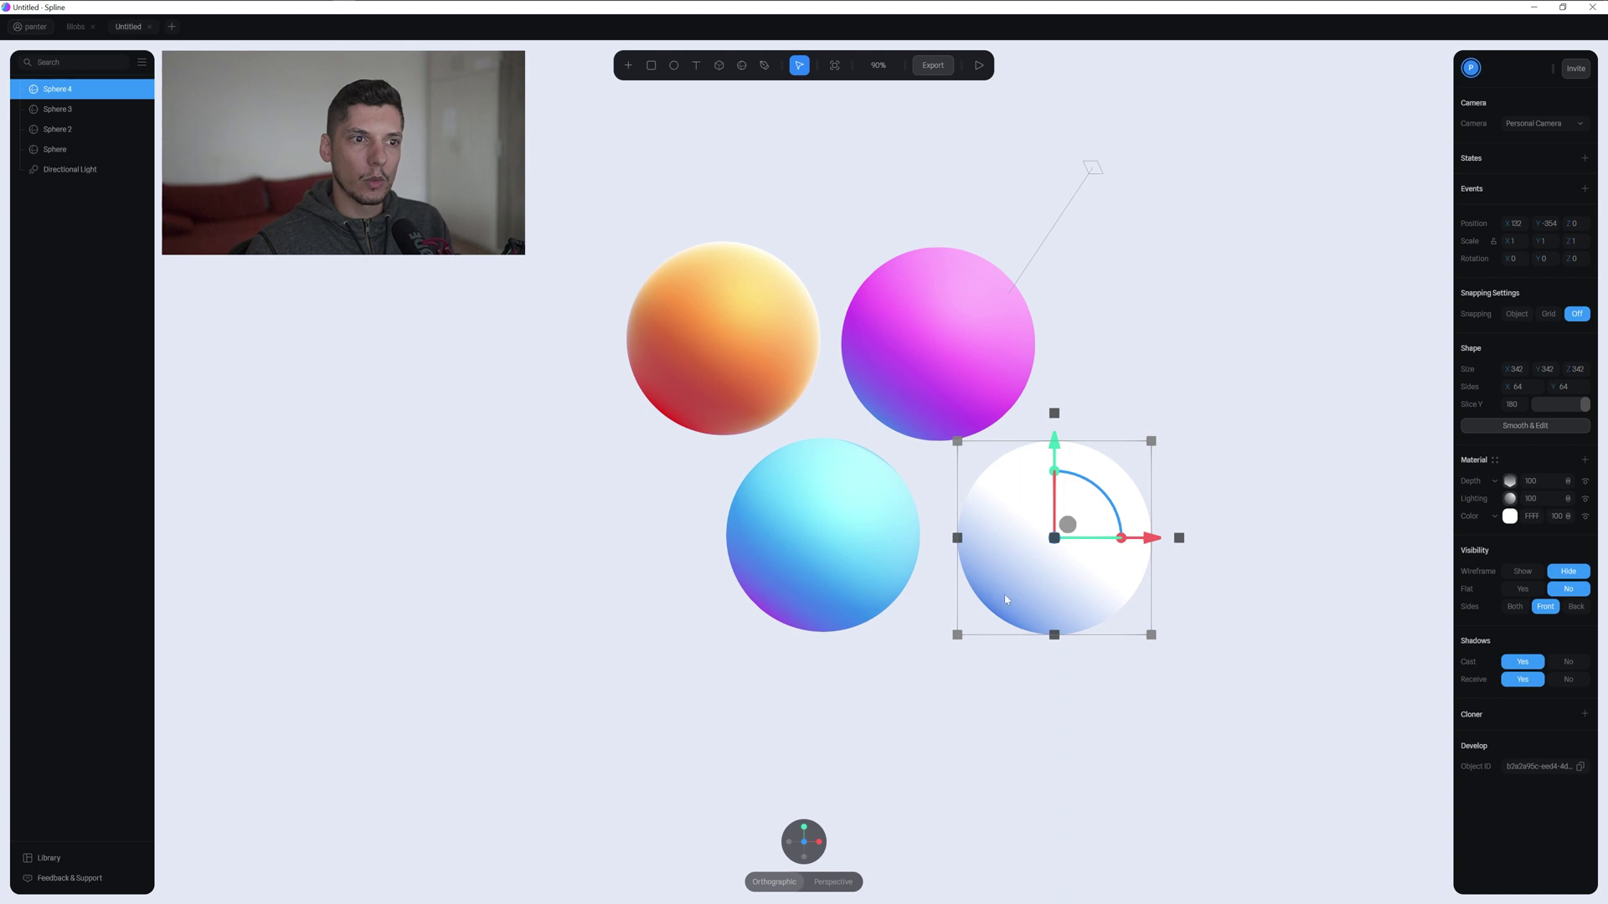
click(1511, 483)
click(1508, 561)
click(1509, 562)
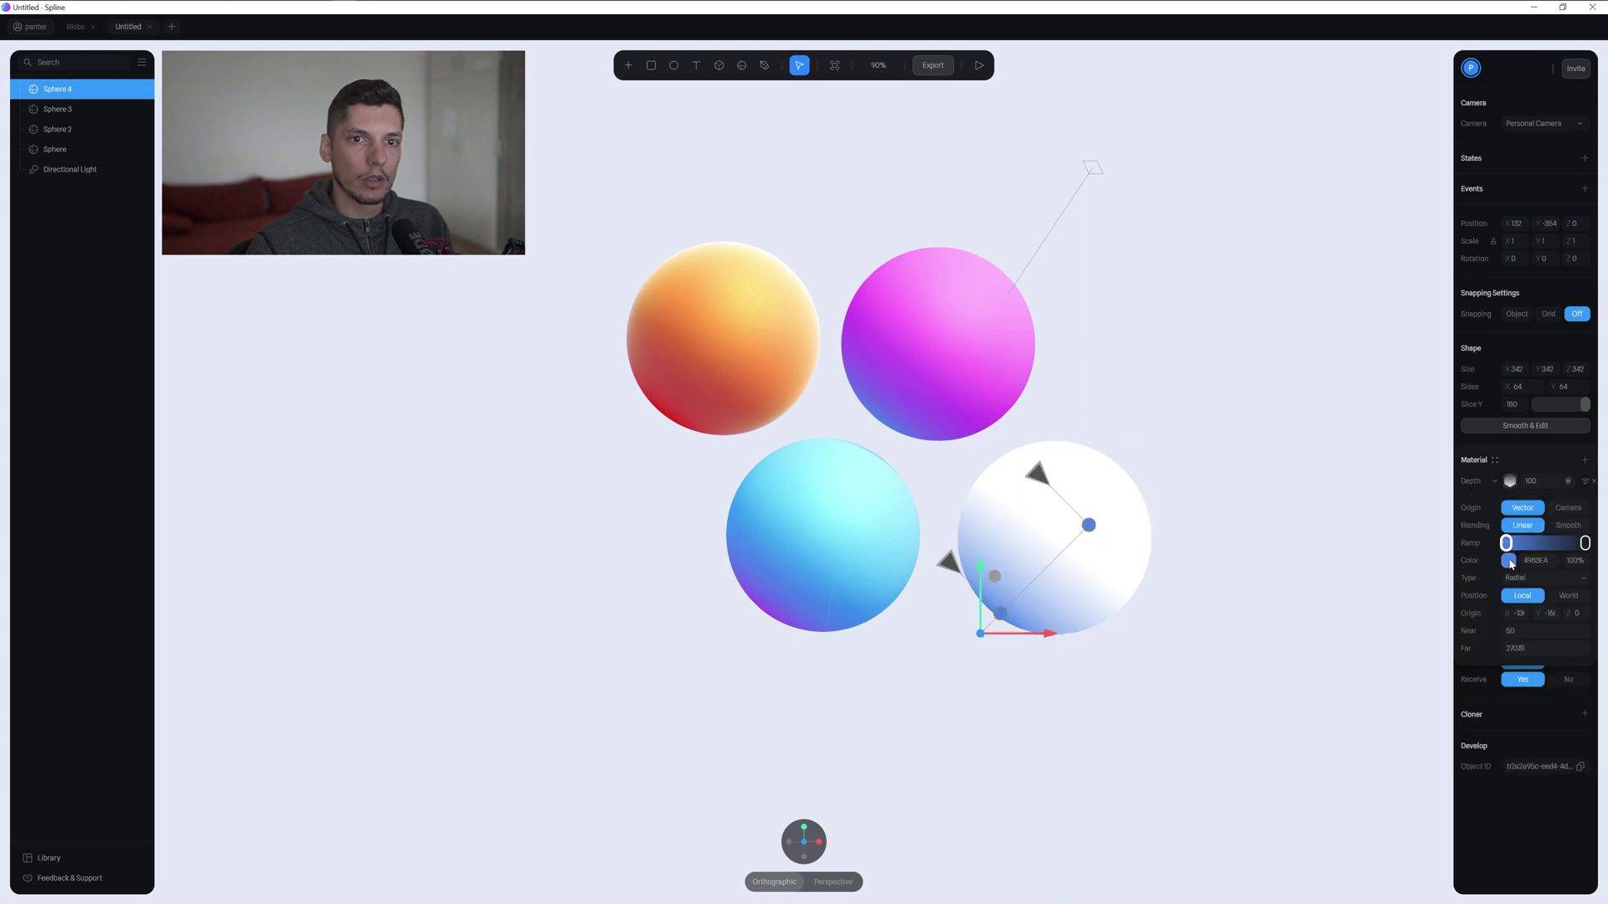
click(1510, 562)
mouse_move(1539, 721)
mouse_down()
mouse_move(1563, 721)
mouse_move(1549, 722)
mouse_up()
drag(1551, 590, 1506, 586)
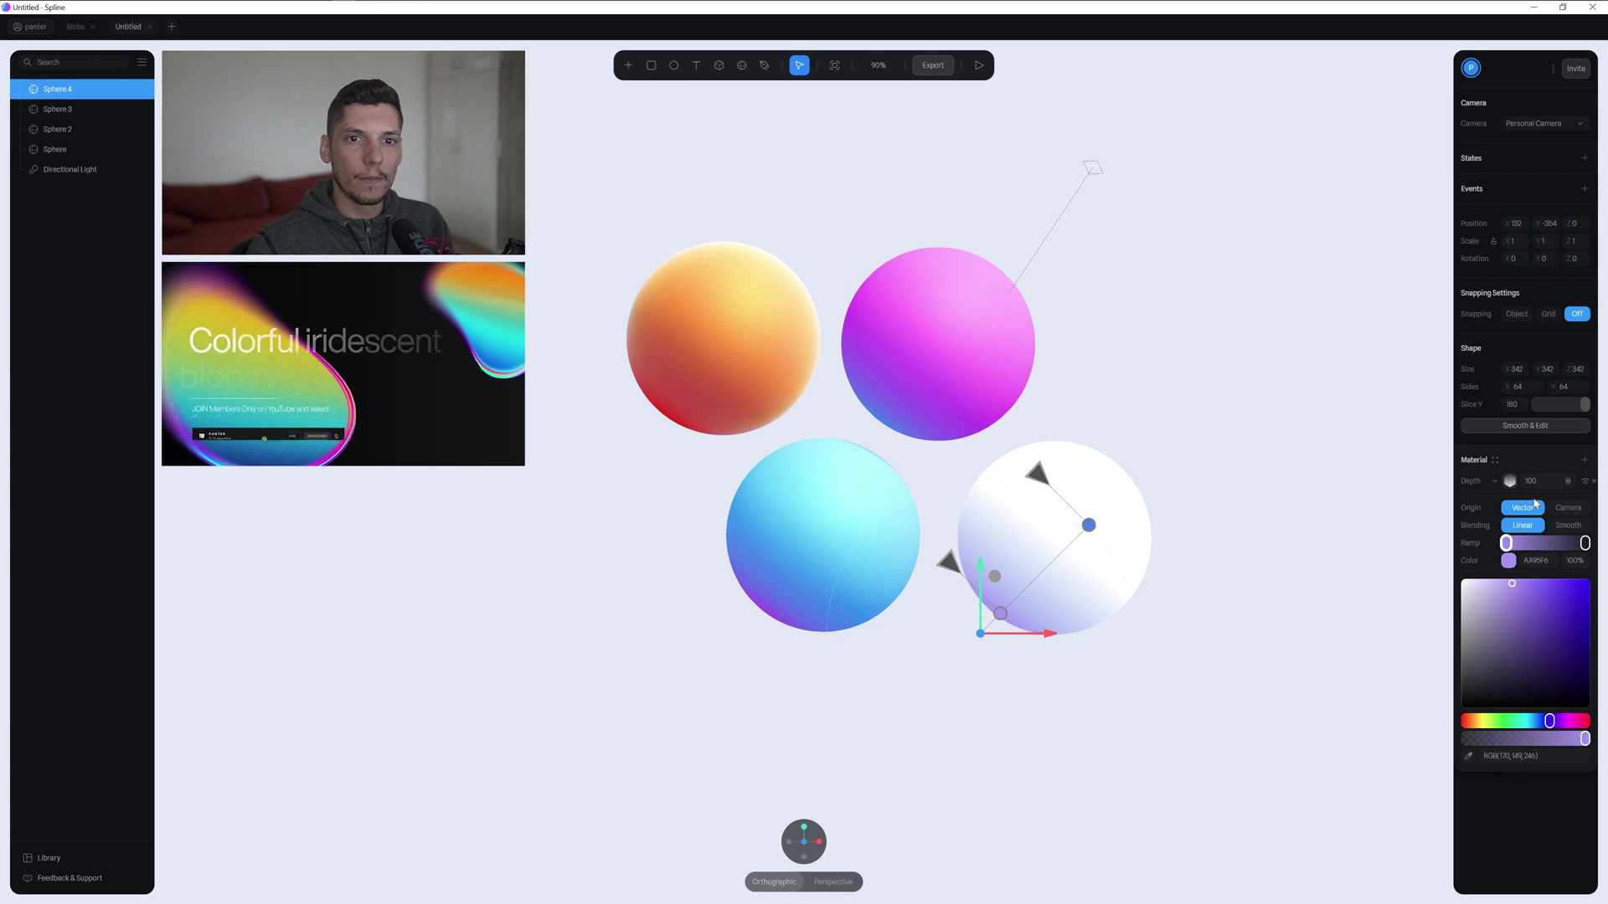
Add a Glass layer to the white sphere's material and place it between the Depth and Lighting layers.
click(1583, 463)
click(1585, 461)
click(1495, 481)
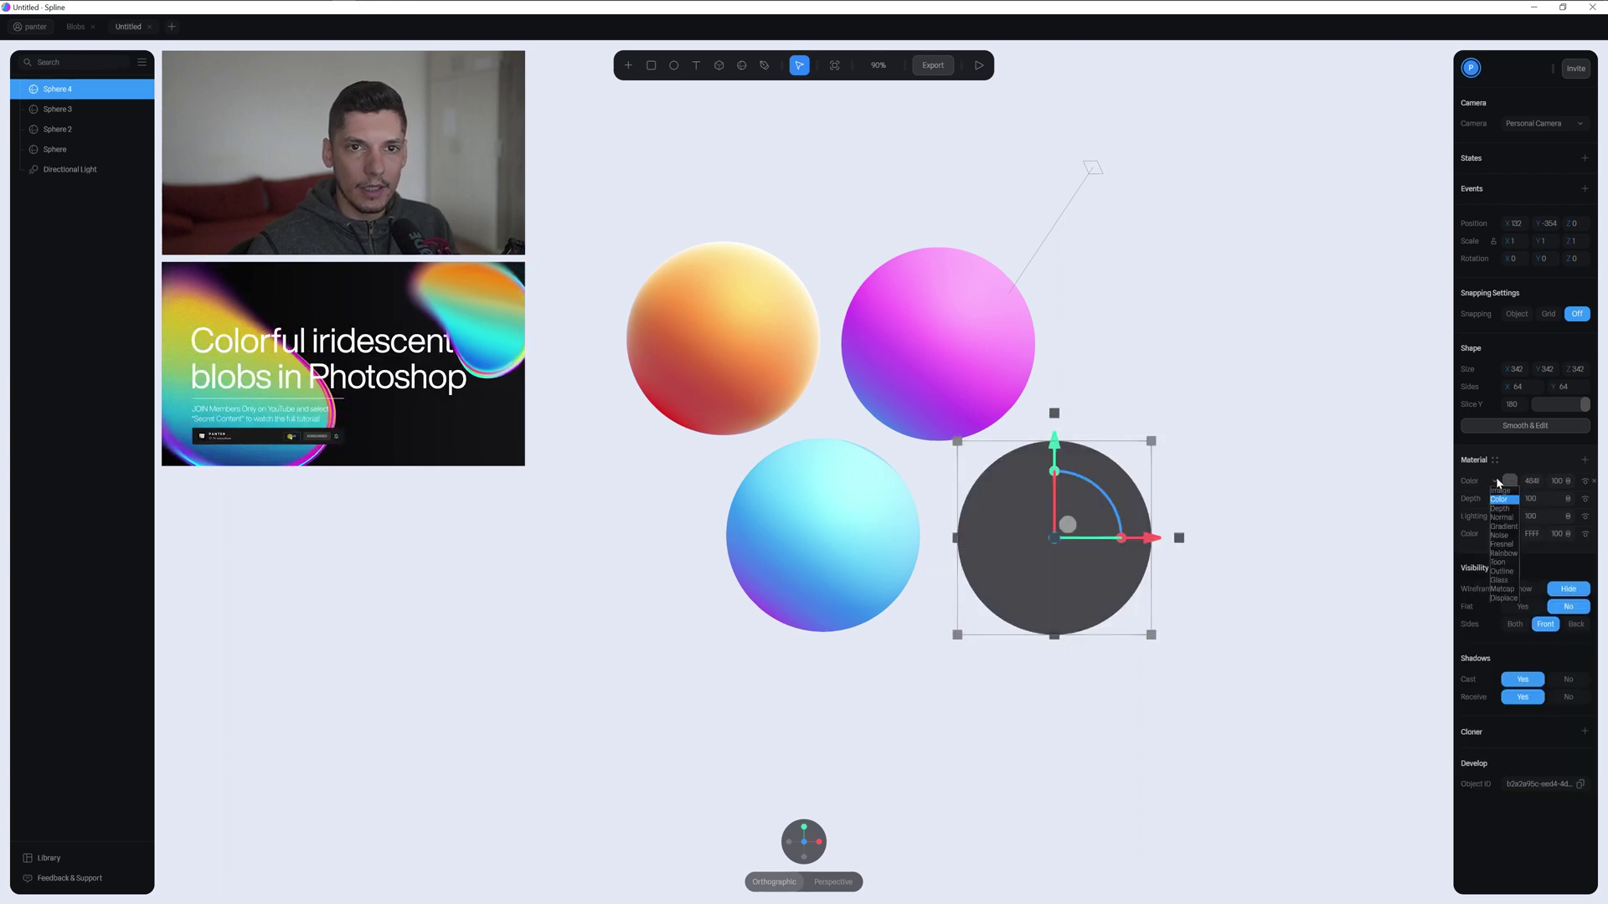
click(1504, 581)
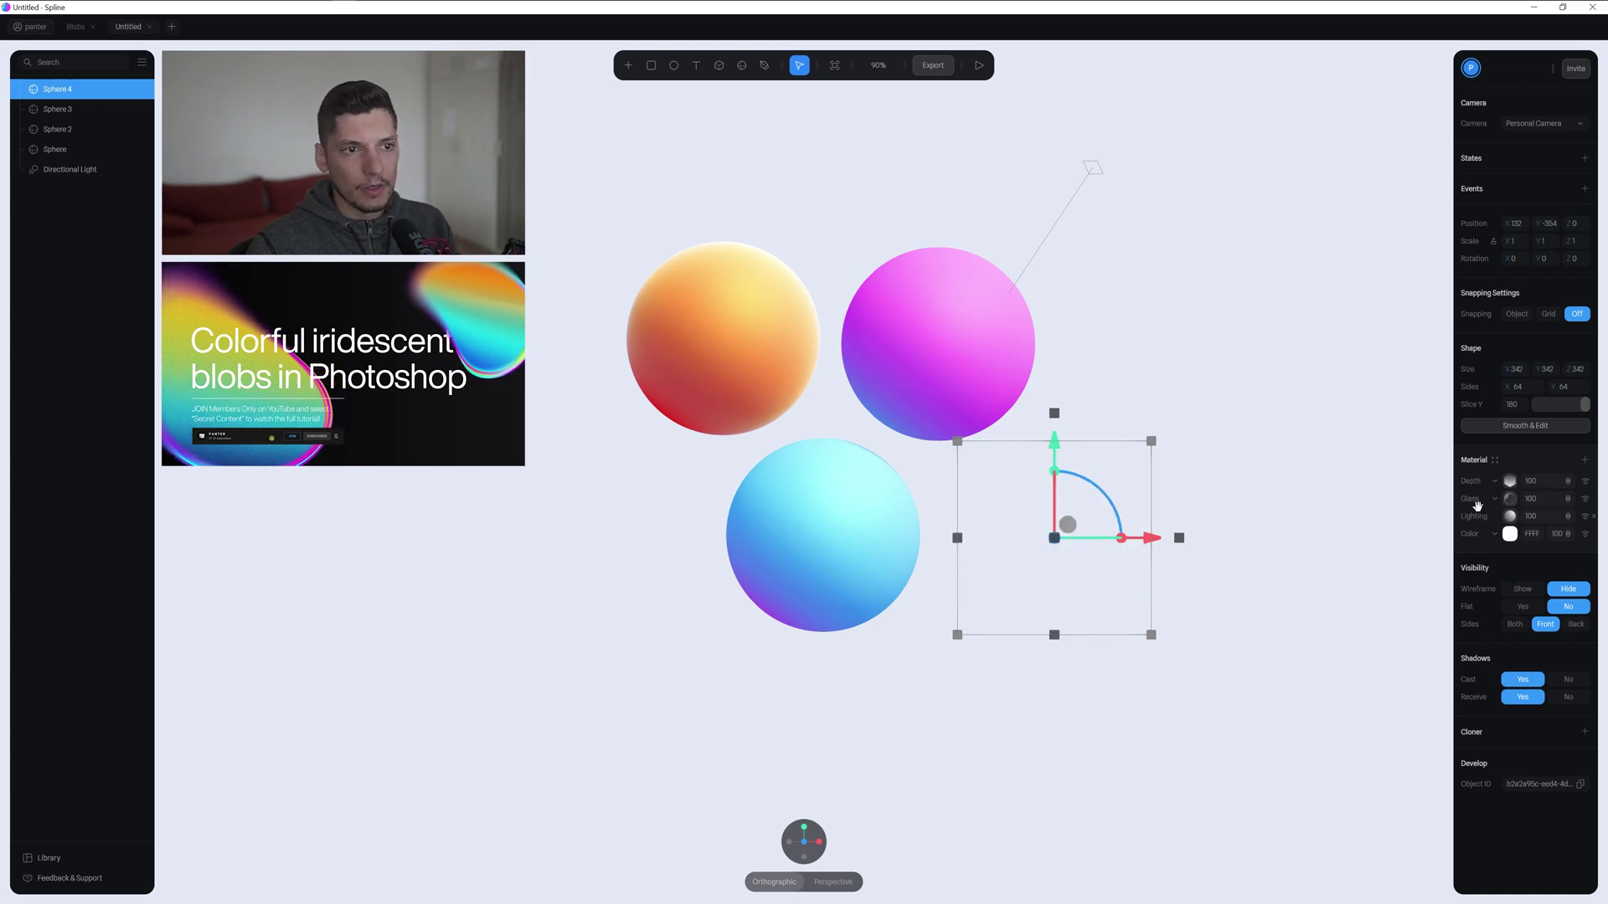
Move the glass sphere so it overlaps the blue sphere's right side and sits in front of it in depth.
drag(1093, 584, 988, 577)
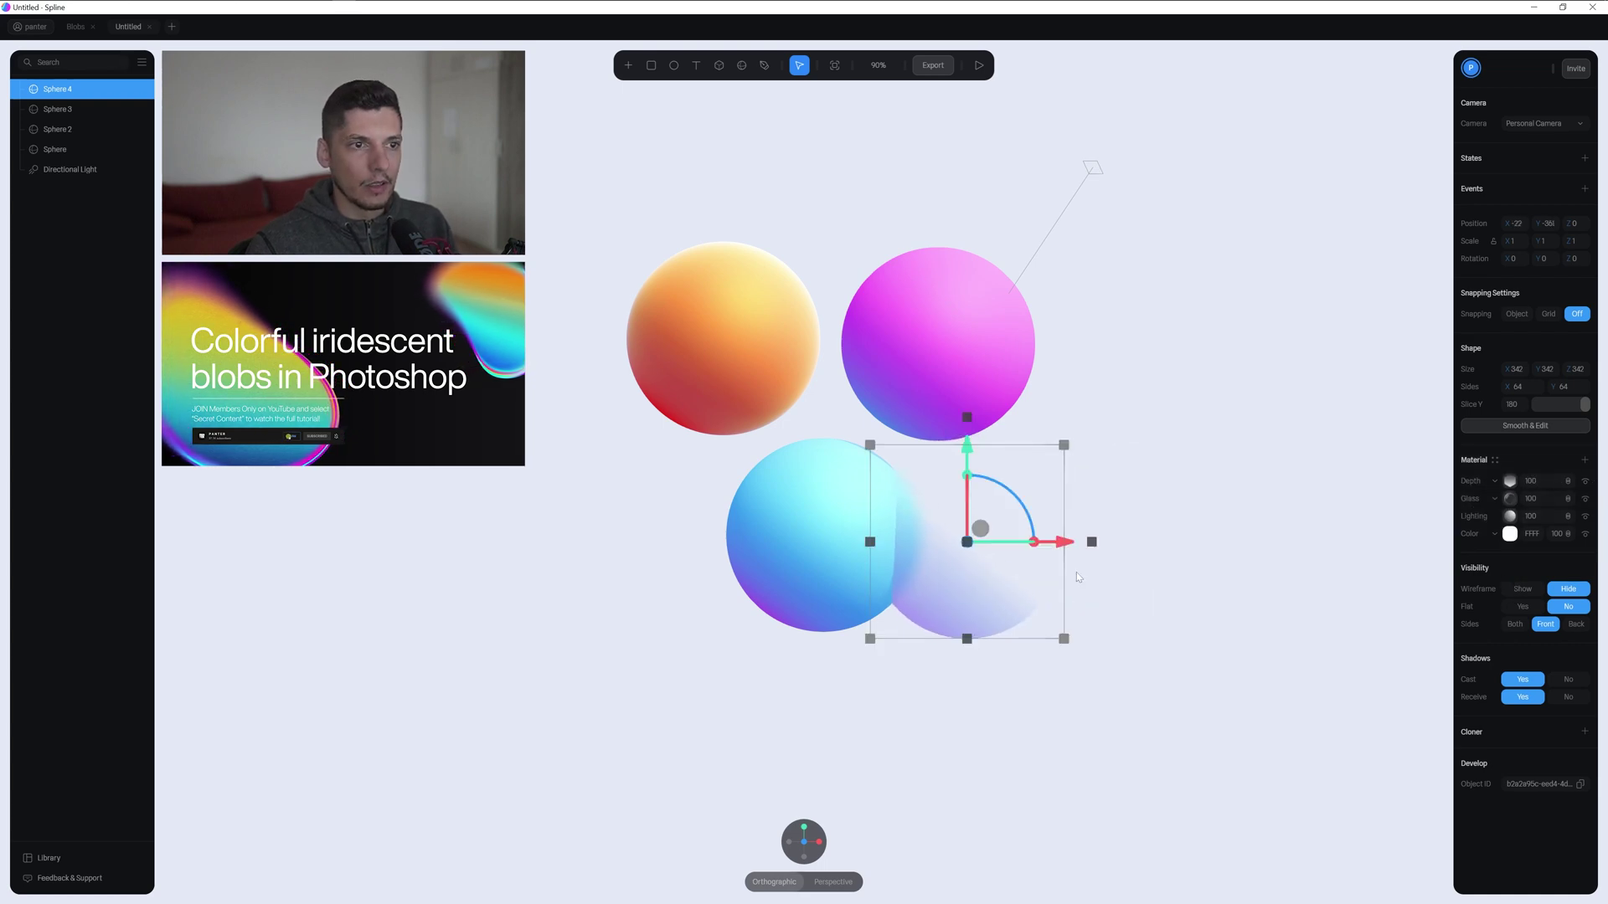
click(994, 707)
alt+drag(993, 706, 897, 682)
click(846, 637)
drag(744, 592, 535, 601)
mouse_move(793, 853)
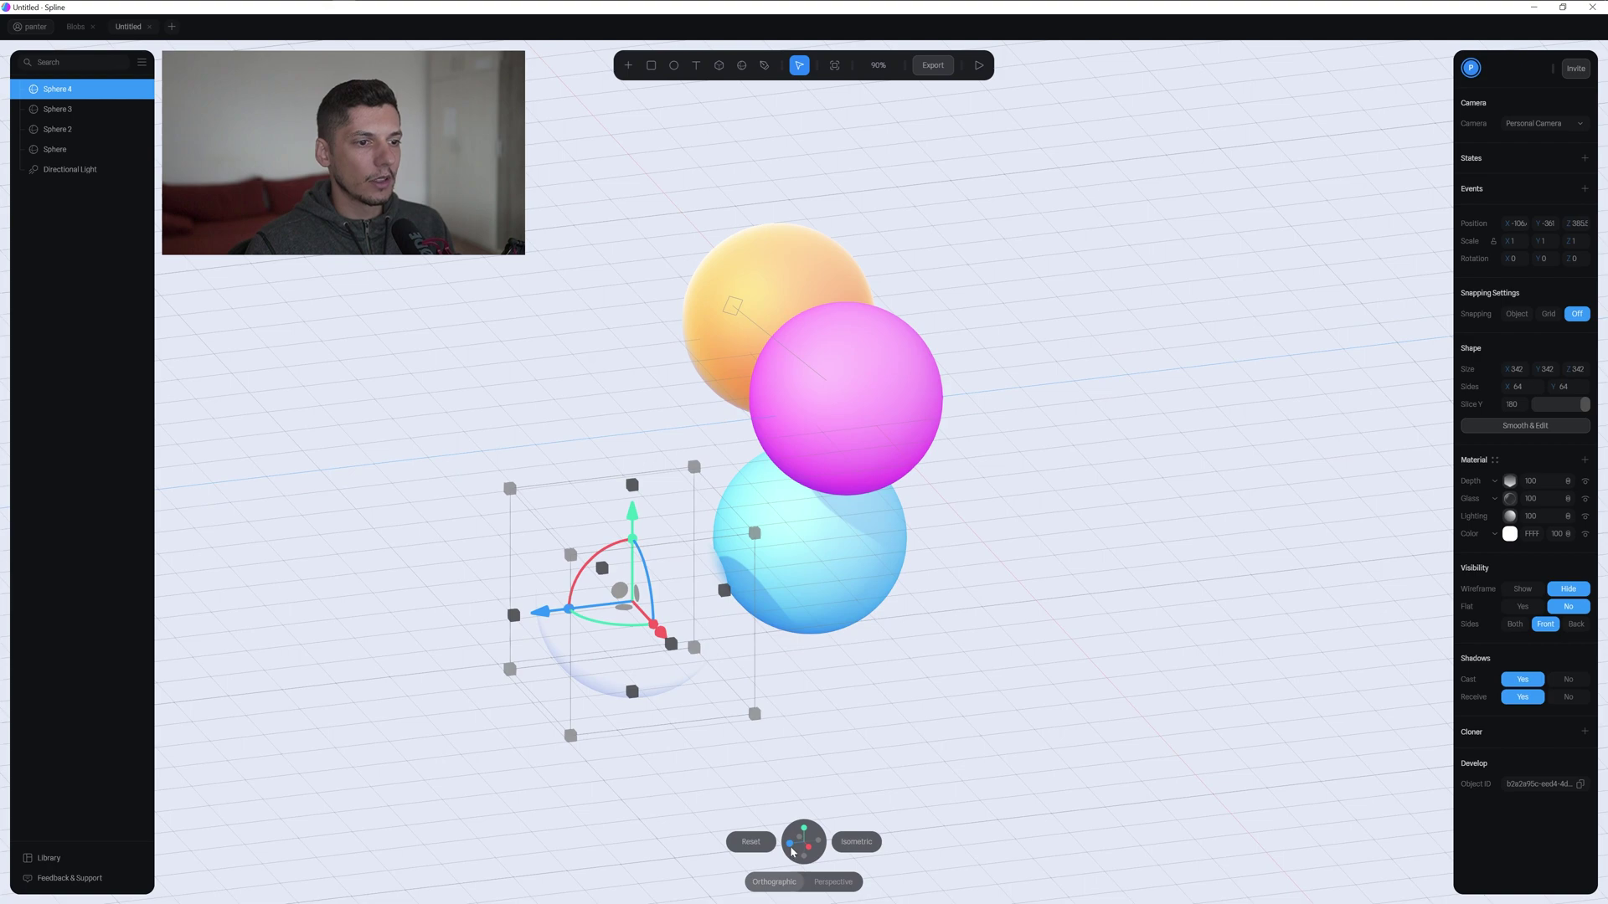
click(792, 853)
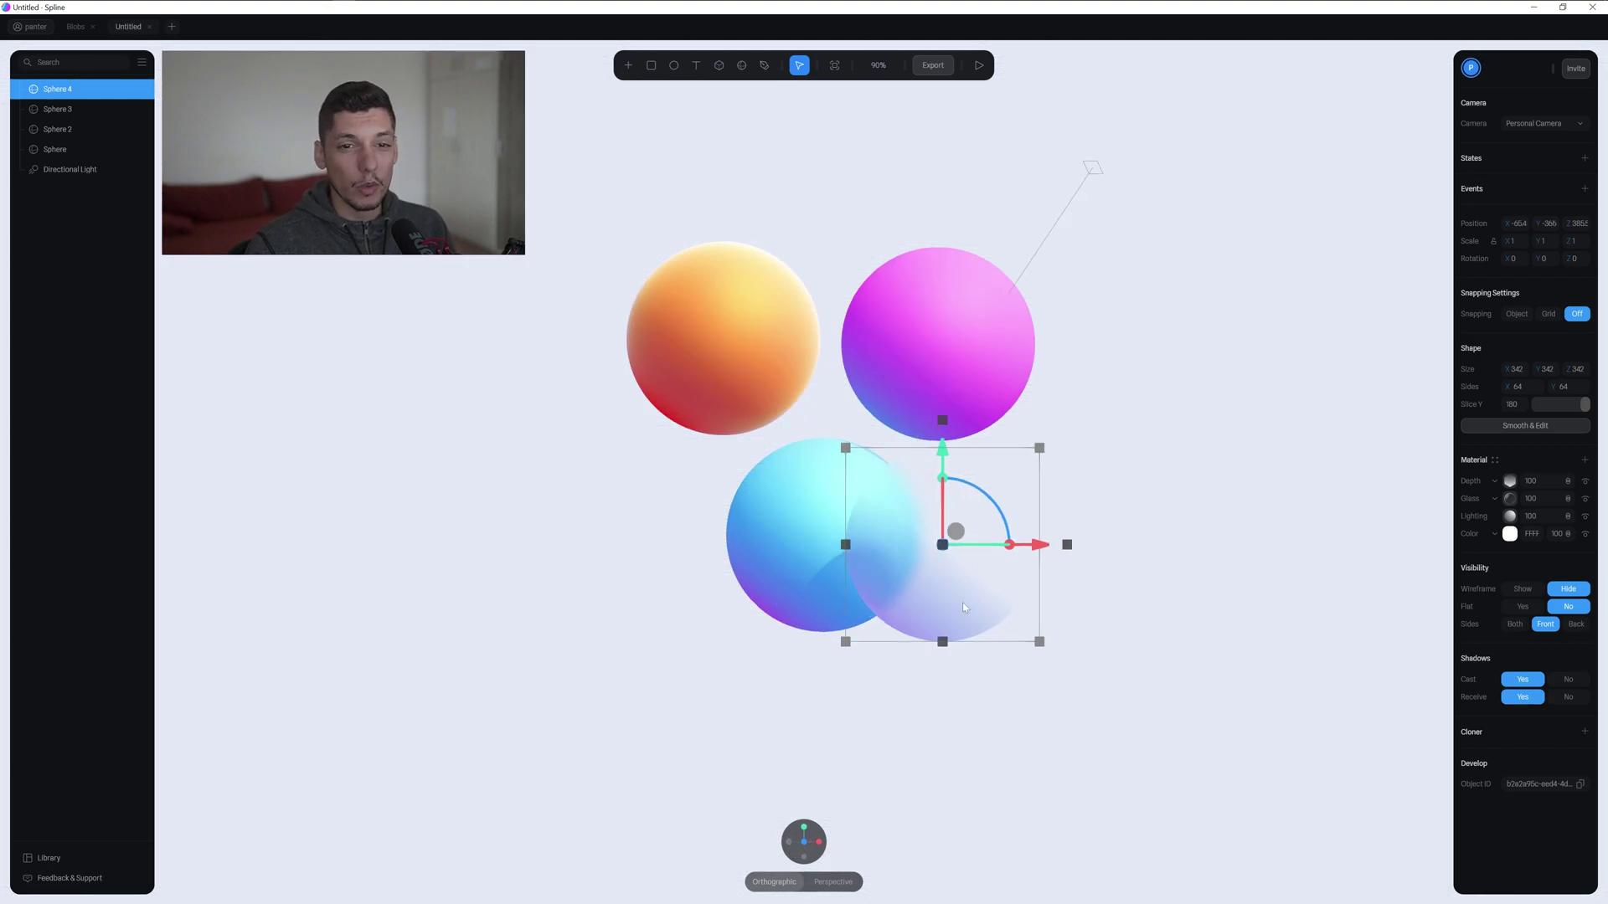
Set the Glass layer's blur to 11, increase its thickness to about 208 and adjust its refraction to about 1.38.
click(1511, 503)
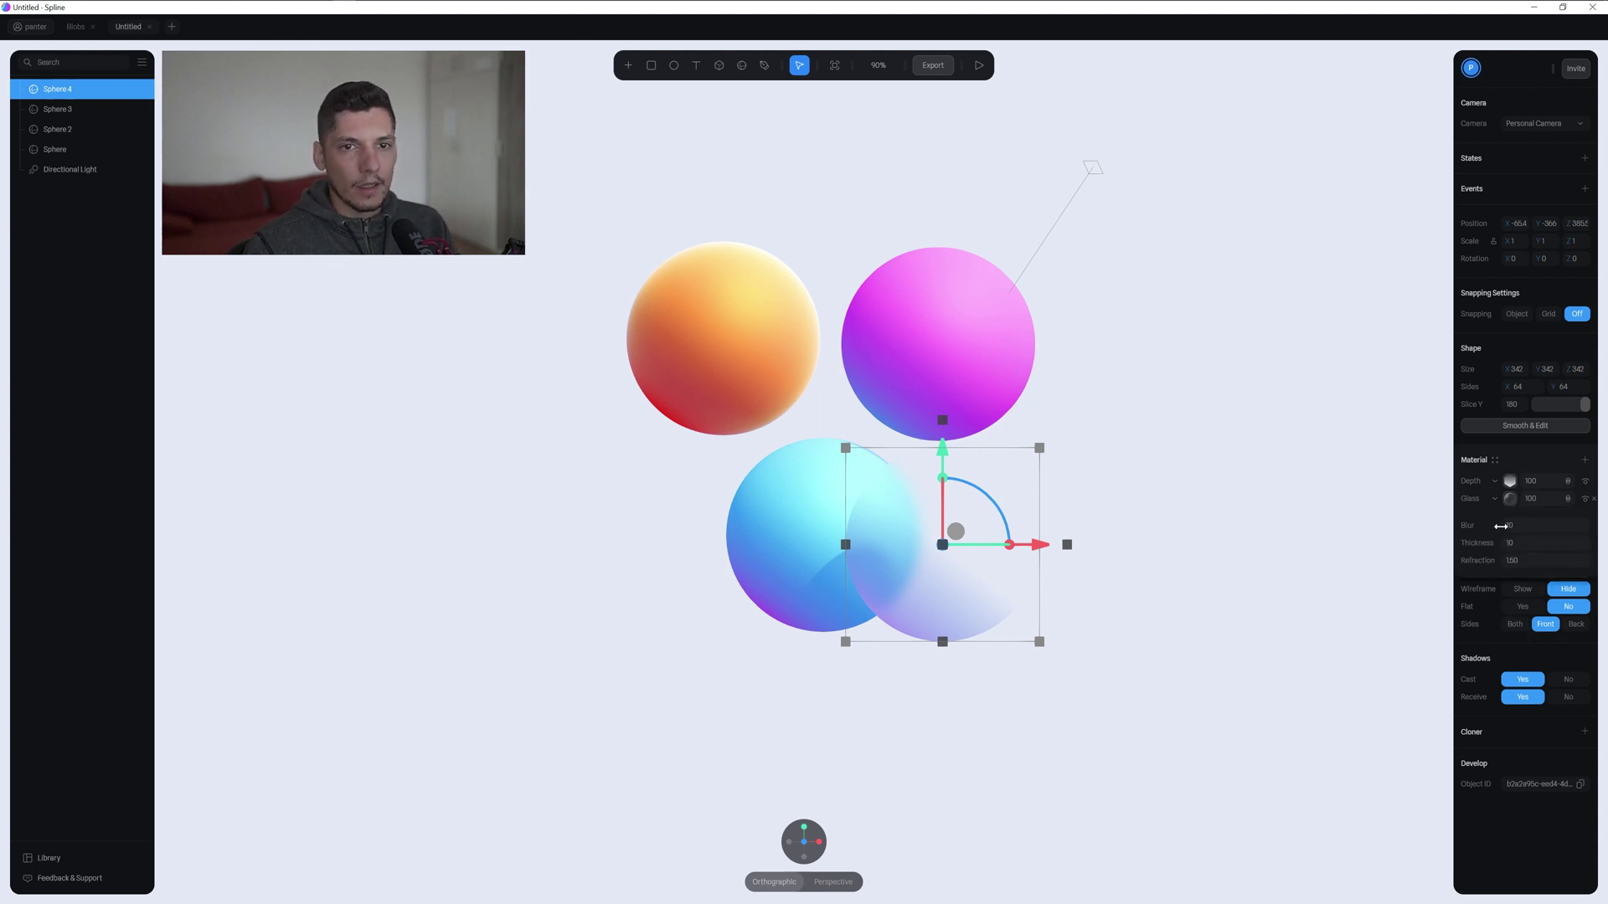
drag(1505, 526, 1511, 561)
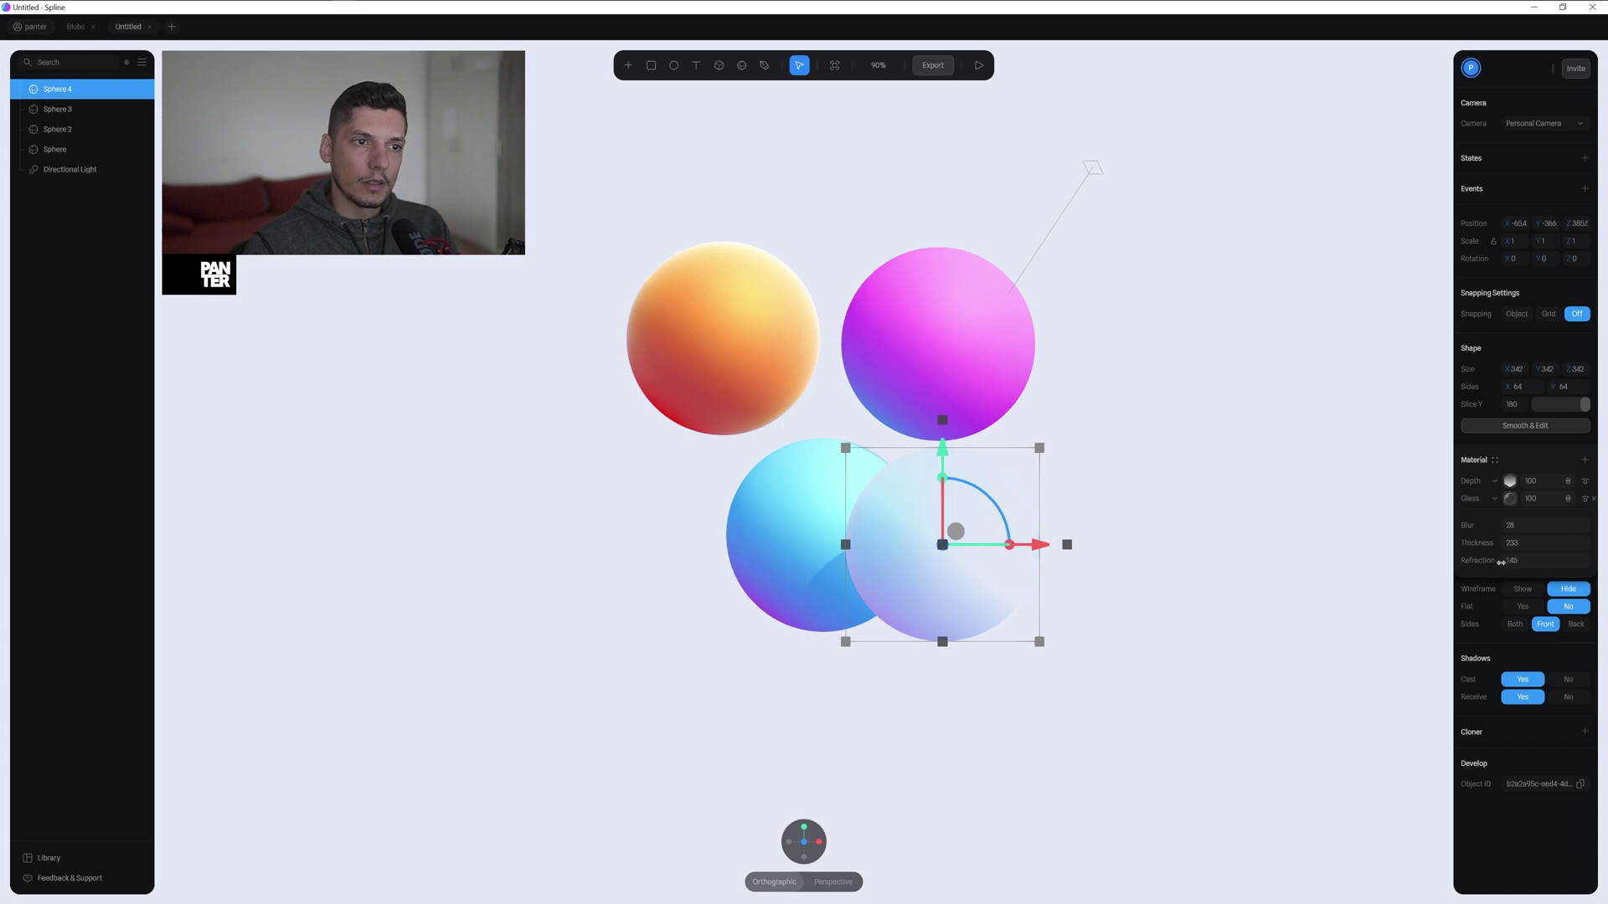
click(1193, 518)
mouse_move(1194, 516)
mouse_down()
mouse_move(1166, 541)
mouse_move(1220, 517)
mouse_move(1184, 525)
mouse_up()
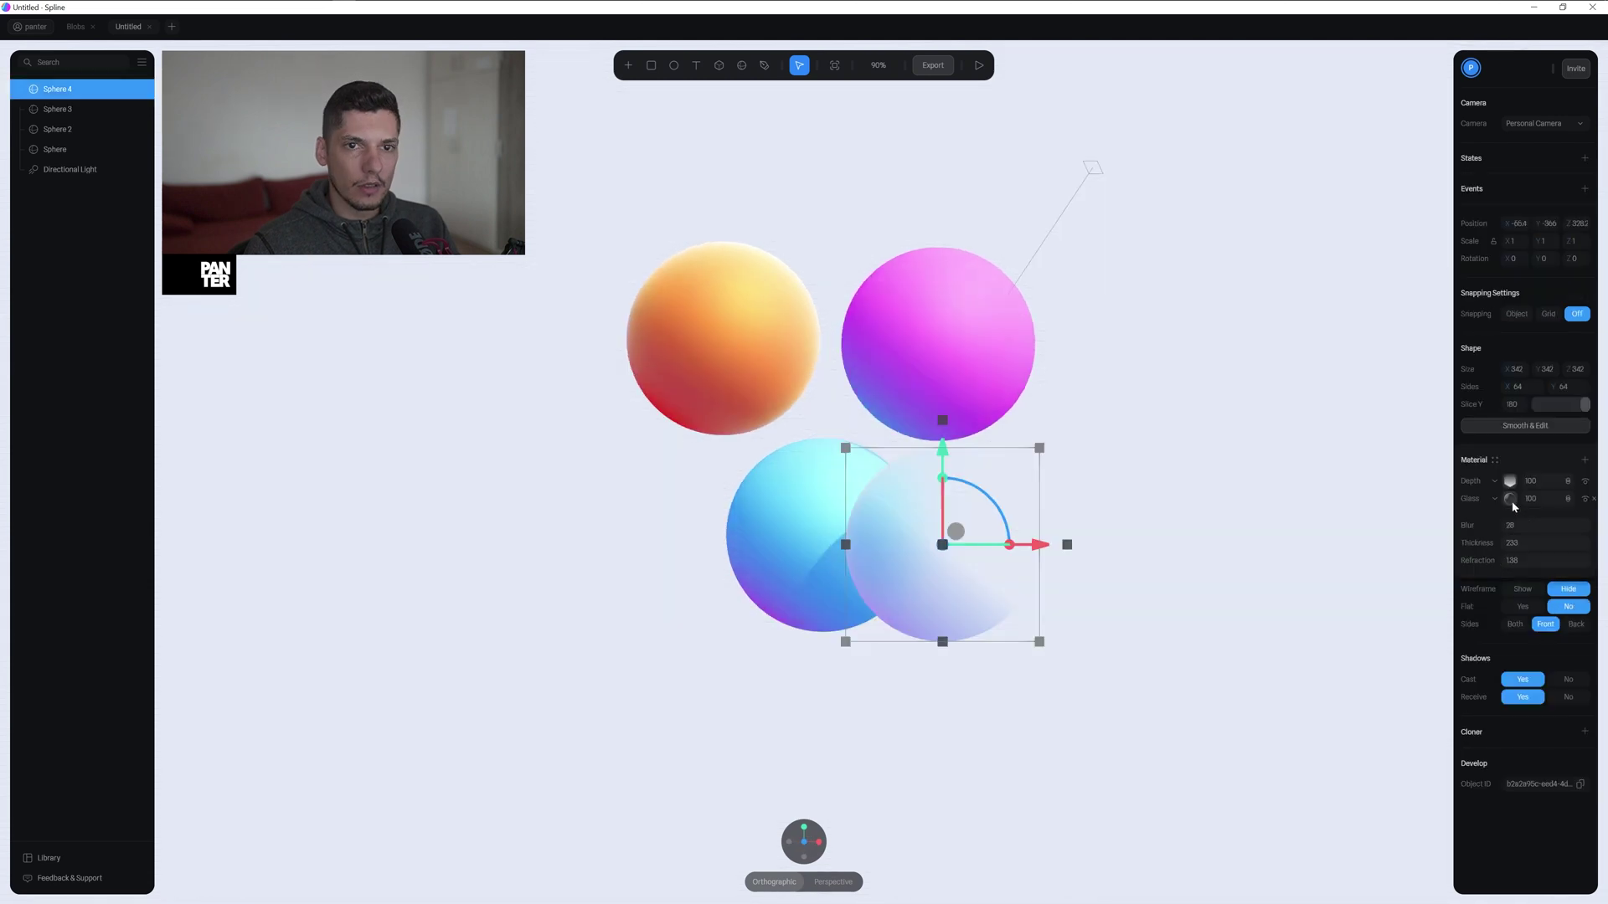
drag(1476, 526, 1493, 525)
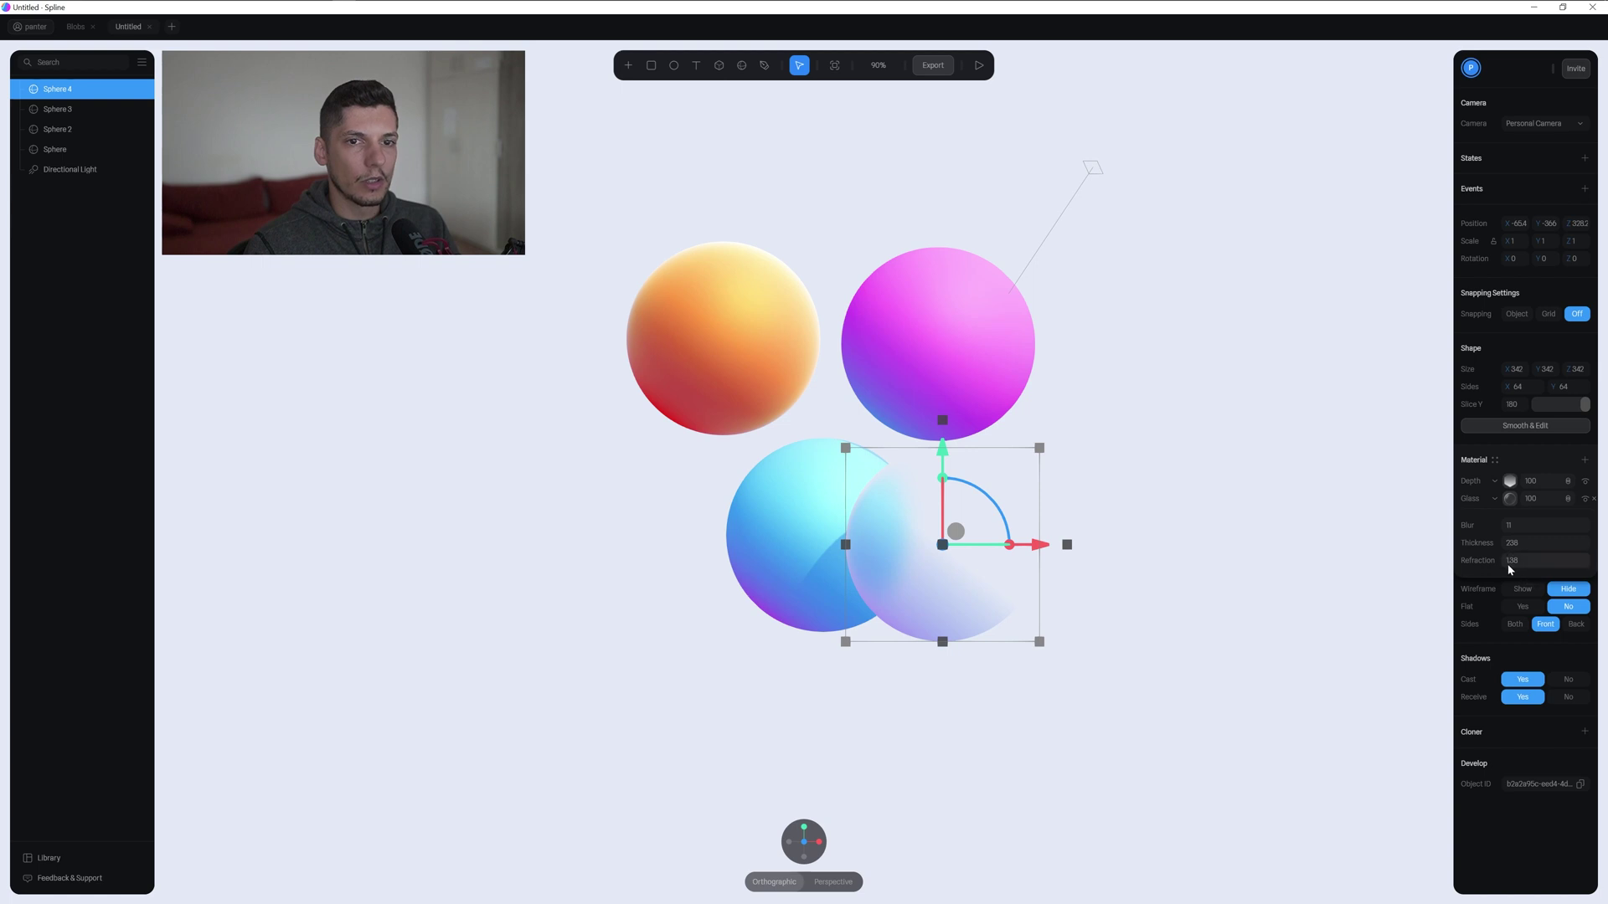
click(1510, 498)
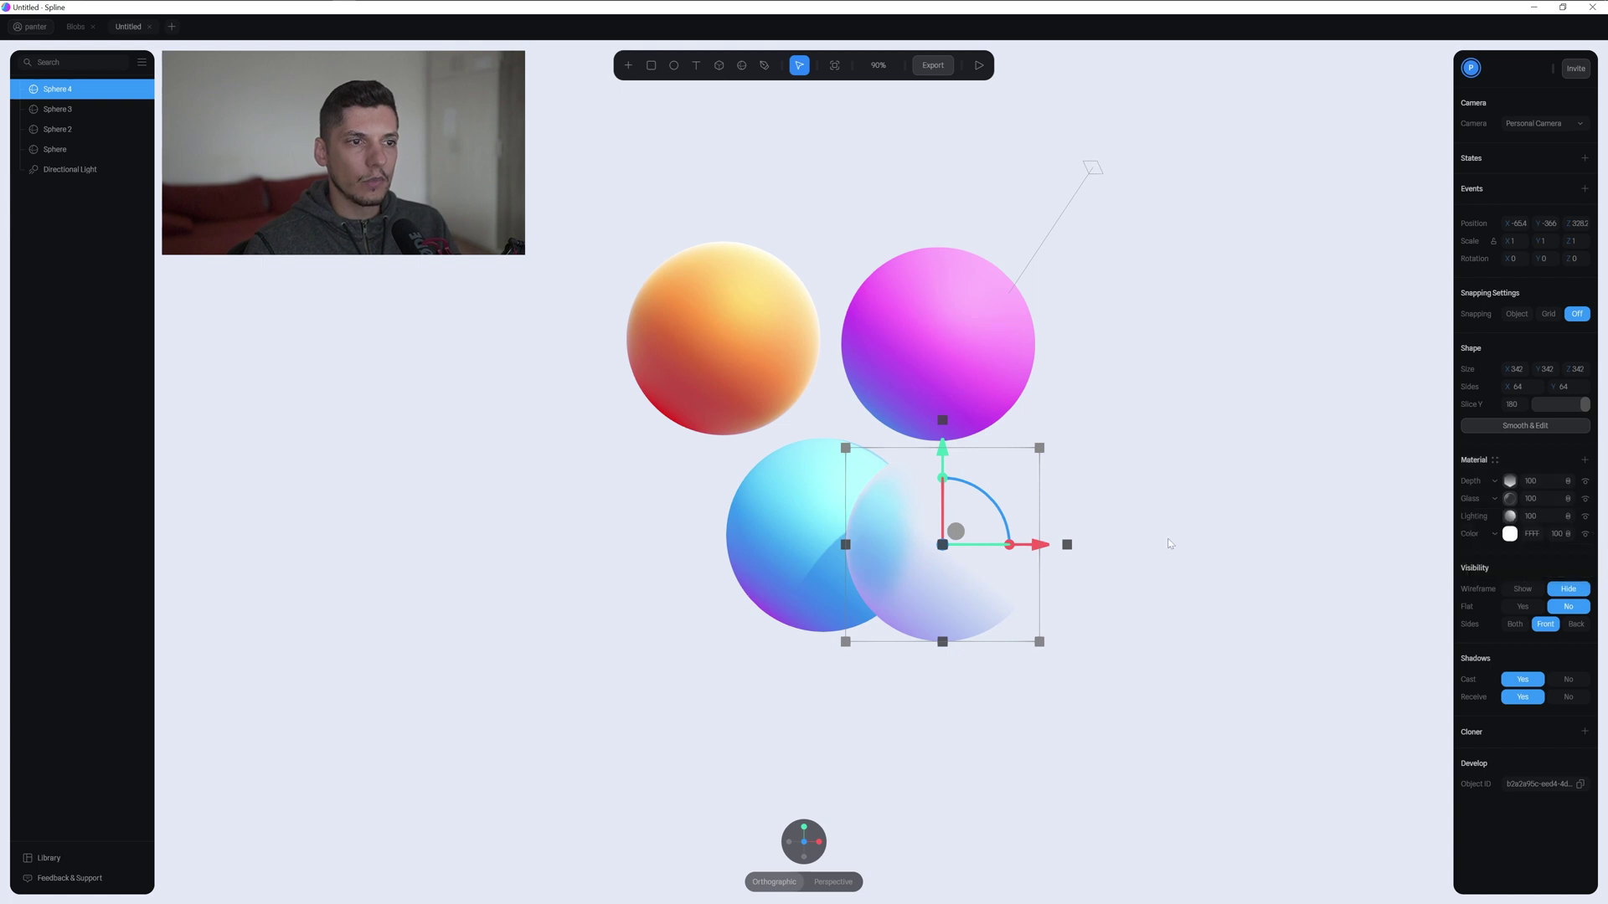
Add a Fresnel layer to the glass sphere's material, place it between Depth and Glass, and reduce its opacity.
click(1584, 461)
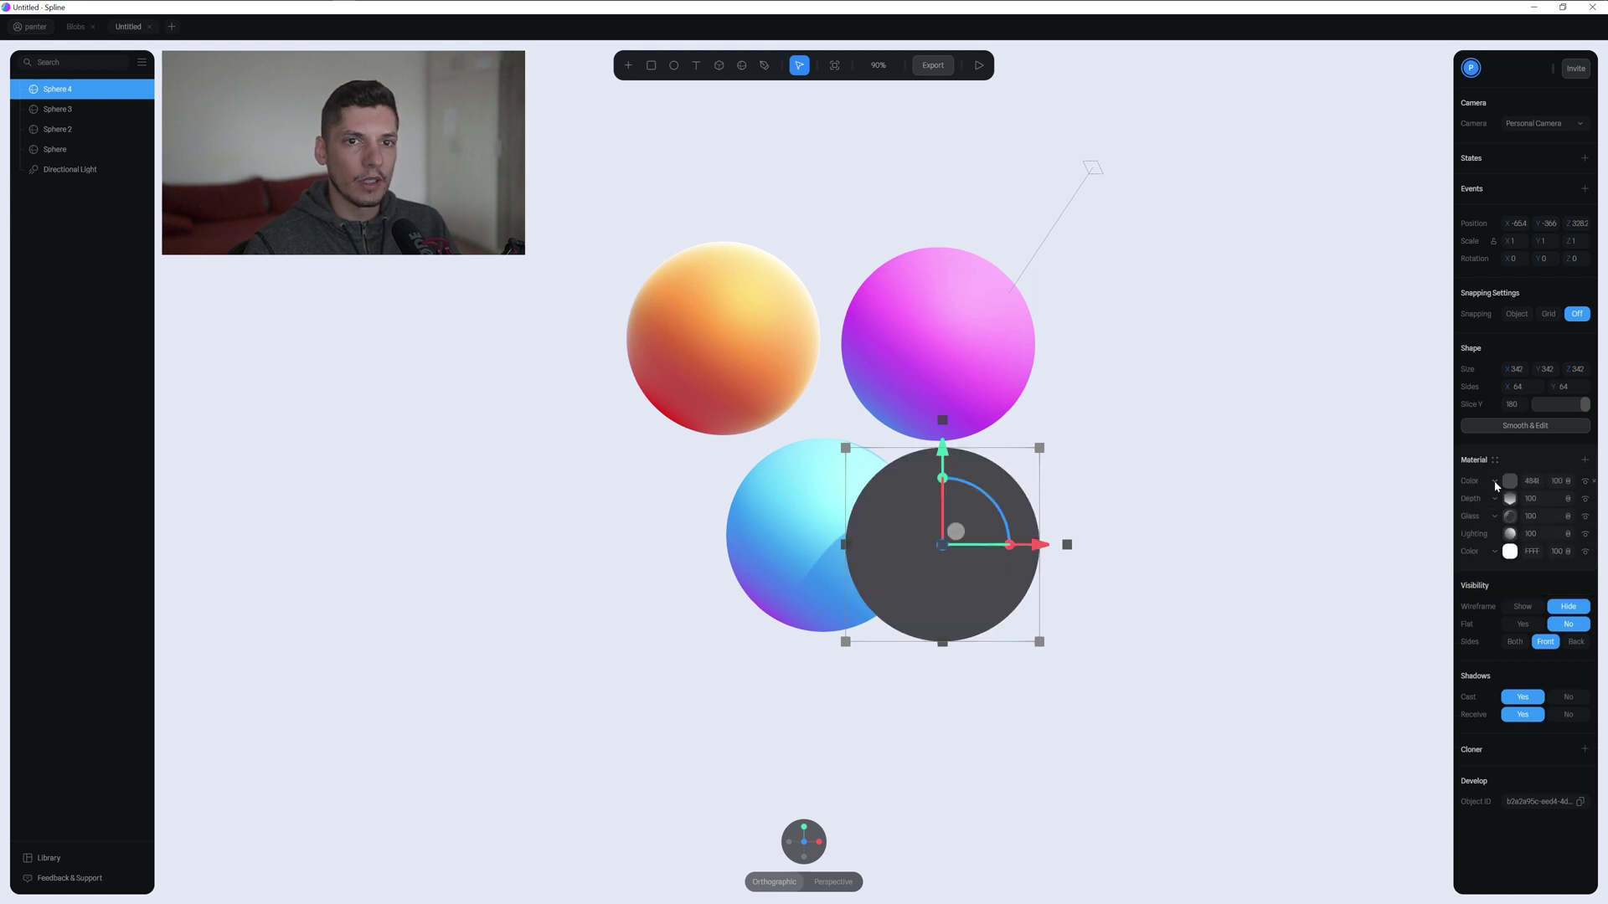
click(1496, 481)
click(1510, 546)
drag(1474, 482, 1476, 506)
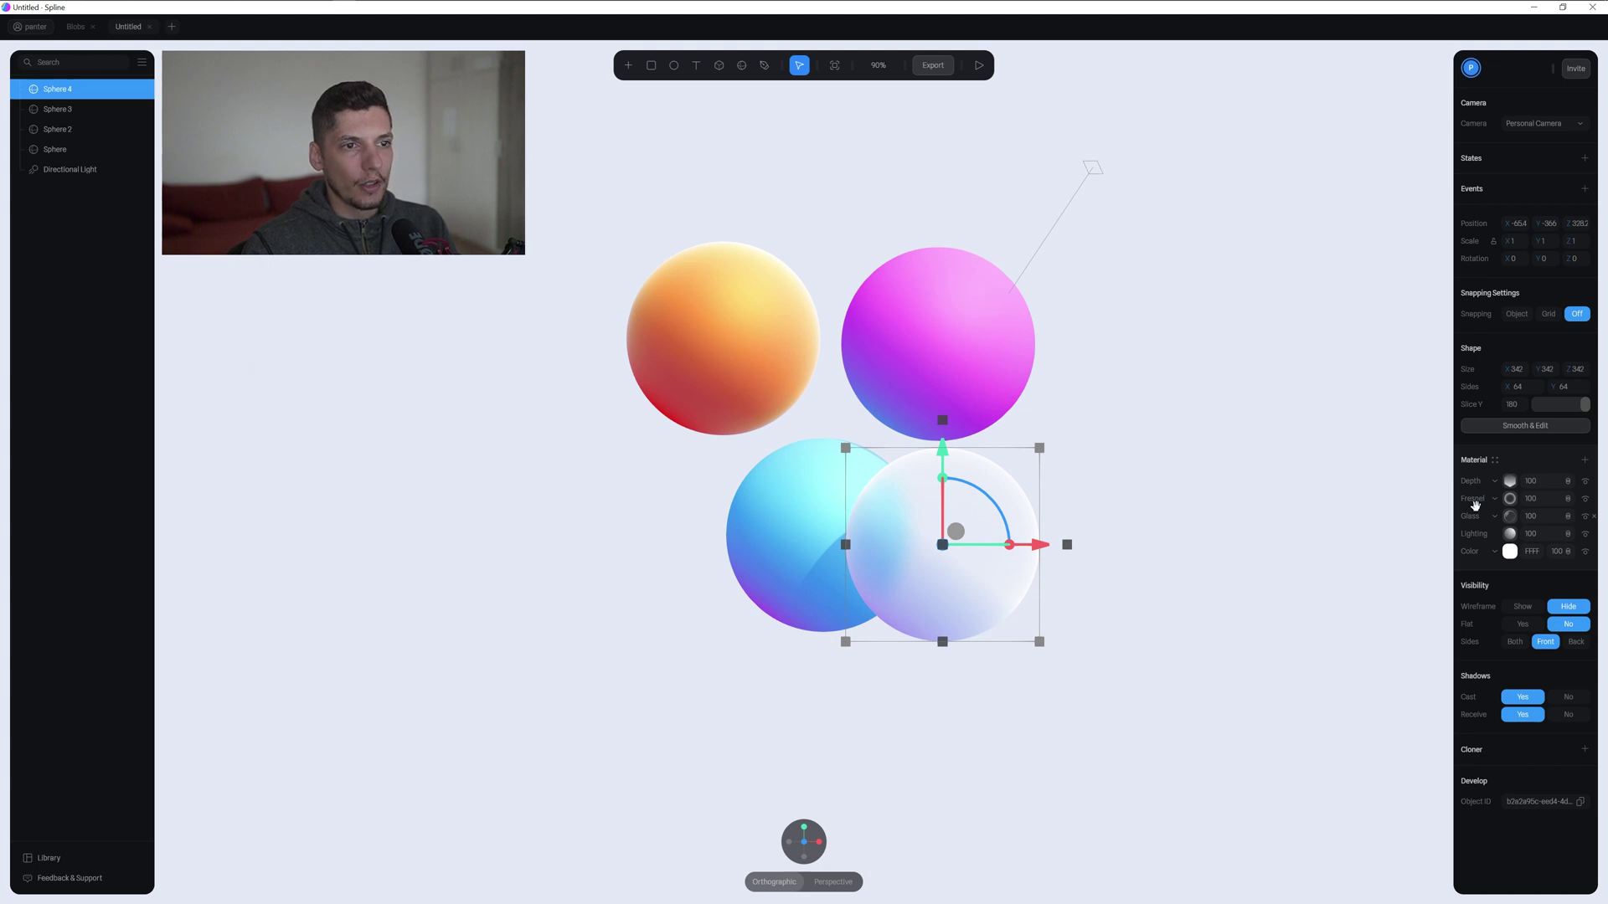
drag(1515, 500, 1505, 501)
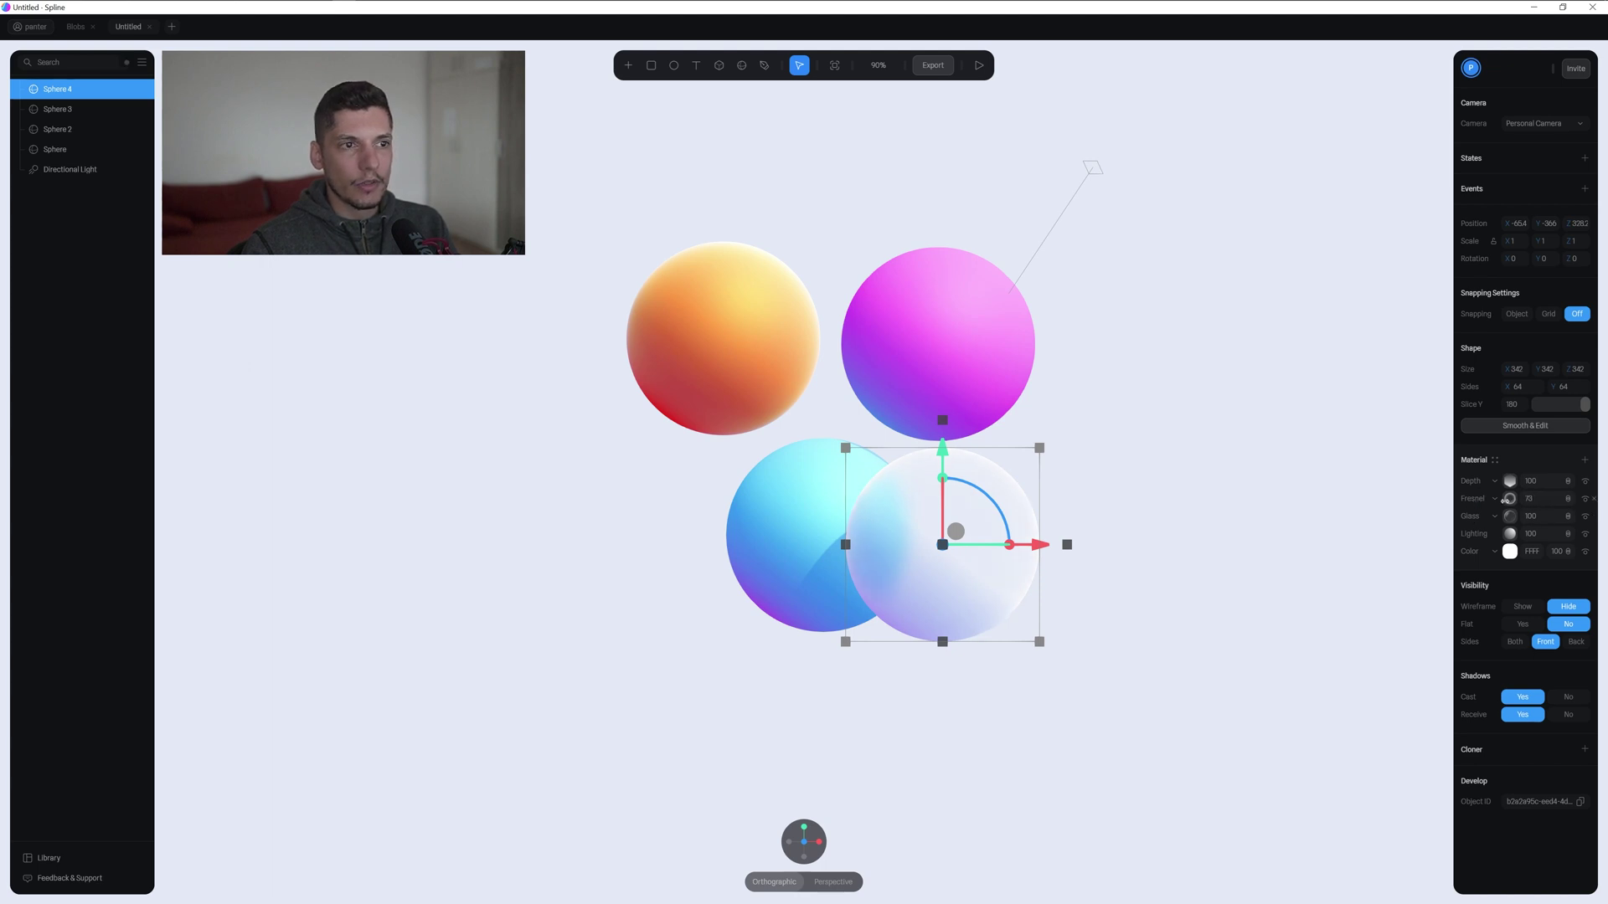
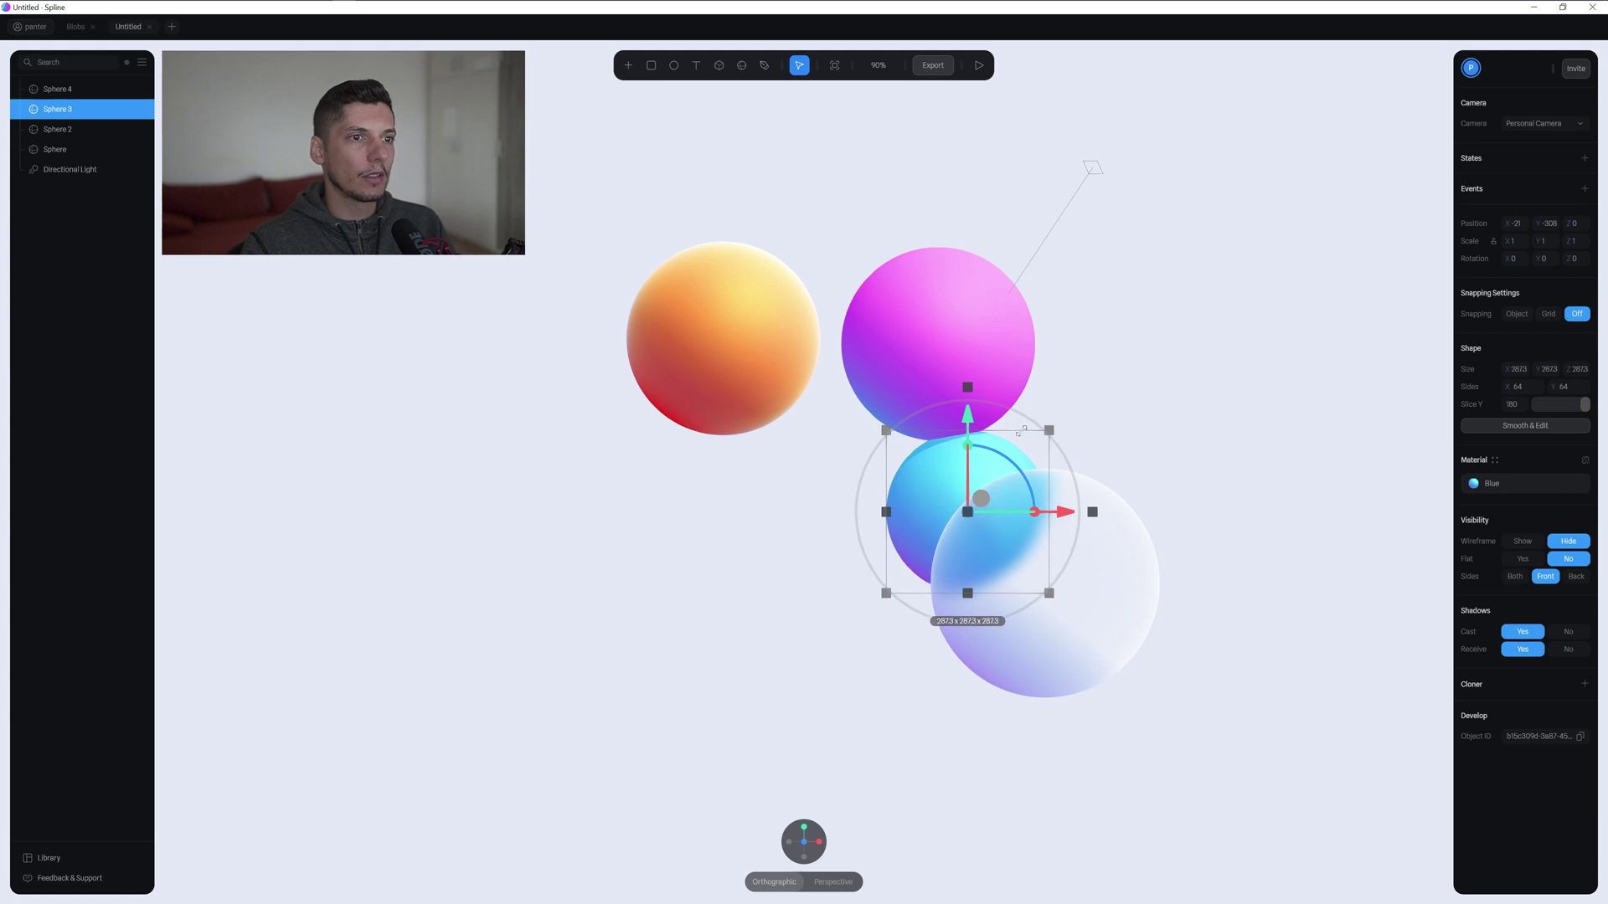
Offset the spheres in depth by moving the blue sphere farther back and the magenta sphere forward.
click(1200, 426)
alt+drag(1149, 366, 1079, 386)
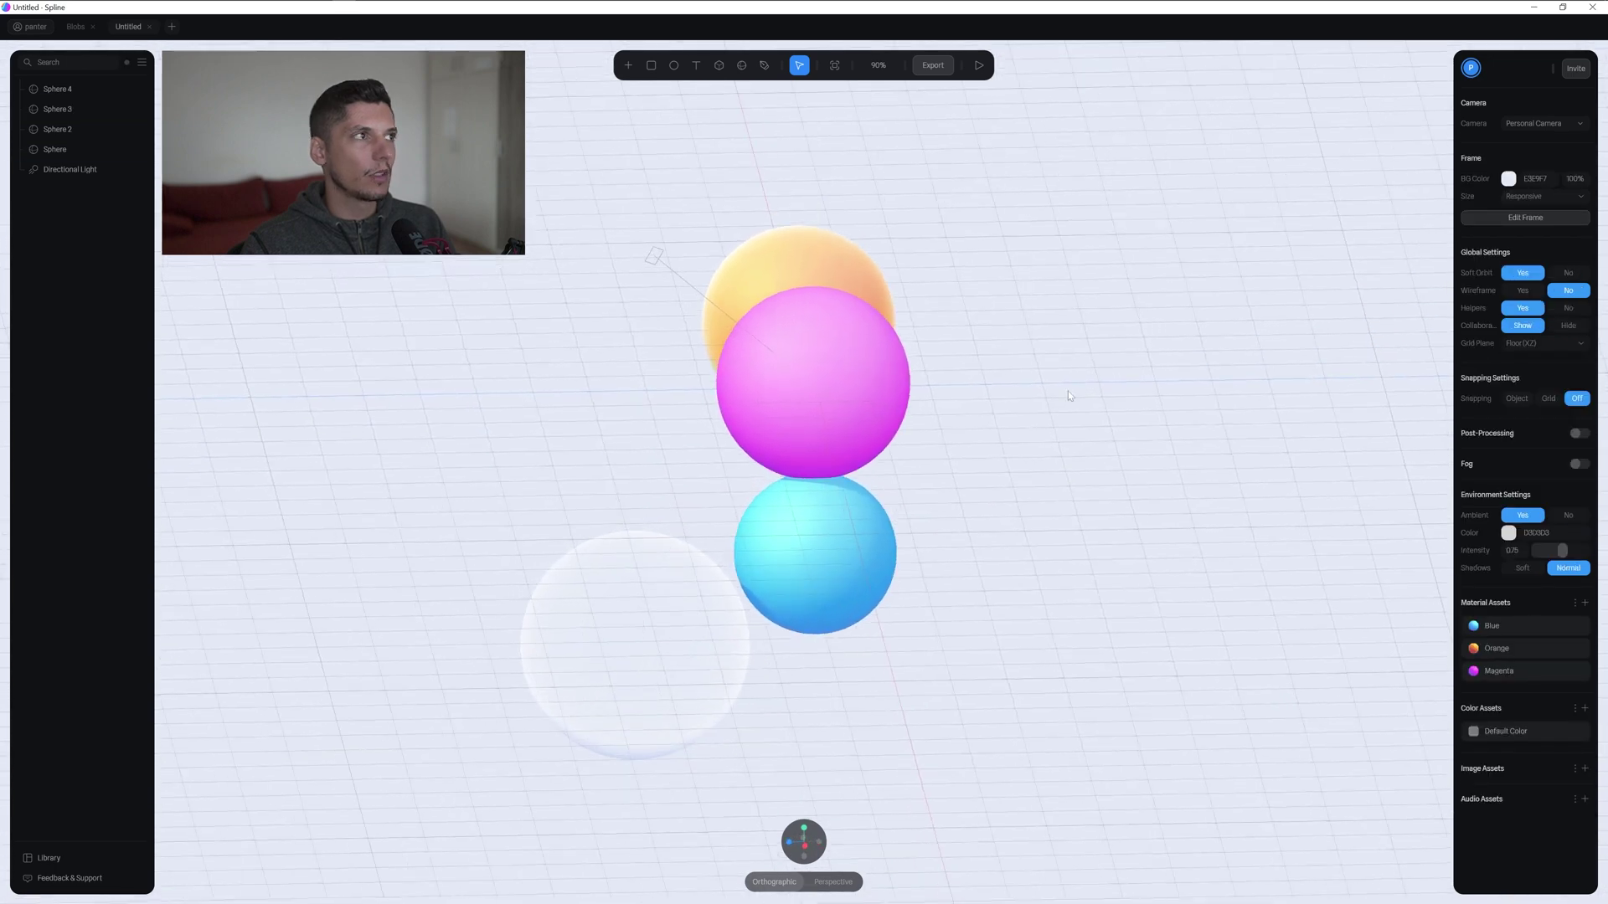
click(731, 556)
drag(731, 556, 823, 556)
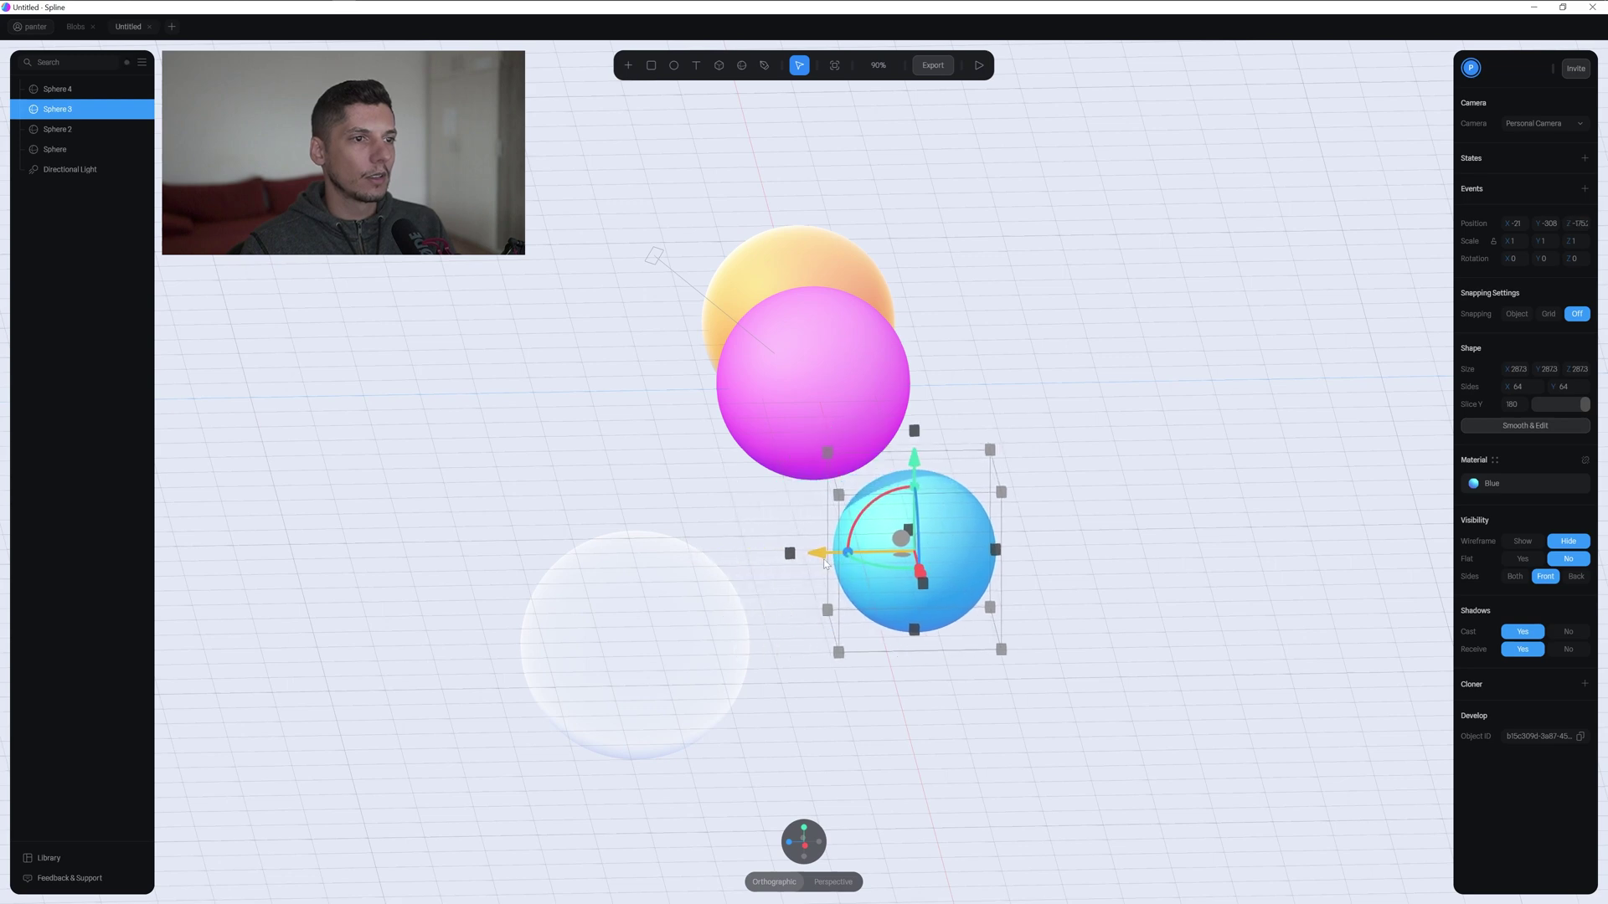
click(665, 391)
Switch the view to perspective projection and shrink the glass sphere.
click(842, 881)
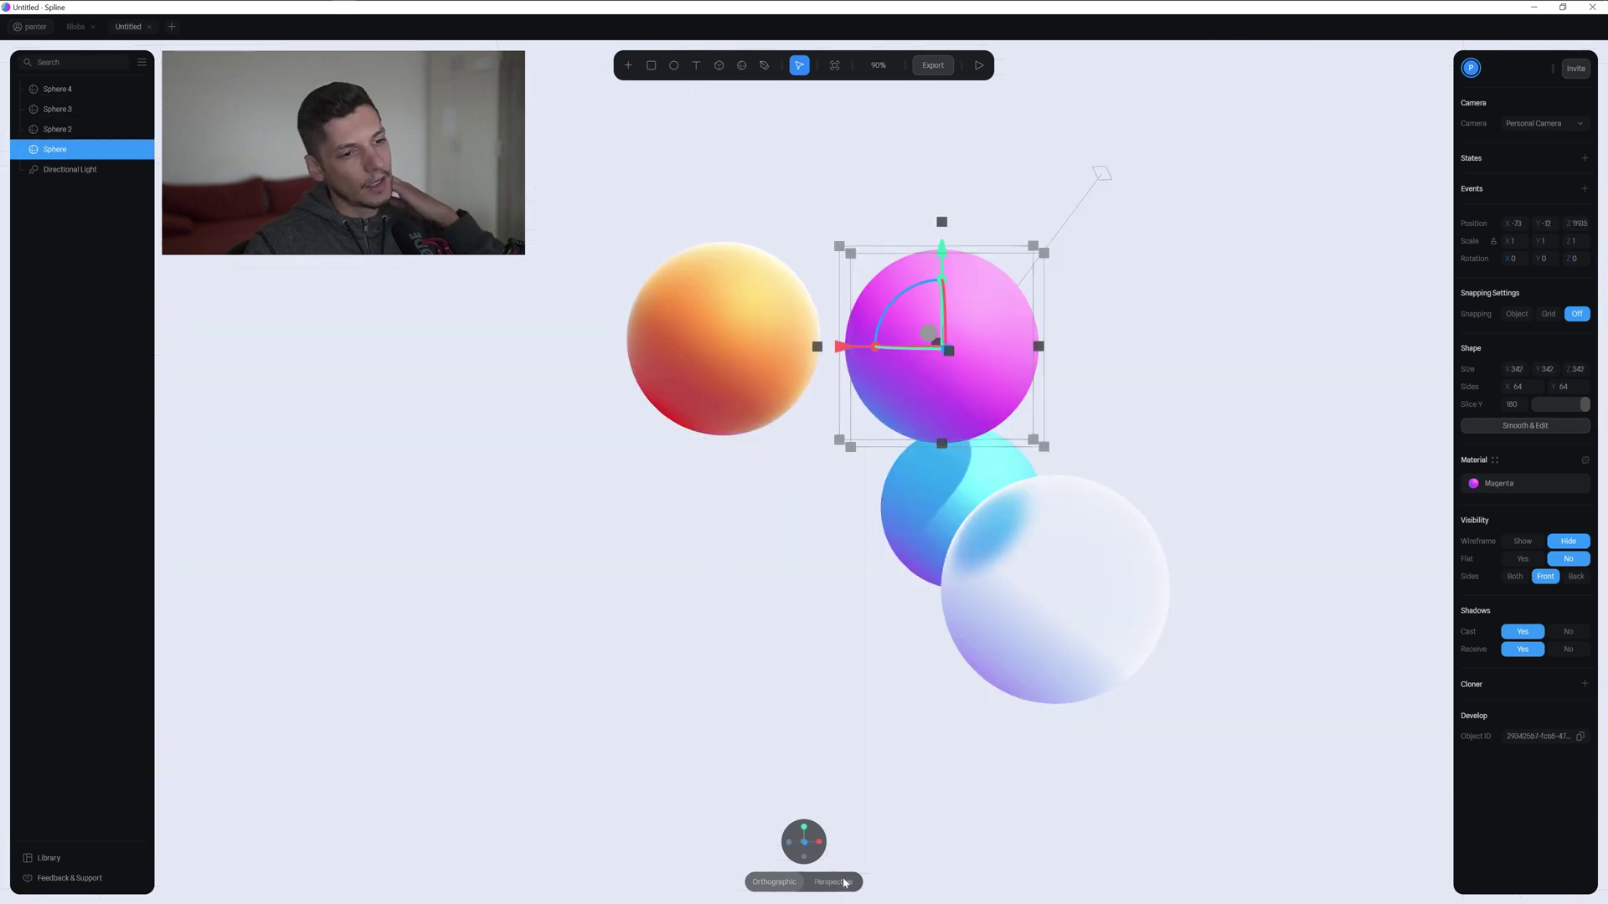
click(842, 882)
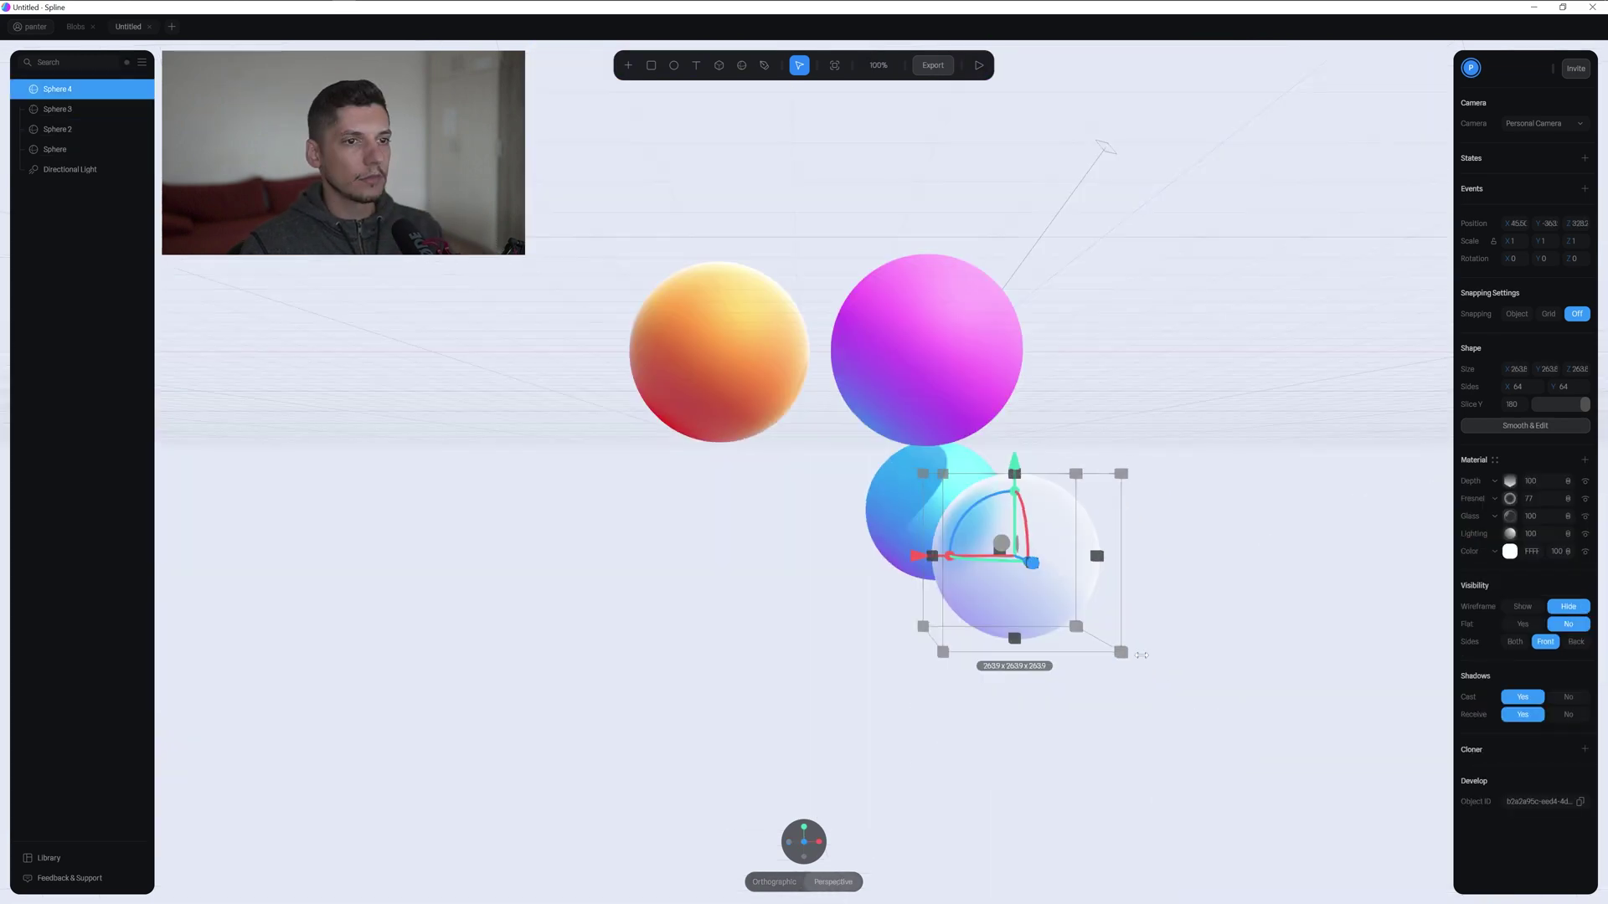
click(906, 490)
click(947, 369)
Select all the spheres together with the directional light and reposition them as a group.
click(1195, 526)
alt+drag(1195, 527, 1196, 611)
key(ctrl+a)
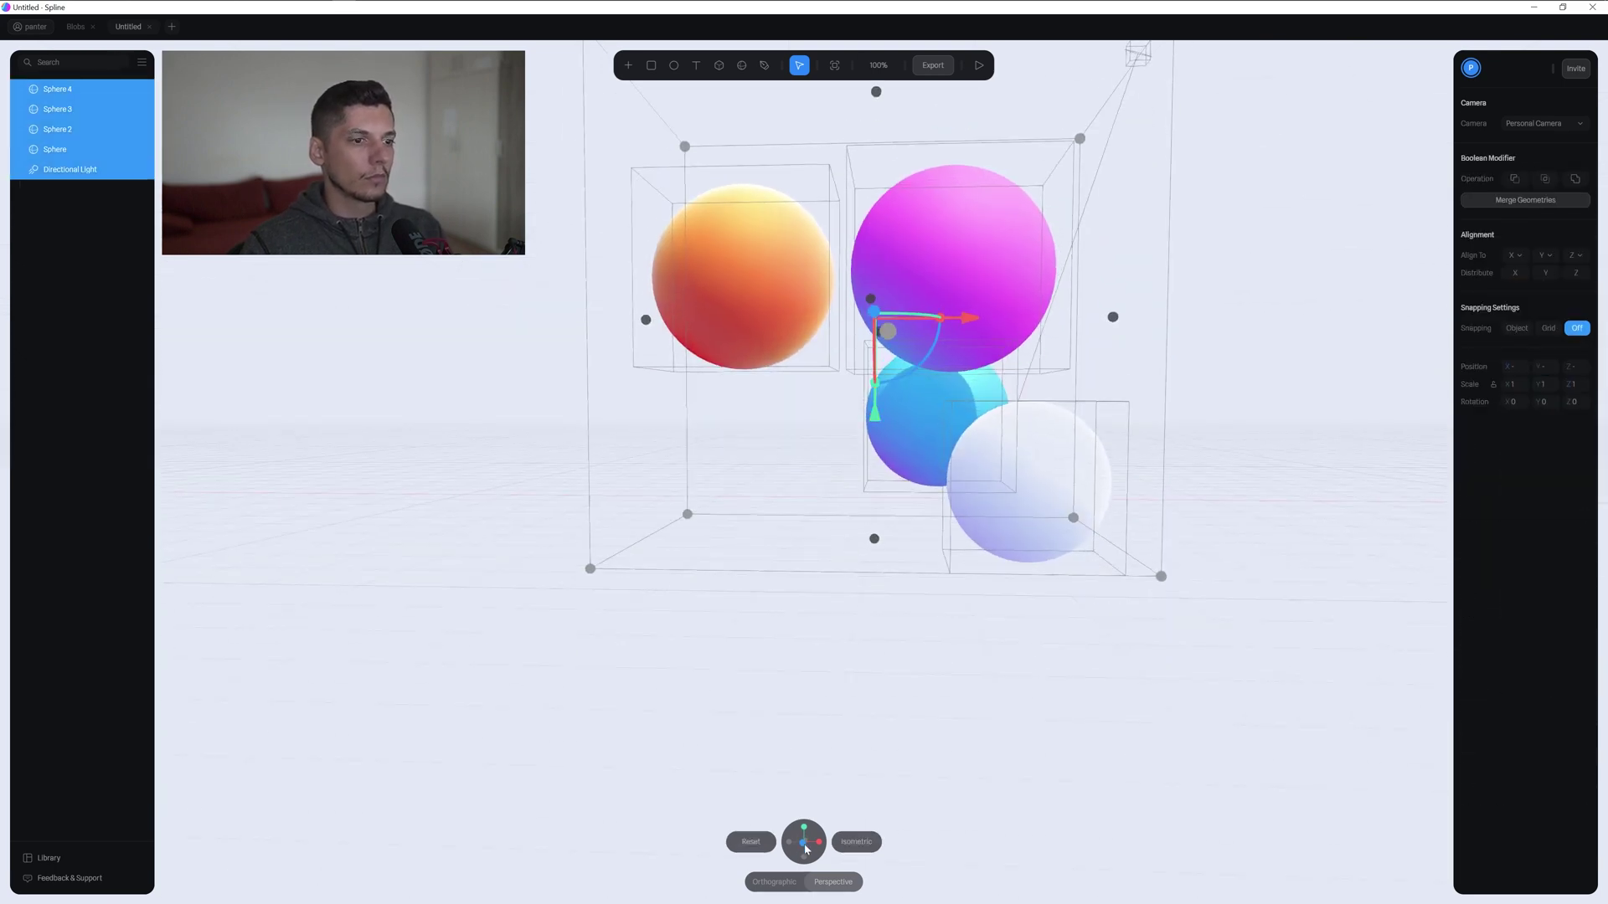
click(902, 363)
alt+drag(901, 363, 636, 369)
Adjust the magenta sphere's position in depth relative to the orange, blue and glass spheres.
click(754, 536)
click(789, 841)
drag(861, 617, 834, 656)
alt+drag(871, 536, 712, 552)
click(704, 364)
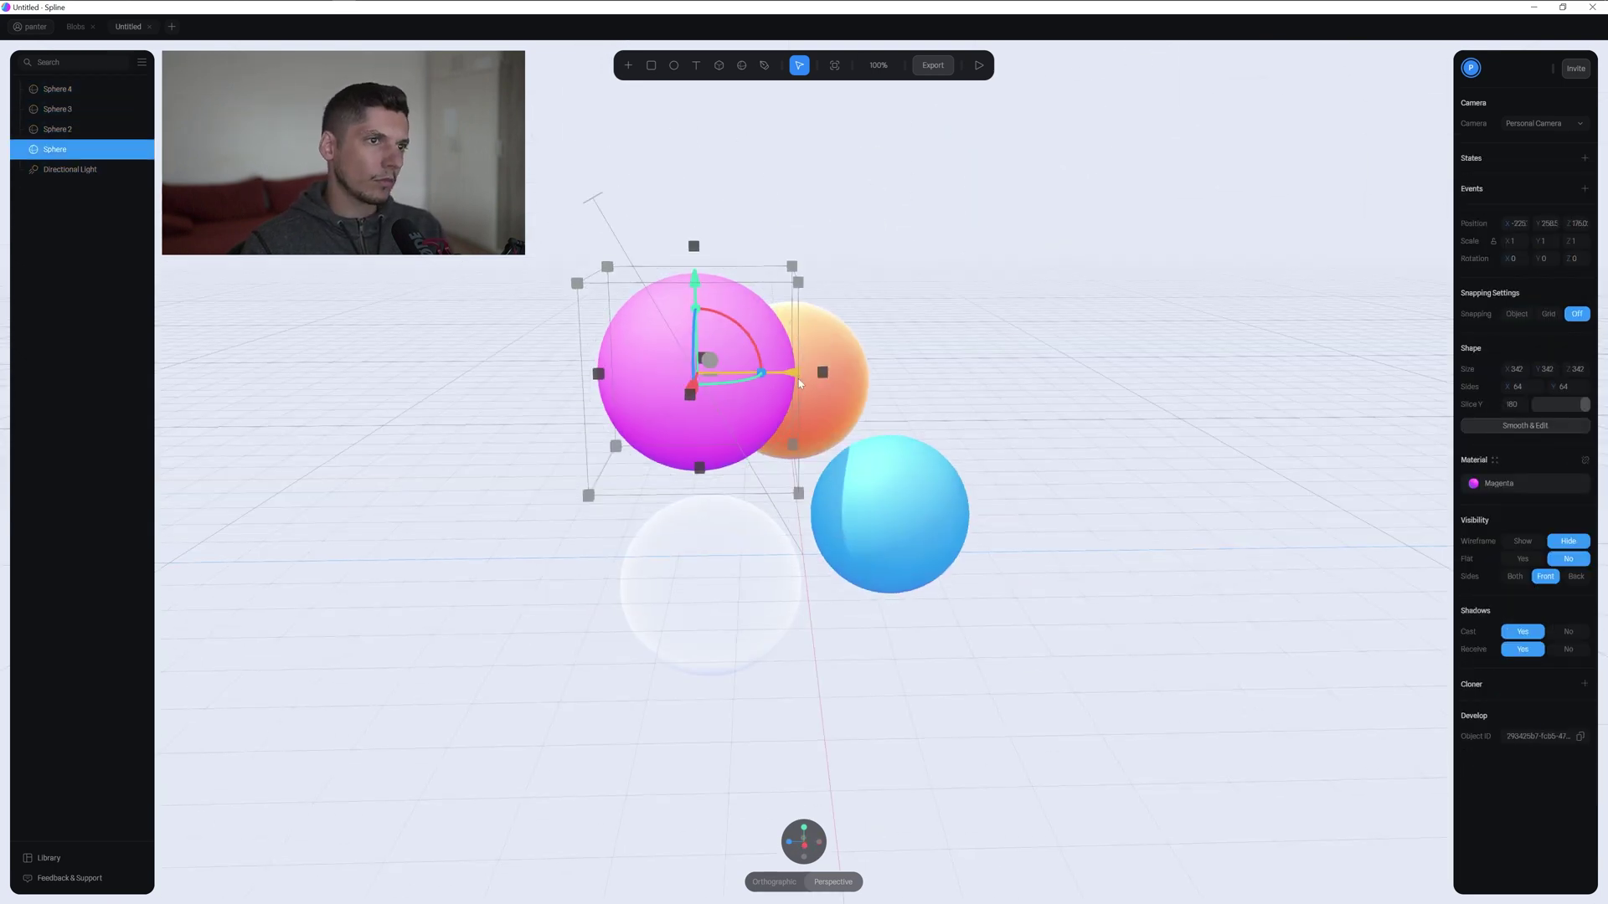
Add smaller duplicates of the glass, orange, magenta and blue spheres and spread them around the main spheres.
click(789, 842)
click(696, 474)
drag(589, 574, 654, 511)
click(920, 534)
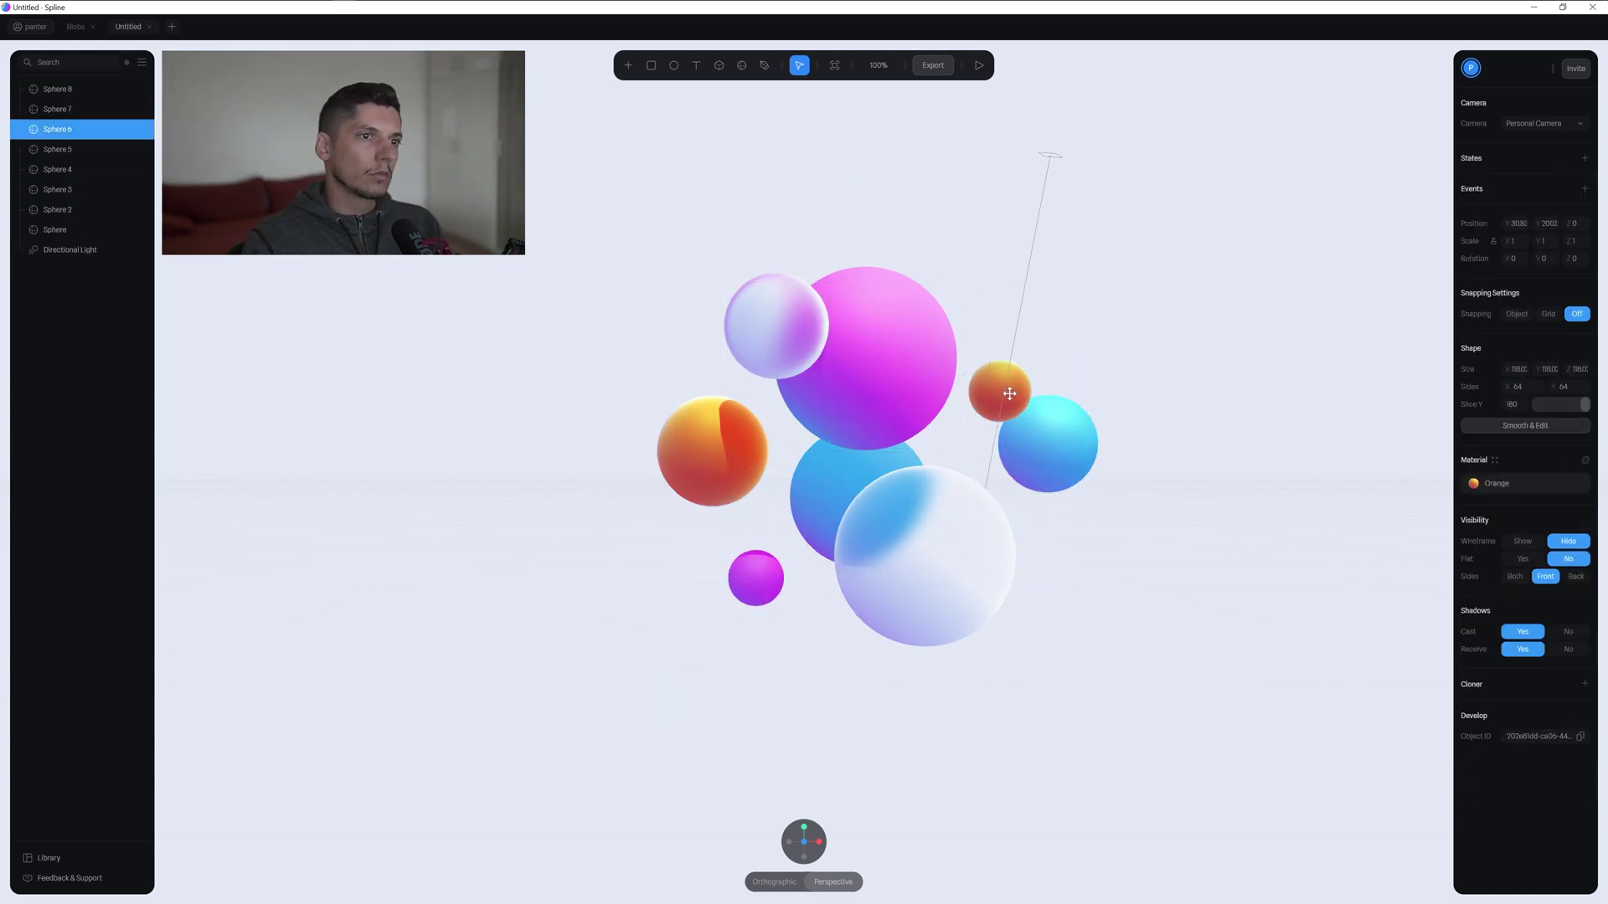
click(1195, 458)
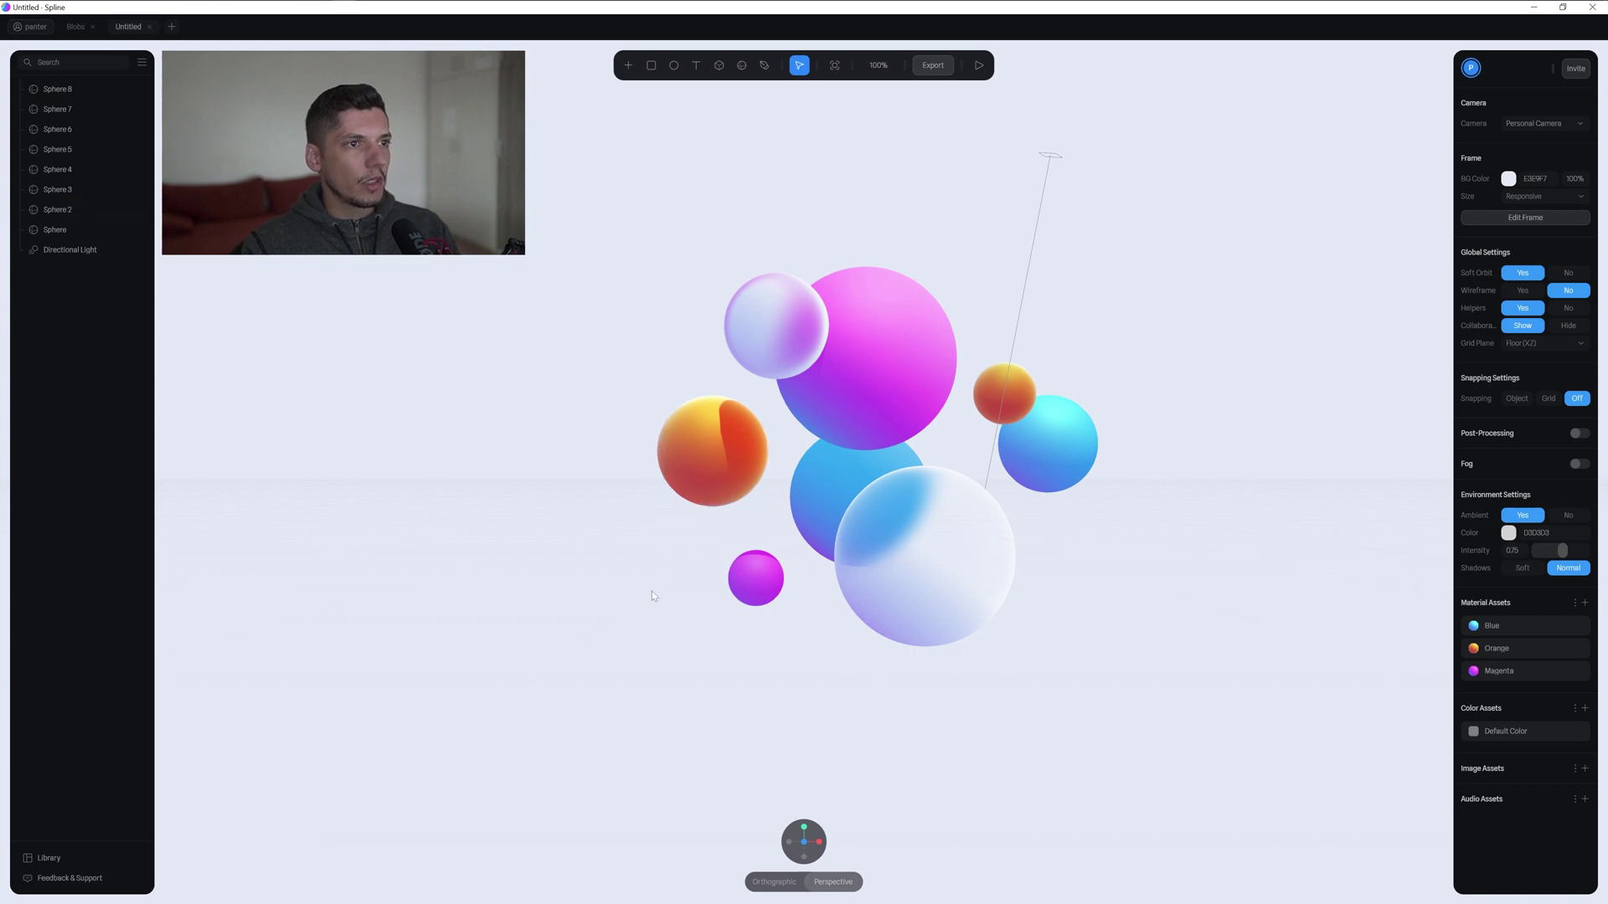
Move the directional light sideways and forward so the spheres are lit more from the front right.
click(1050, 154)
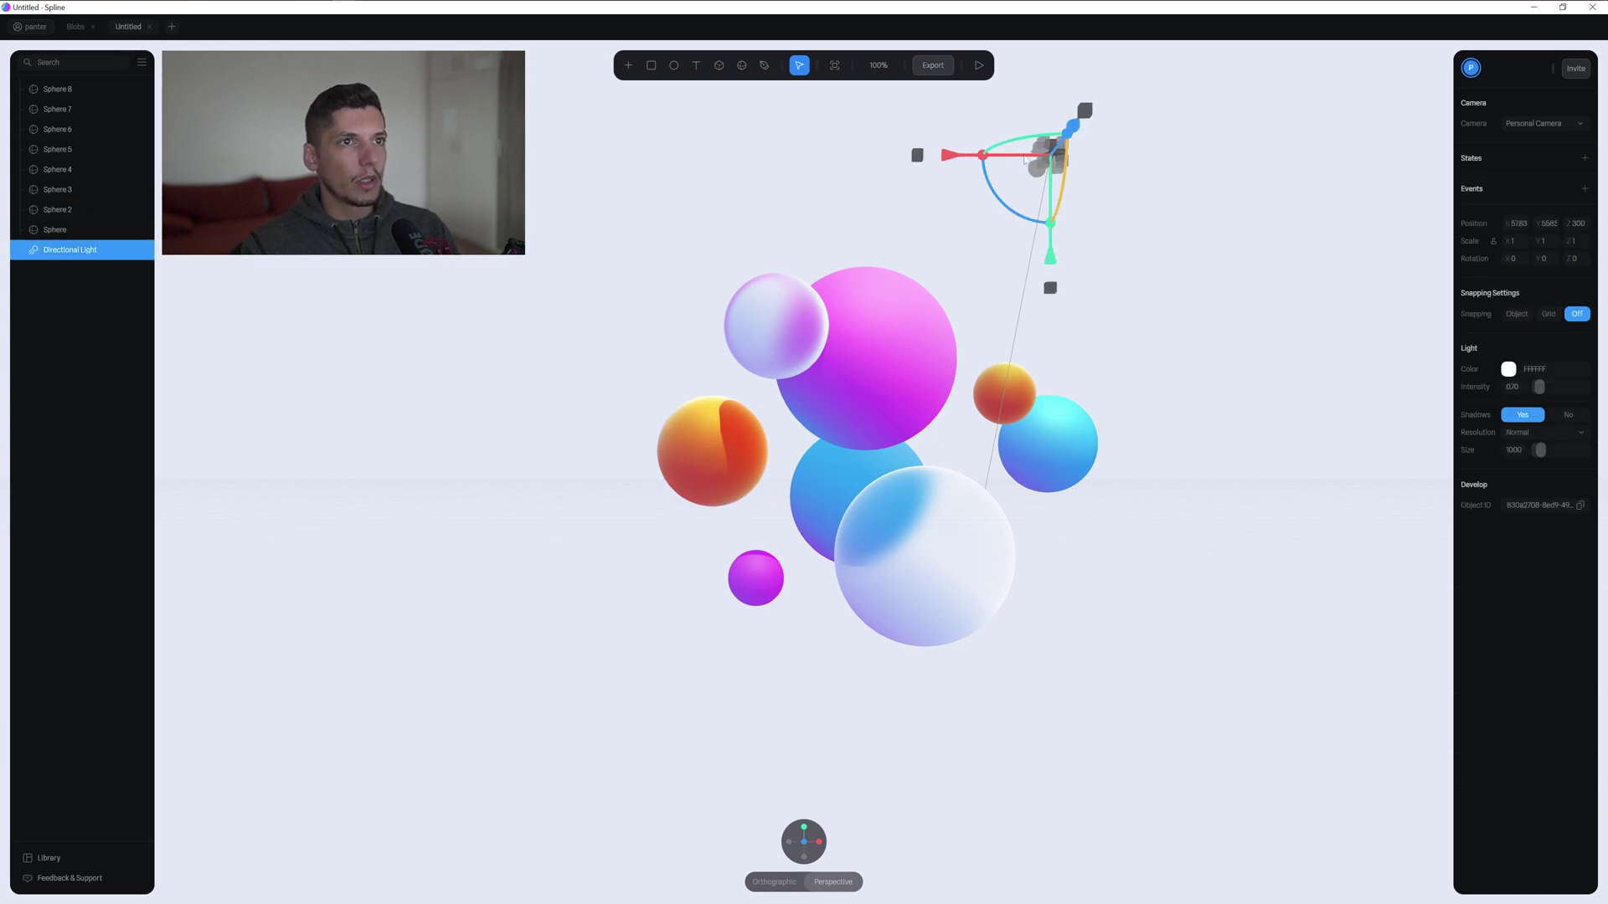
mouse_move(958, 157)
mouse_down()
mouse_move(1322, 209)
mouse_move(1173, 168)
mouse_move(1005, 344)
mouse_move(1143, 147)
mouse_move(1054, 121)
mouse_move(1170, 360)
mouse_move(1331, 299)
mouse_up()
click(1189, 310)
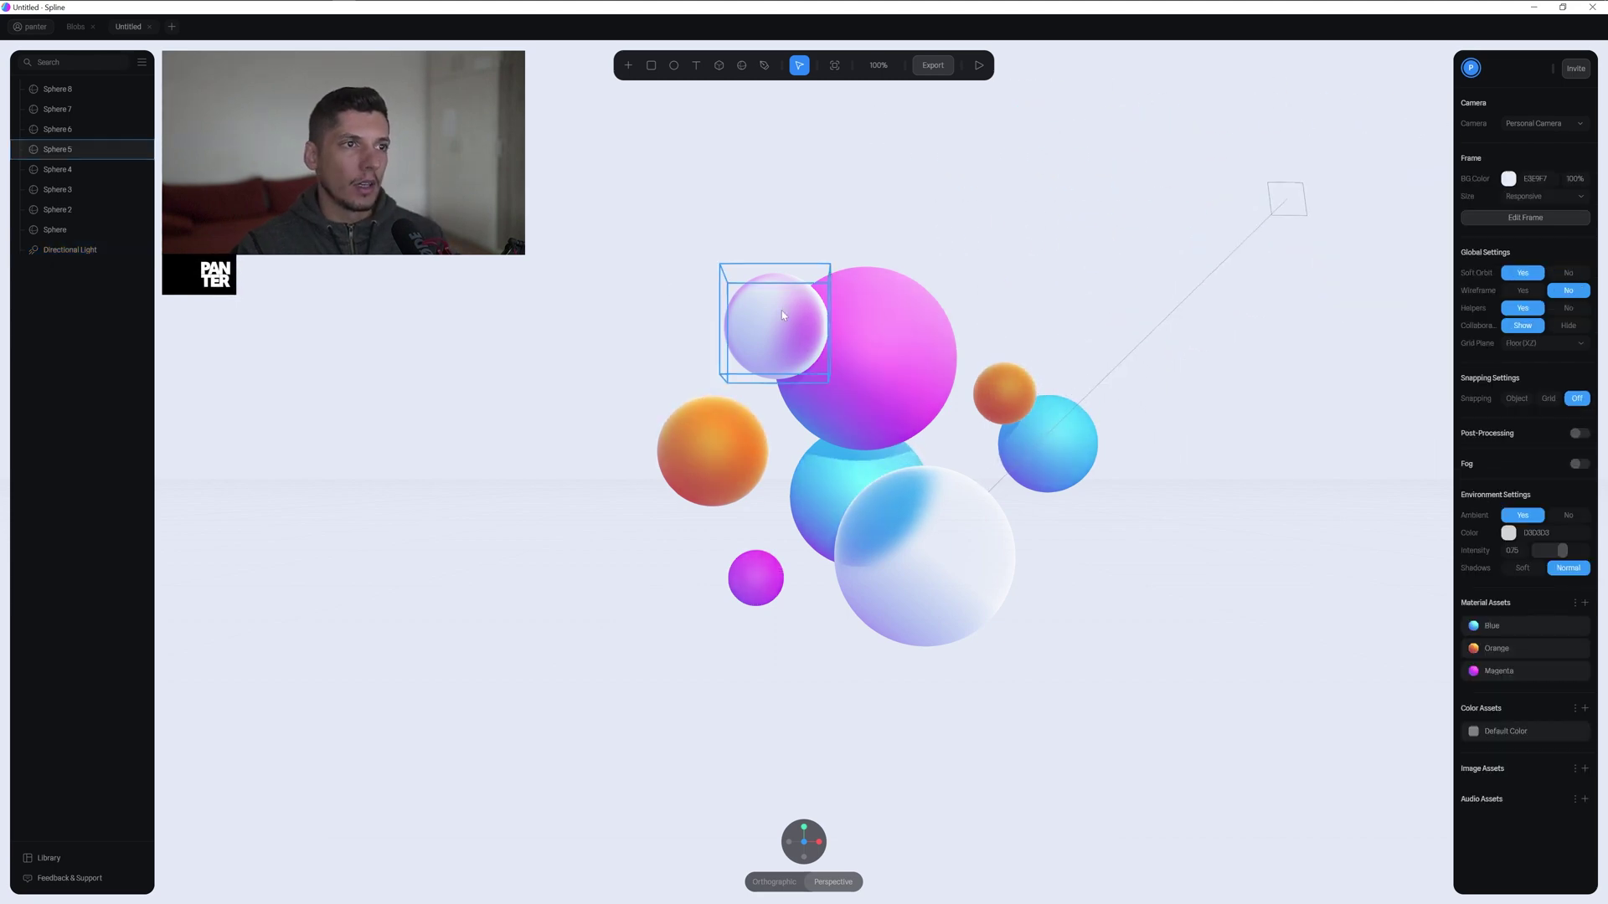
Save the upper glass sphere's material as a reusable material asset named Glass.
click(782, 315)
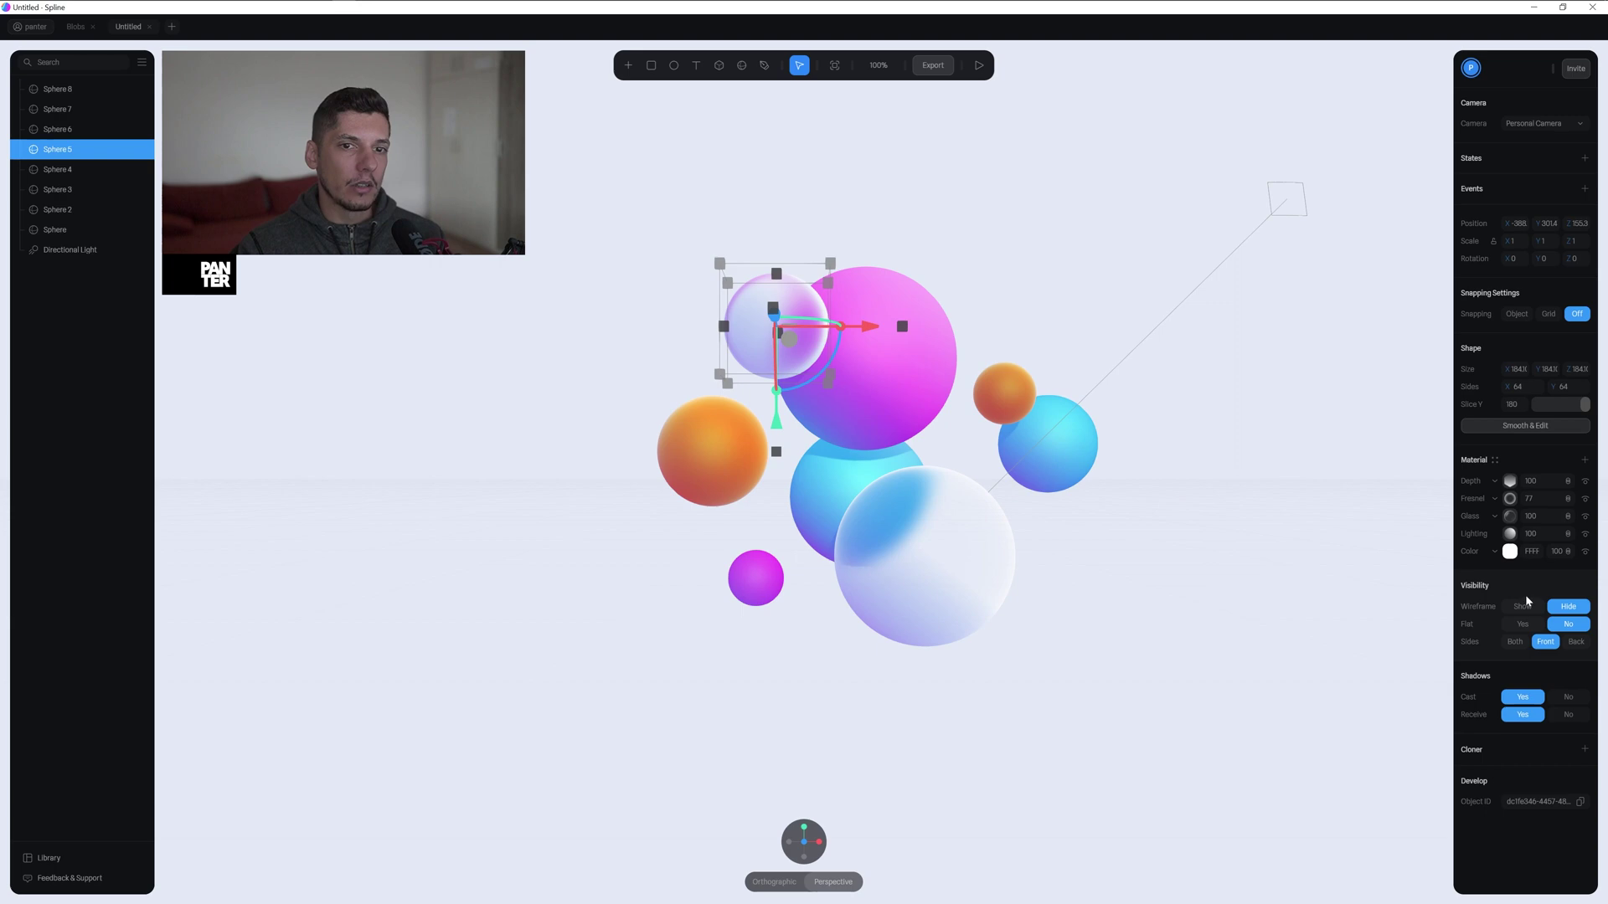
click(1497, 463)
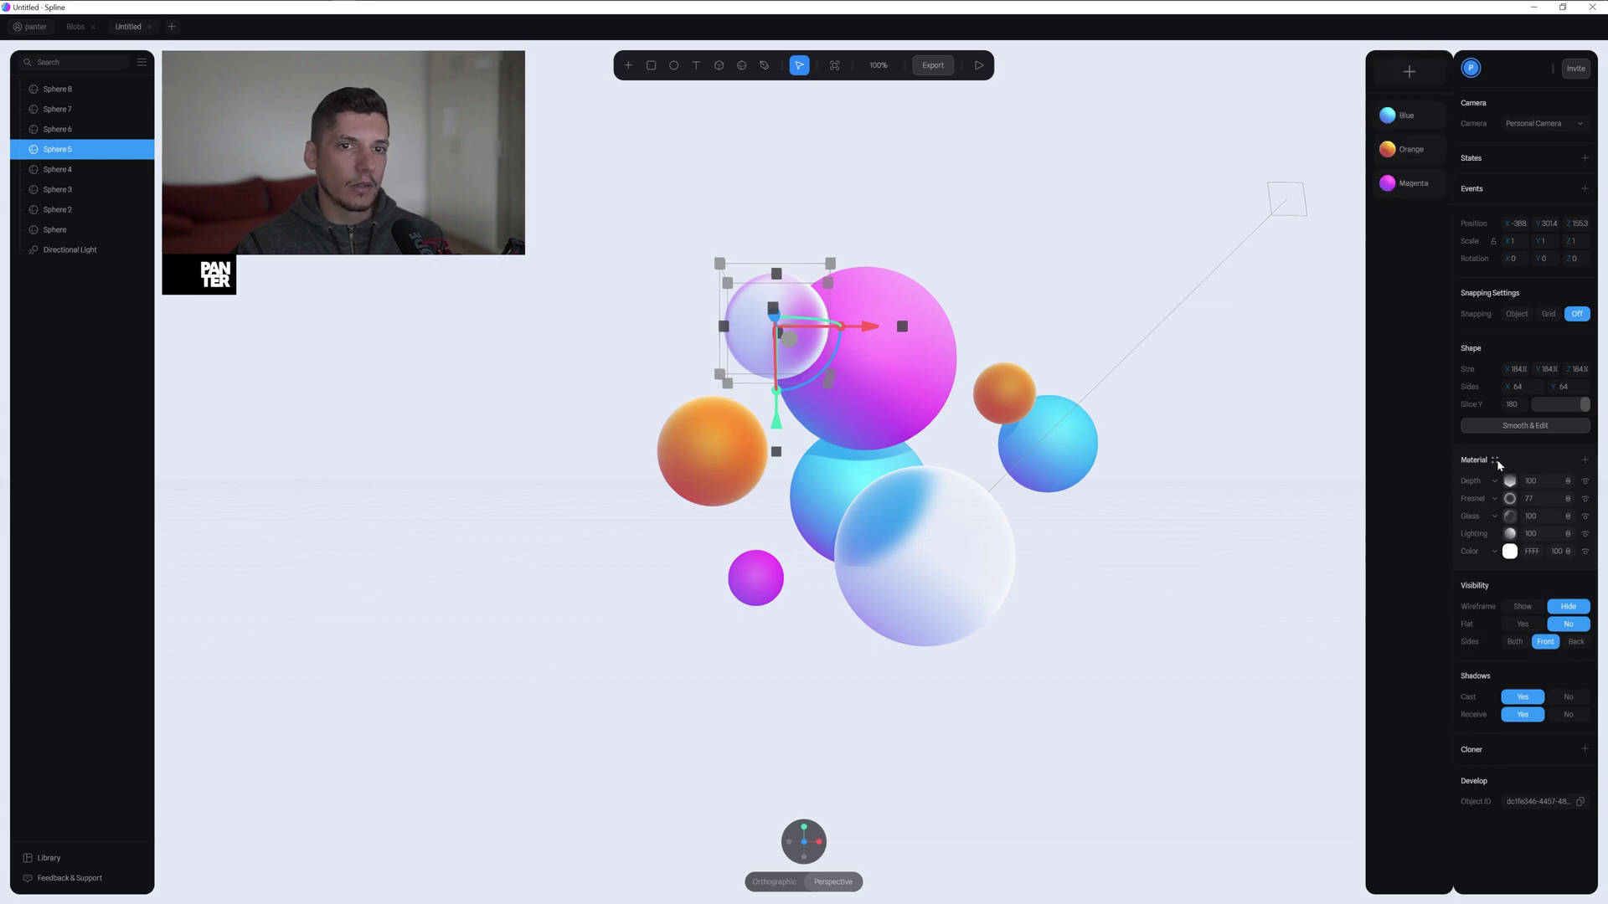
click(1410, 73)
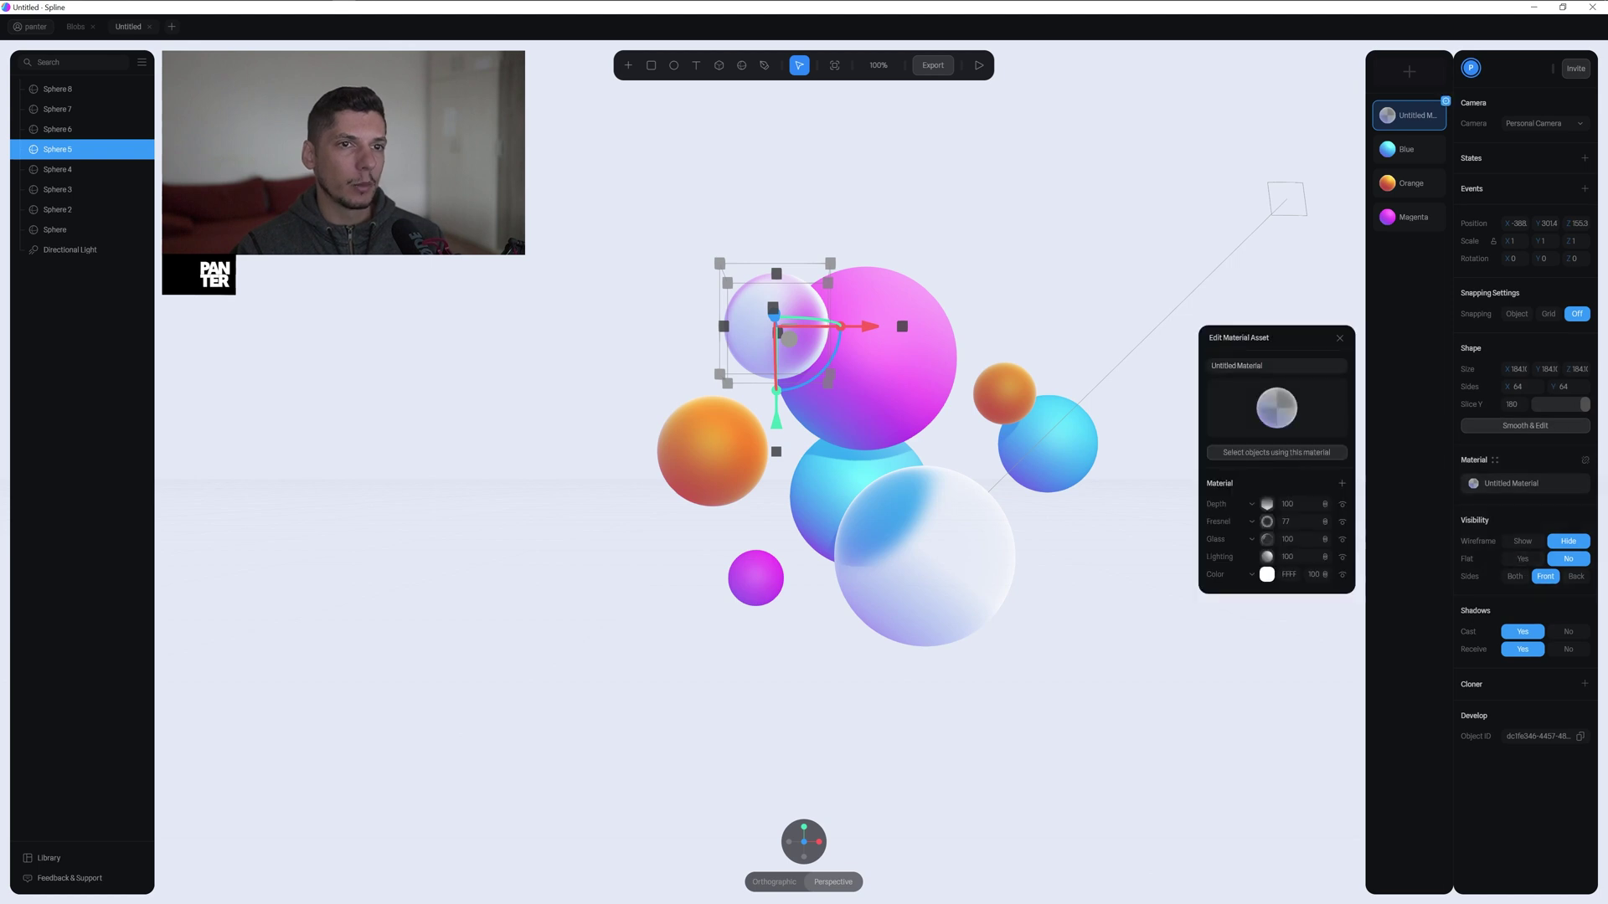
text(Gla)
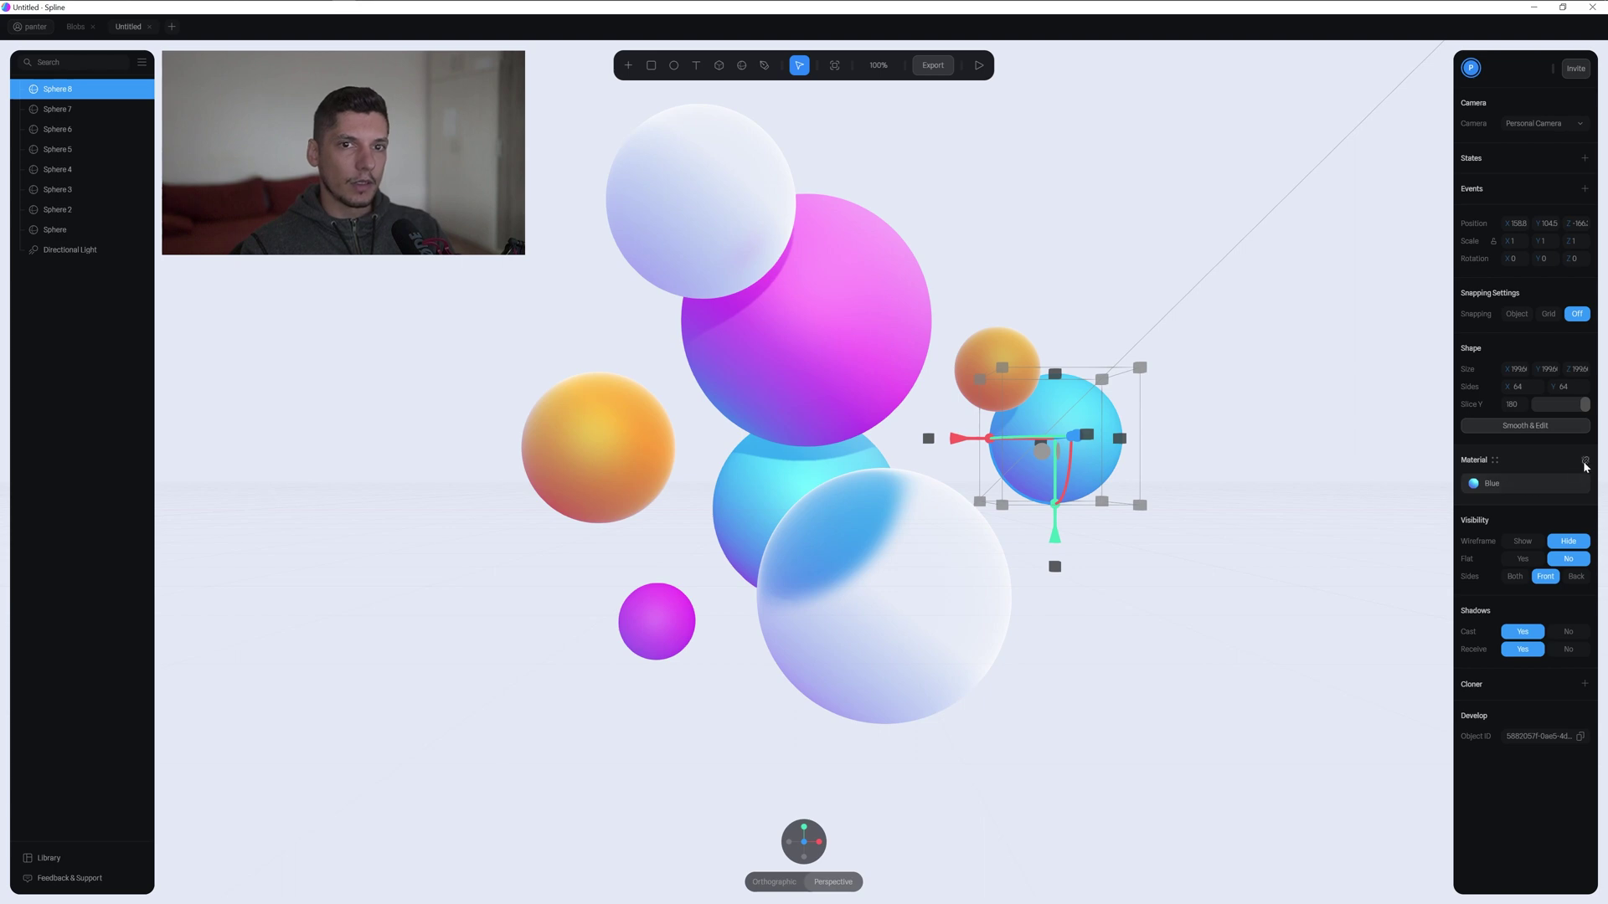
Detach the small blue sphere's material from its asset and move its top Depth layer's origin toward the sphere's lower left.
click(1585, 461)
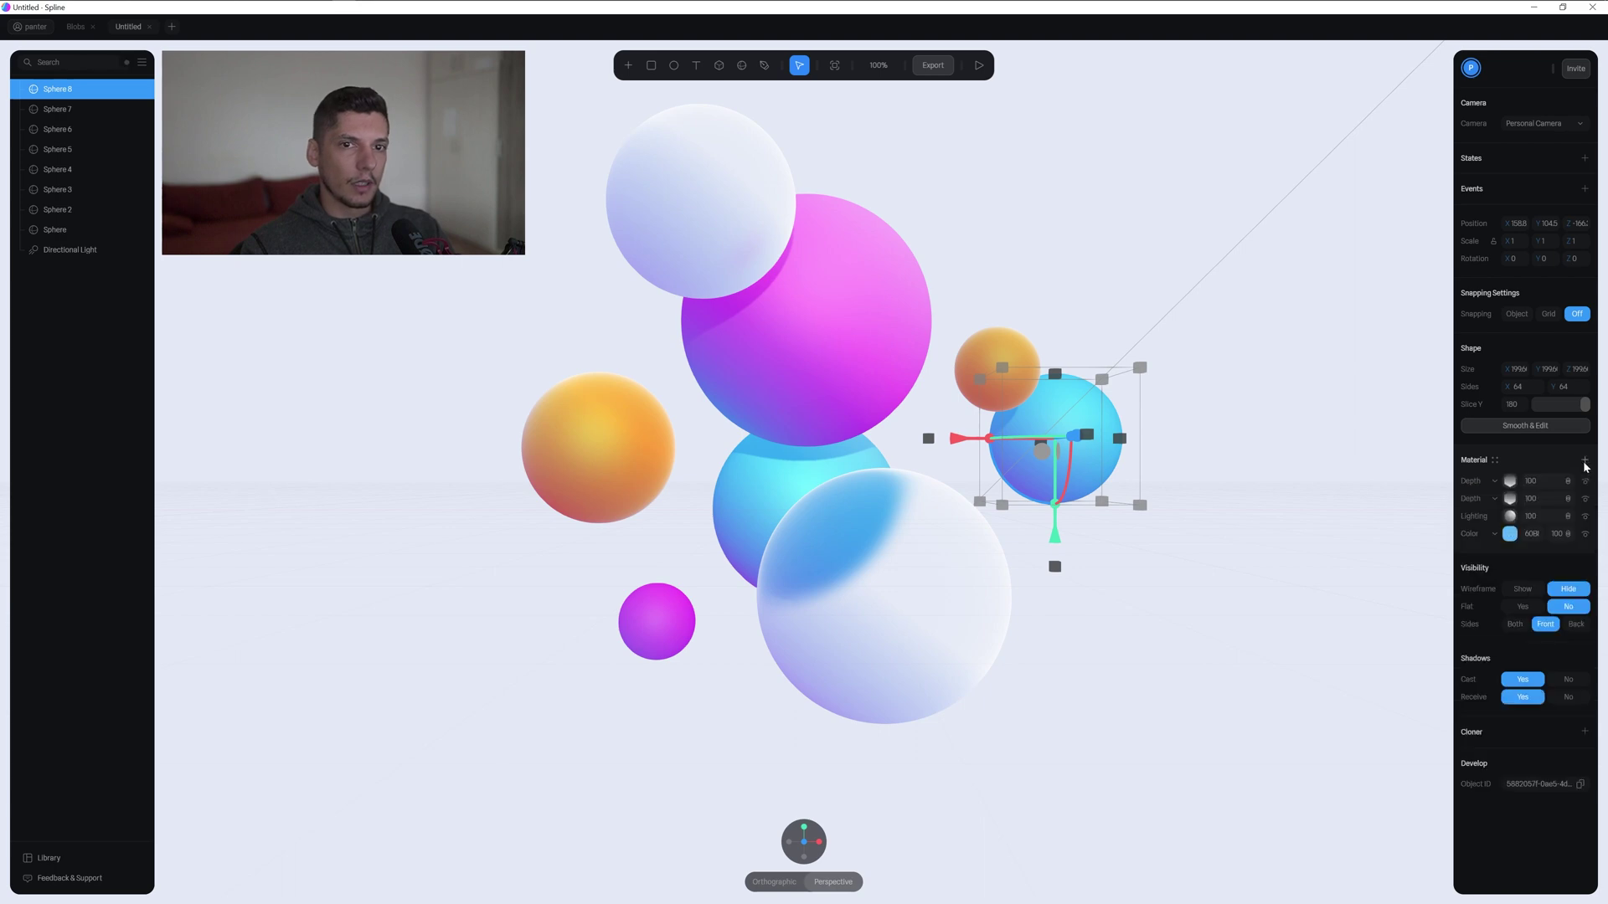
click(1511, 483)
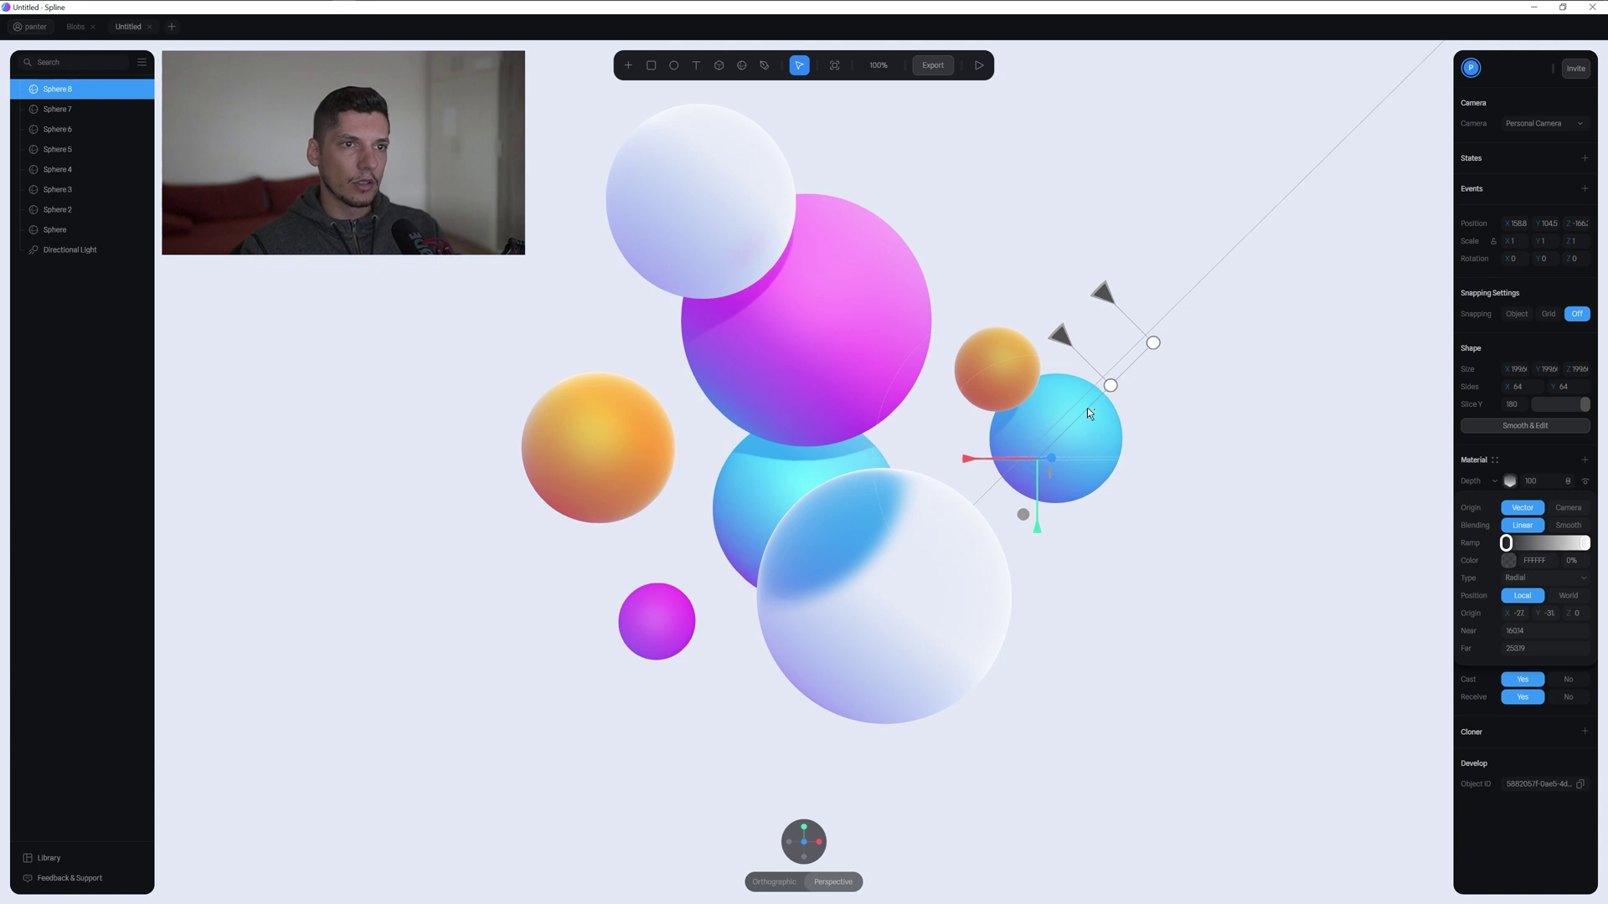
drag(1087, 385, 1055, 437)
drag(992, 575, 989, 581)
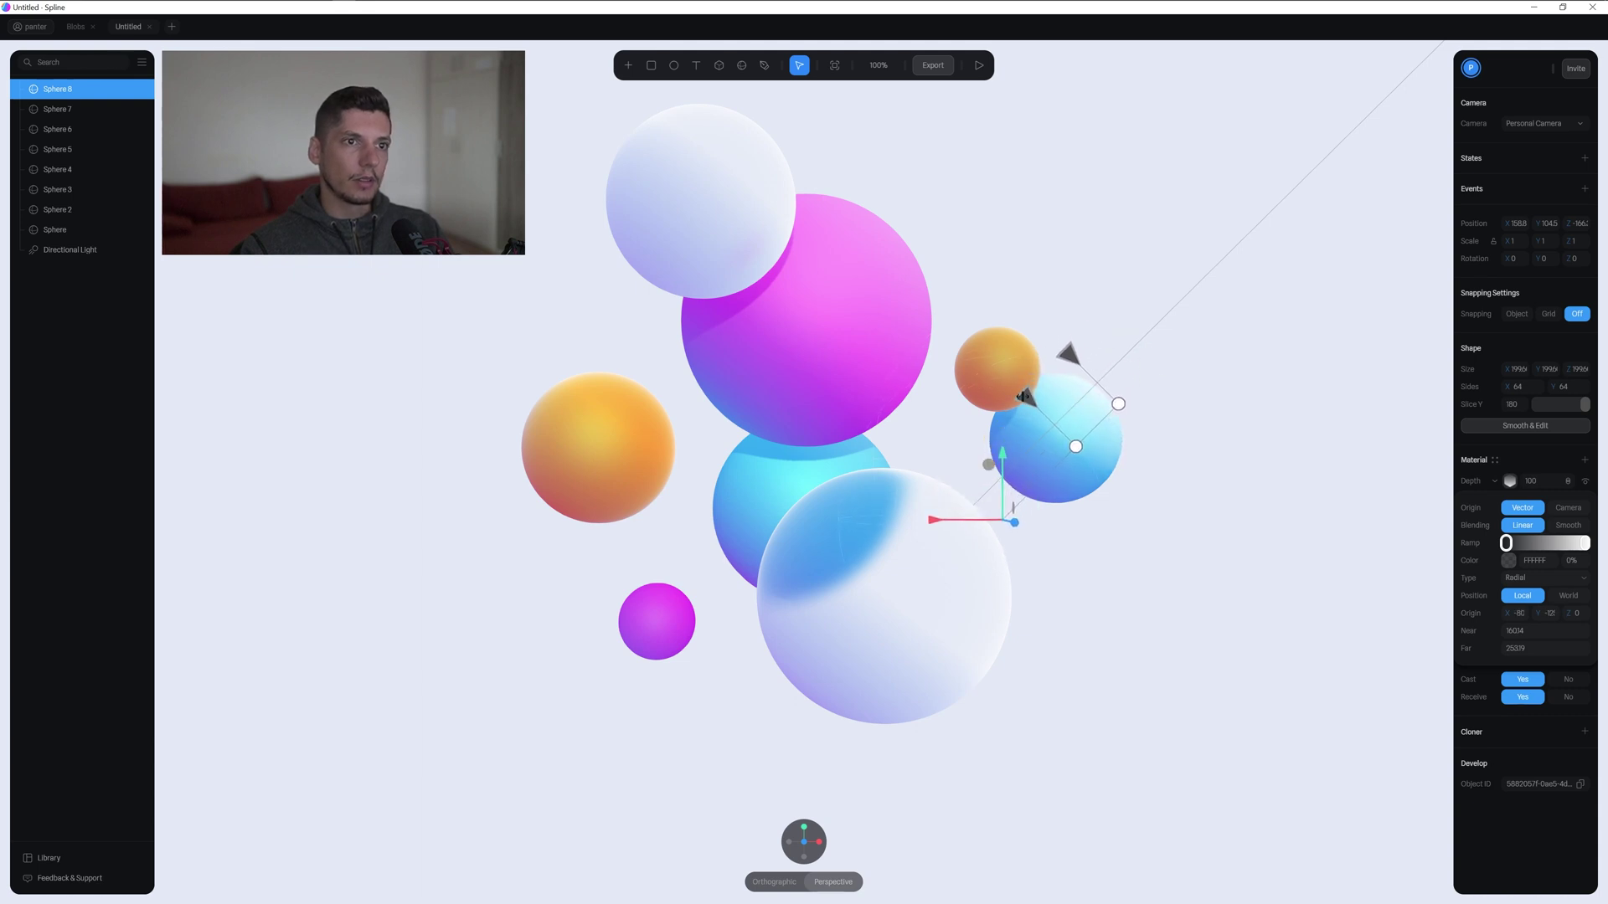
Fine-tune the near and far distances of the small blue sphere's white Depth gradient.
mouse_move(1026, 396)
mouse_down()
mouse_move(966, 459)
mouse_move(1012, 445)
mouse_move(989, 459)
mouse_move(989, 429)
mouse_move(1029, 386)
mouse_move(1013, 395)
mouse_up()
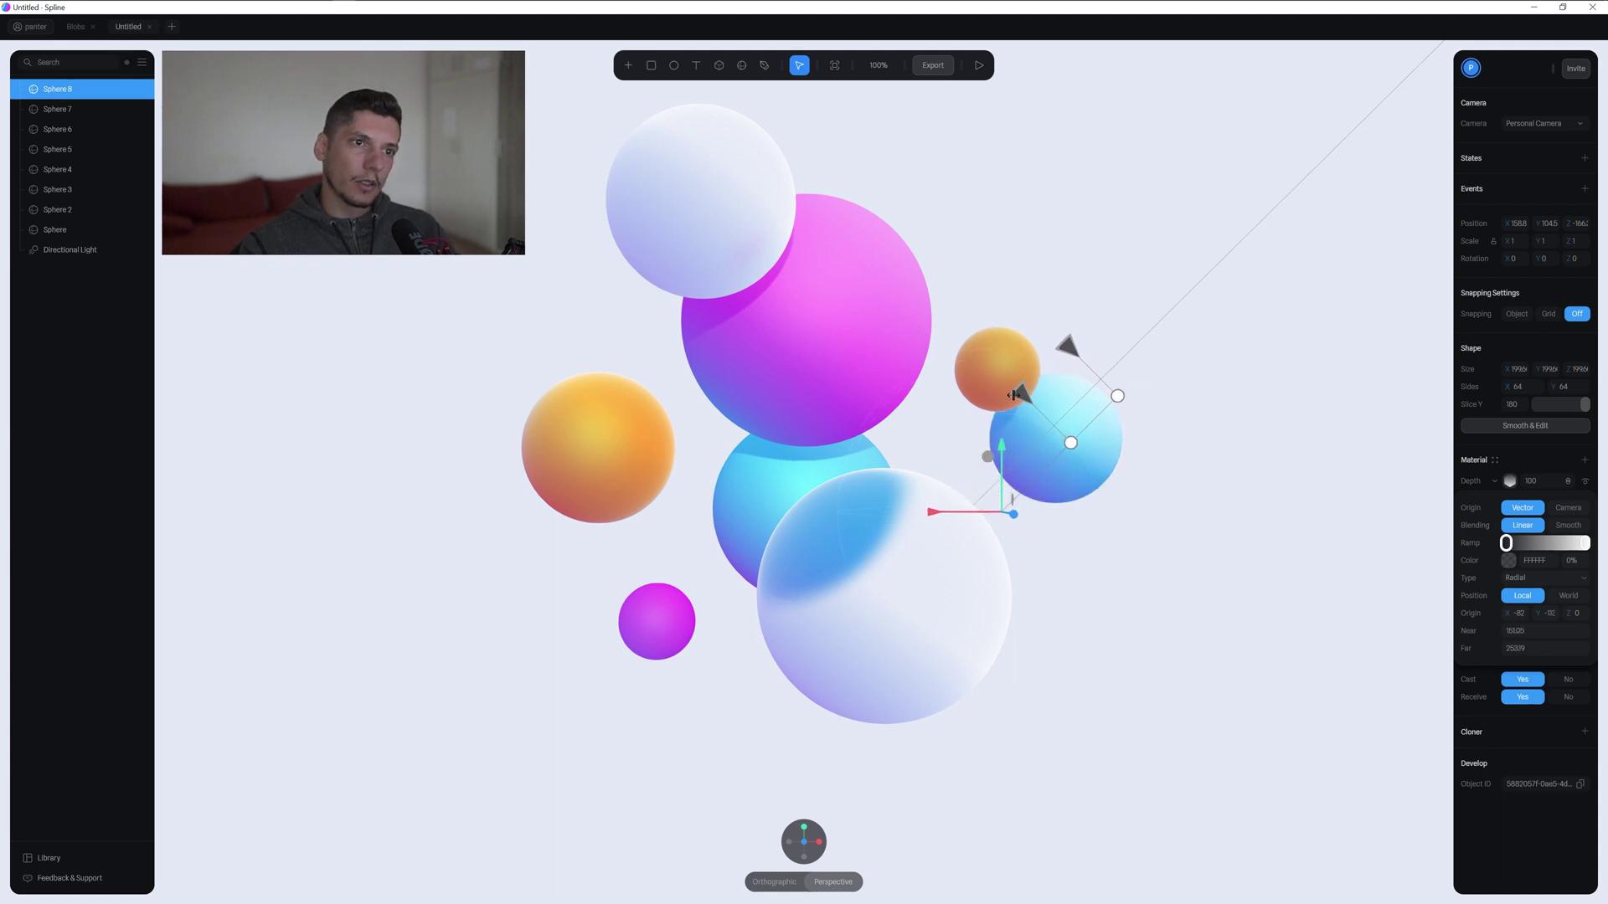
drag(1069, 344, 1059, 353)
drag(1022, 393, 1031, 385)
click(1508, 560)
Add the white Depth highlight to the small orange sphere and to the large magenta sphere's upper right edge.
click(1020, 361)
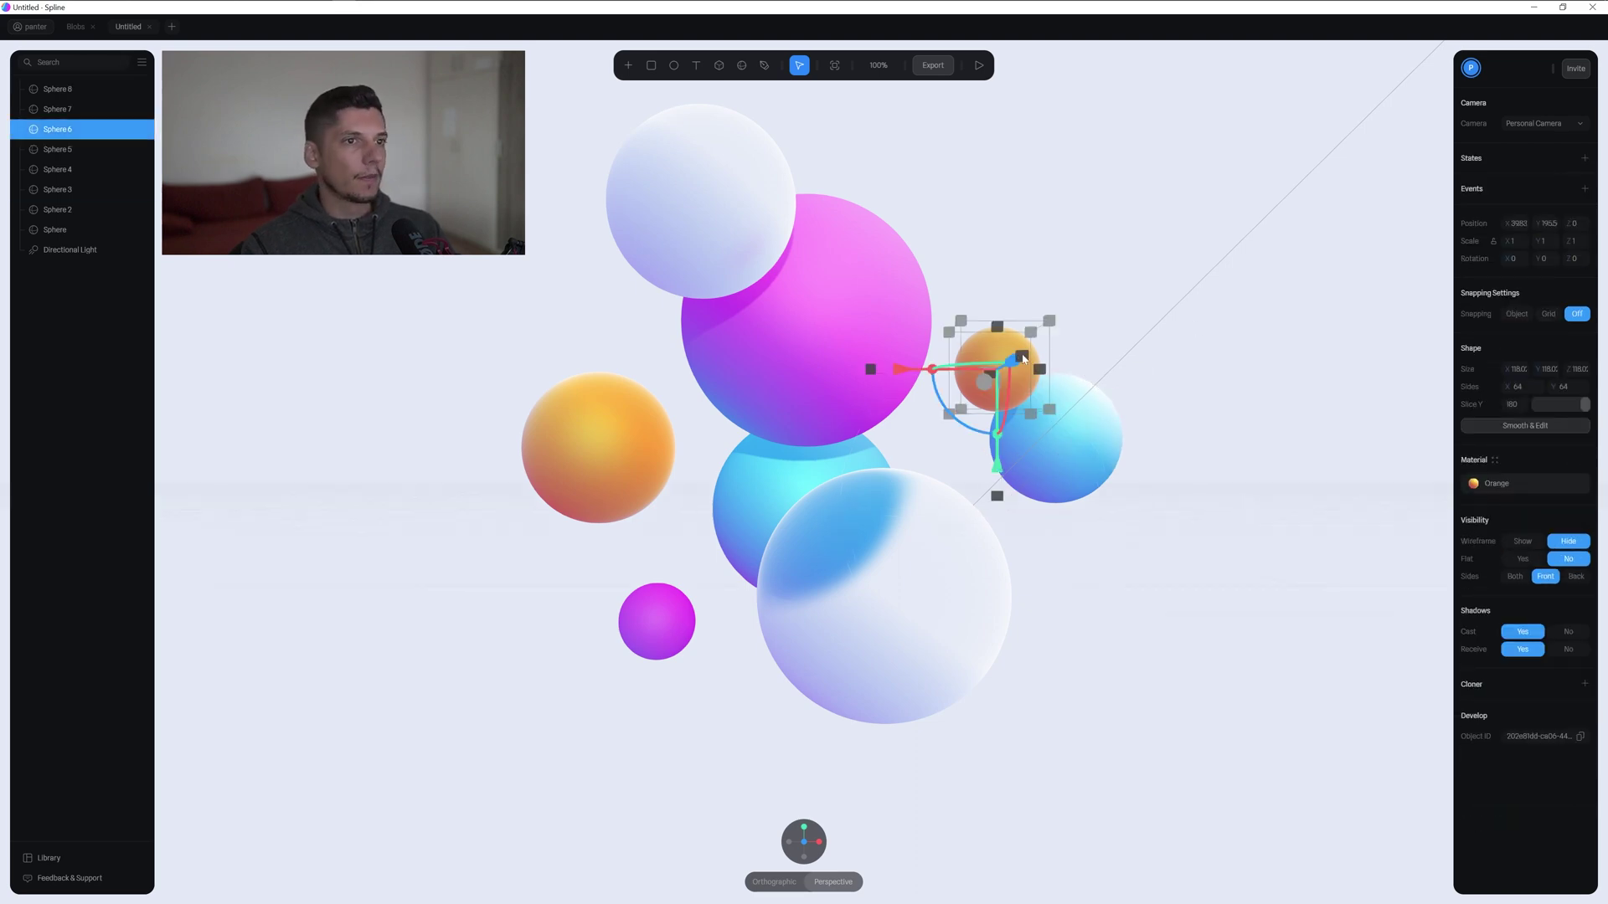
click(1511, 483)
click(890, 312)
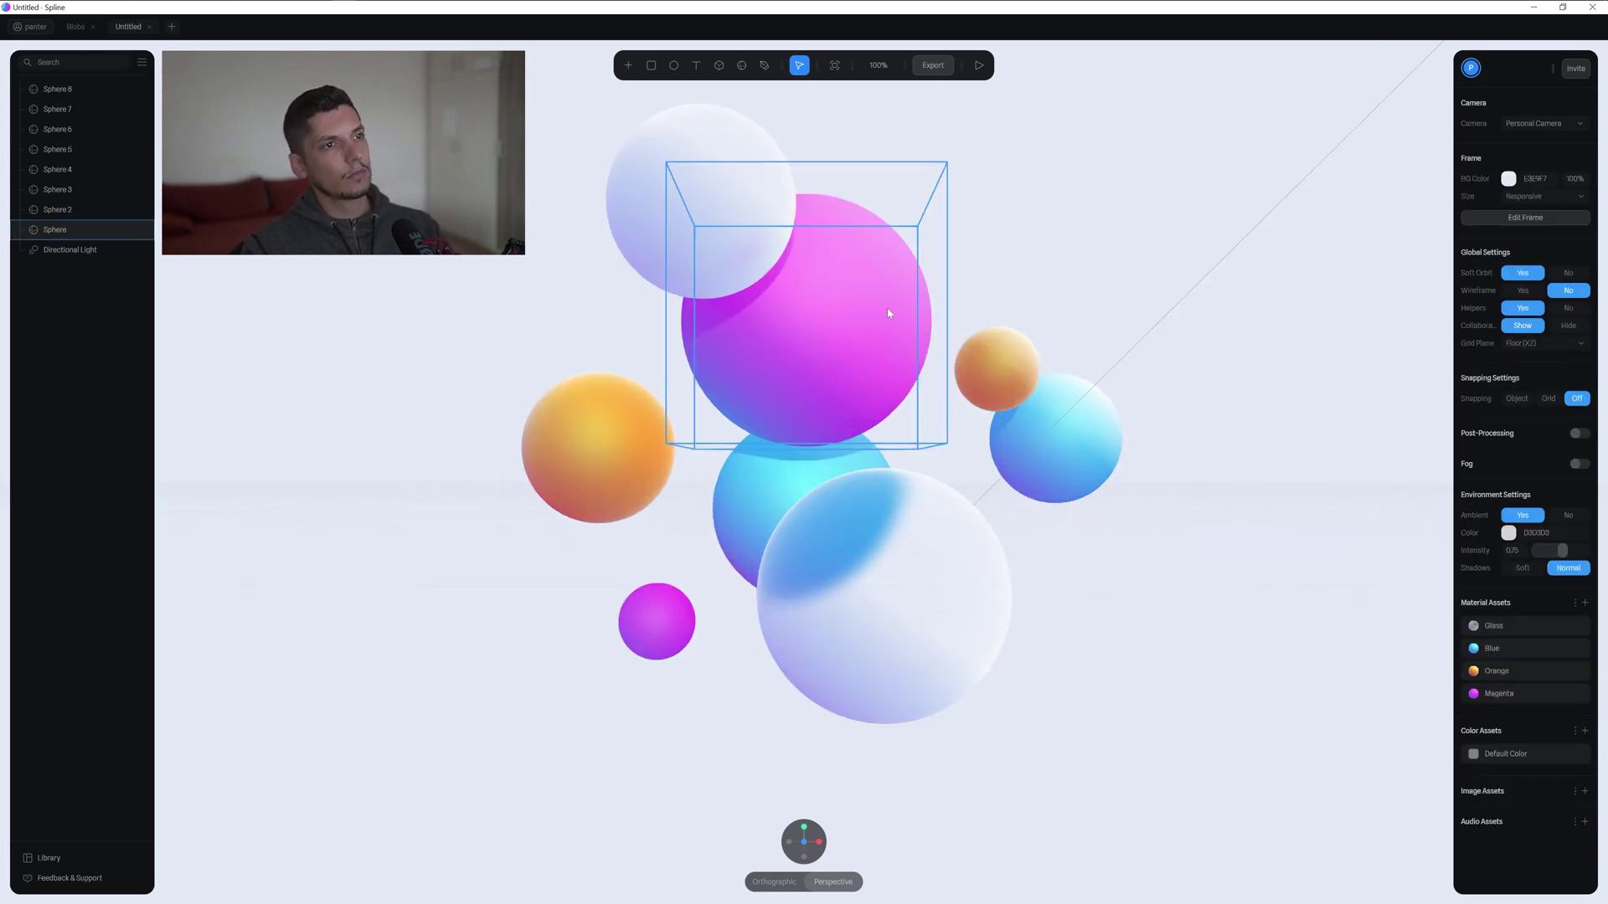
Lighten the small magenta sphere's upper side with its white Depth gradient.
click(651, 605)
click(1512, 486)
click(1231, 416)
Shift the Depth gradient of the large blue sphere behind the glass one to give it a soft white highlight.
scroll(653, 456, down, 3)
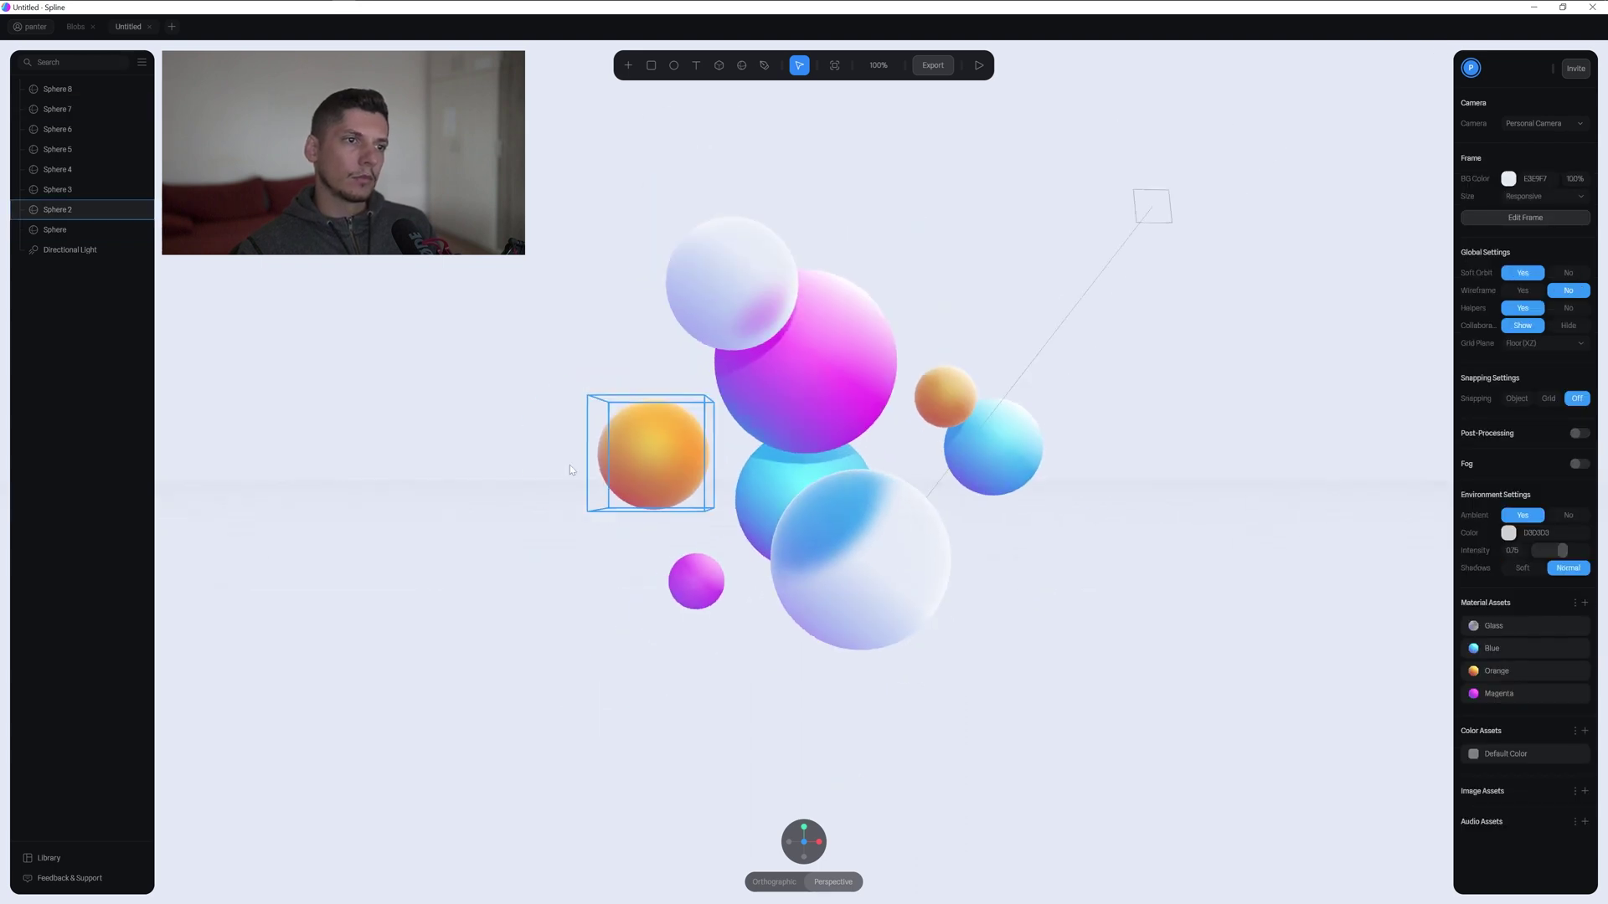
scroll(654, 456, up, 3)
click(779, 494)
click(1511, 483)
click(1511, 483)
click(1511, 483)
drag(788, 465, 787, 507)
click(1176, 562)
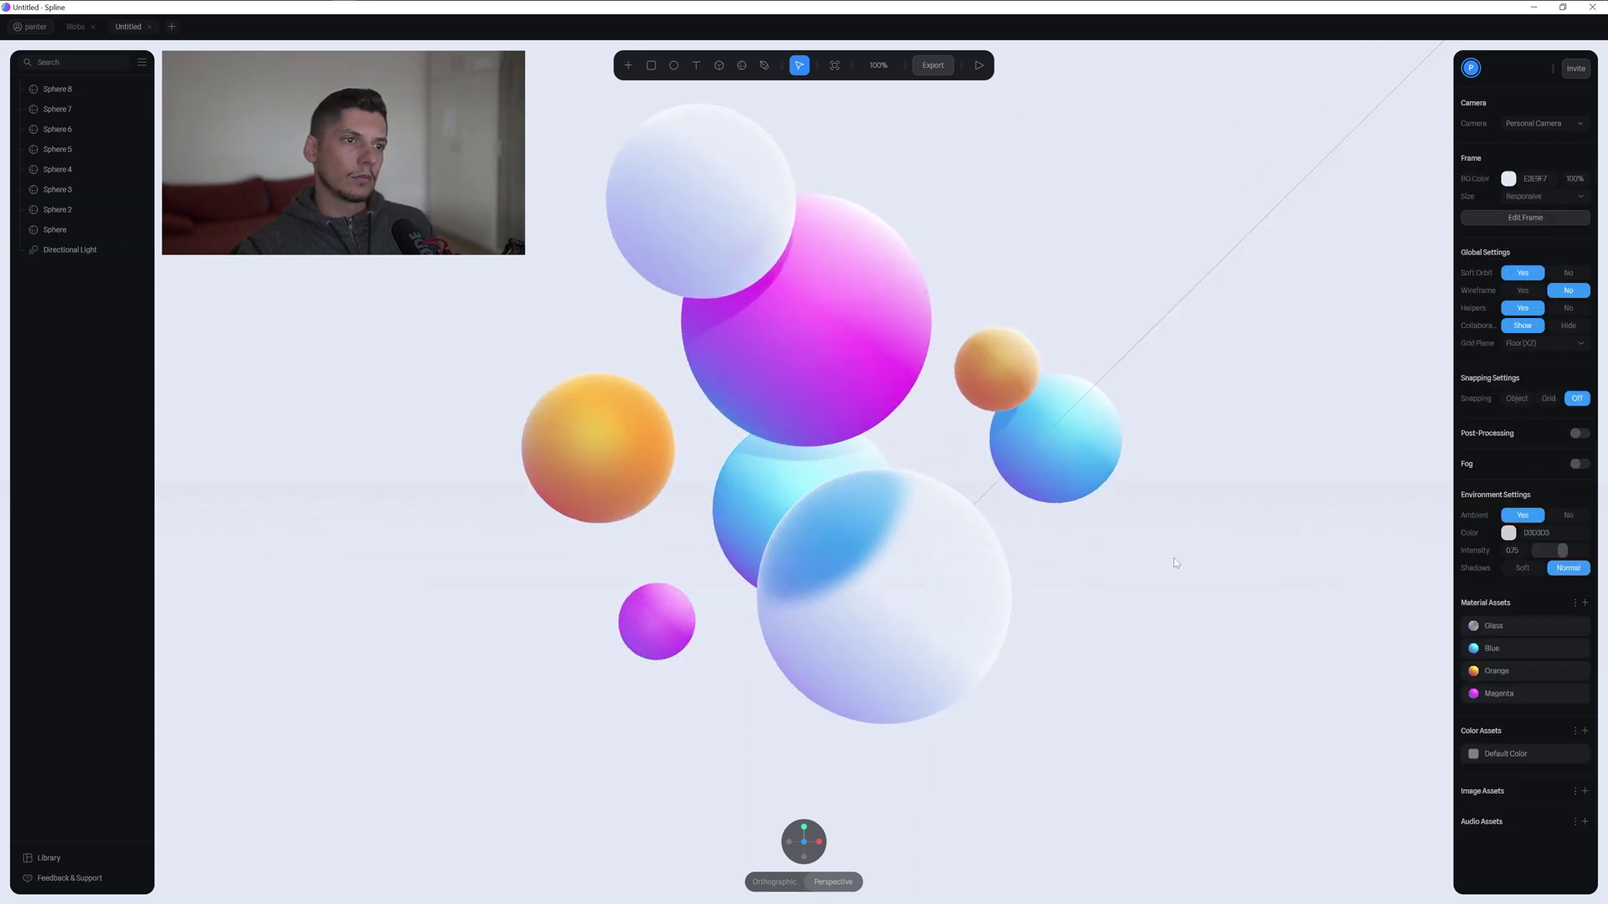
Change the scene's background color to a light lavender by shifting its hue toward violet and raising its saturation slightly.
scroll(1177, 562, down, 3)
click(1509, 180)
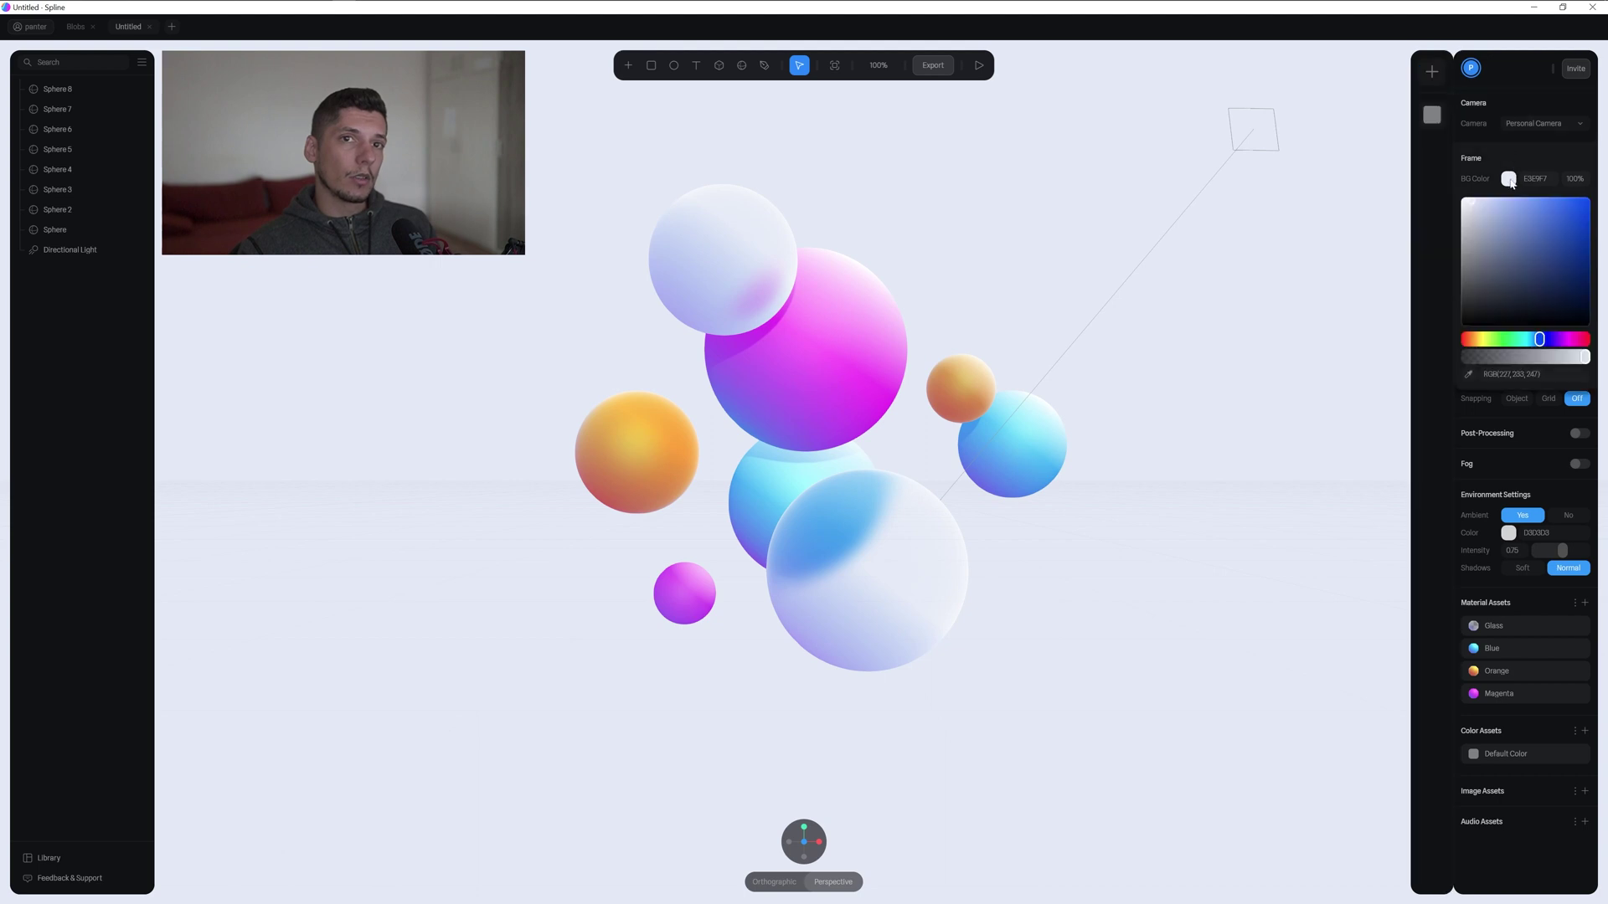
drag(1541, 340, 1555, 340)
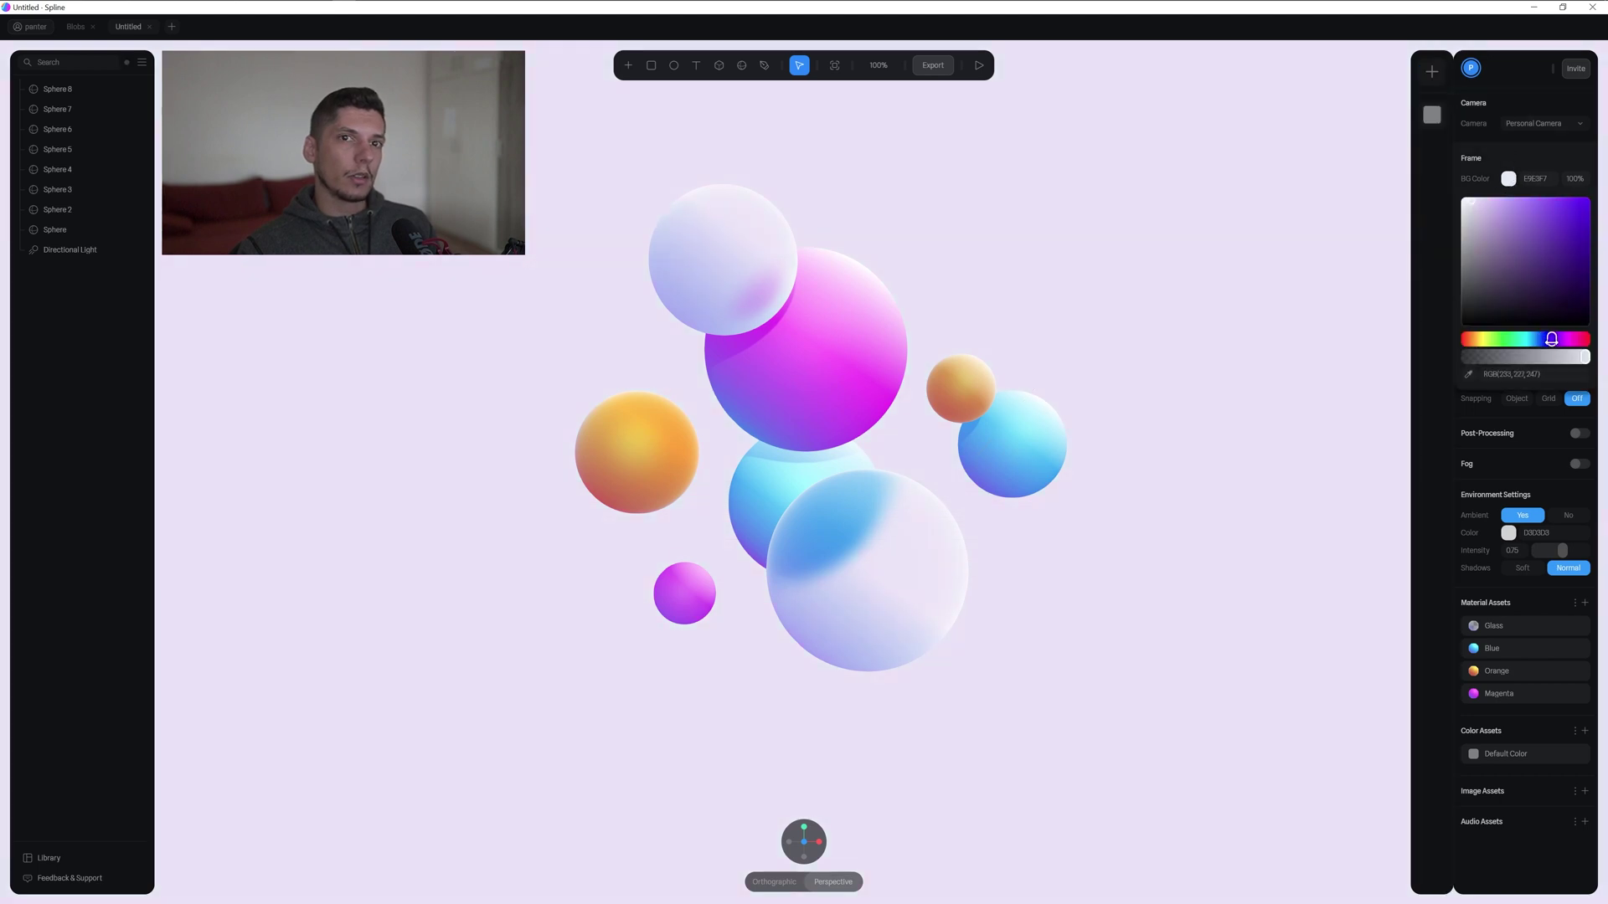
drag(1474, 202, 1478, 205)
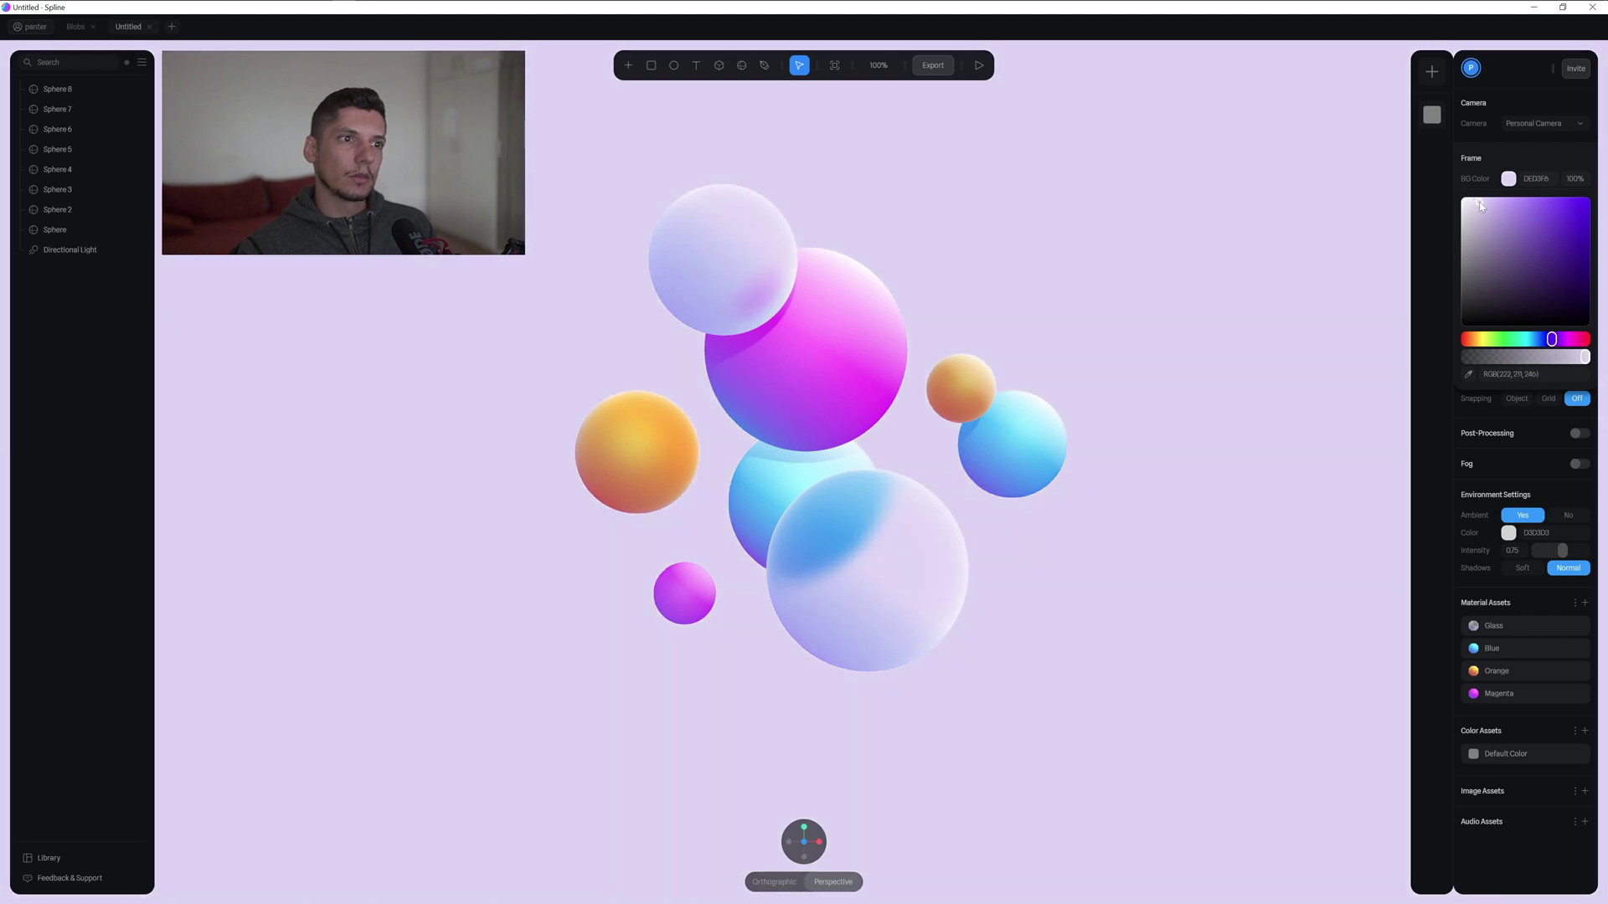
click(1169, 305)
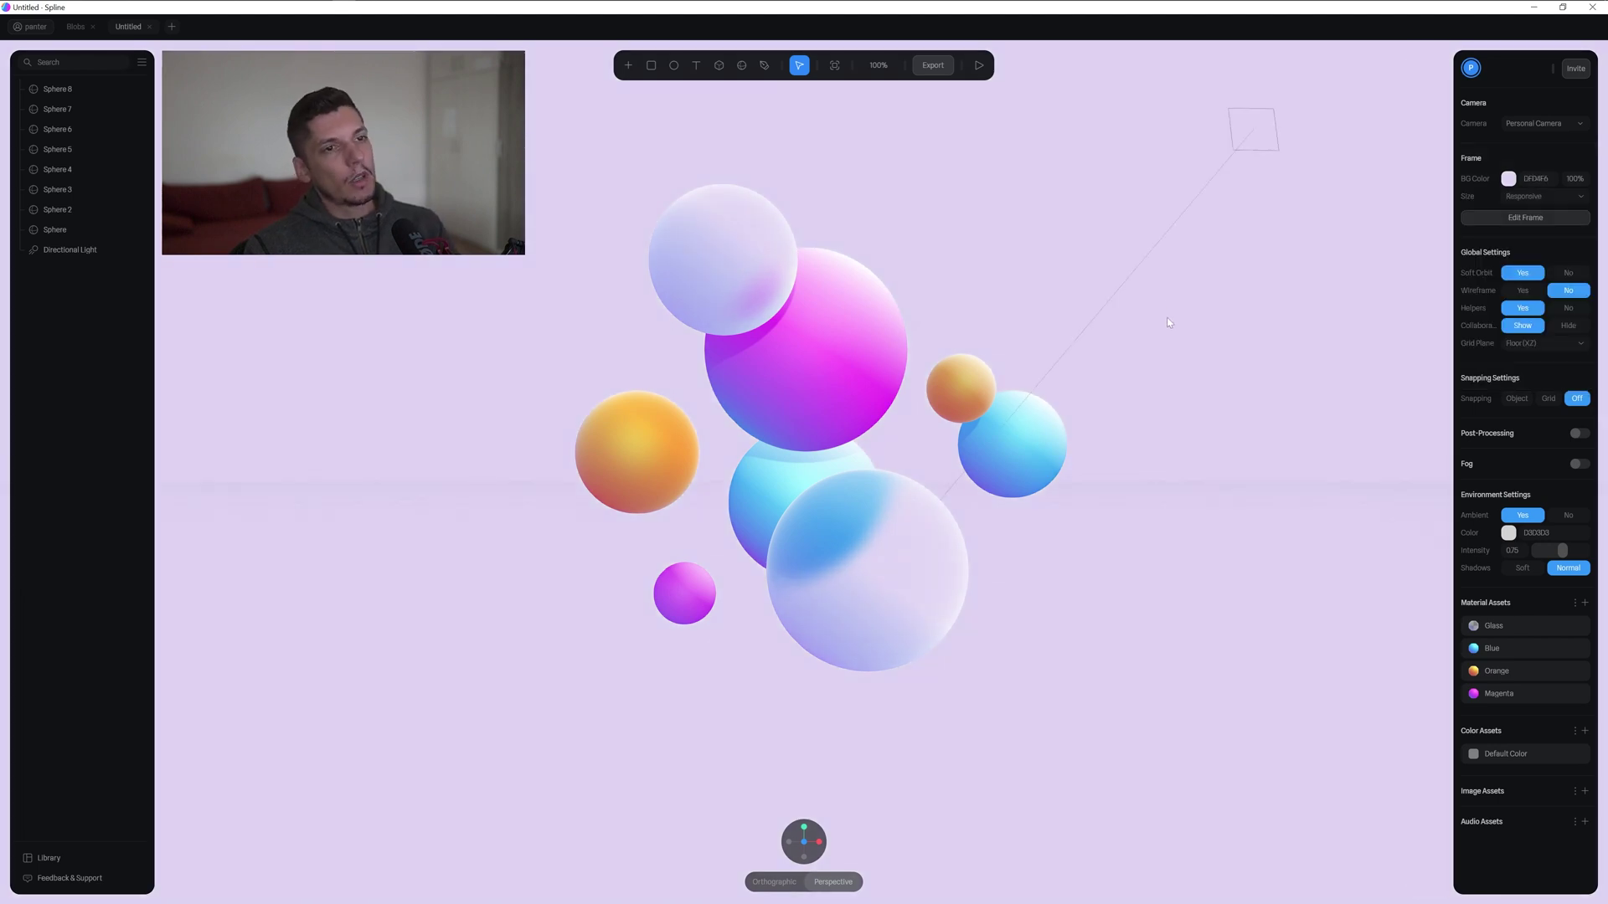
Move the small blue sphere farther back in depth, away from the main group.
drag(1129, 355, 955, 443)
click(953, 442)
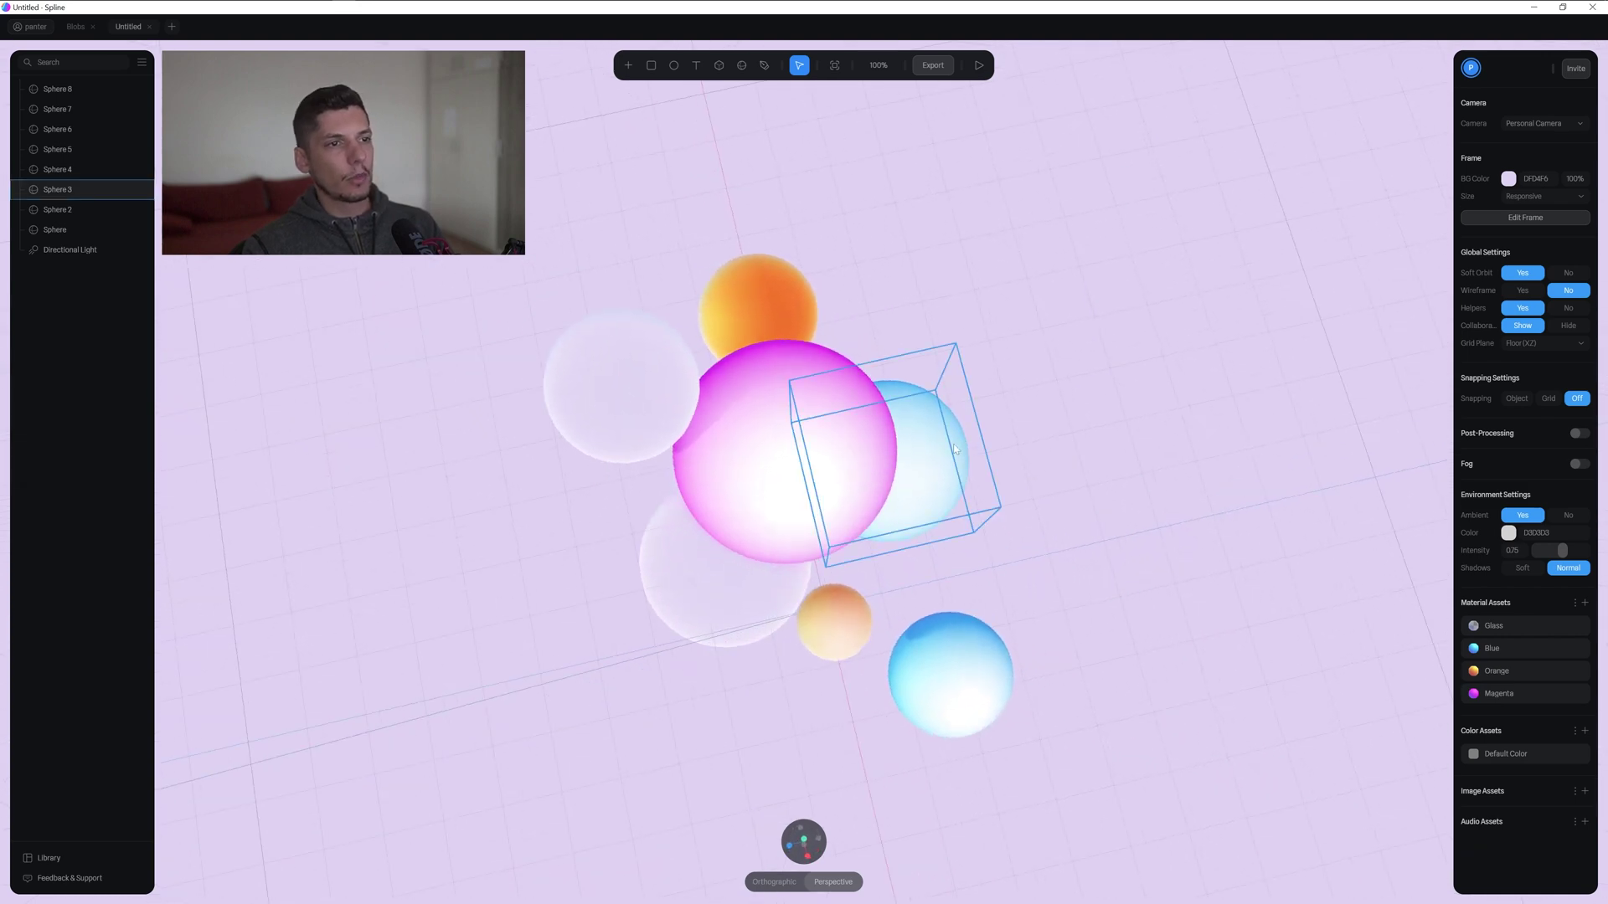
click(967, 671)
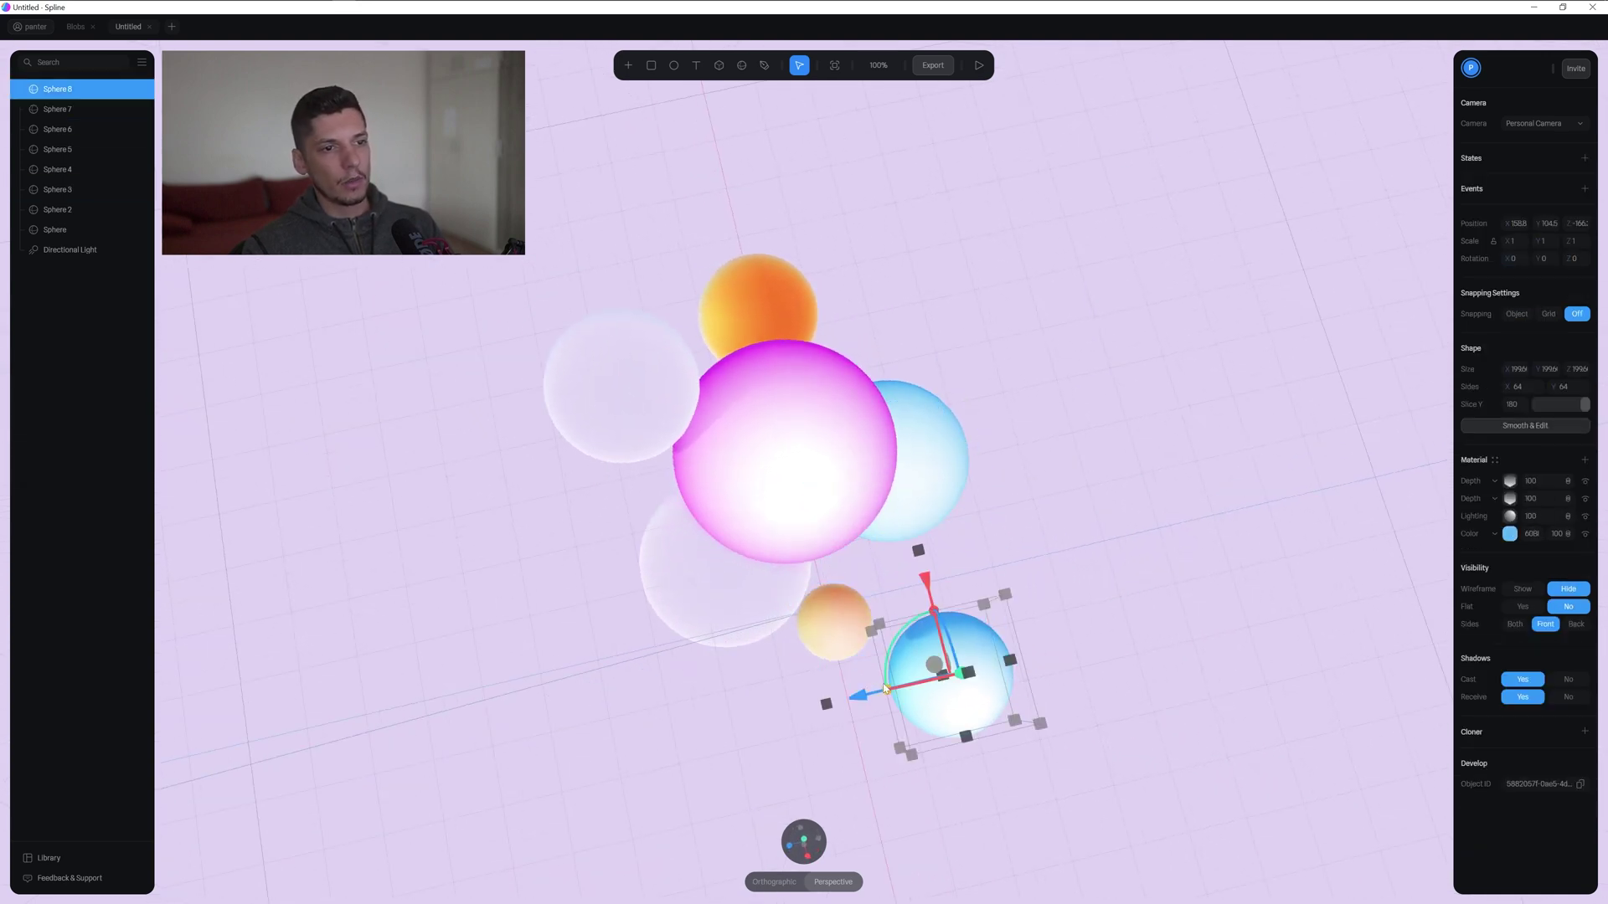
drag(865, 702, 1100, 646)
alt+drag(922, 645, 1257, 536)
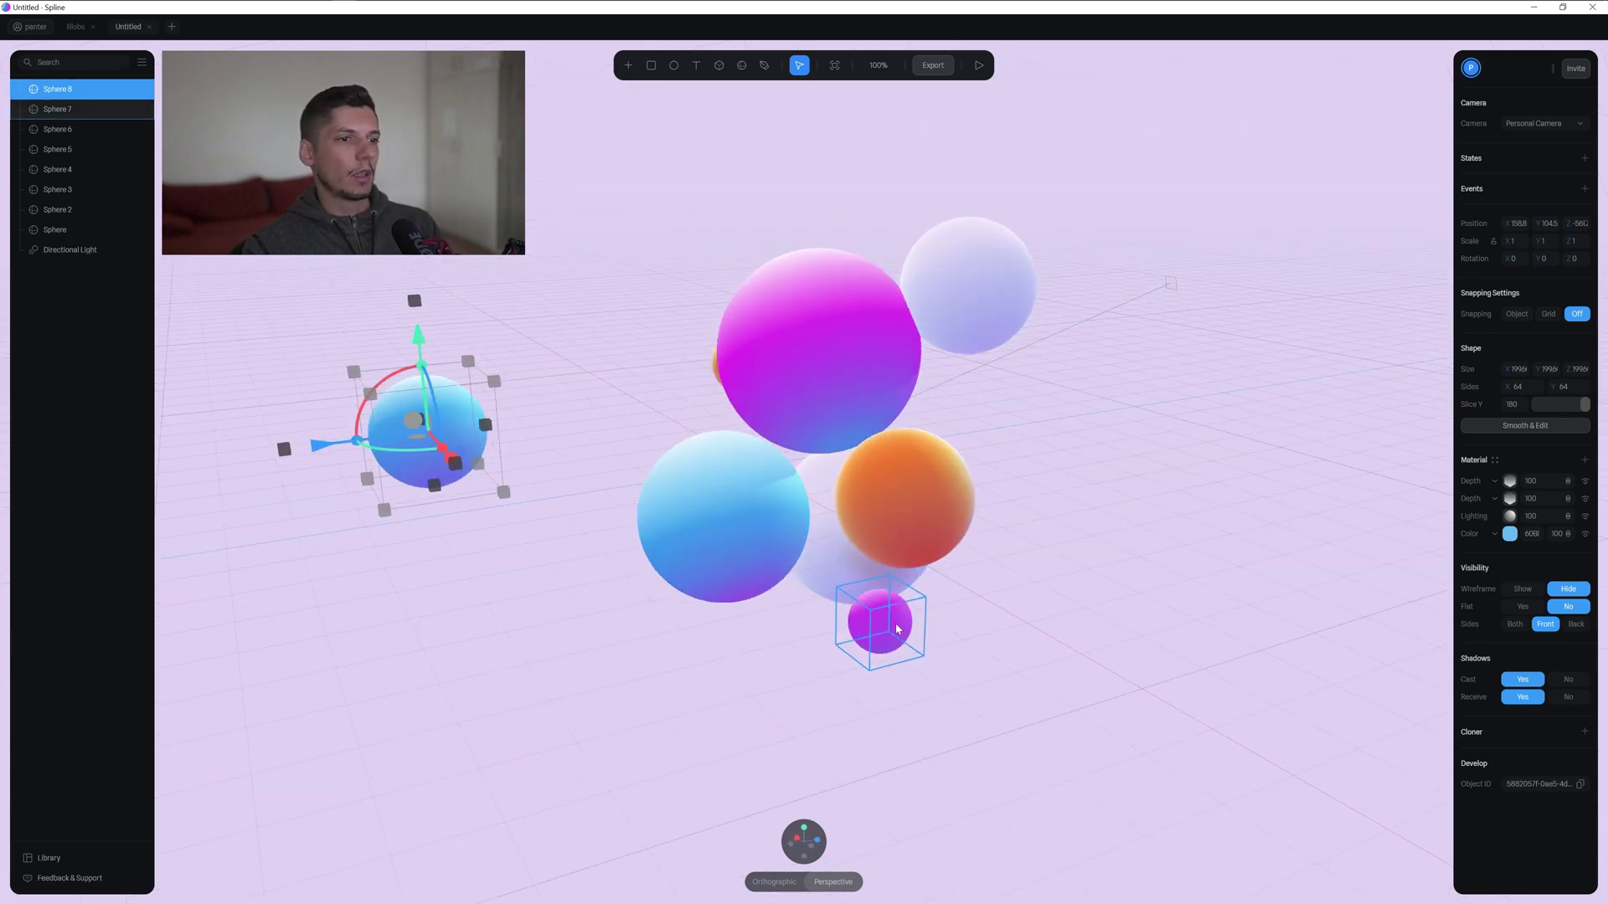
Push the small magenta sphere and both blue spheres farther back in depth to separate them from the main group.
click(891, 626)
drag(800, 646, 376, 649)
click(427, 431)
drag(321, 445, 249, 455)
drag(518, 710, 564, 700)
click(686, 564)
drag(632, 534, 575, 544)
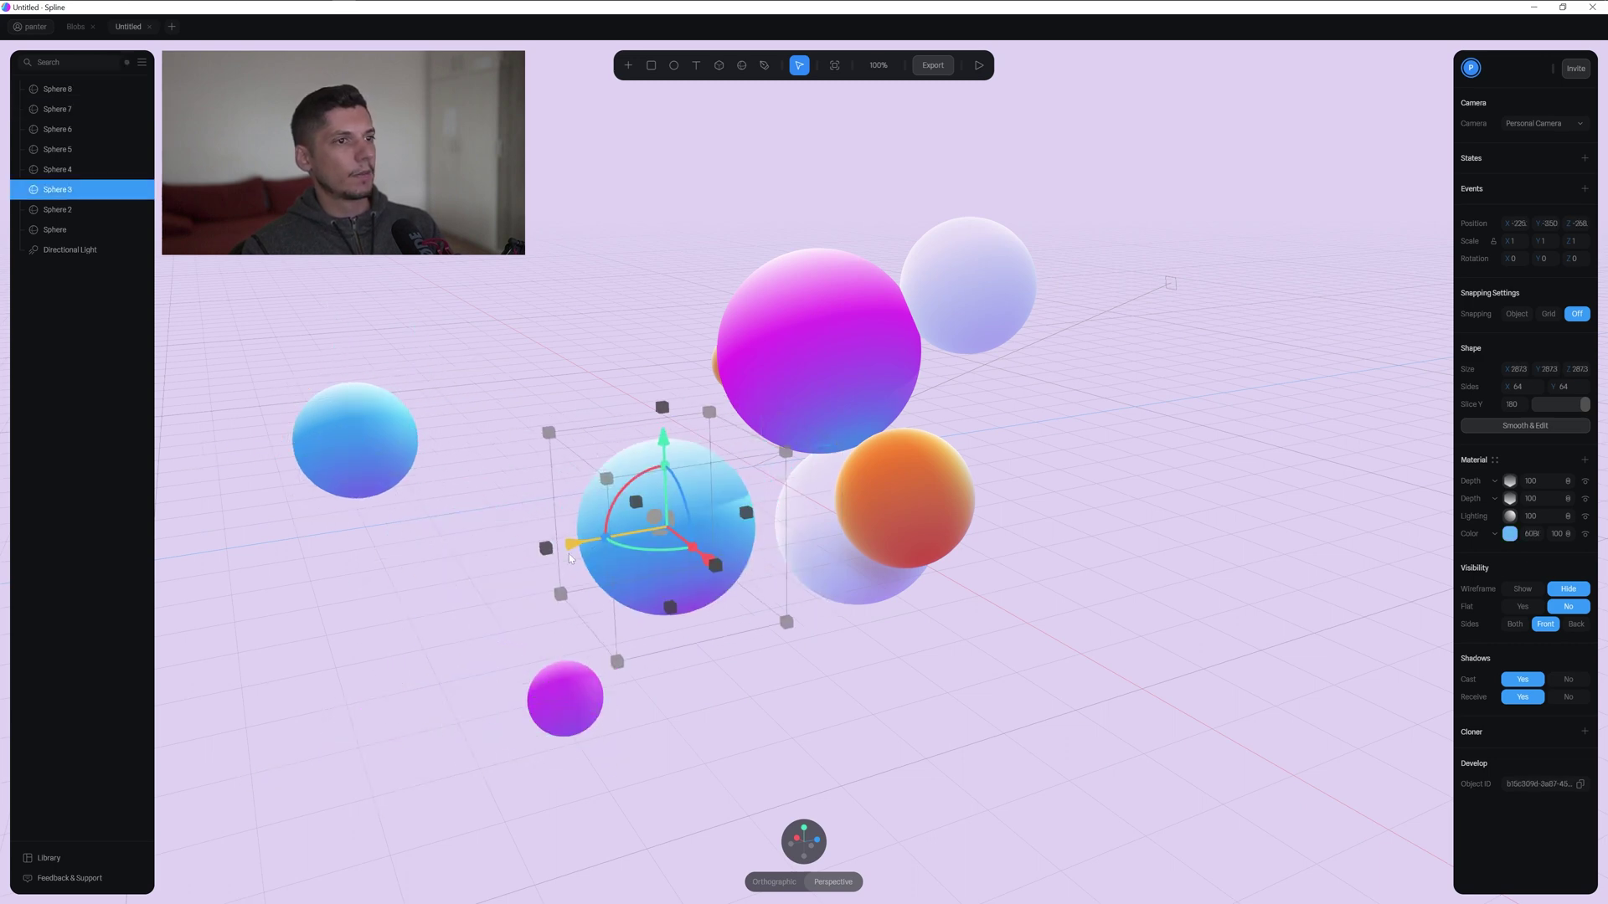
Move the directional light higher and farther from the spheres, undoing the unwanted adjustments.
click(1170, 283)
drag(1171, 284, 1057, 165)
key(ctrl+z)
key(ctrl+z)
key(ctrl+z)
key(ctrl+z)
key(ctrl+z)
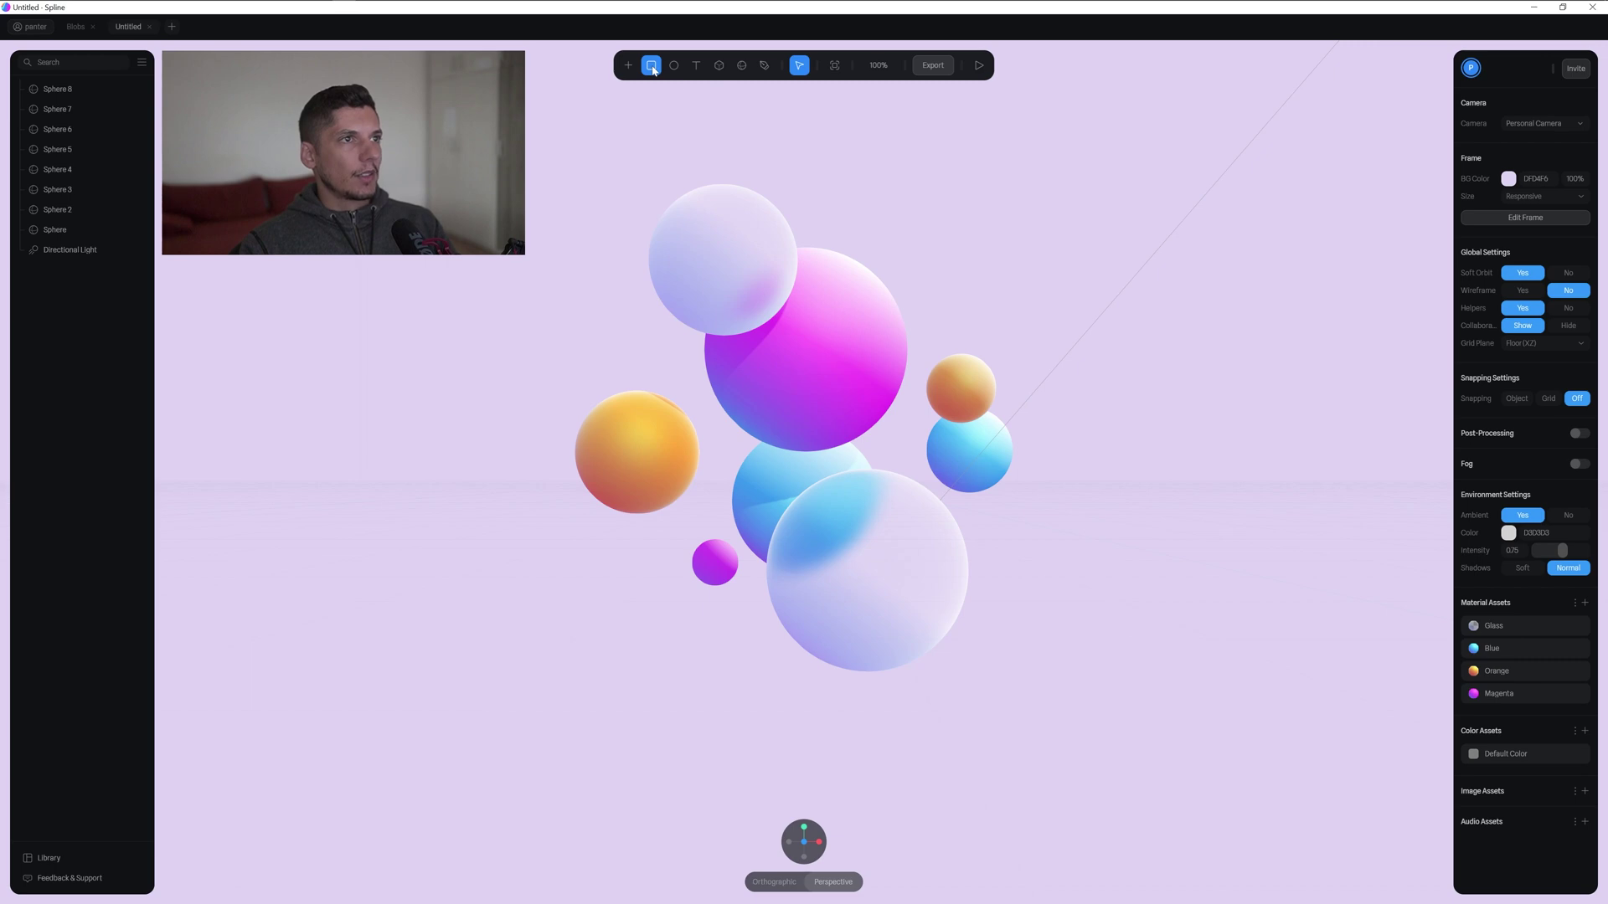
Draw a large rectangle across the sphere composition and move it back in depth behind the main spheres.
drag(455, 175, 1180, 745)
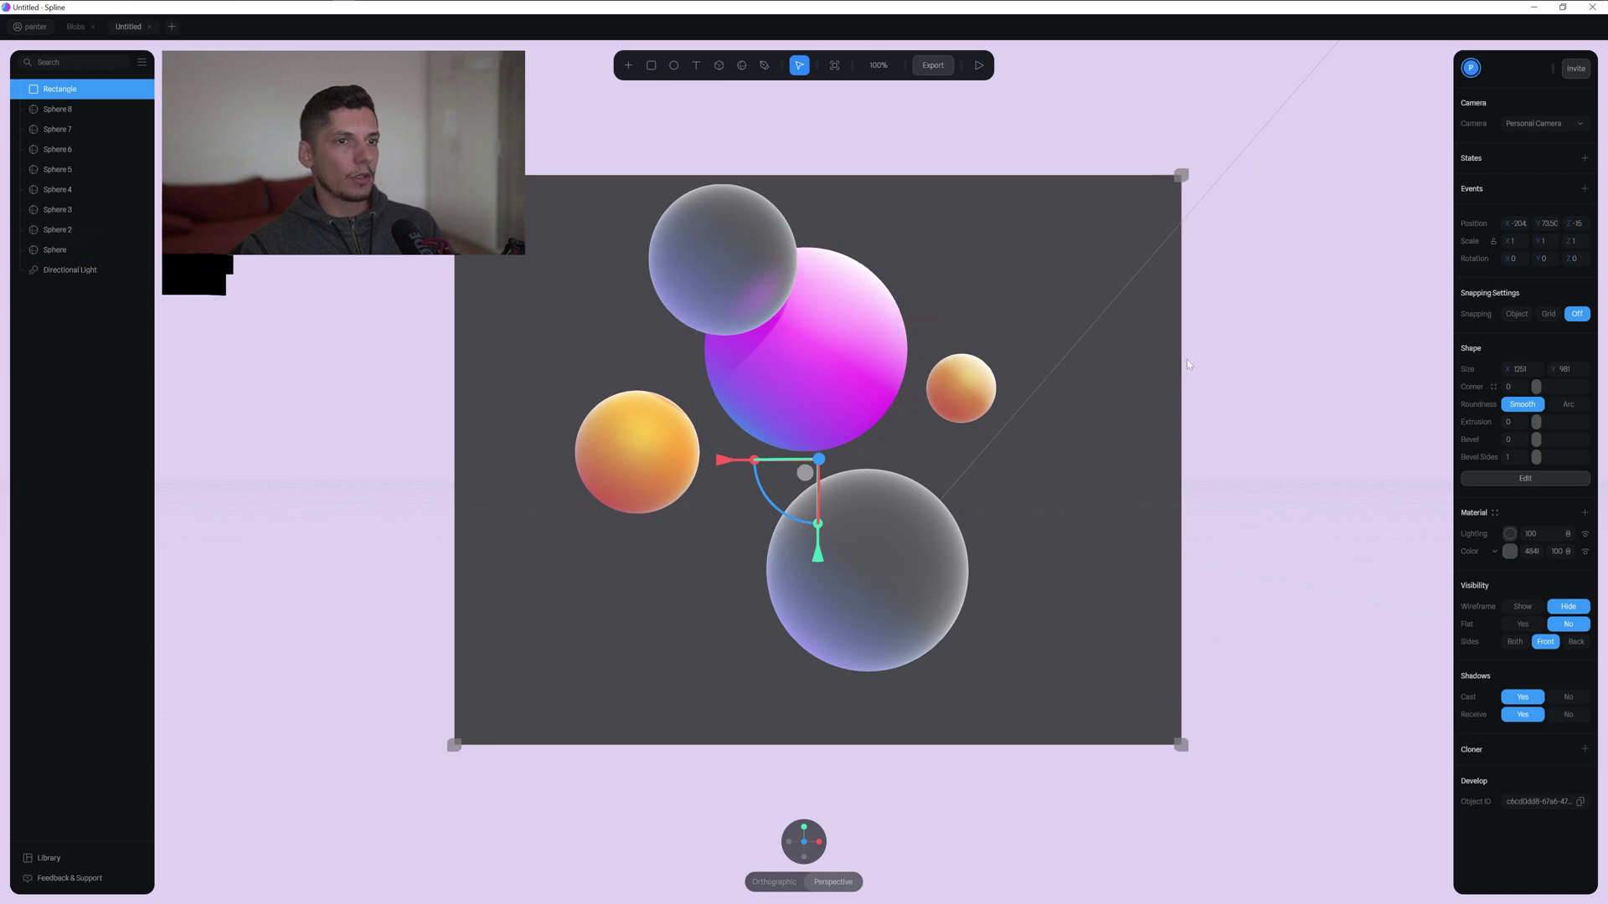
drag(1188, 364, 1289, 396)
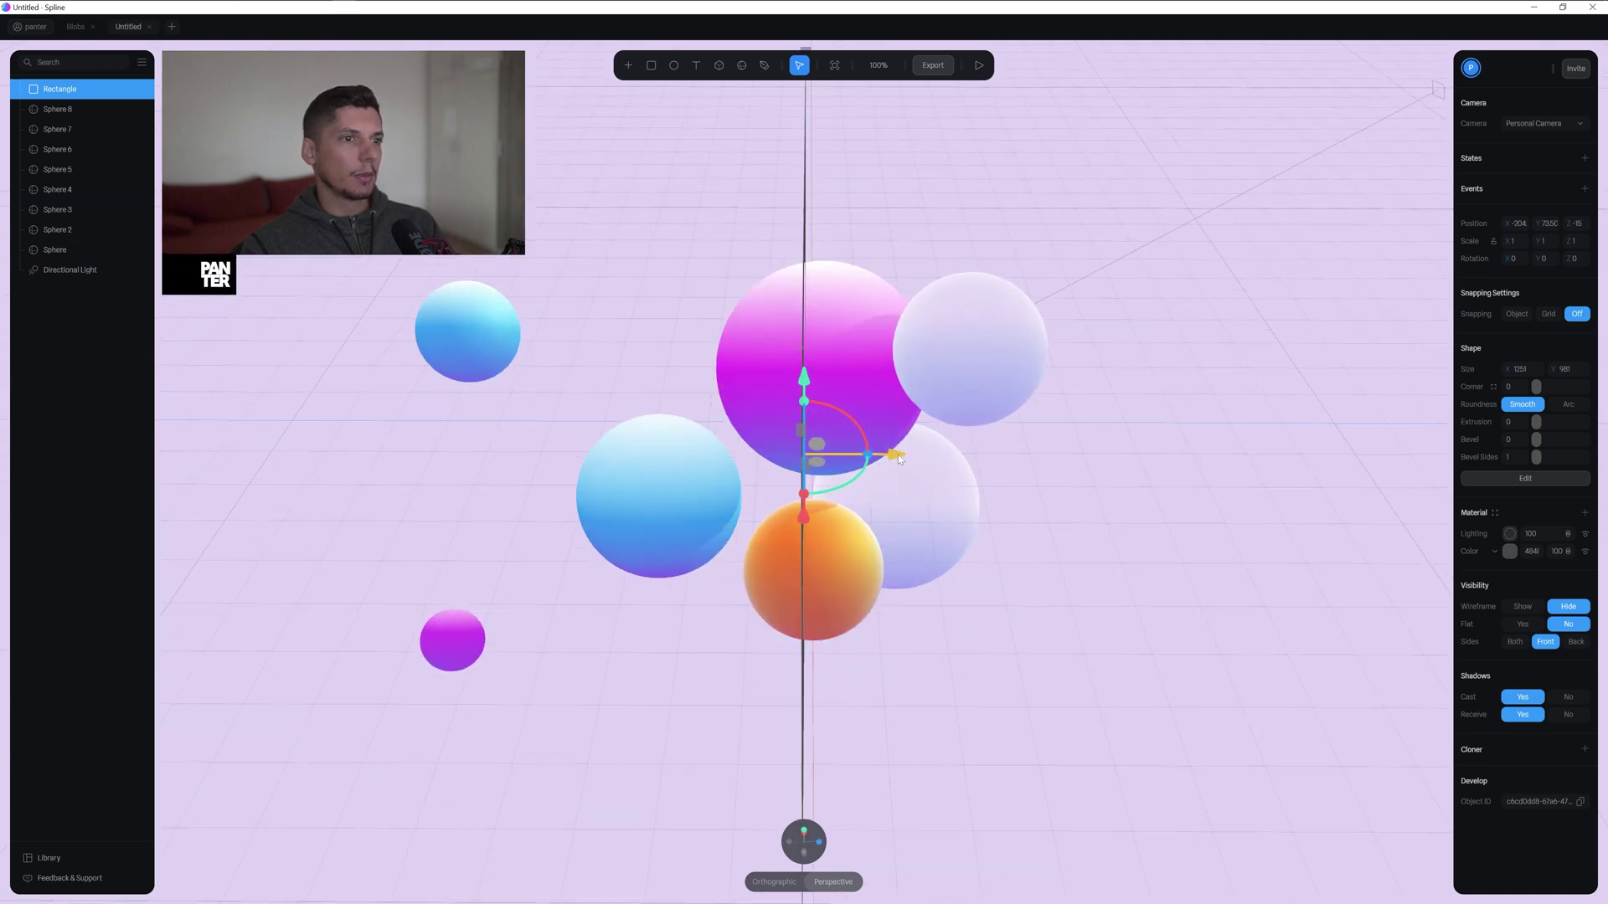
drag(892, 455, 634, 413)
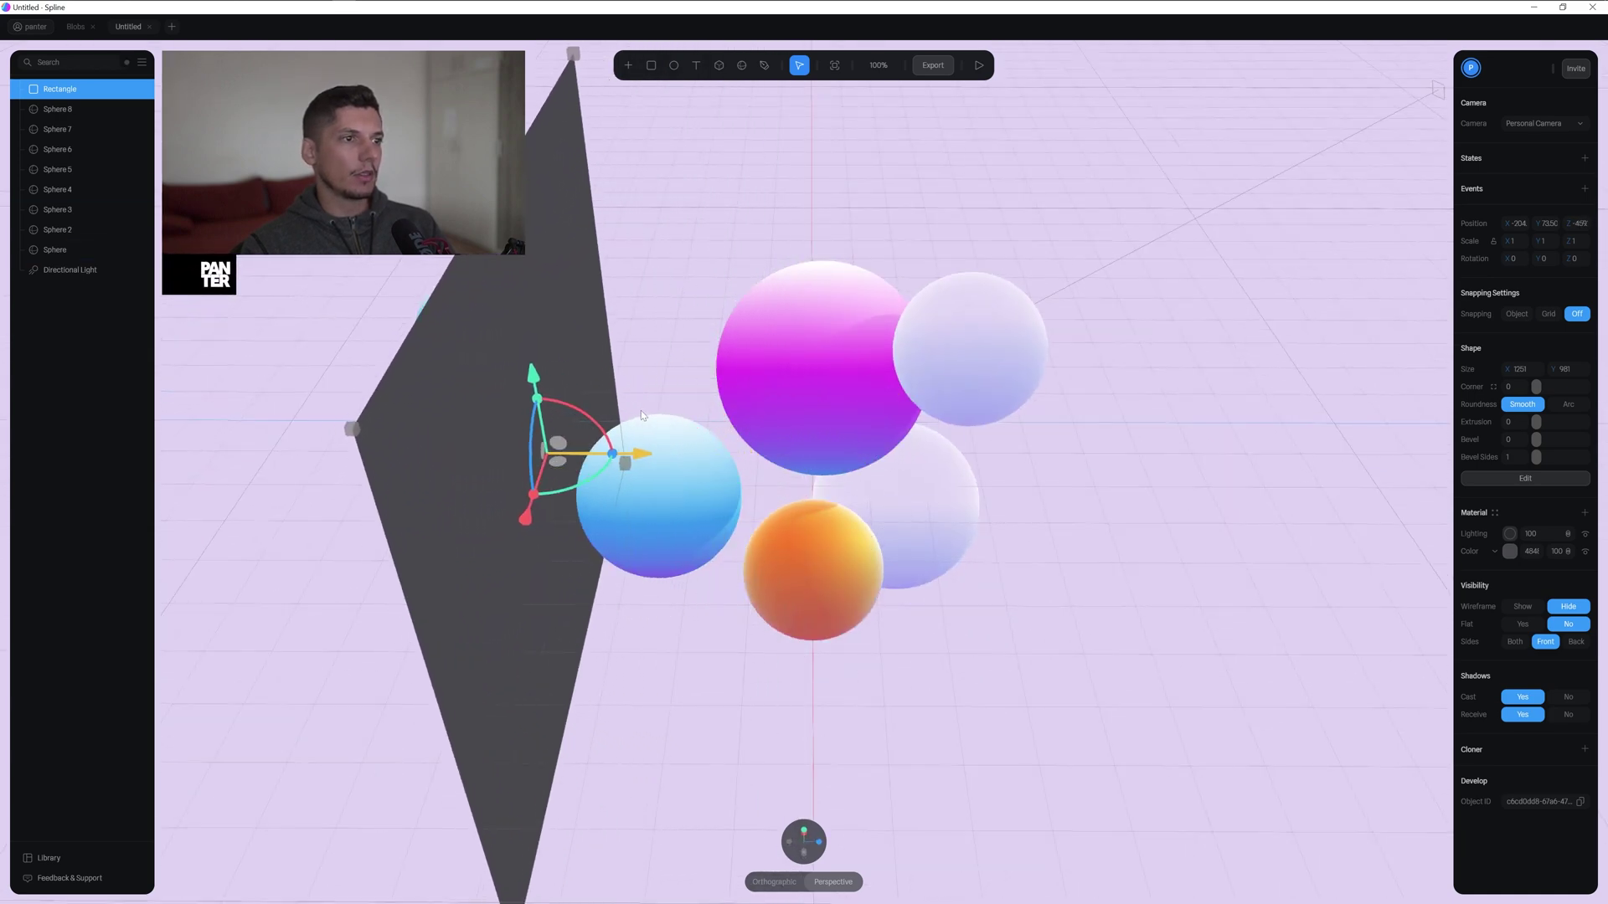
click(802, 851)
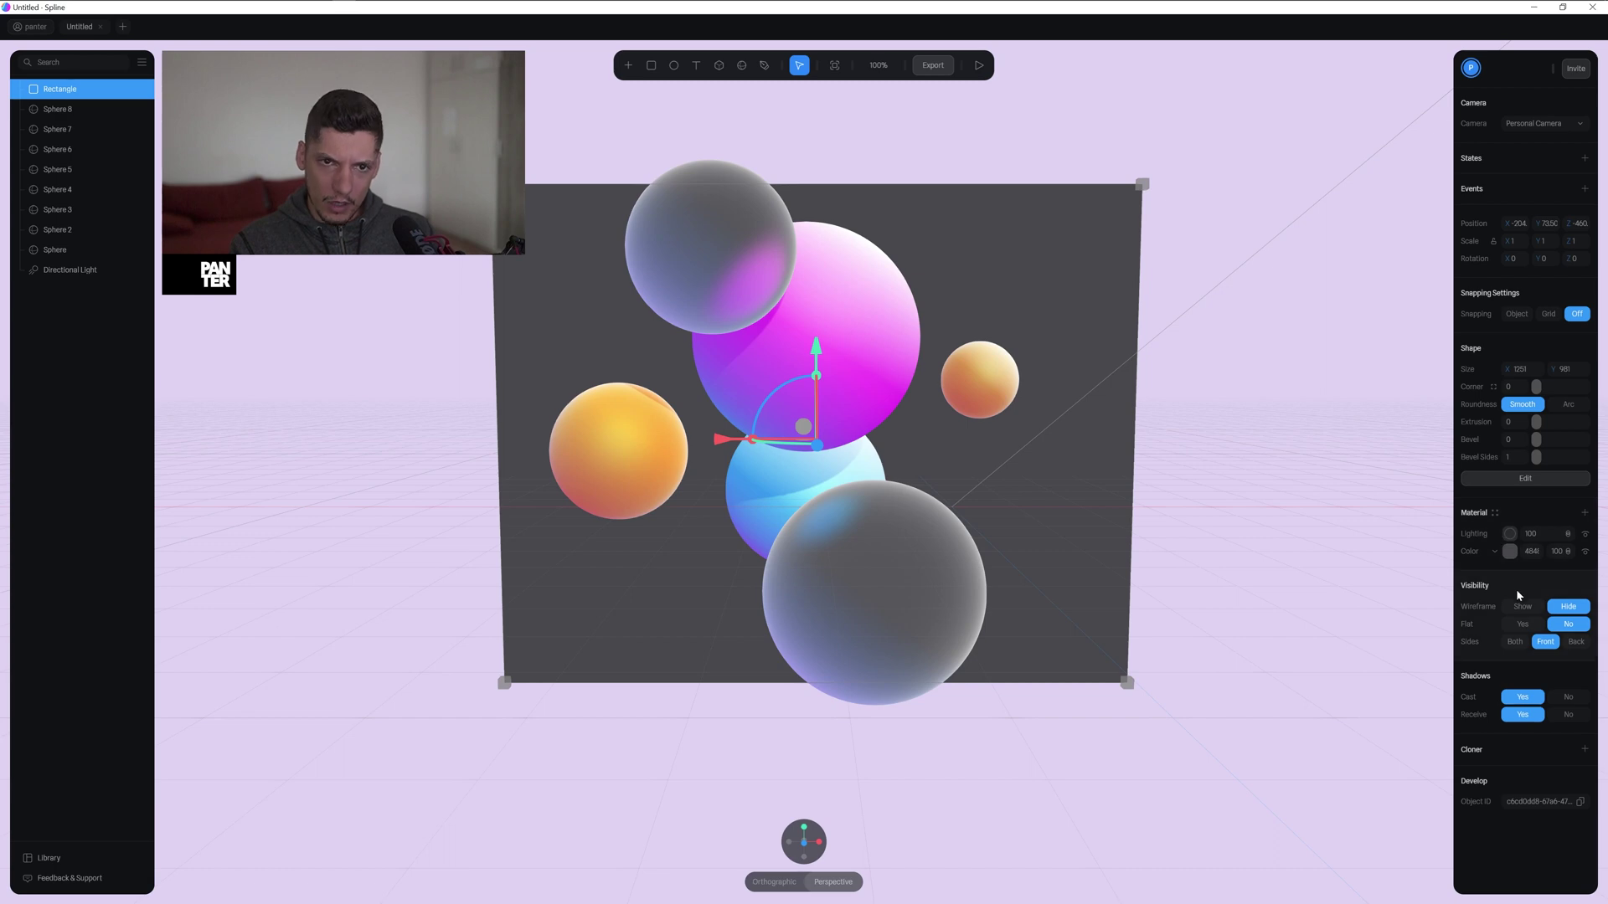
Add a Glass layer to the backing rectangle's material and preview the composition.
click(1584, 513)
click(1497, 535)
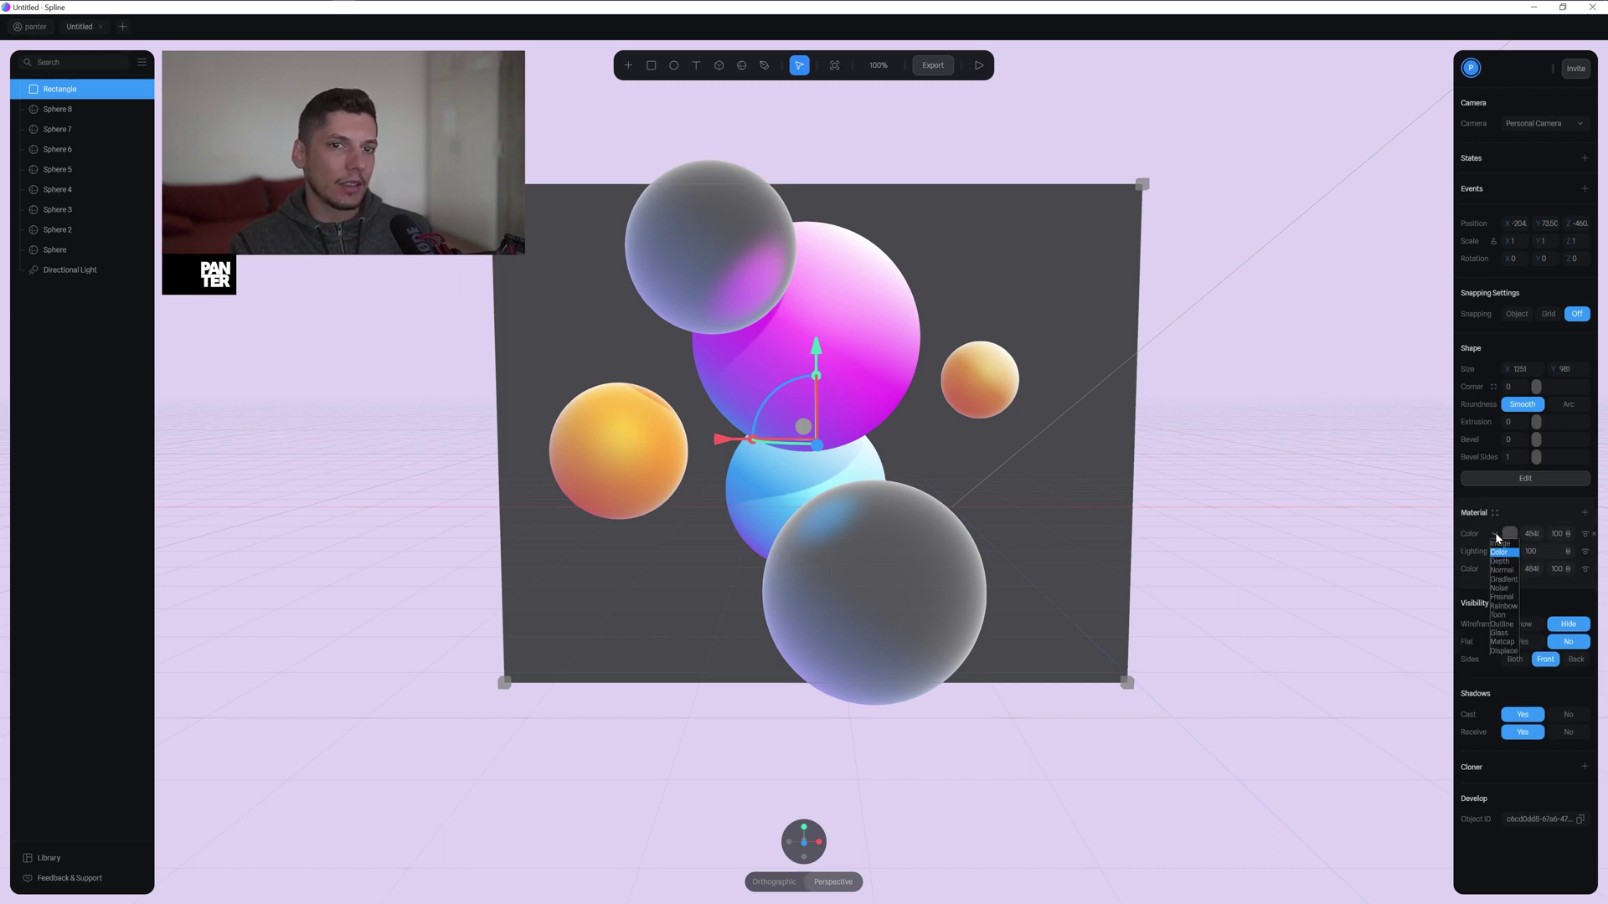
click(1503, 633)
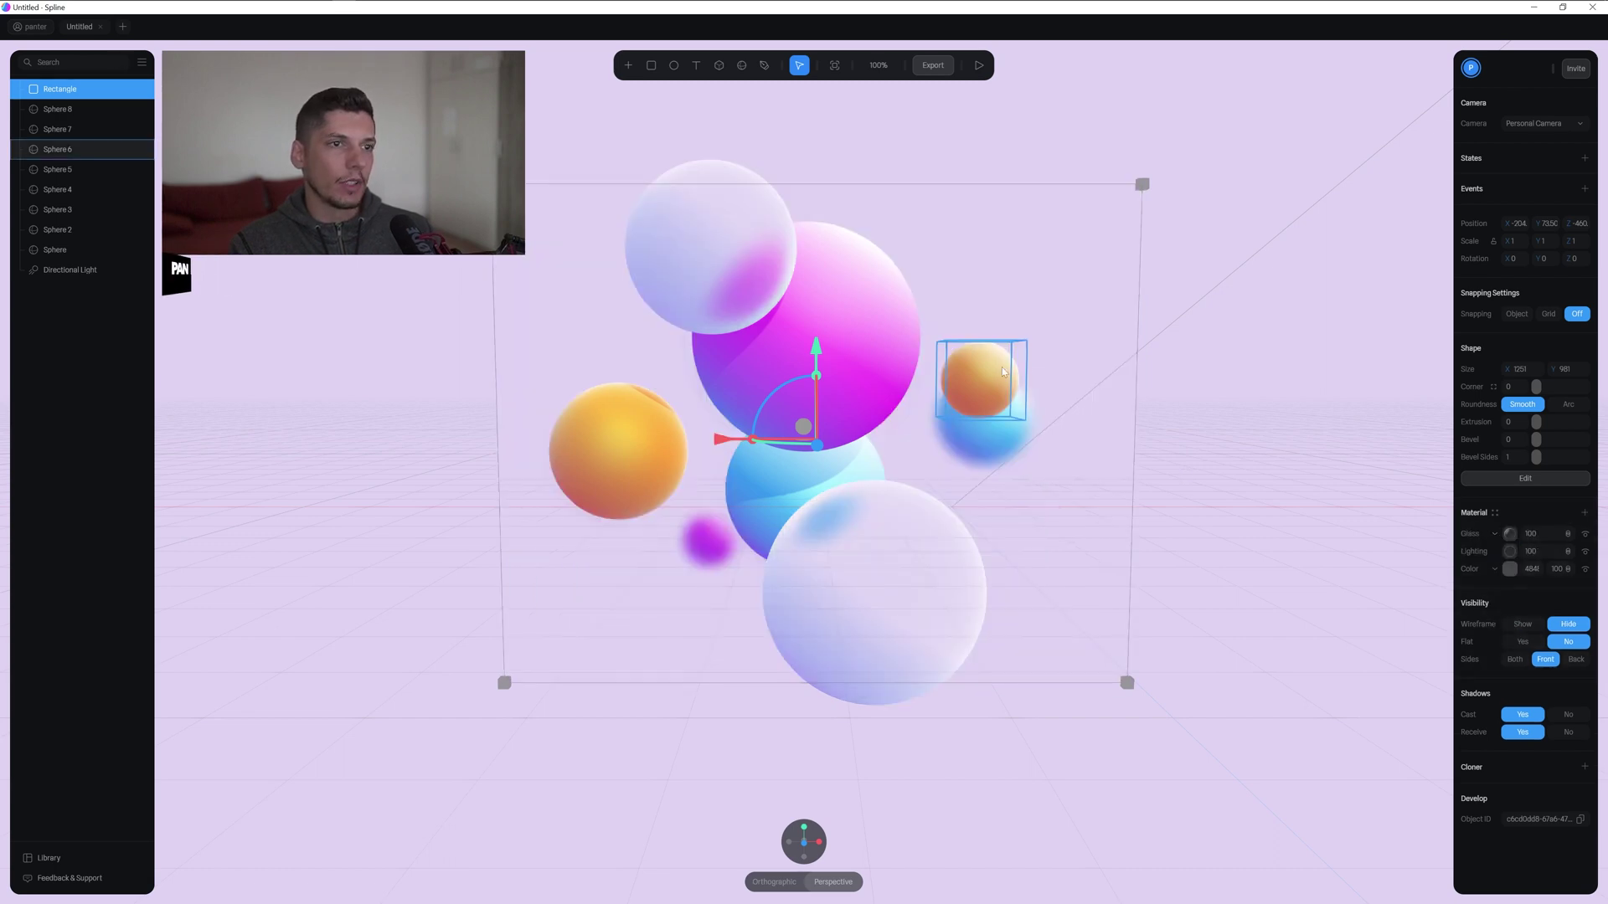
alt+drag(1189, 534, 1198, 518)
key(space)
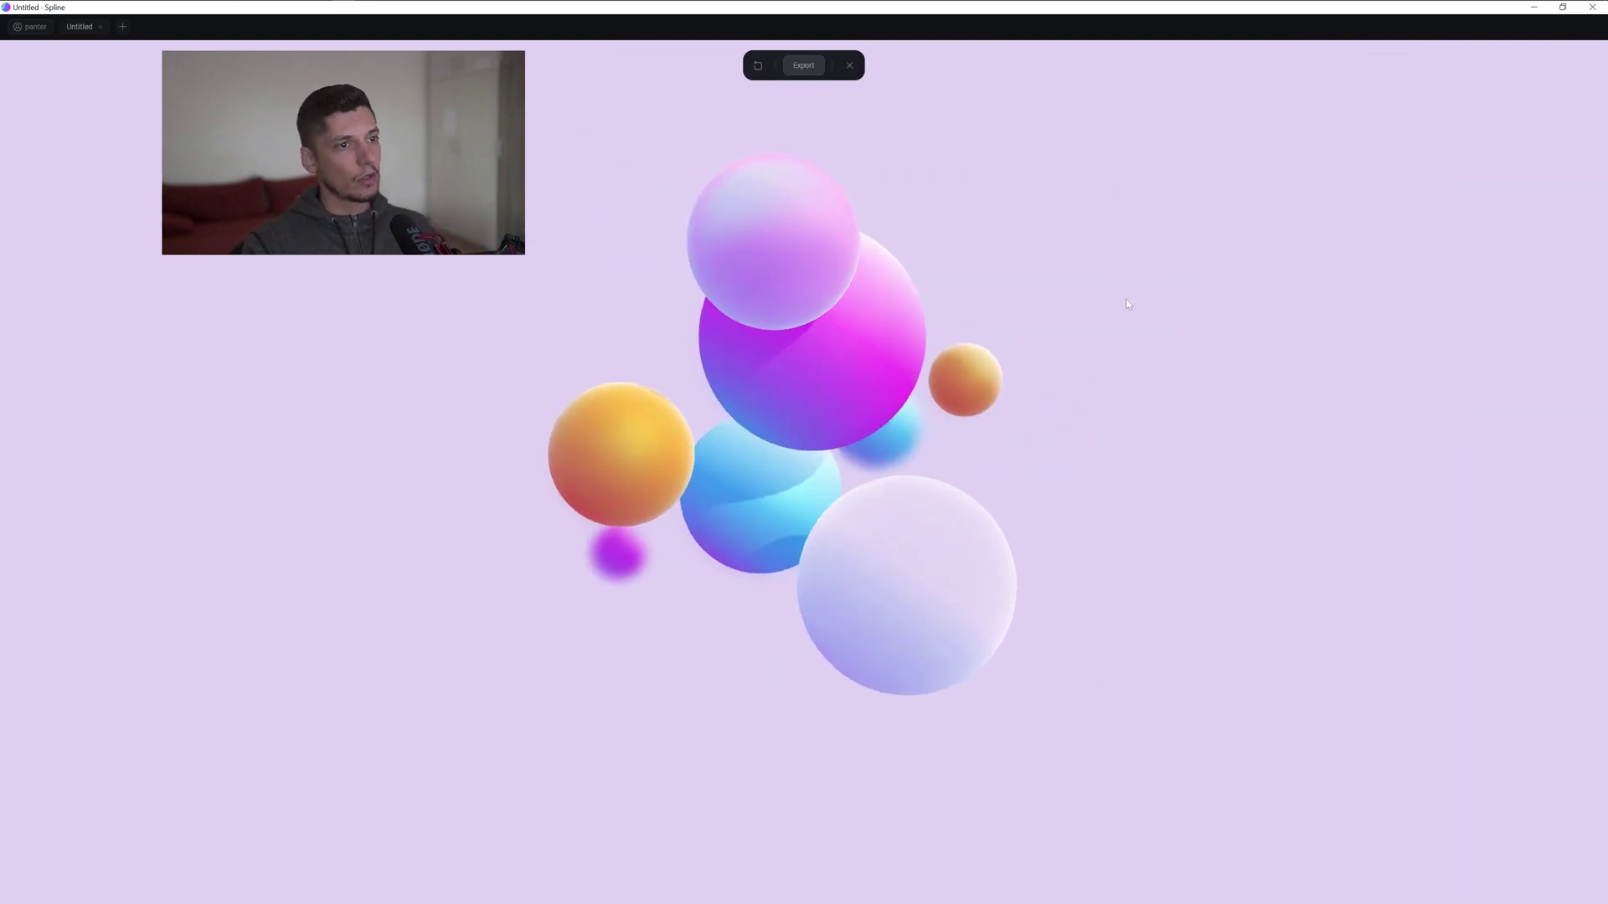
key(Escape)
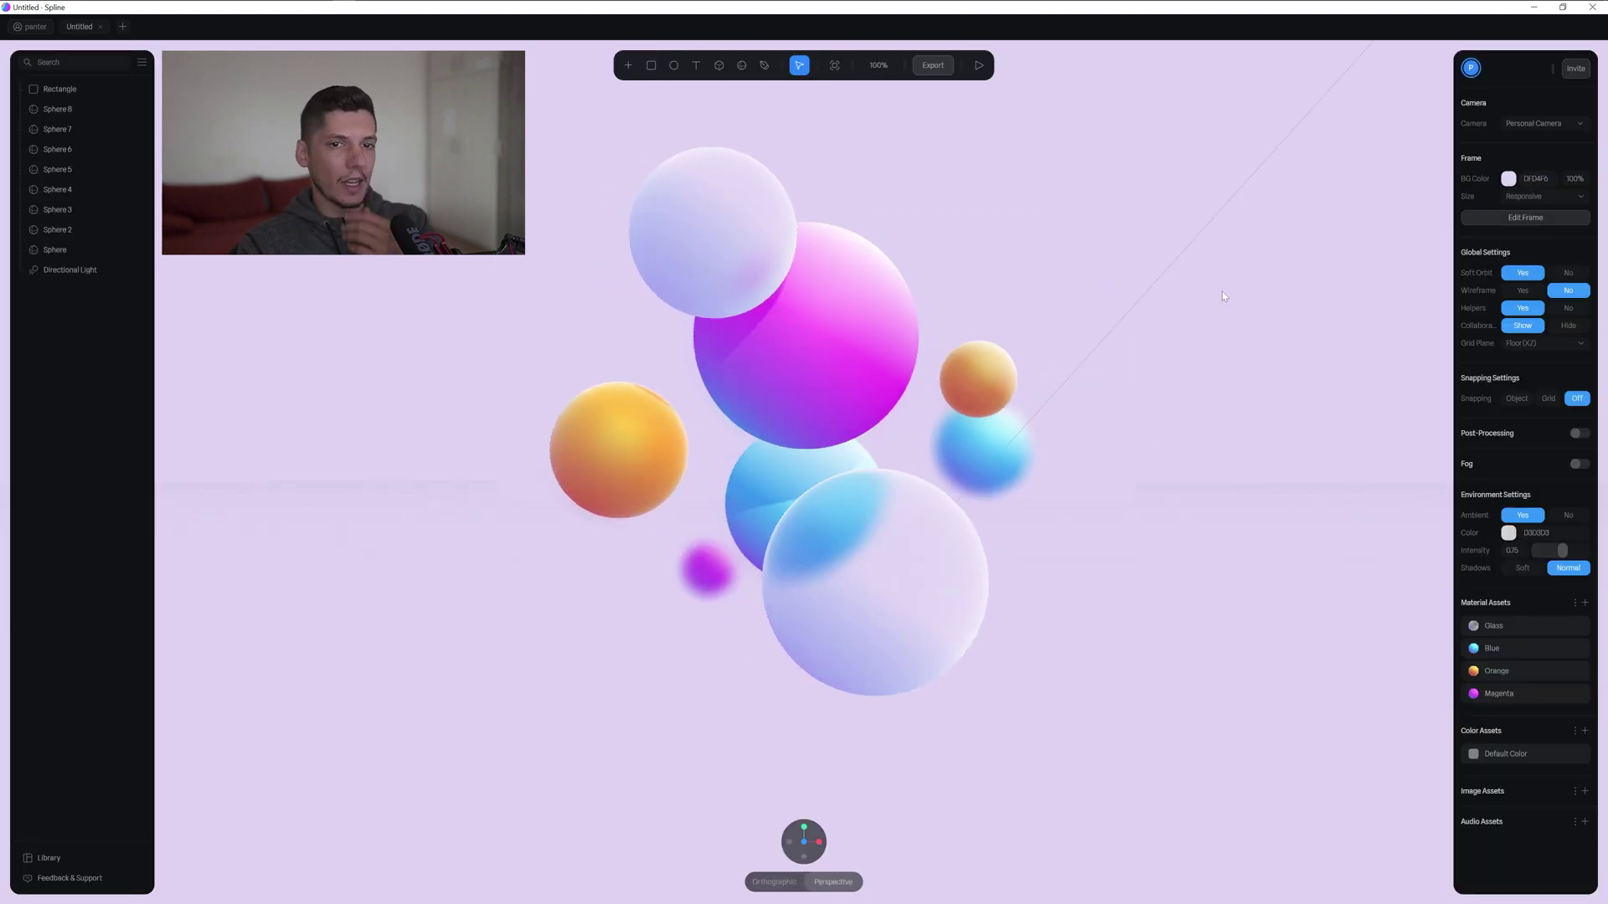
Convert the large lower glass sphere to an editable smooth mesh, raise its subdivision level and enlarge the sculpt brush radius.
click(961, 554)
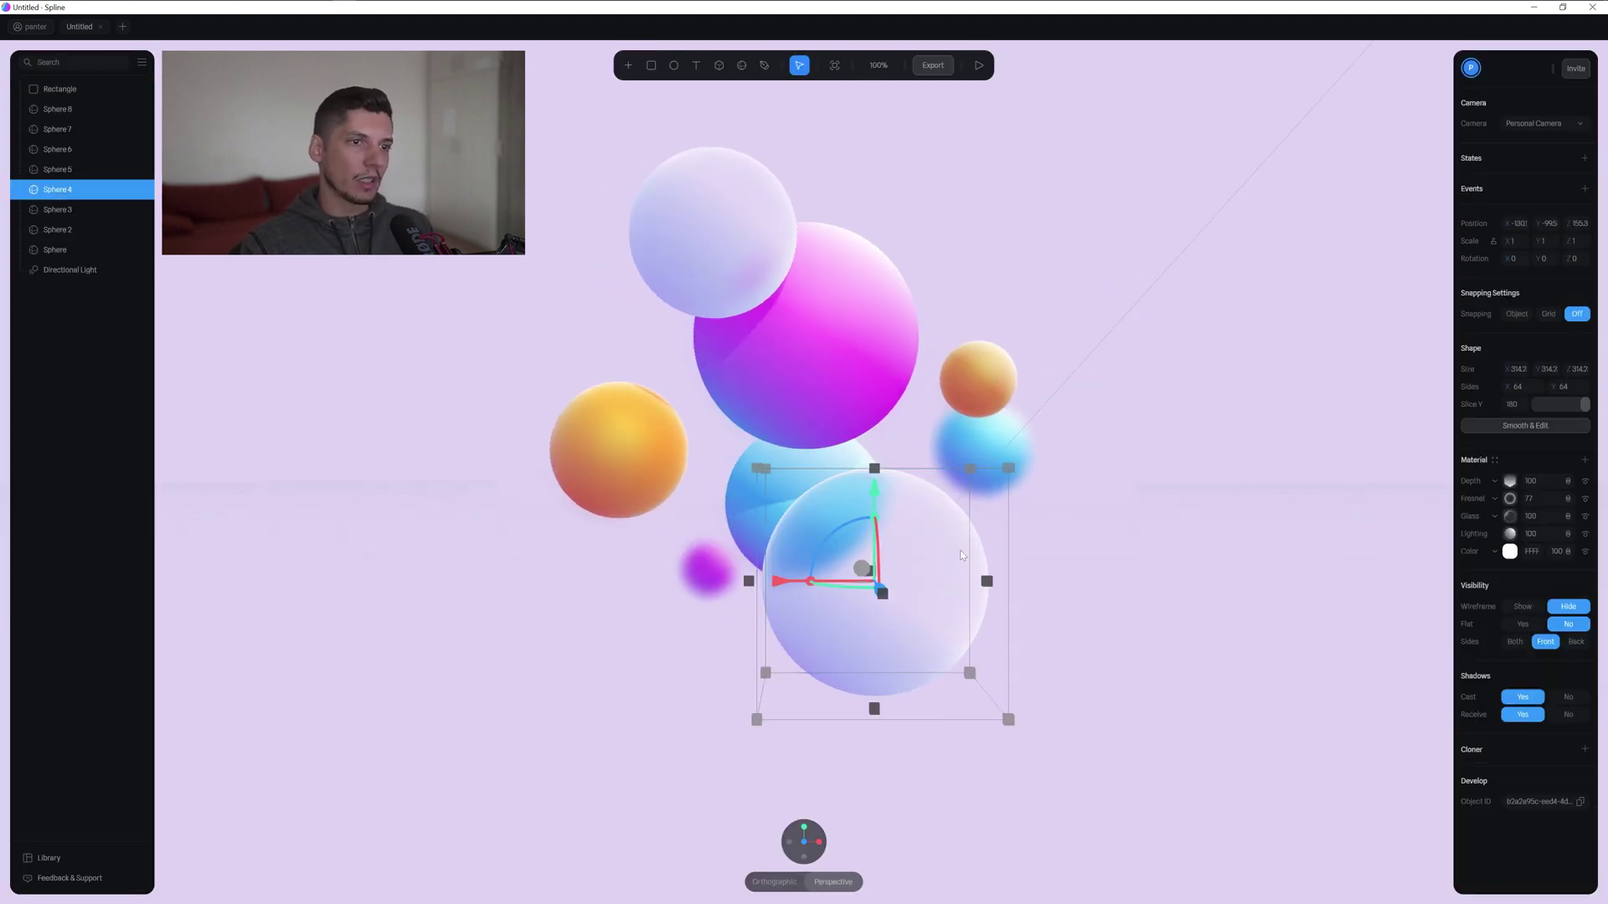
click(1525, 425)
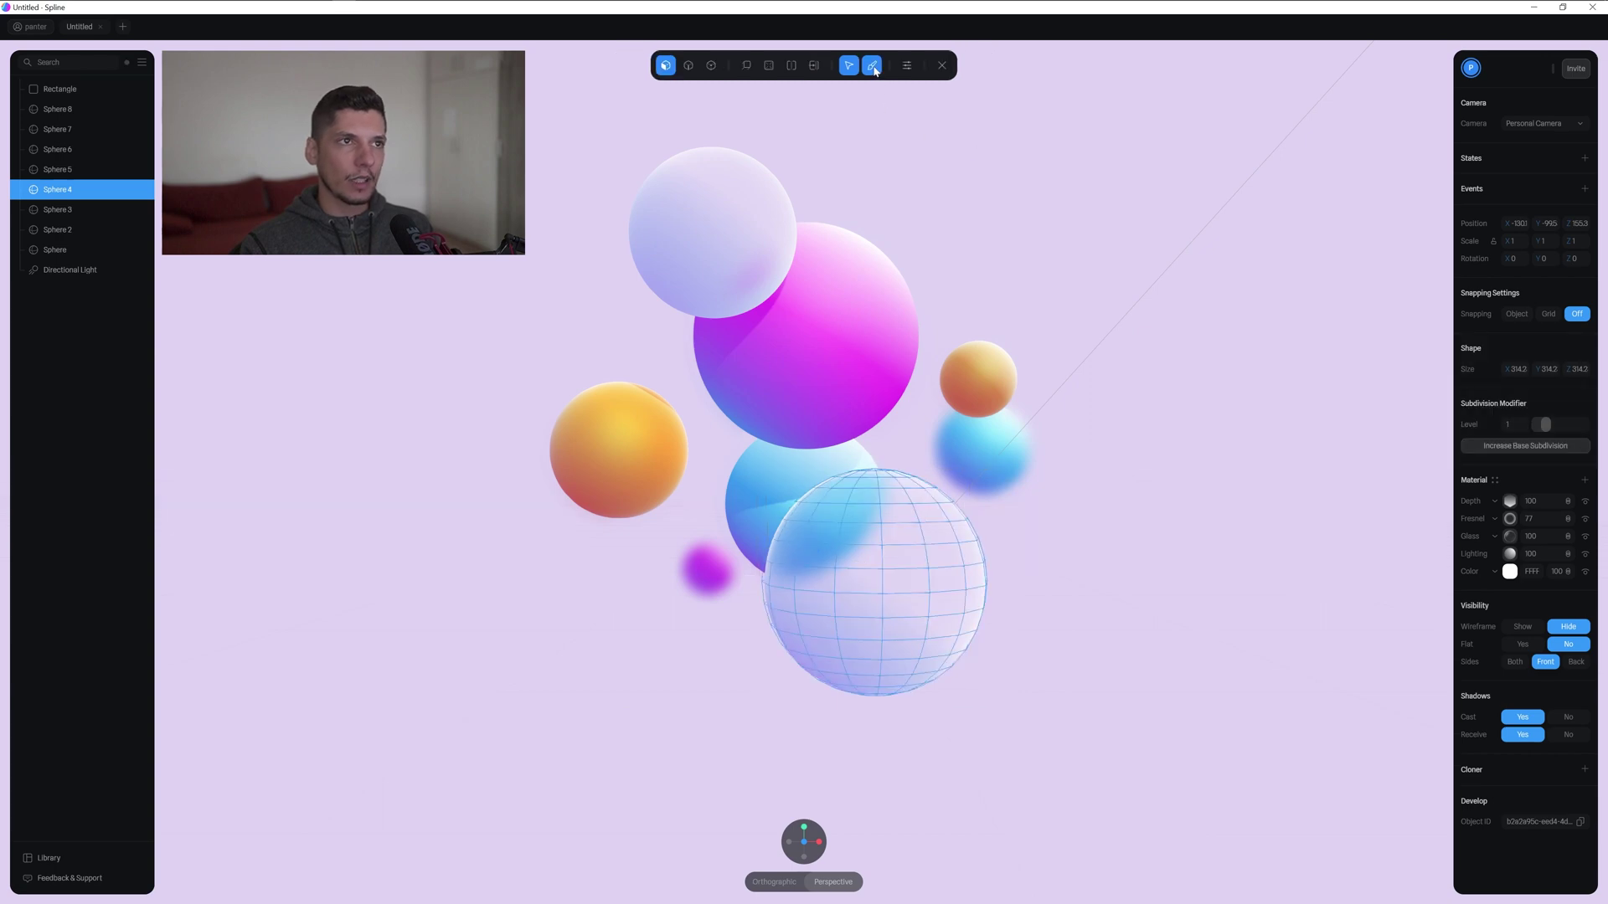
click(873, 66)
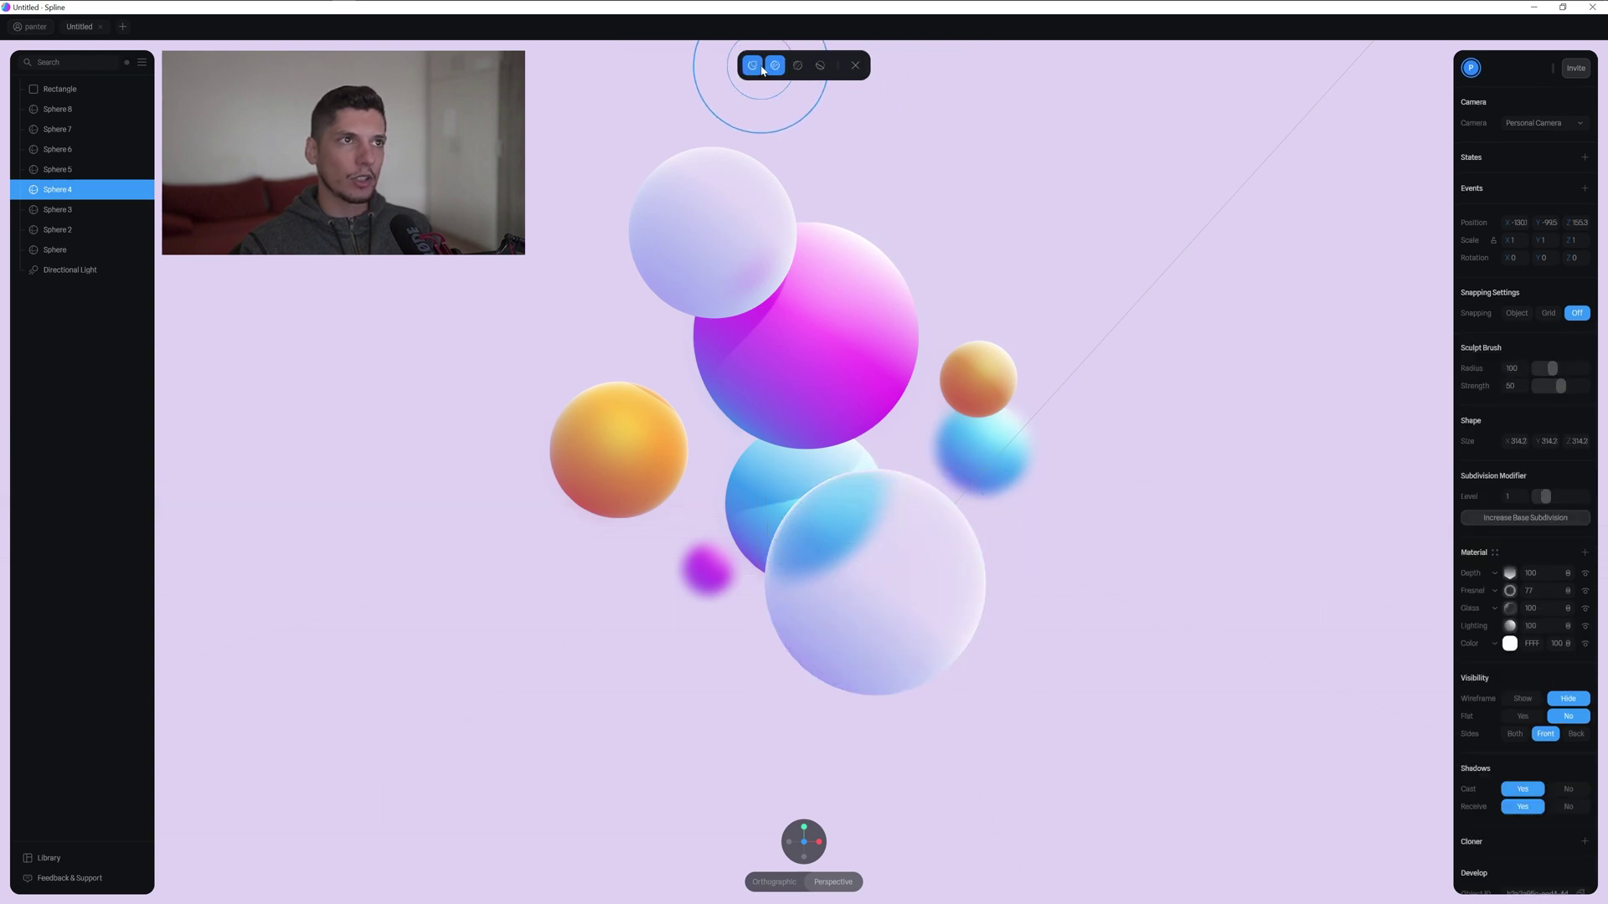
click(753, 66)
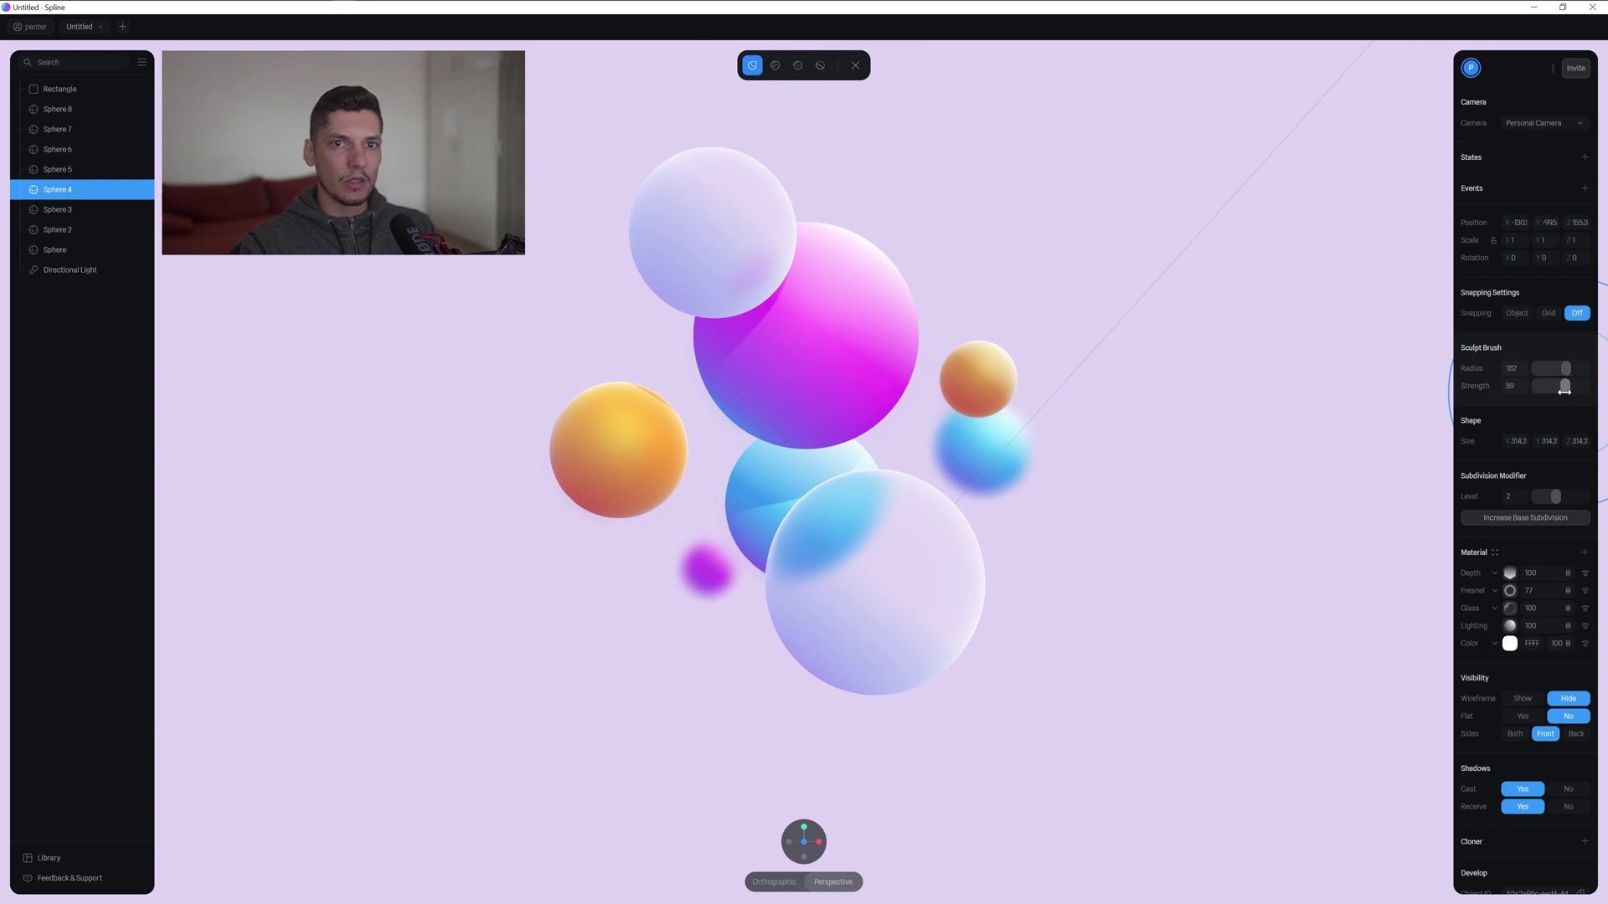
drag(1573, 370, 1579, 370)
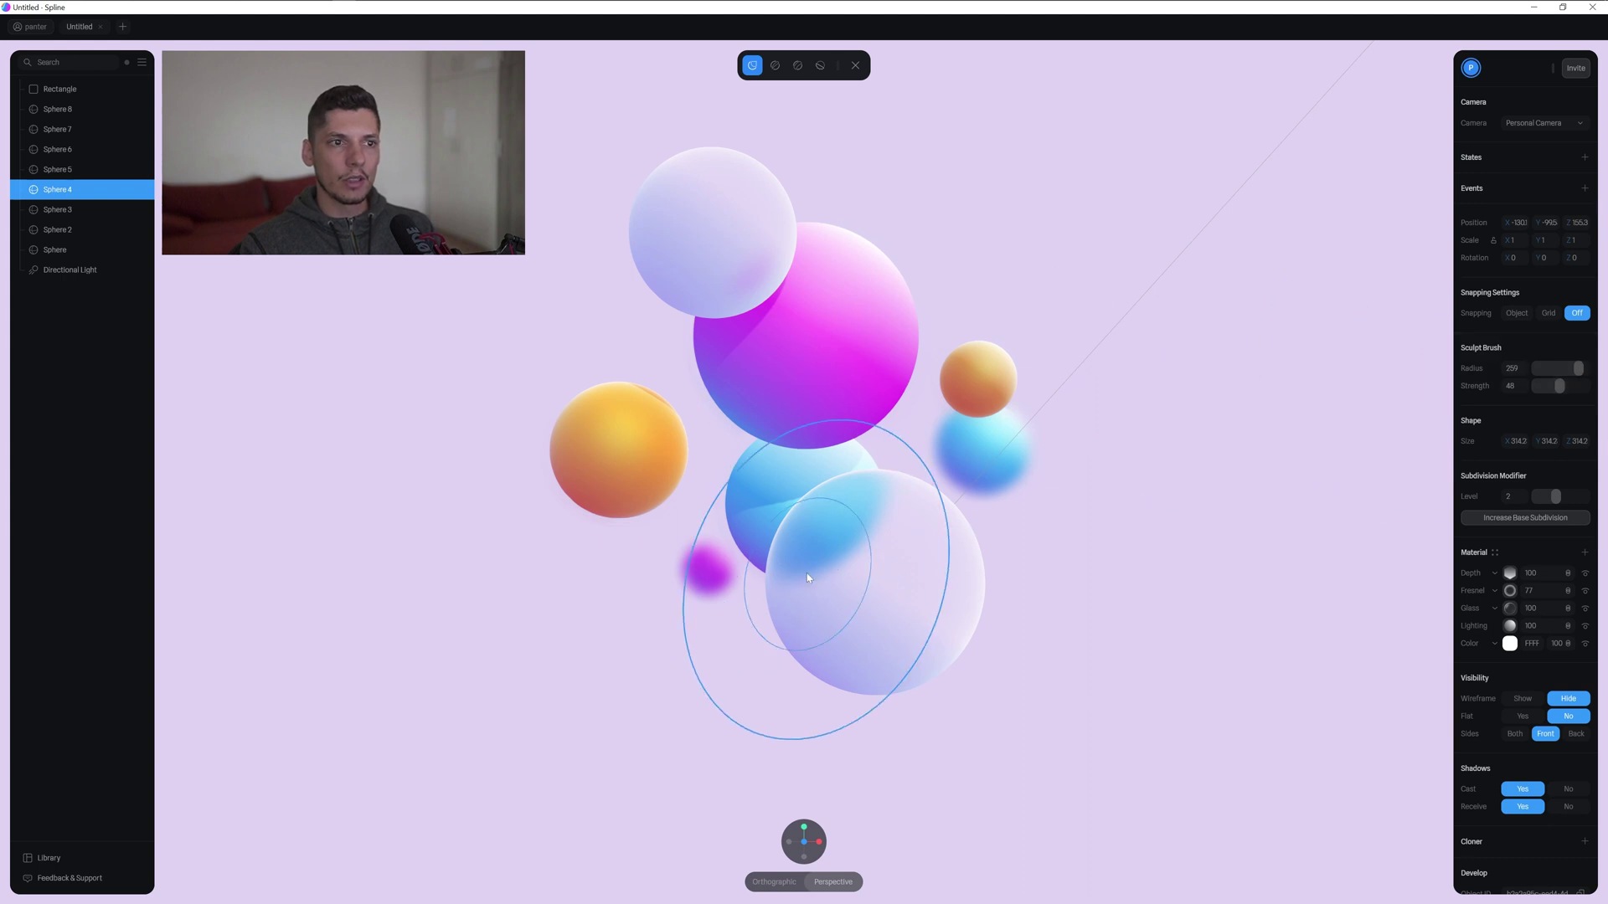
Sculpt the large lower glass sphere into a slightly irregular blob with several soft strokes and finish editing its mesh.
drag(931, 577, 983, 541)
drag(870, 652, 921, 596)
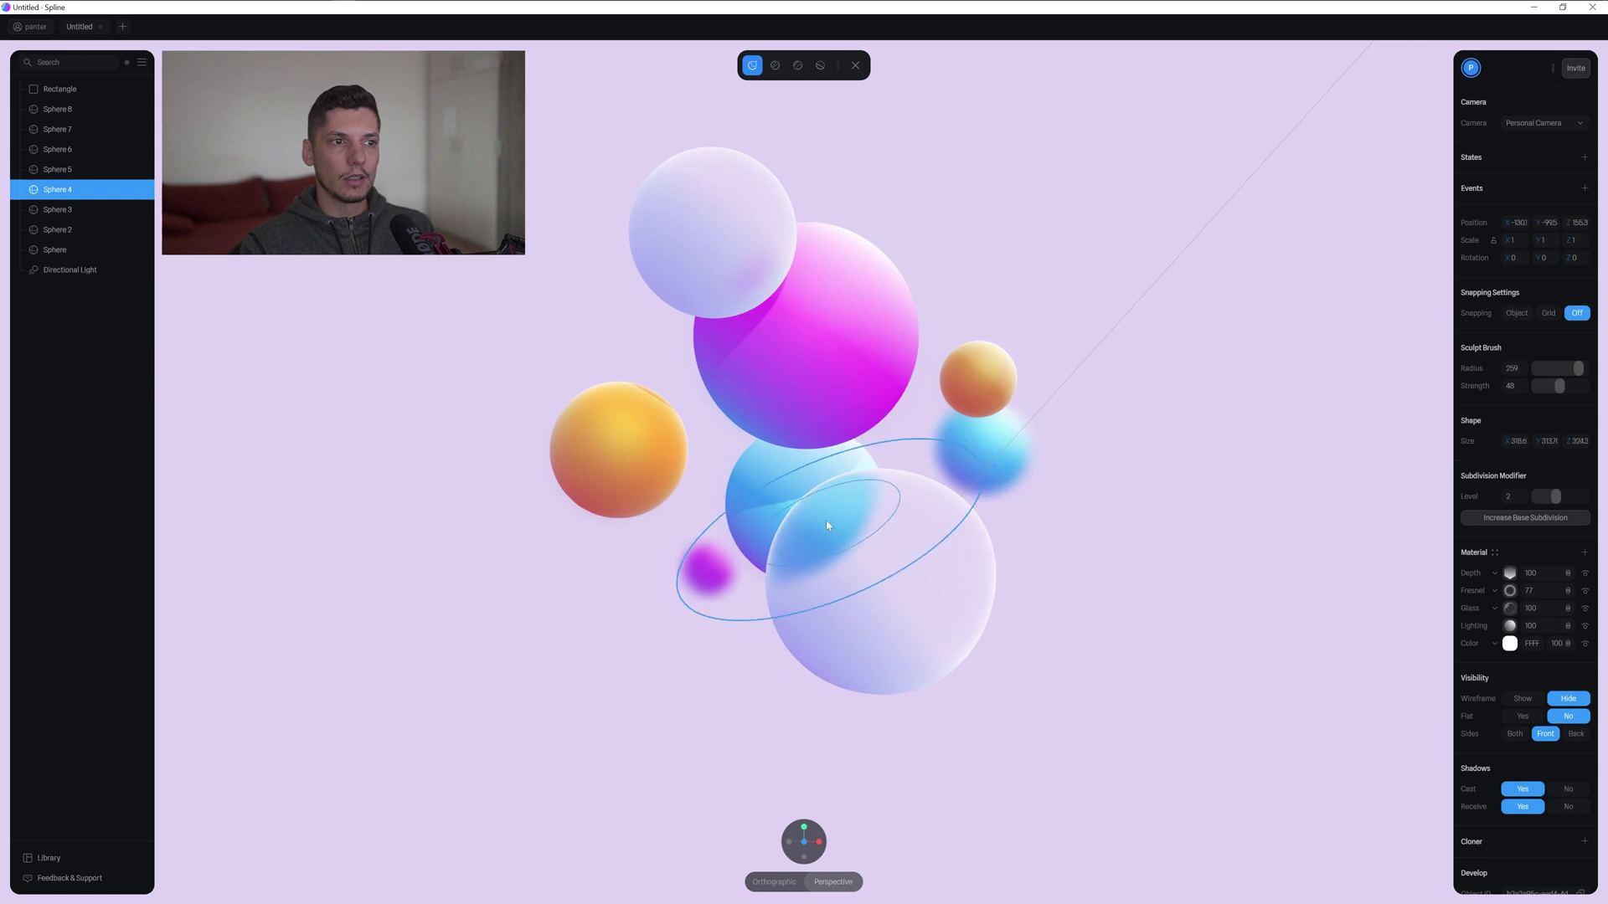
drag(829, 525, 931, 531)
drag(850, 617, 794, 517)
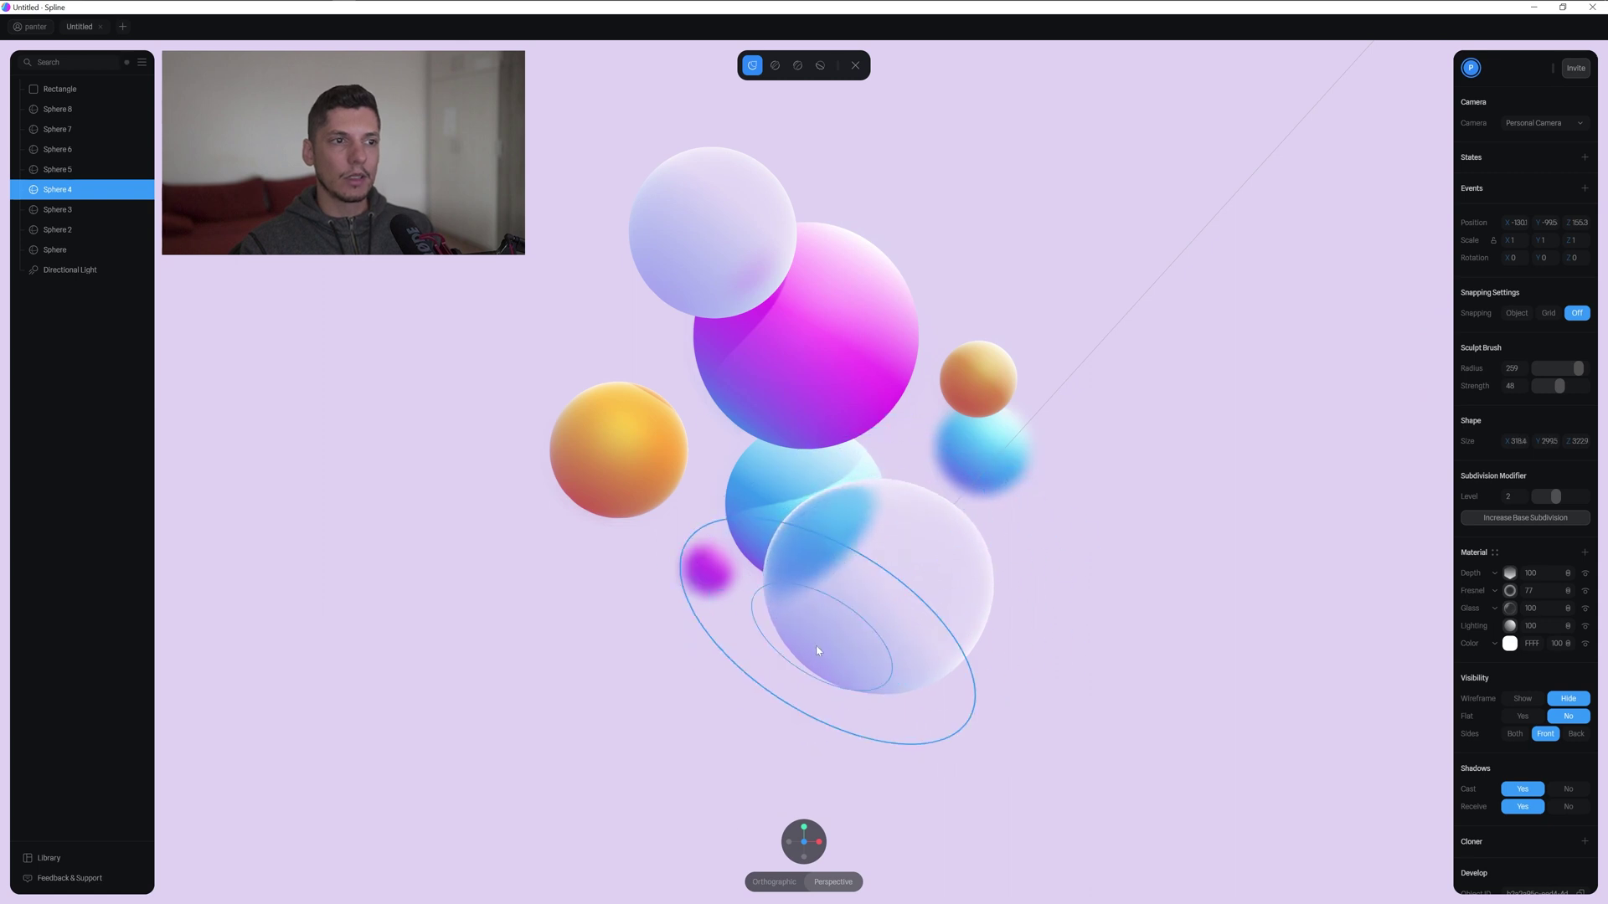
mouse_move(816, 650)
mouse_down()
mouse_move(819, 587)
mouse_move(917, 531)
mouse_up()
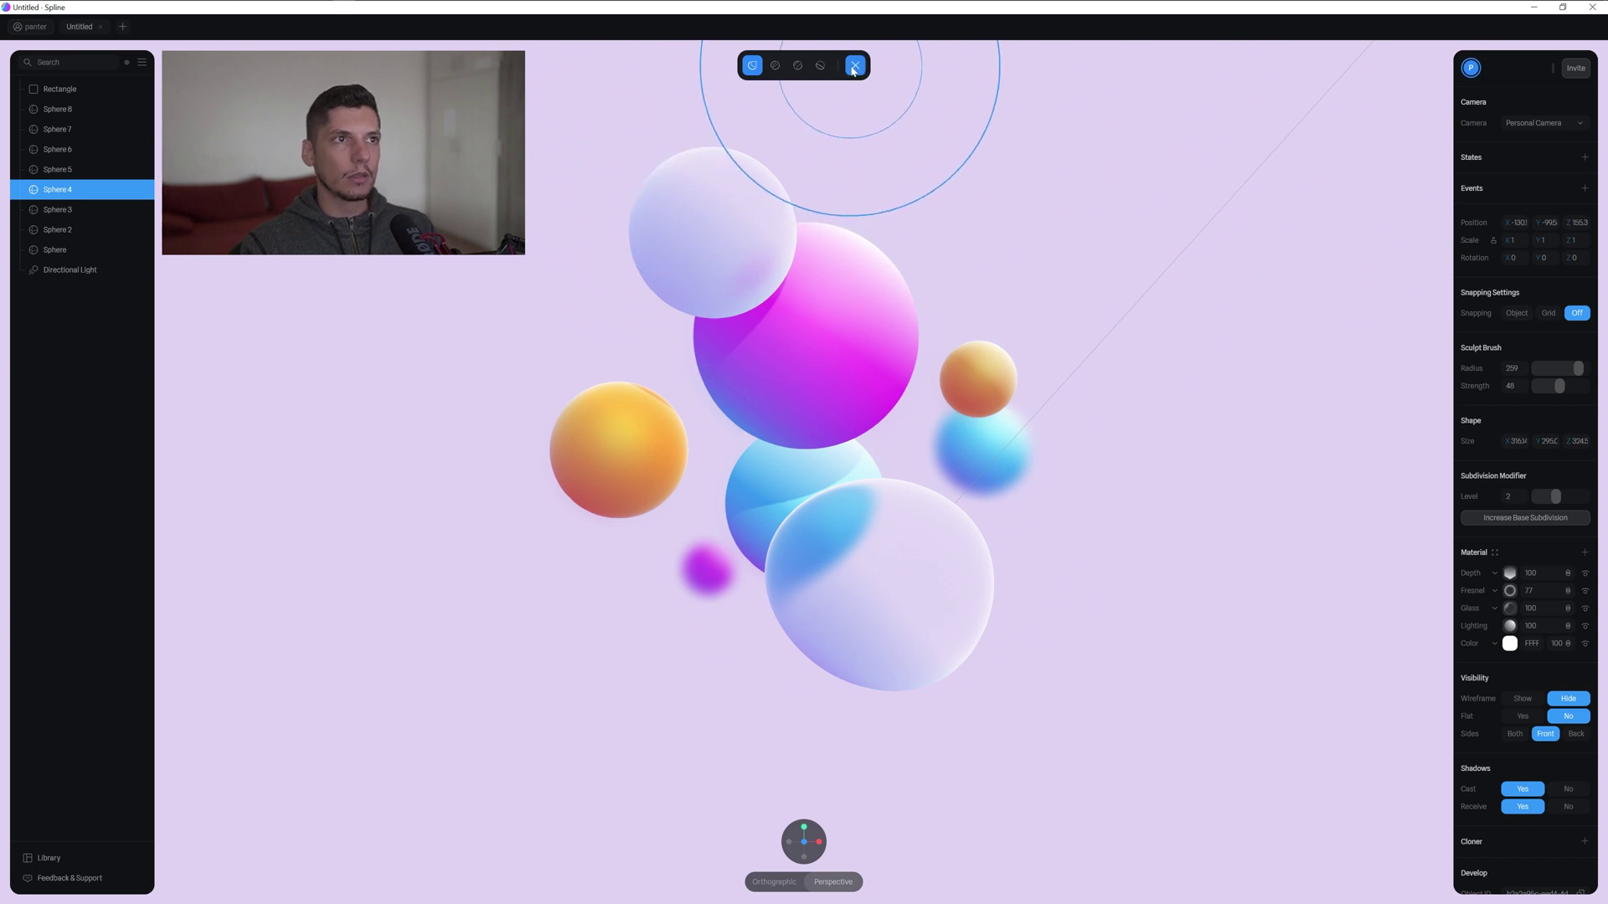
click(854, 66)
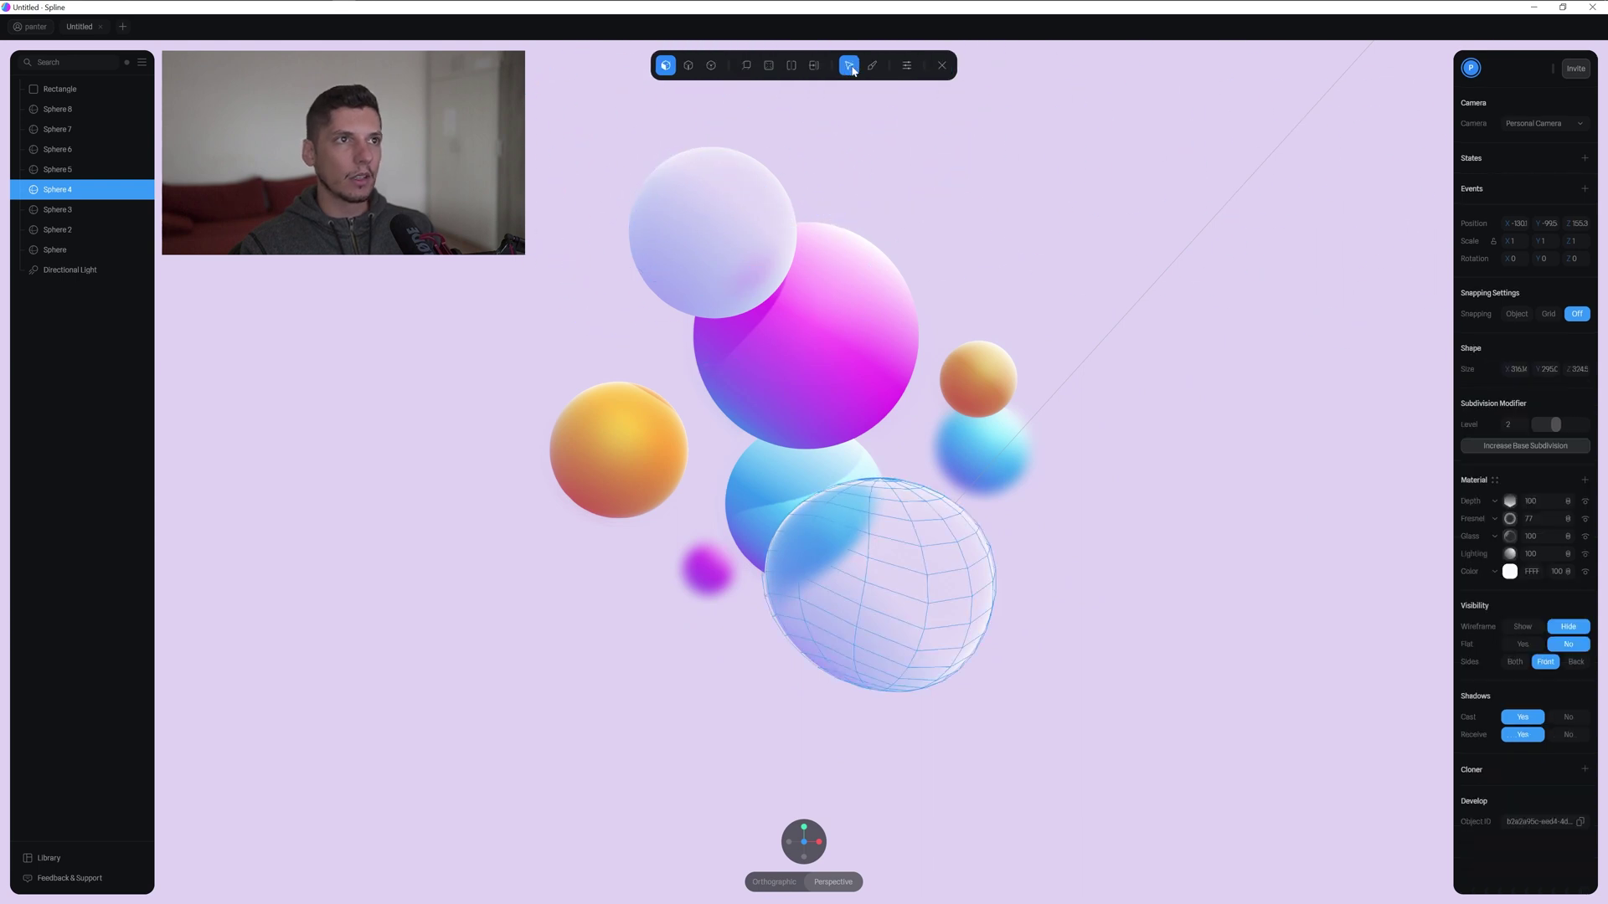
click(941, 66)
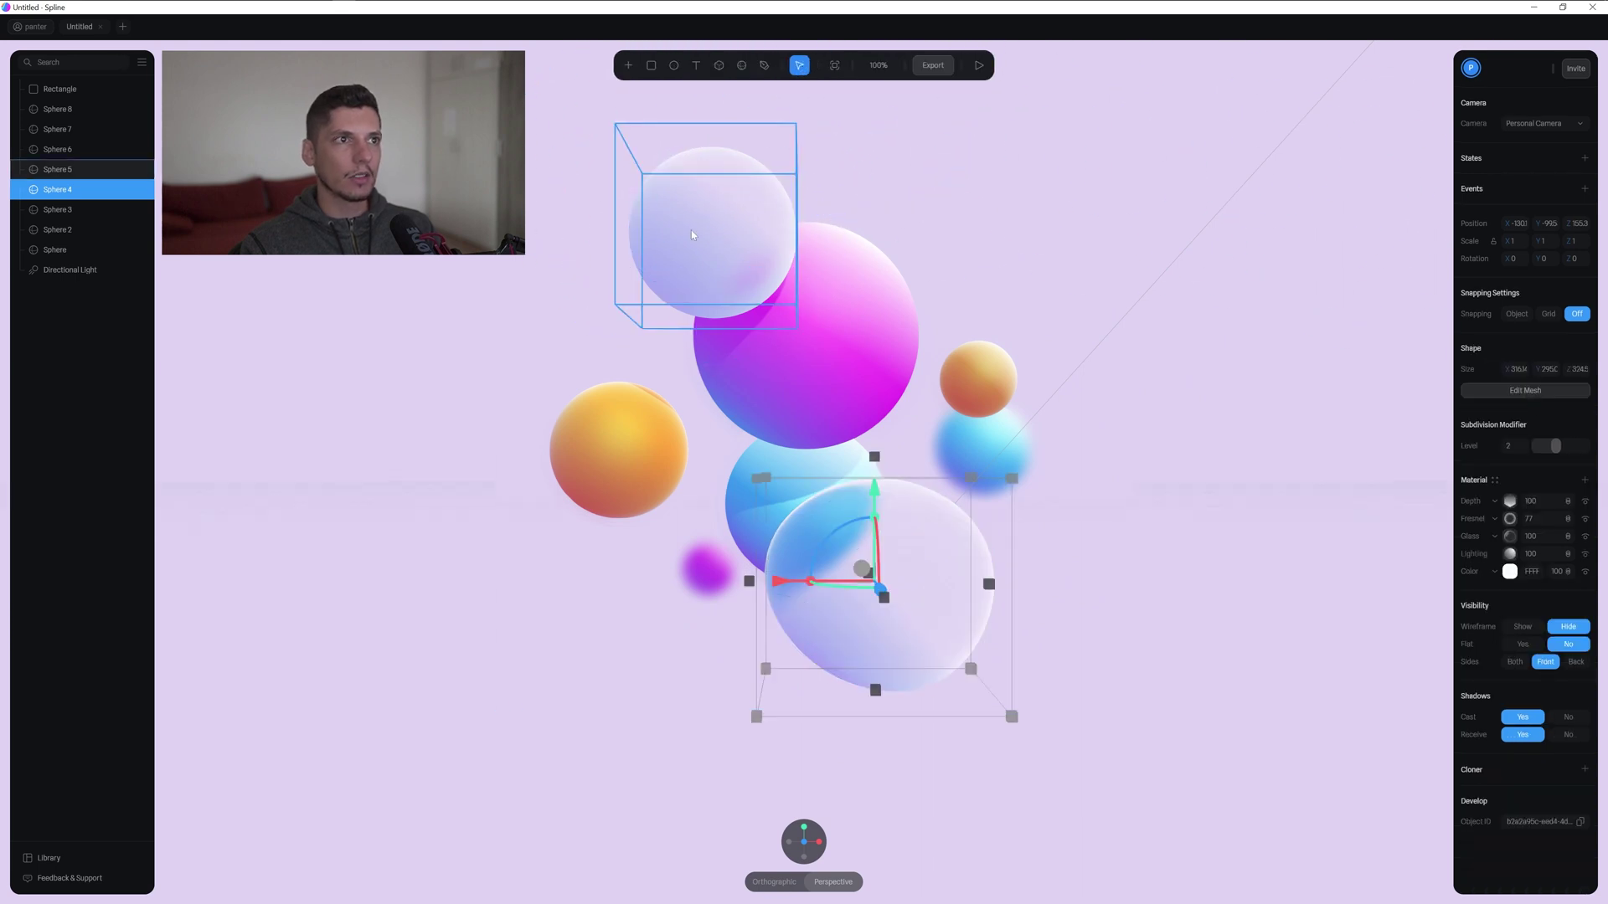
Convert the large magenta sphere to an editable mesh and sculpt it into an uneven, organic shape.
click(859, 284)
click(1525, 425)
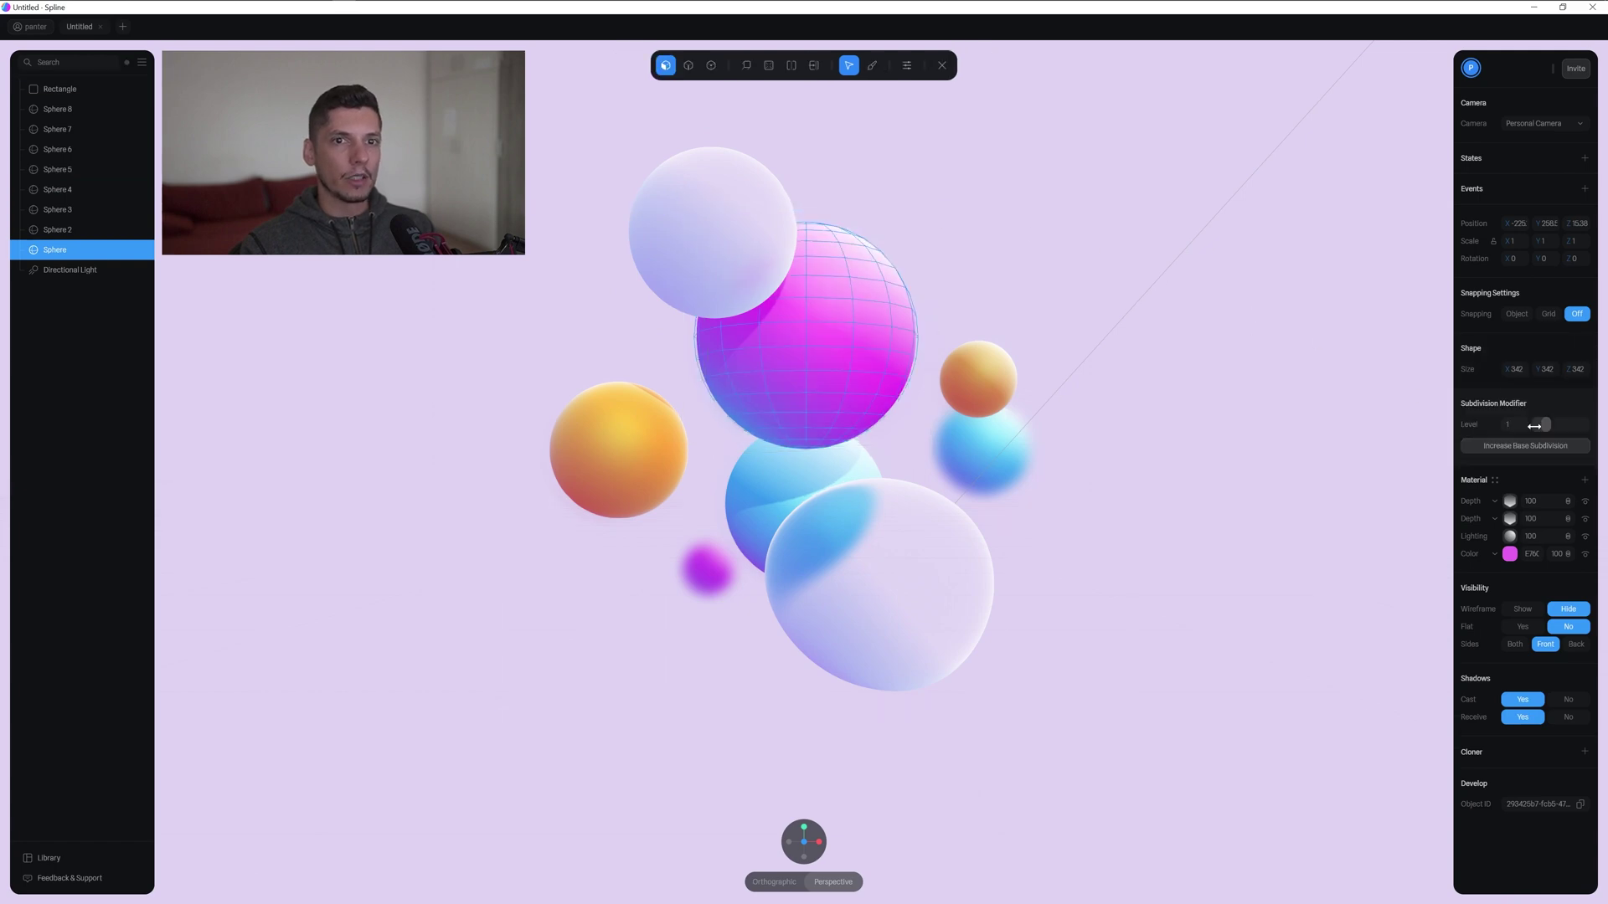
click(872, 67)
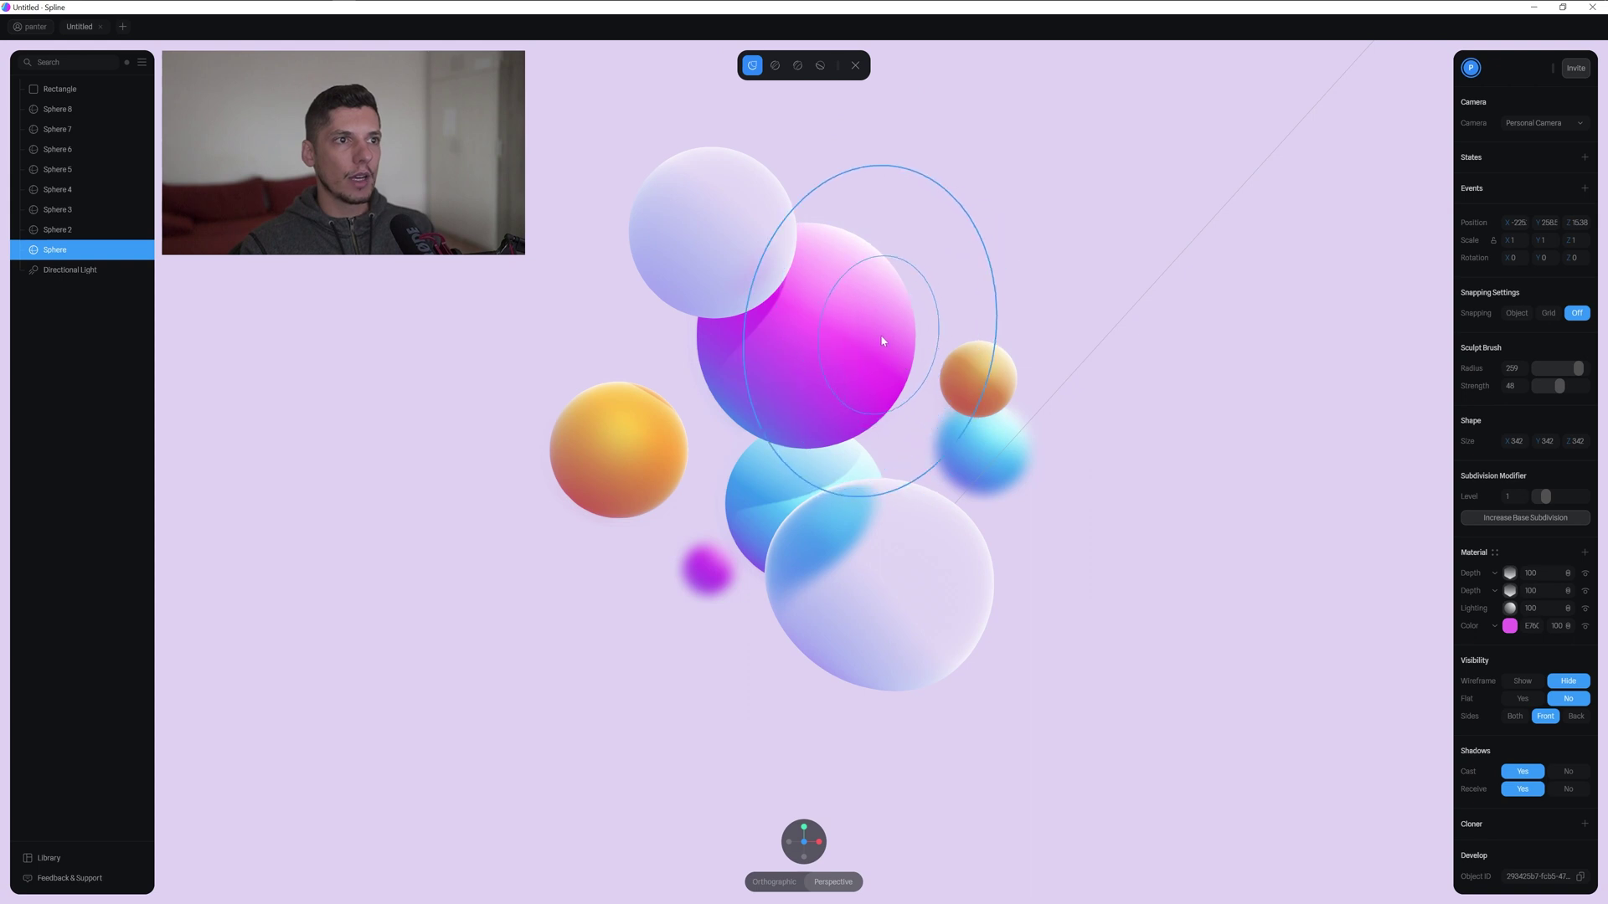
mouse_move(881, 341)
mouse_down()
mouse_move(907, 312)
mouse_move(920, 351)
mouse_move(828, 368)
mouse_move(774, 425)
mouse_up()
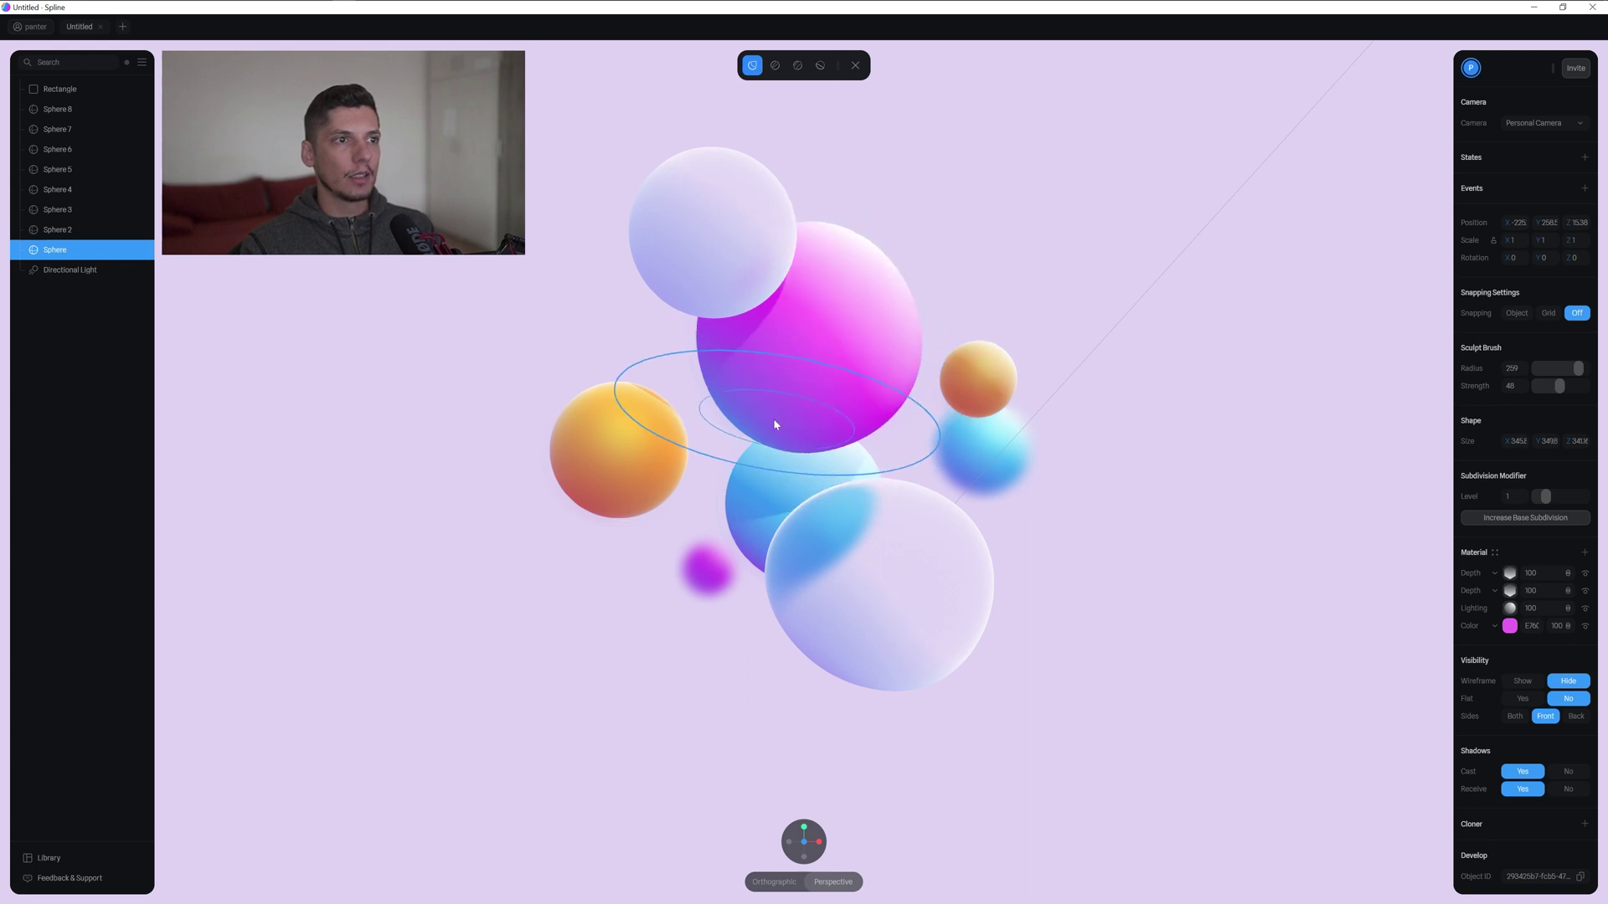
mouse_move(743, 363)
mouse_down()
mouse_move(722, 349)
mouse_move(731, 369)
mouse_up()
key(Escape)
Convert the upper glass sphere and both orange spheres to editable meshes and sculpt them into slightly irregular shapes.
click(739, 168)
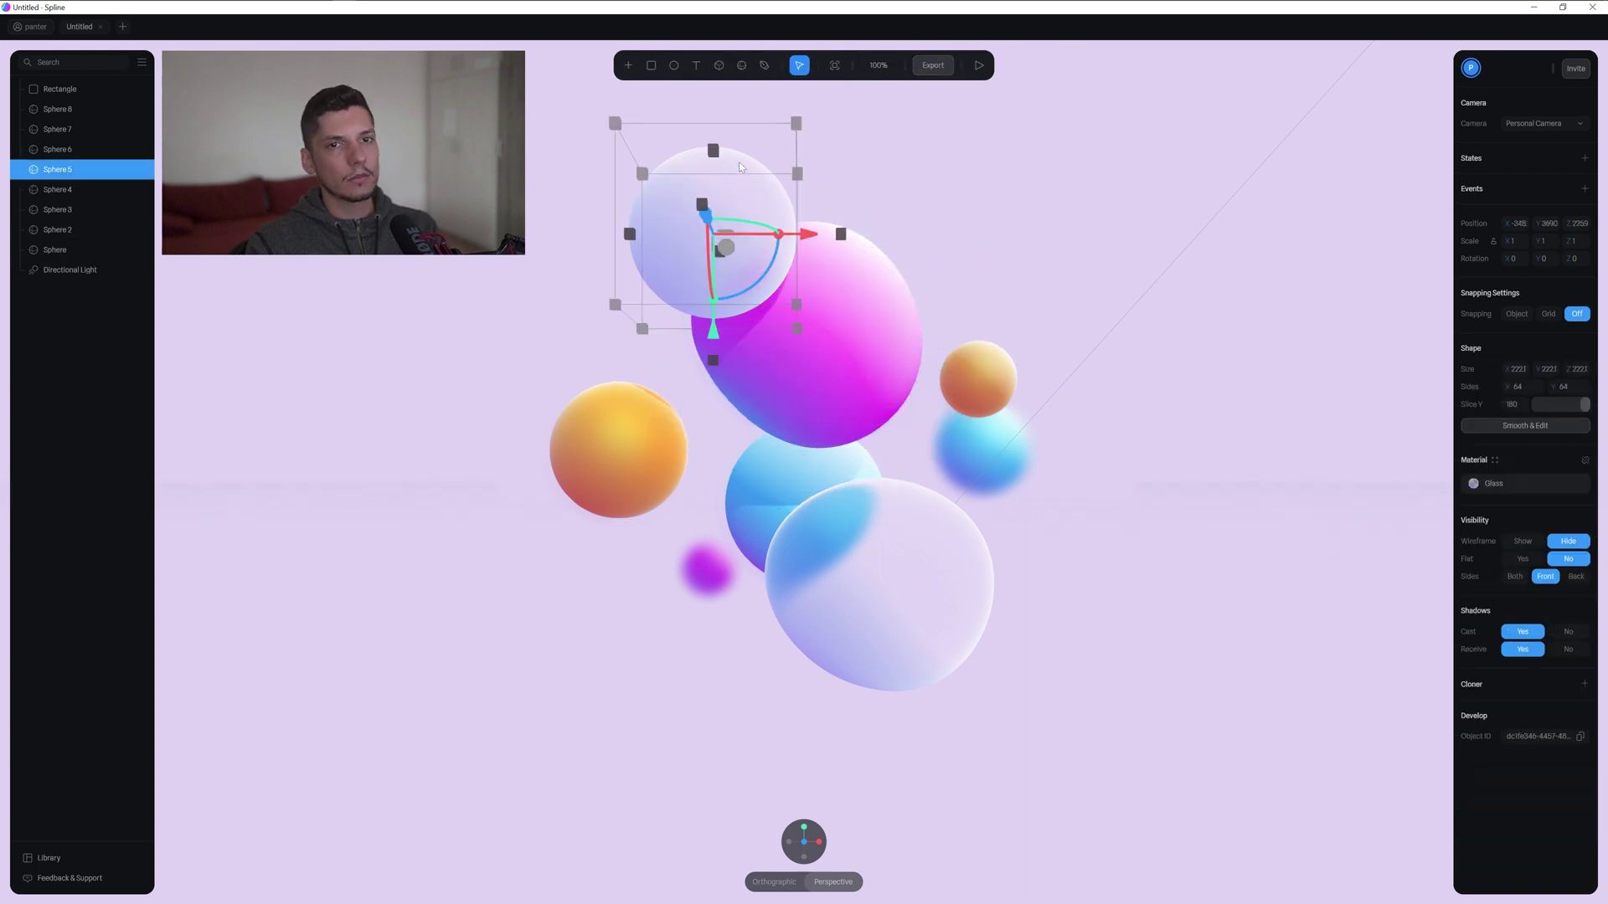
click(1519, 425)
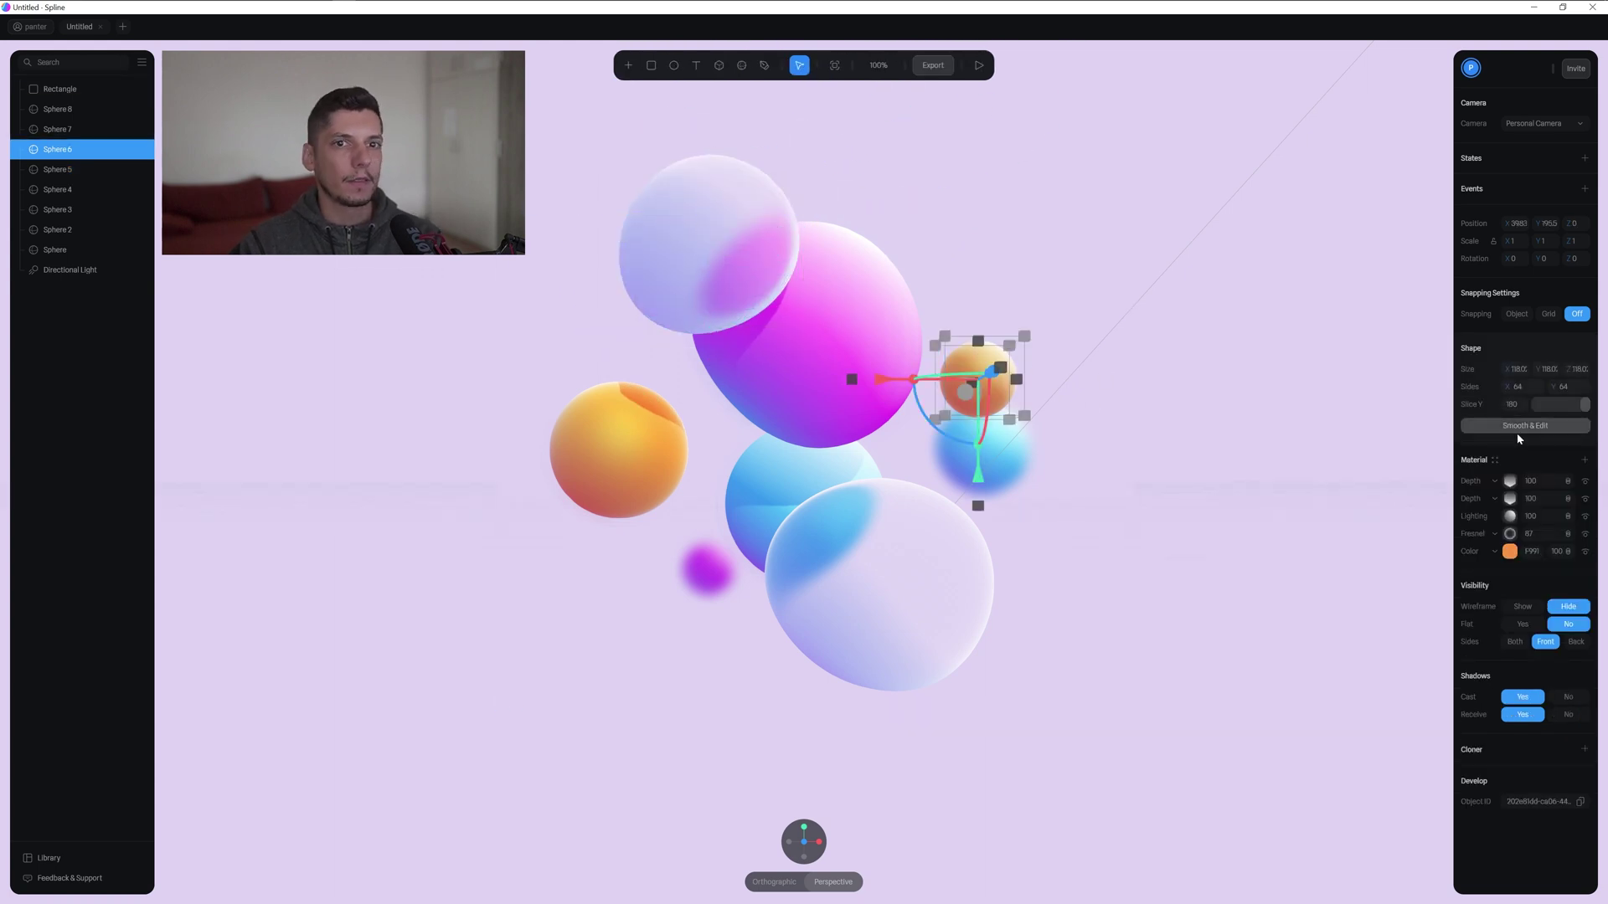
click(1519, 429)
key(Escape)
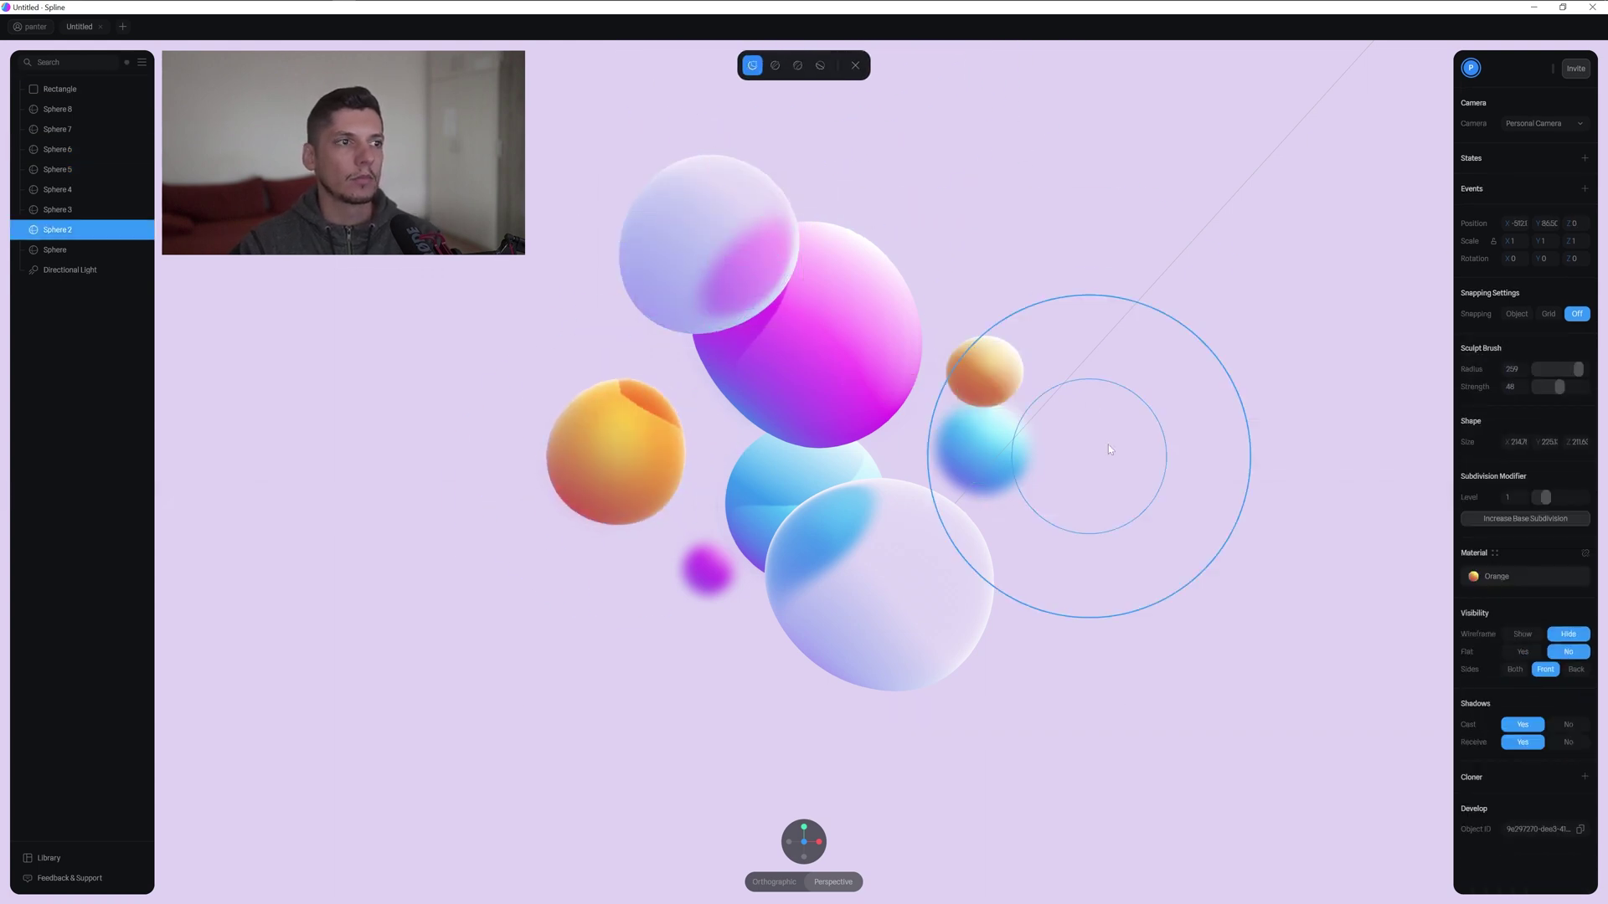
key(Escape)
Convert the large blue sphere behind the lower glass shape to an editable mesh and sculpt it slightly out of round.
click(787, 473)
click(1548, 426)
drag(752, 460, 787, 511)
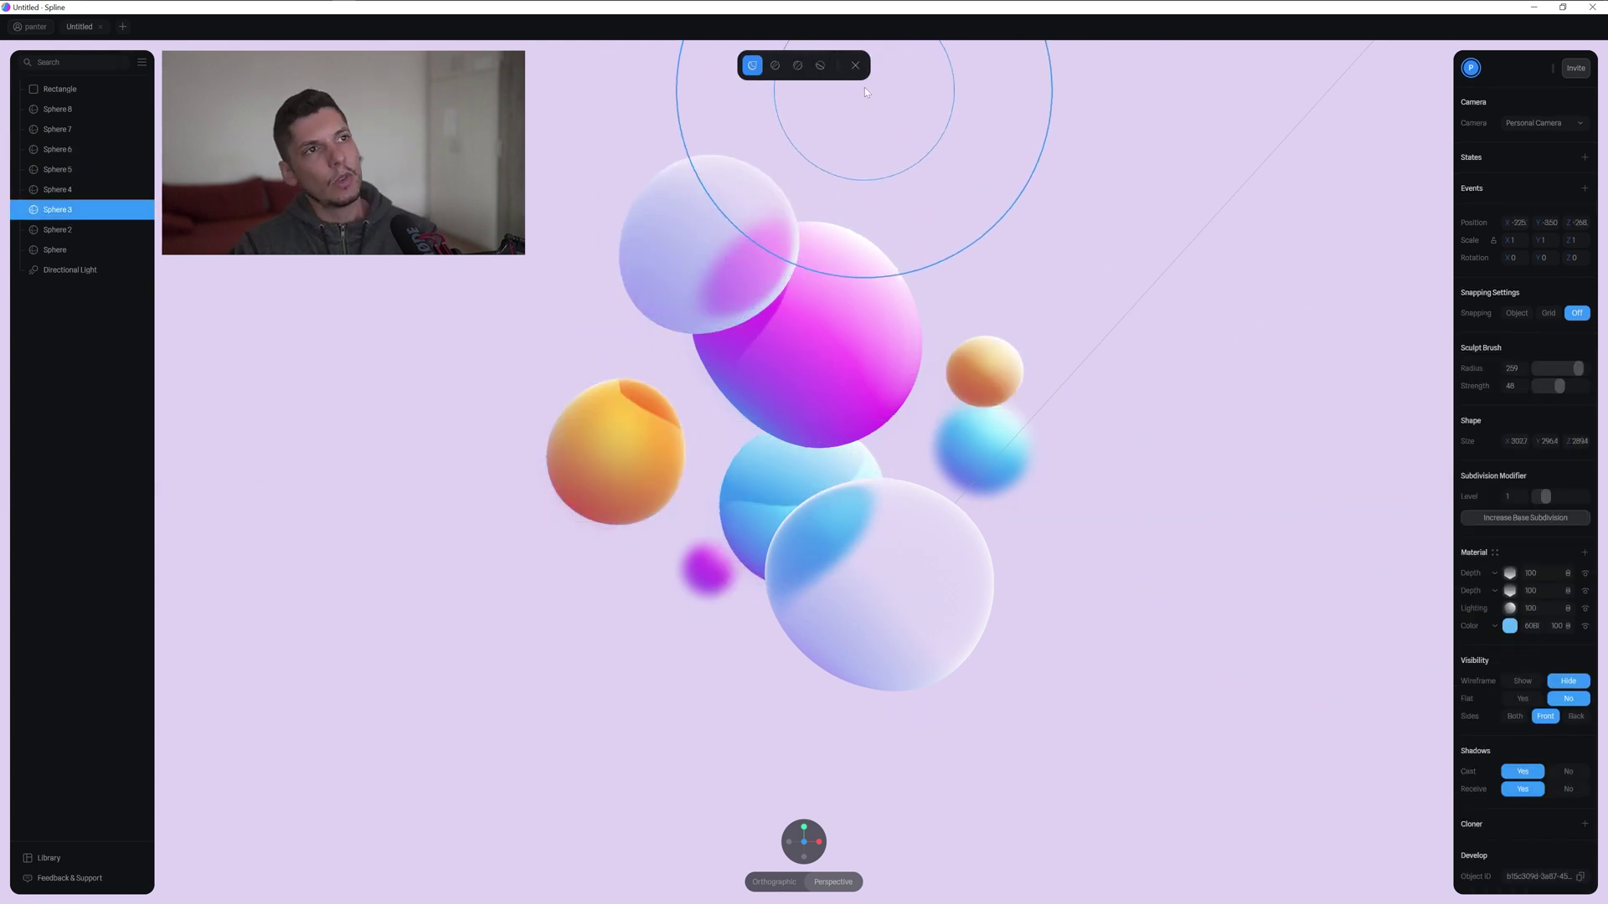
click(855, 66)
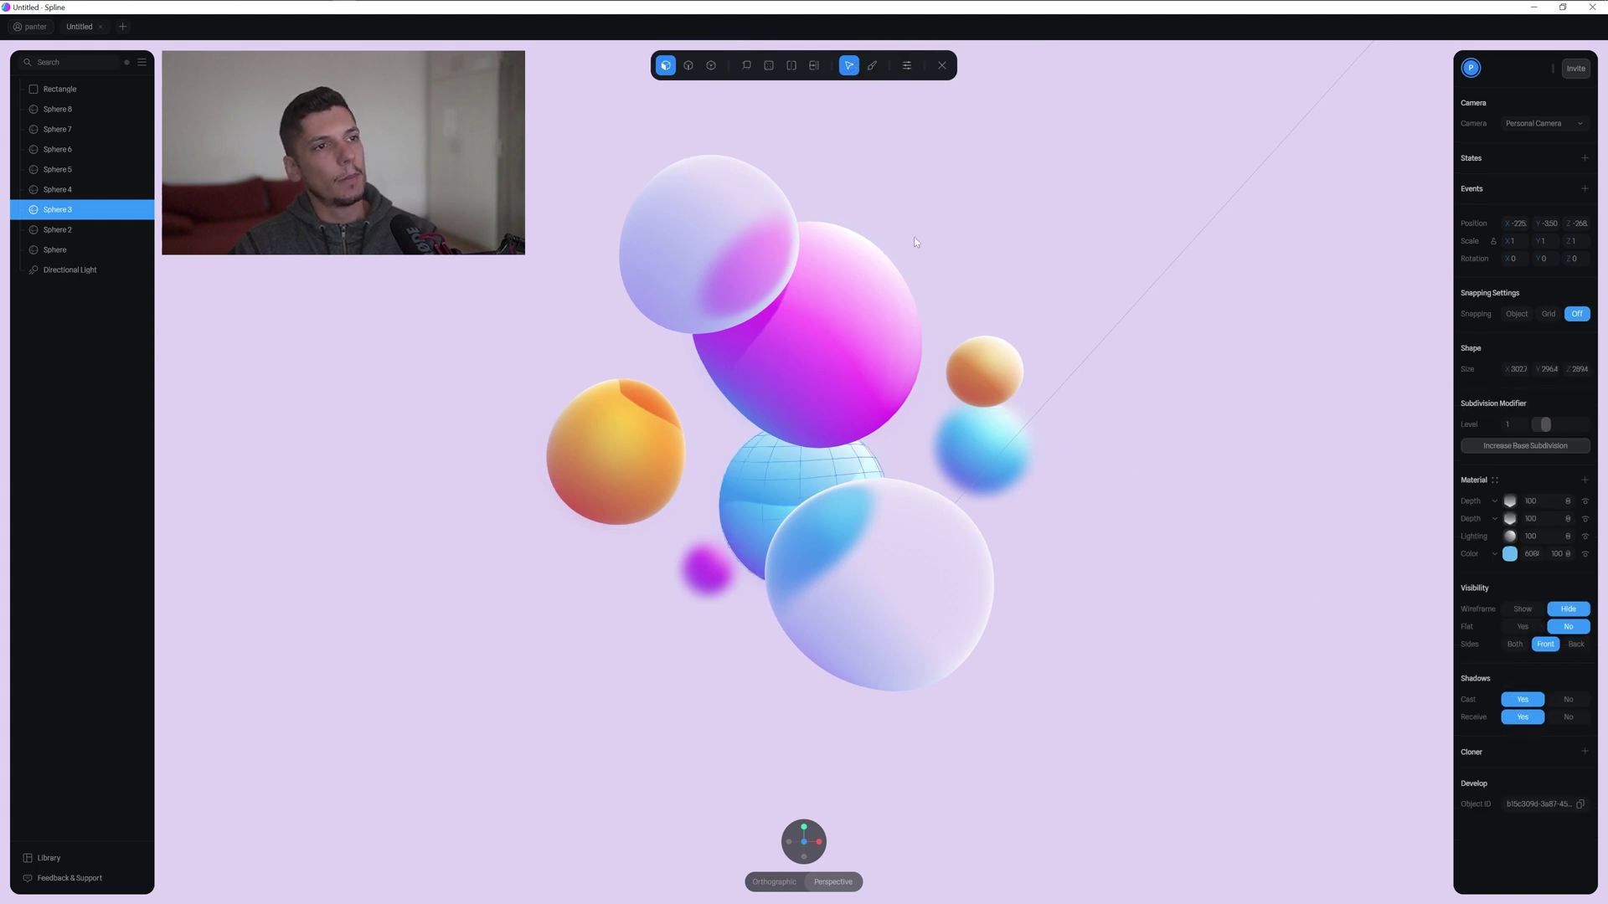
click(942, 65)
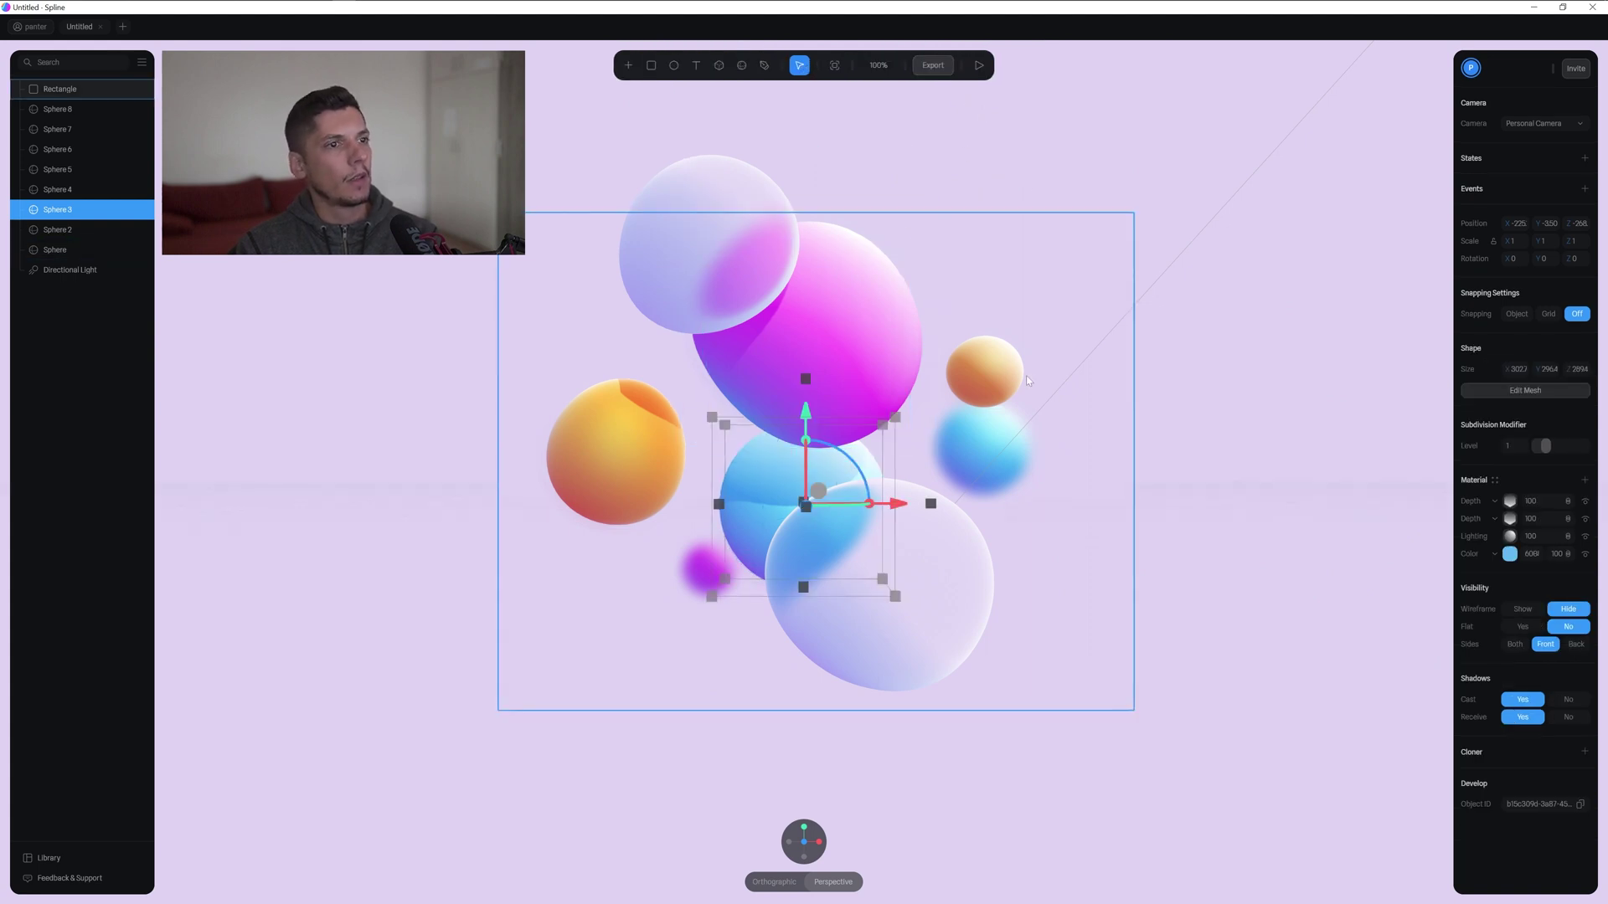
click(1015, 185)
Add a new state to the upper glass sphere and scale it up slightly in that state.
click(735, 242)
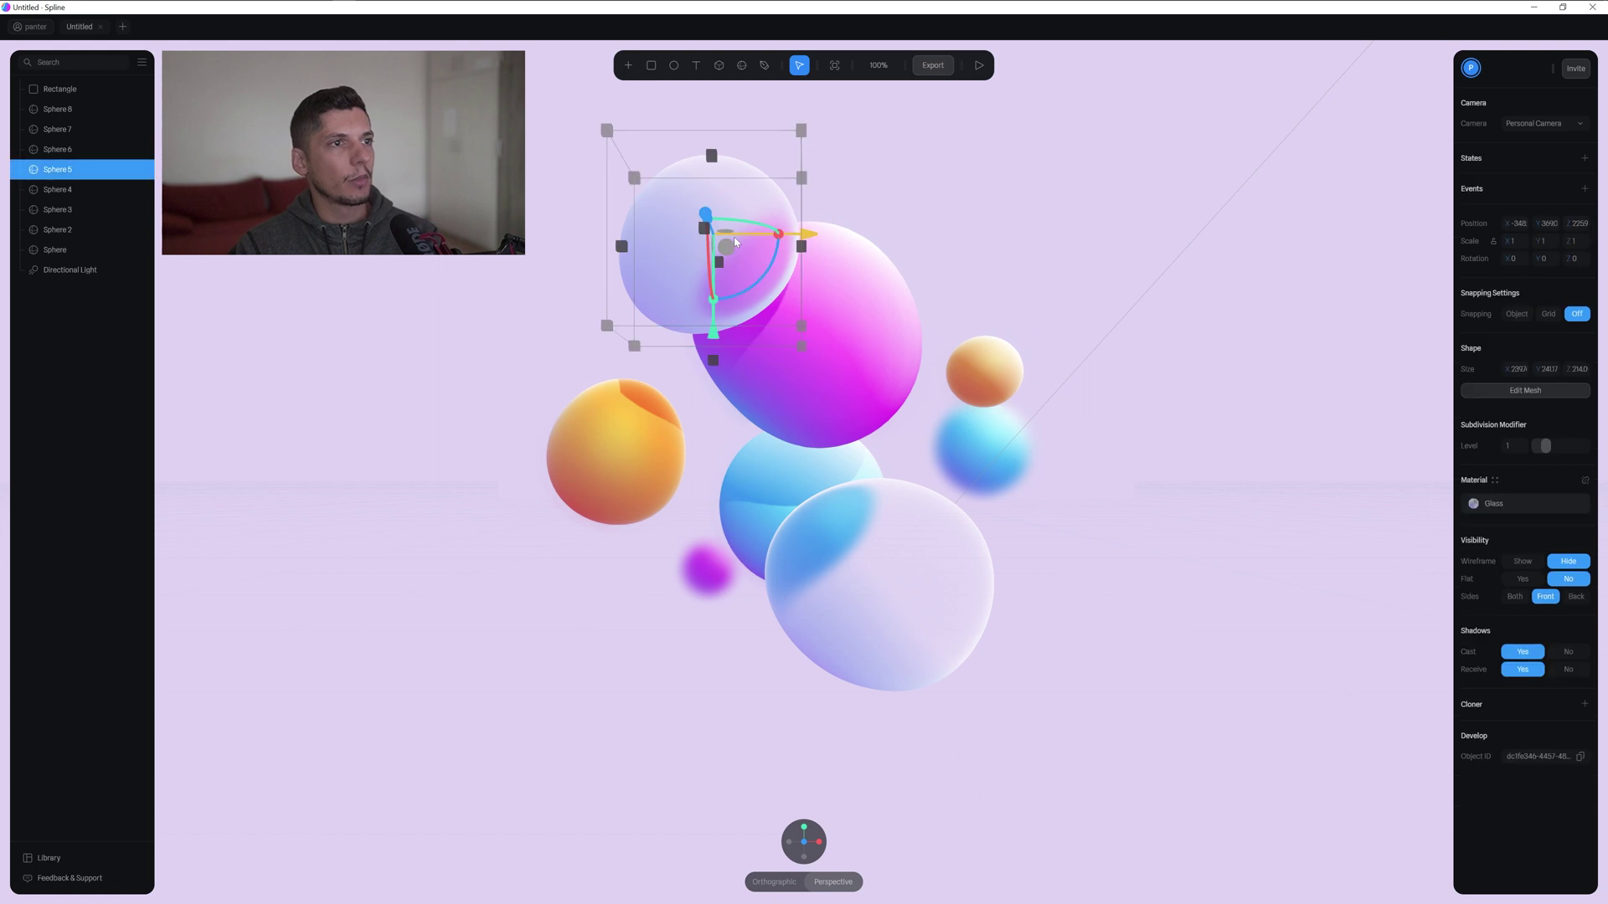
click(1584, 159)
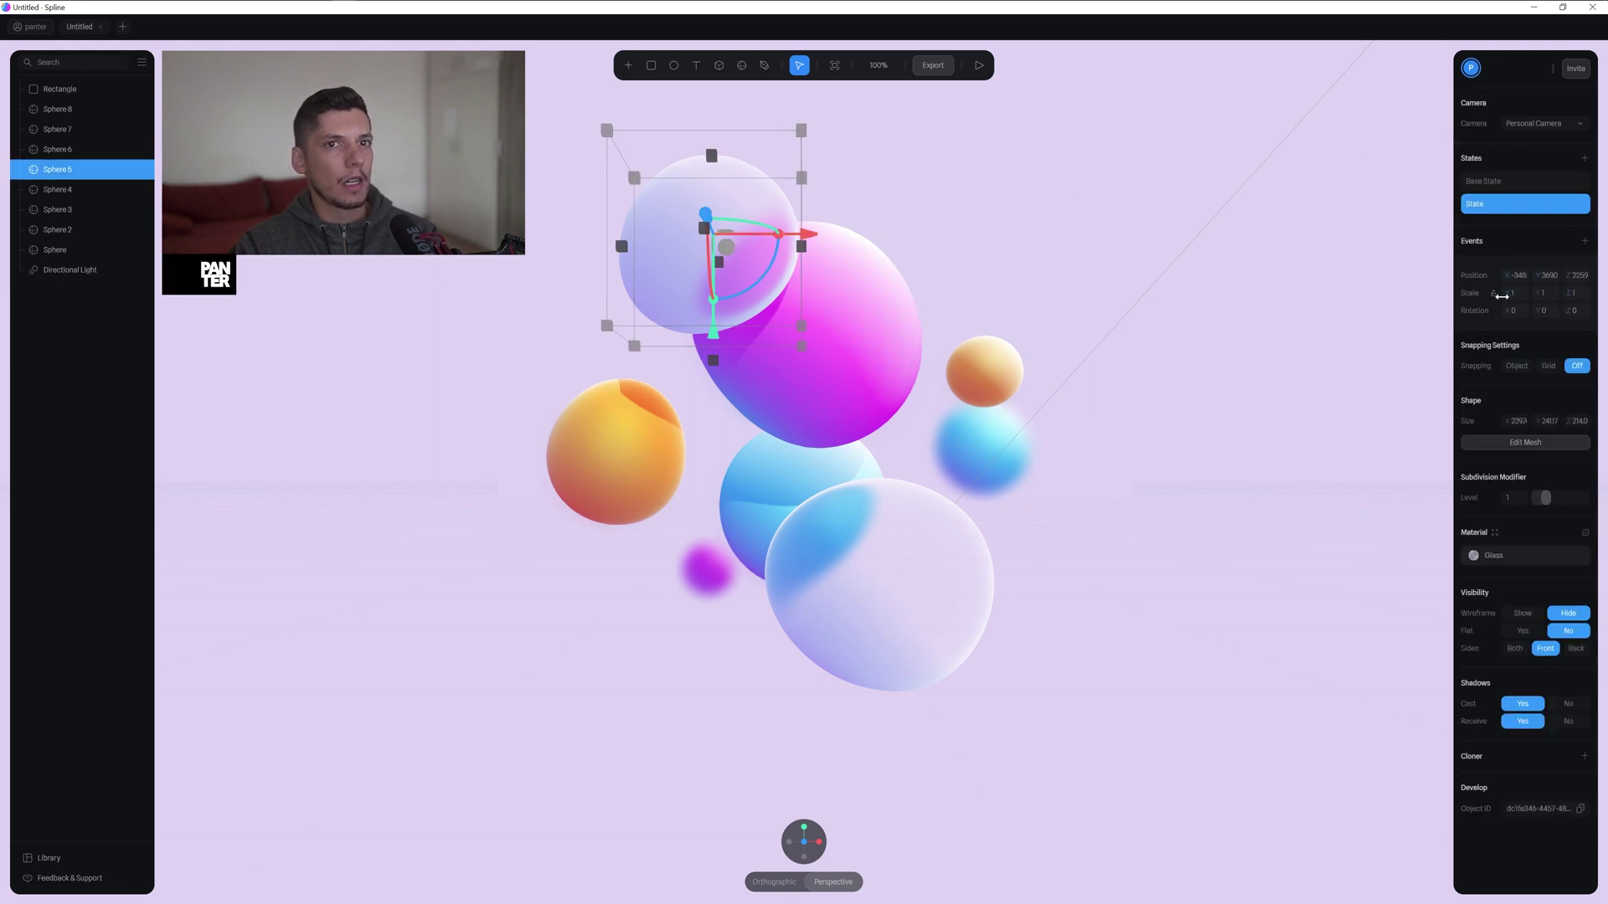
drag(1508, 294, 1583, 292)
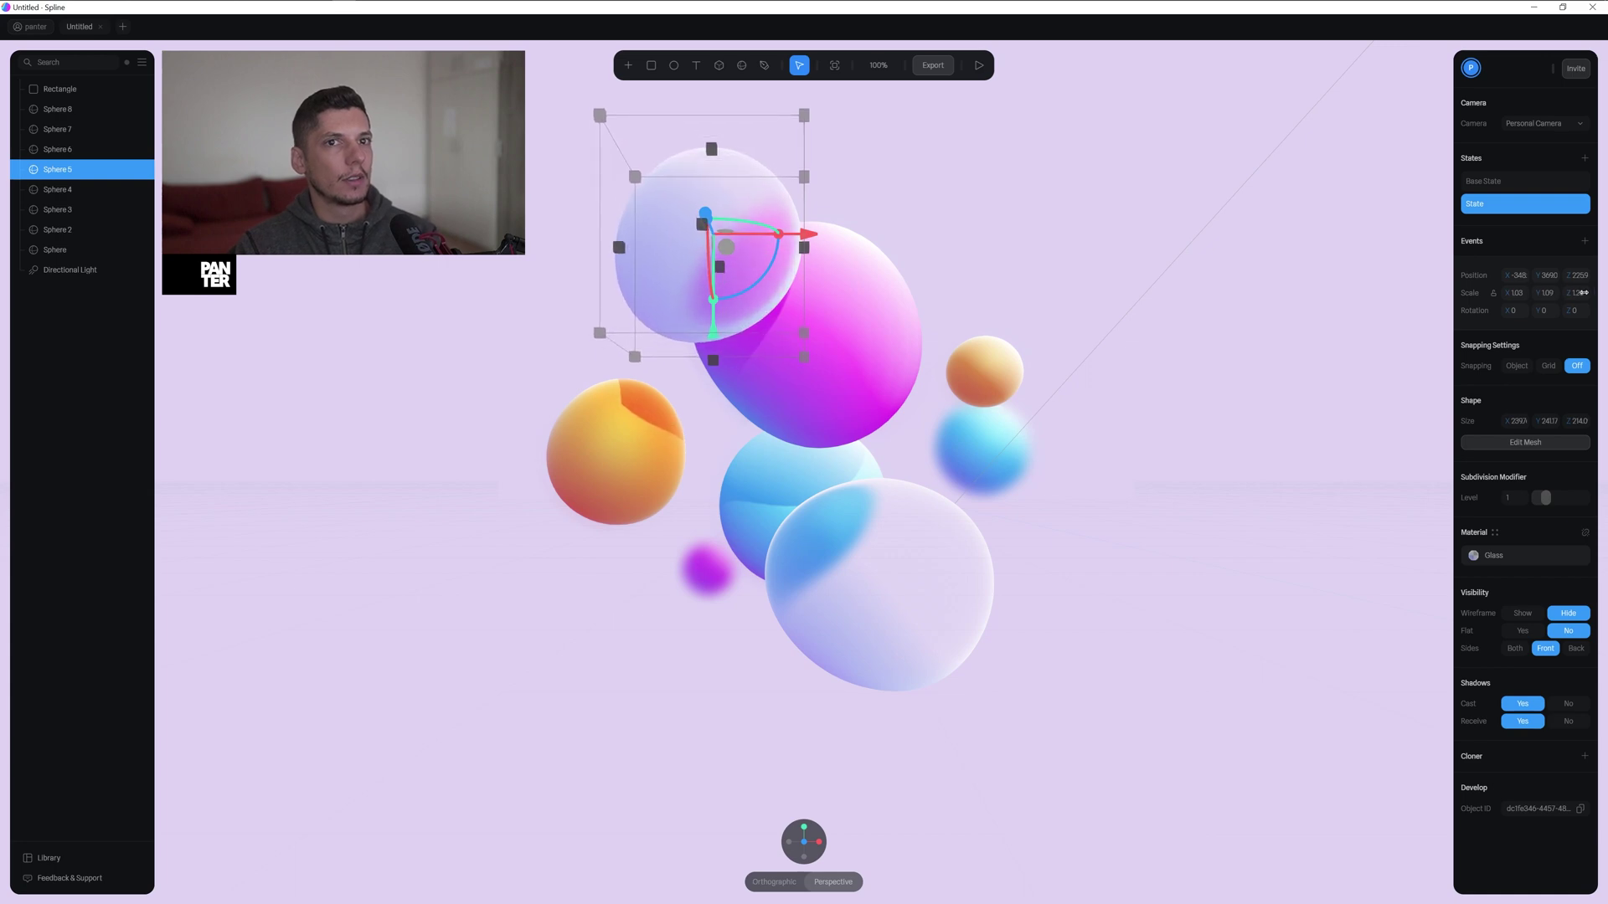
Give the upper glass sphere a Mouse Hover event that changes it to the new state with a Spring transition, and preview it.
click(1584, 248)
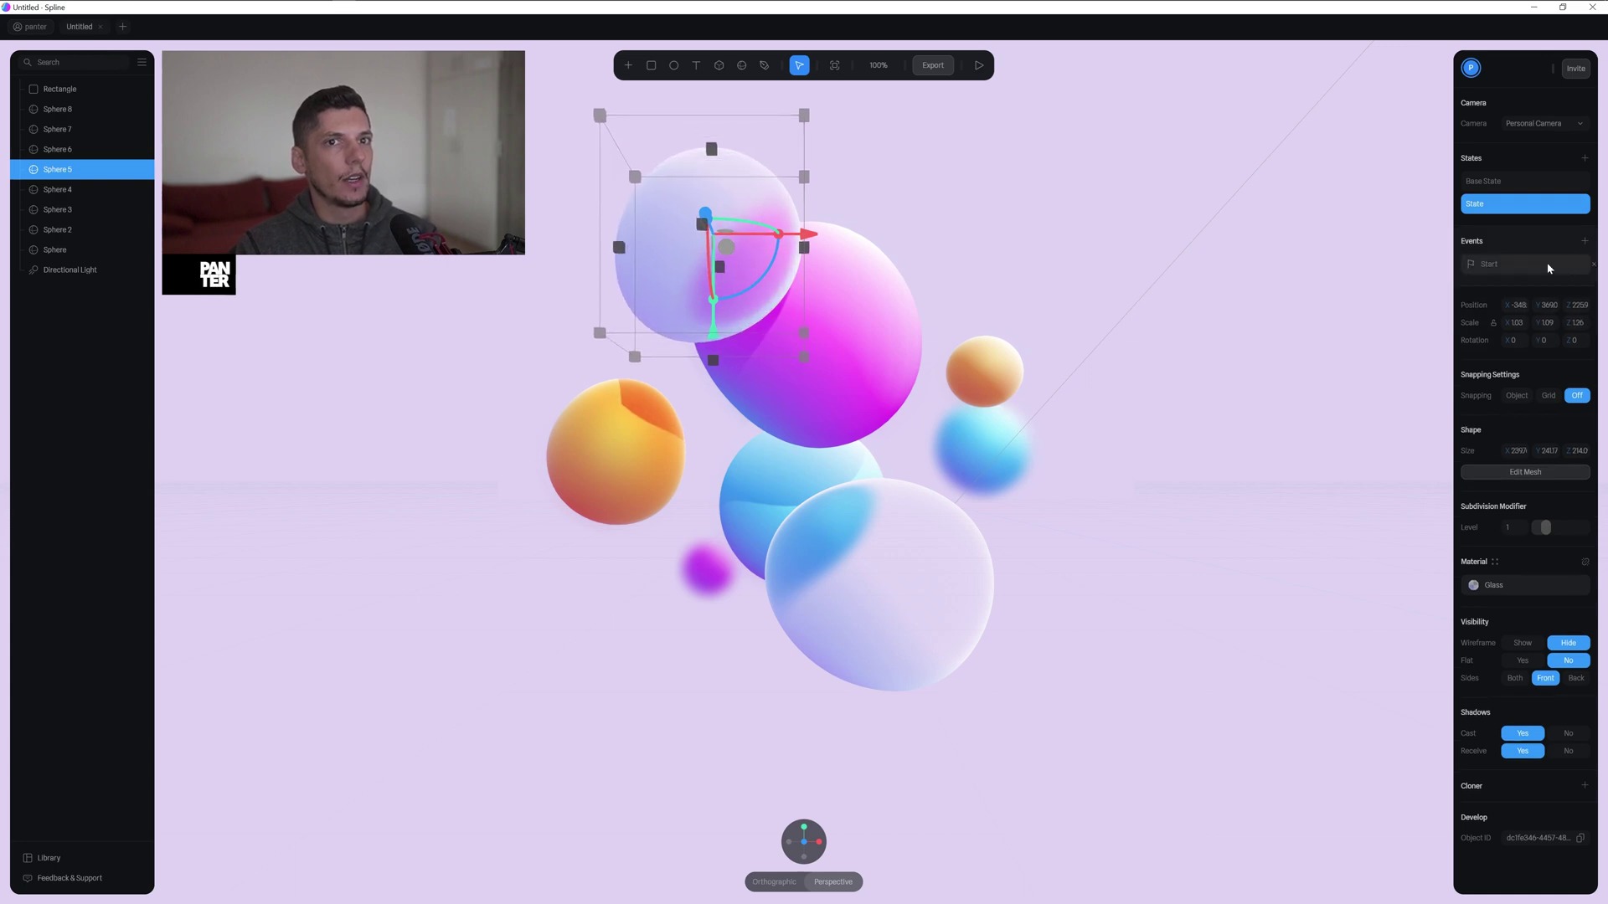
click(1508, 266)
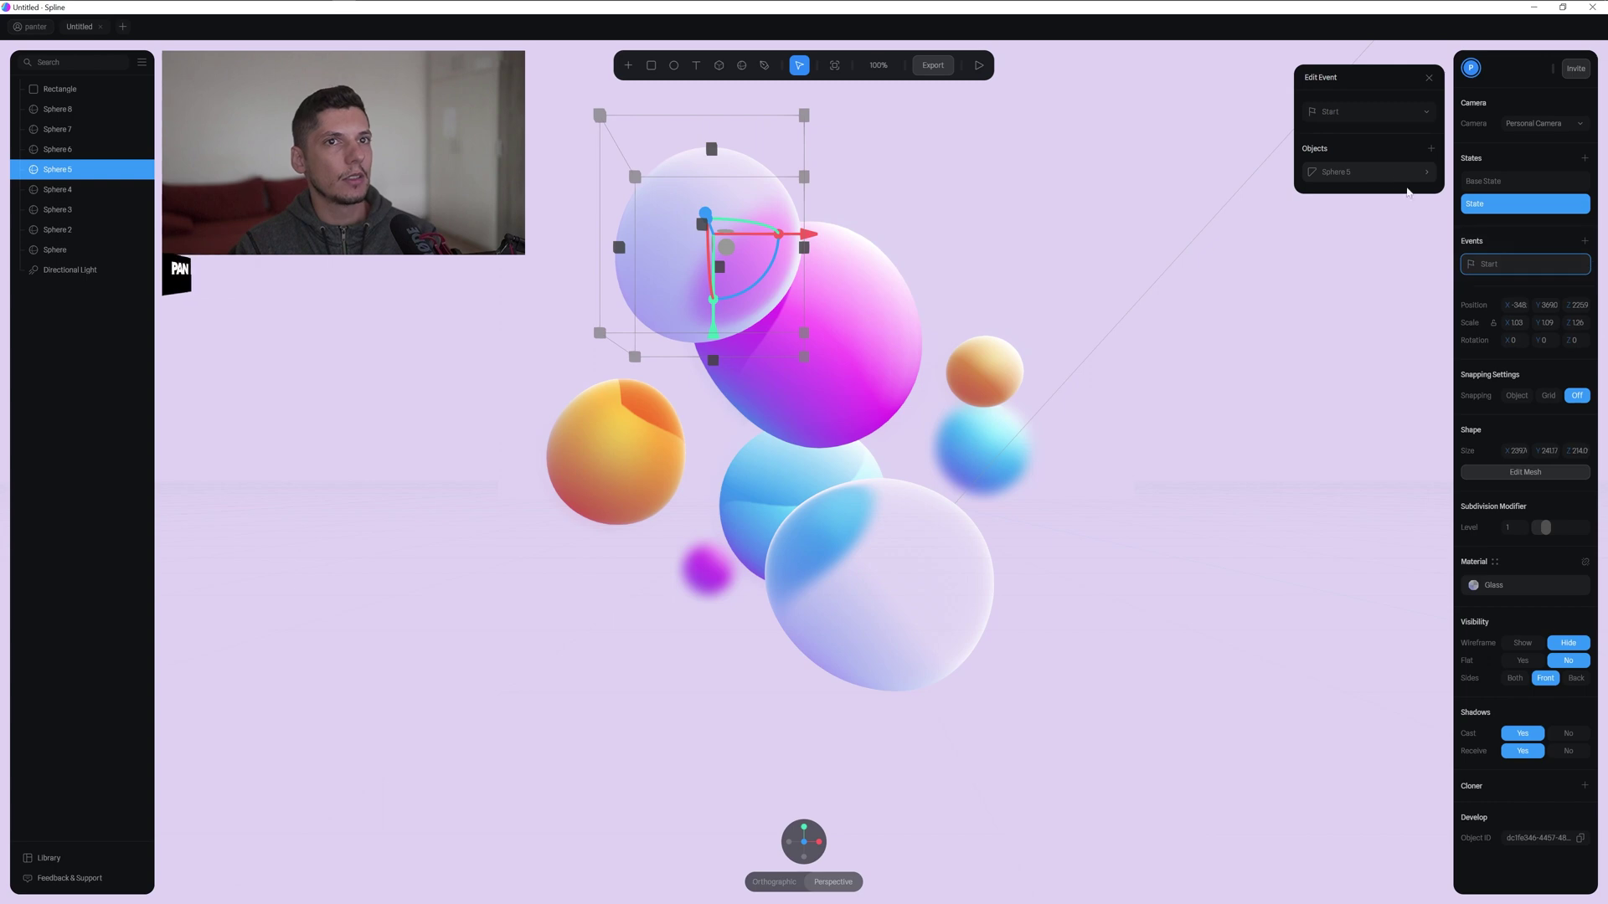
click(1354, 113)
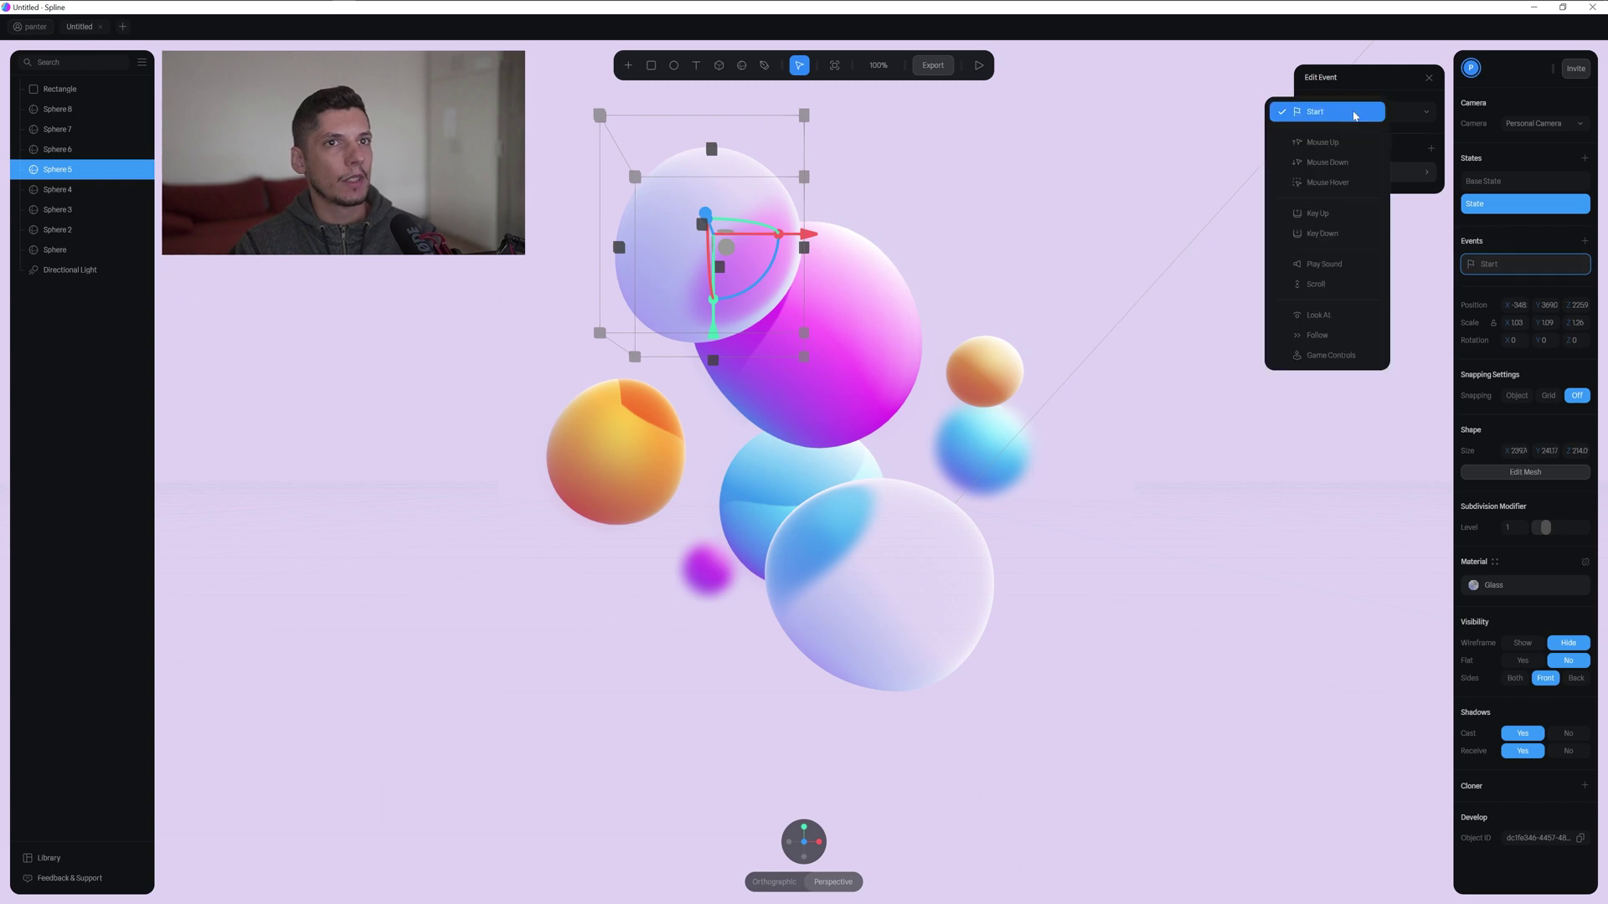
click(1354, 183)
click(1359, 174)
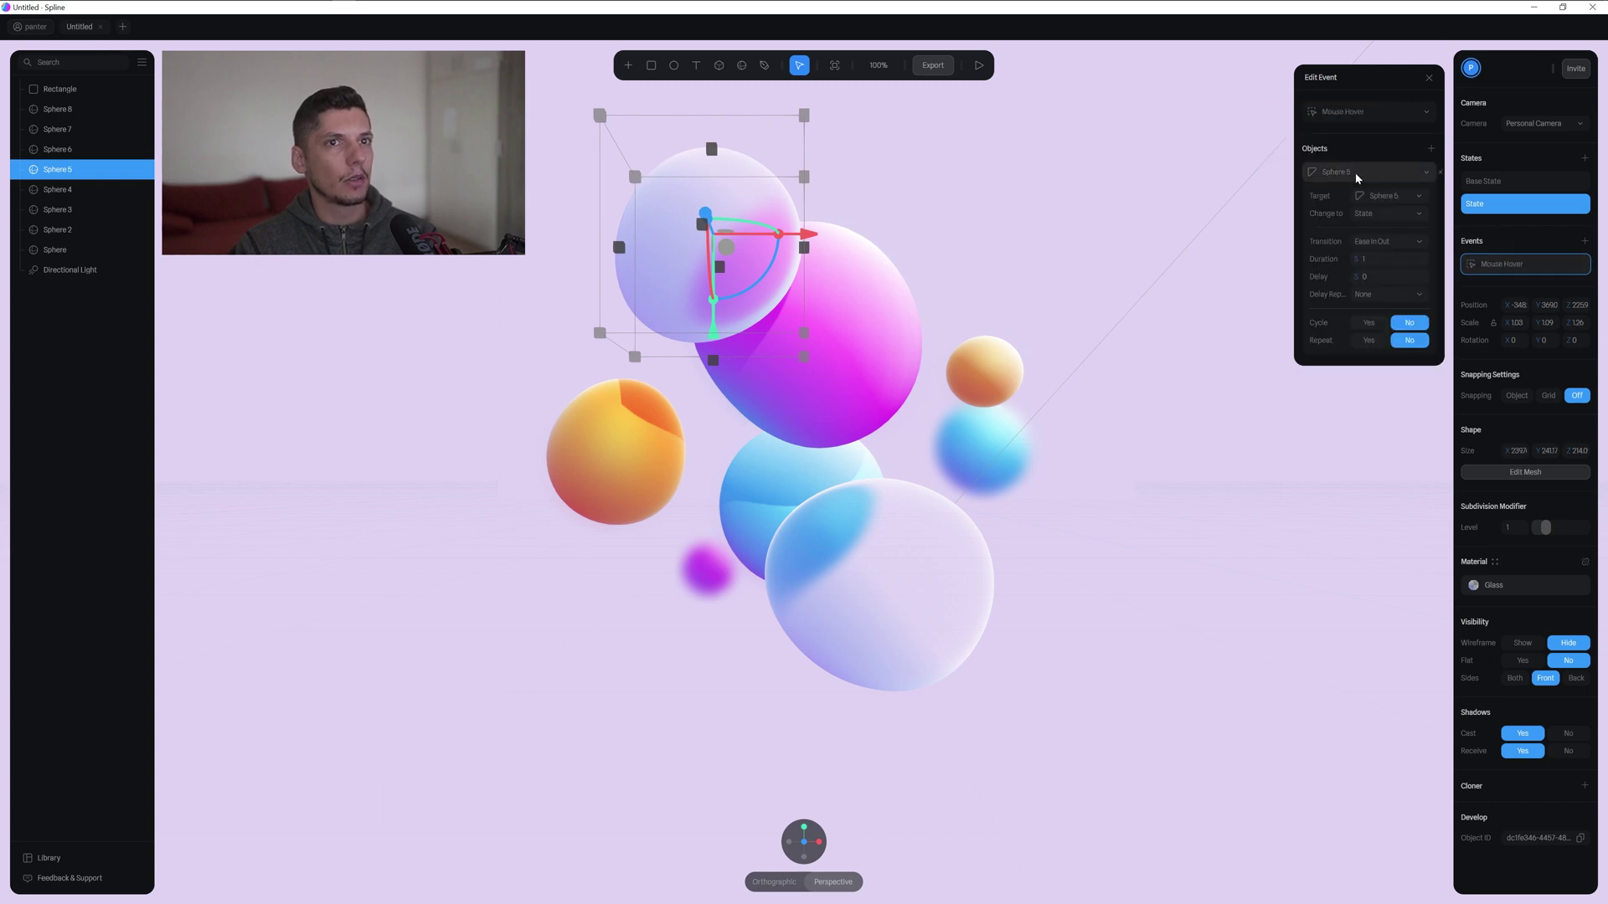
click(1388, 243)
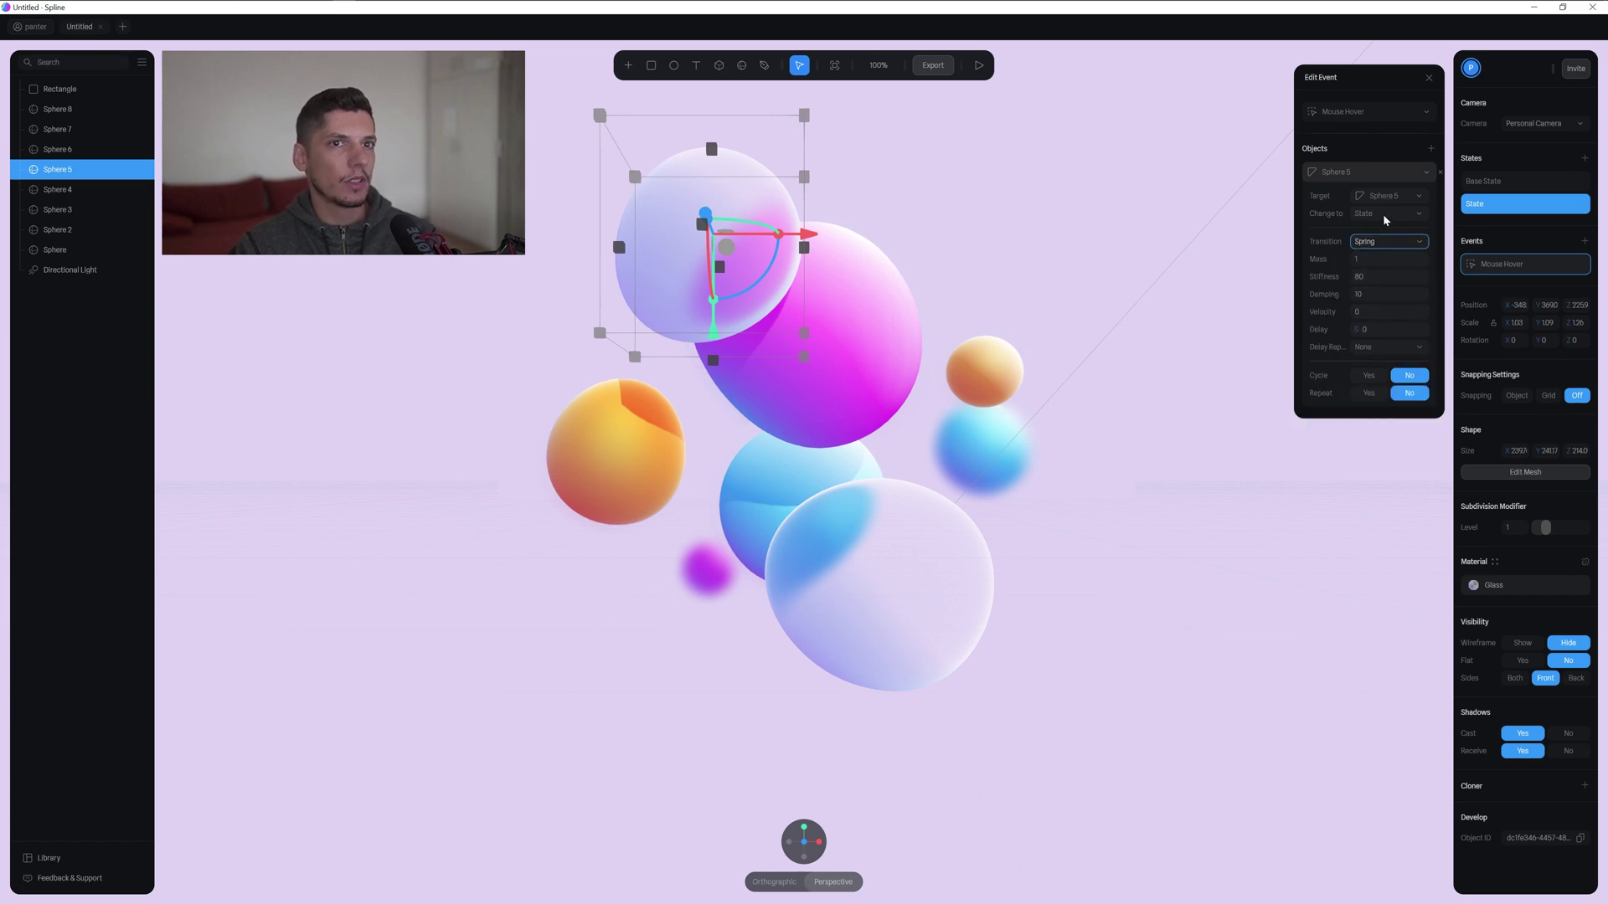
click(980, 67)
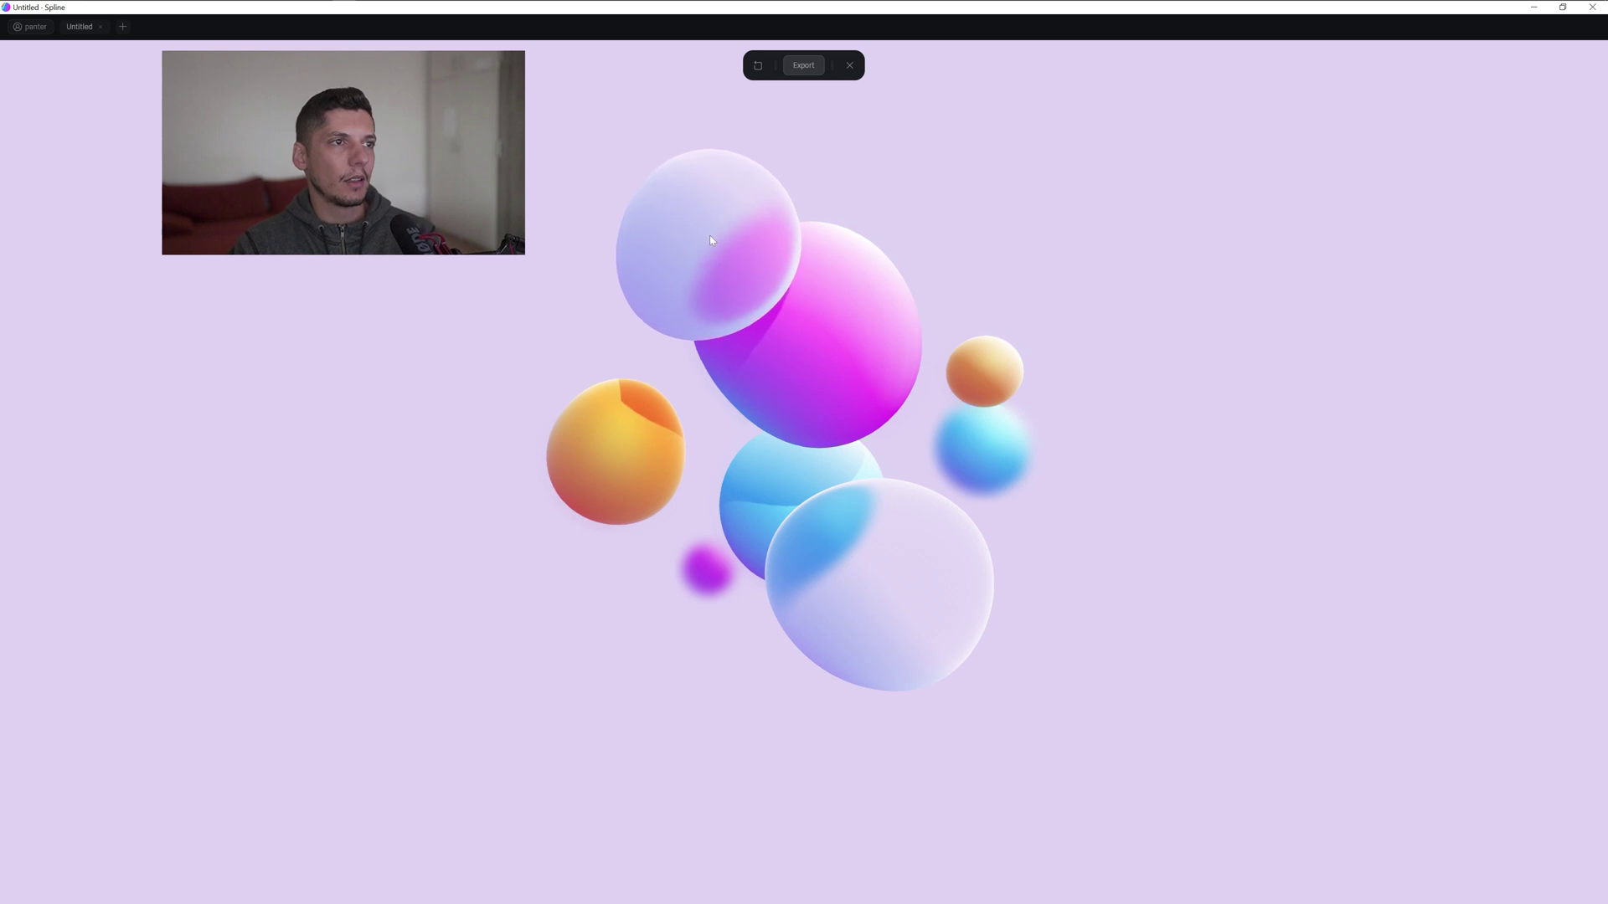
click(850, 65)
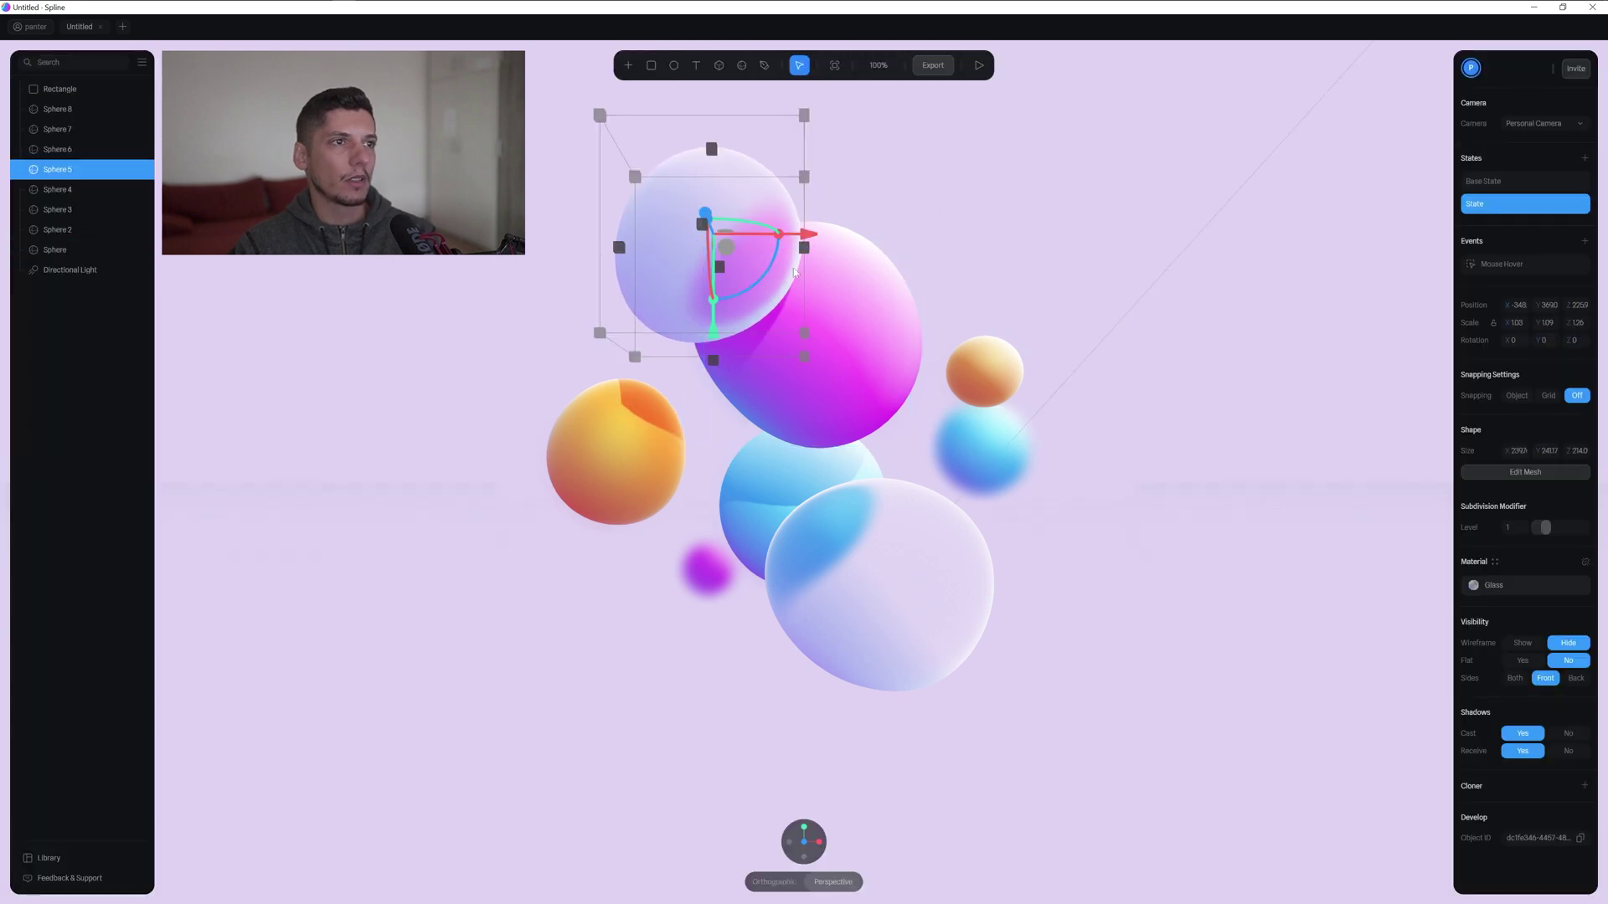
Rotate the upper glass sphere in its hover state and preview the interaction.
drag(773, 270, 742, 284)
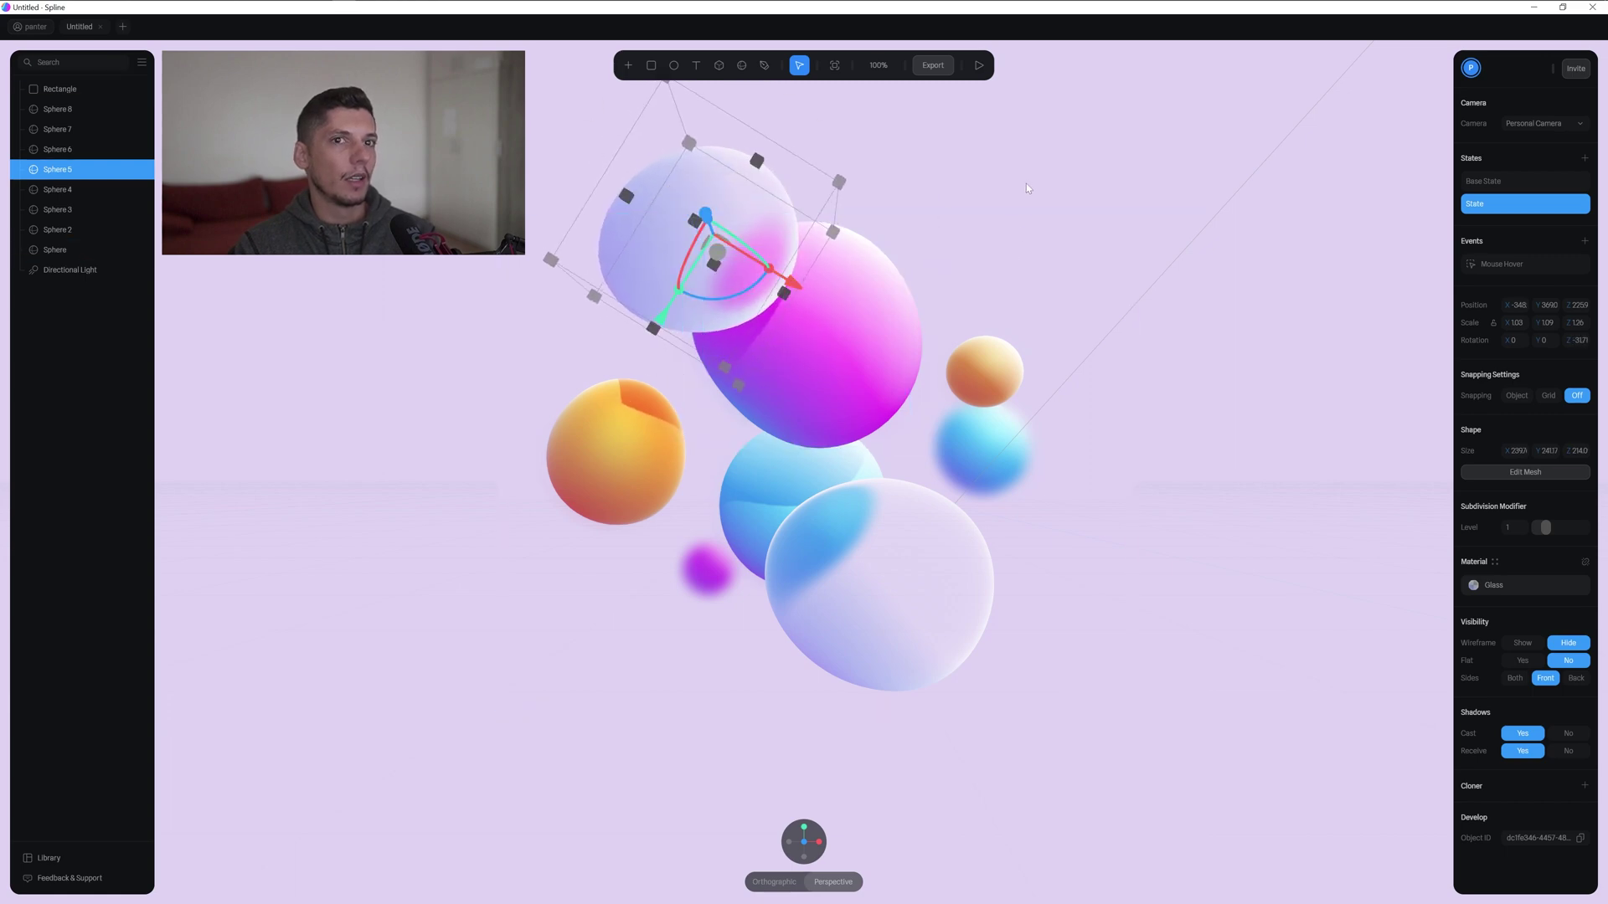
click(978, 72)
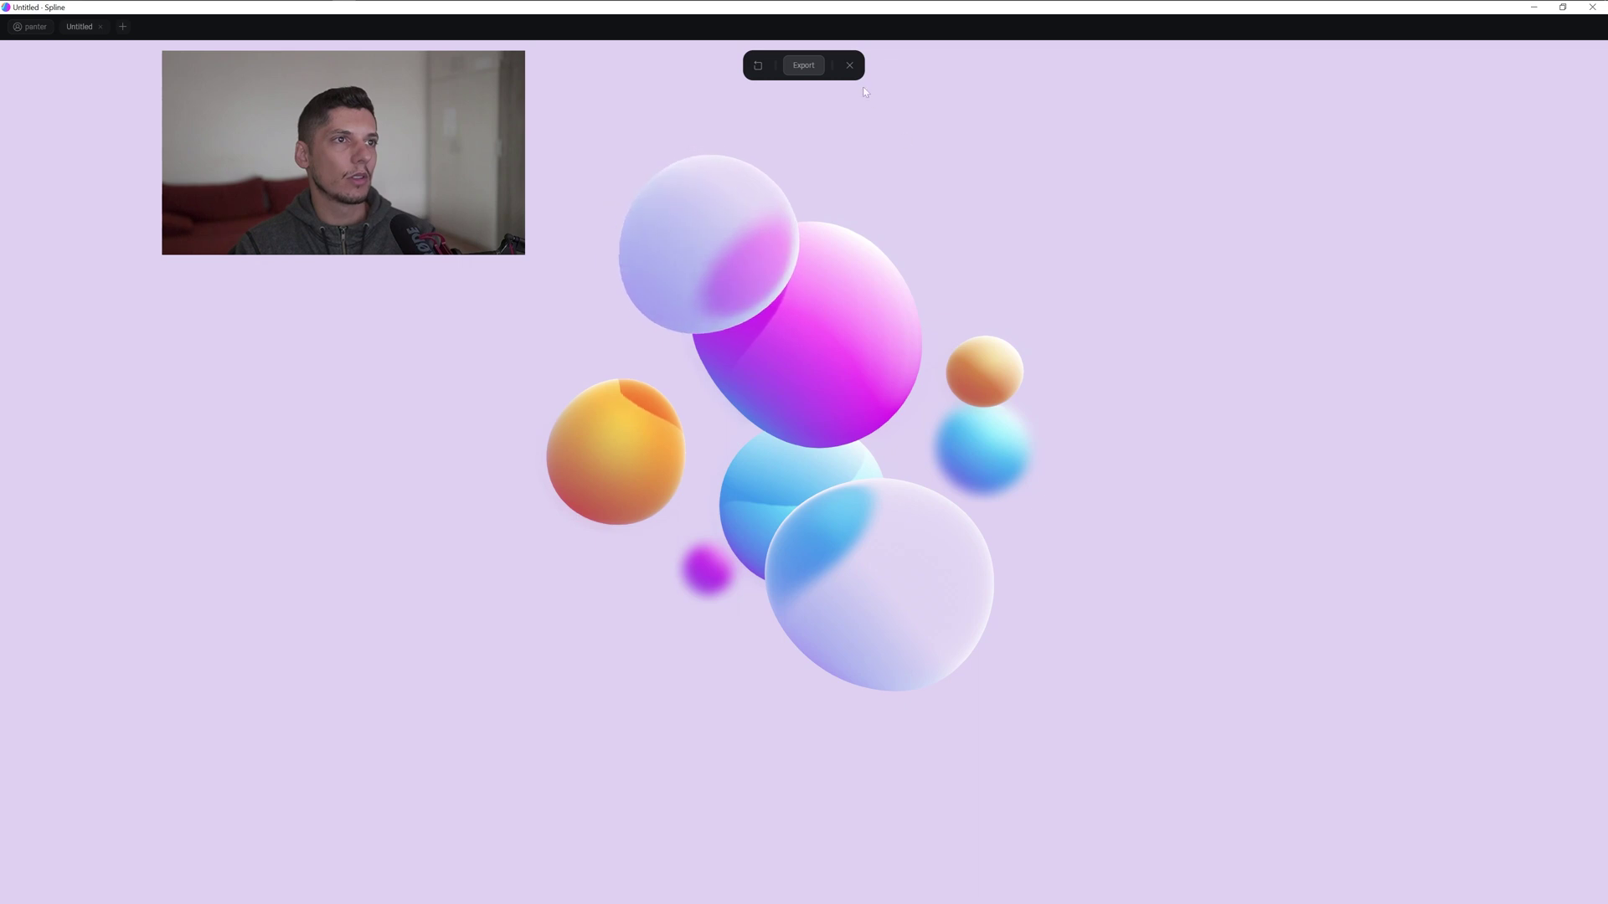
click(849, 66)
Add a new state to the large magenta sphere.
click(873, 284)
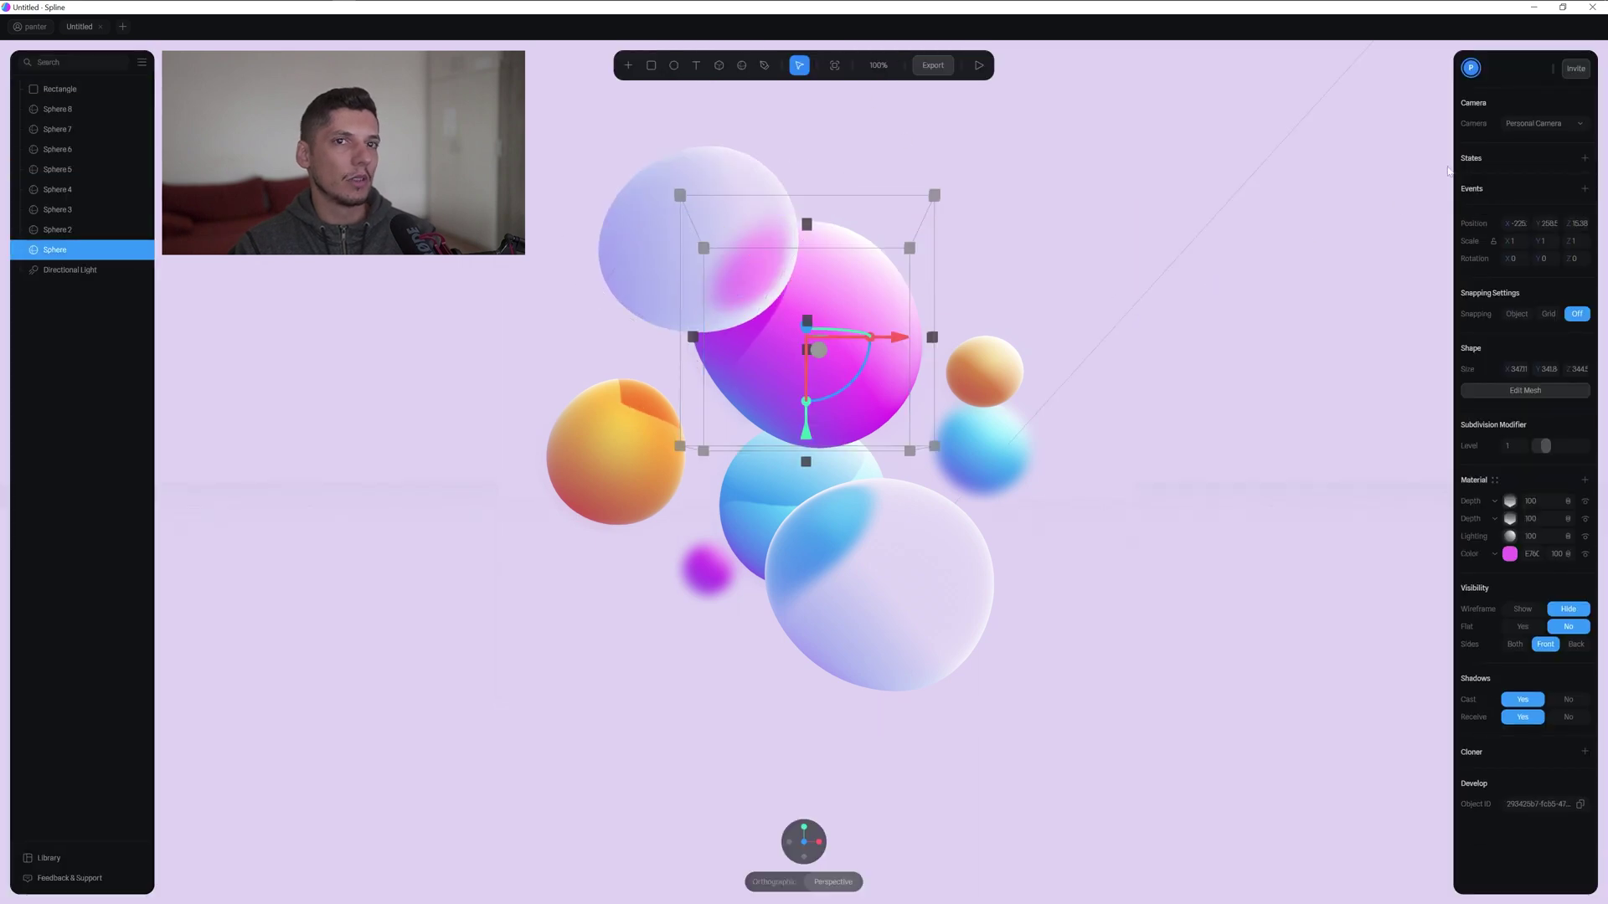
click(1584, 159)
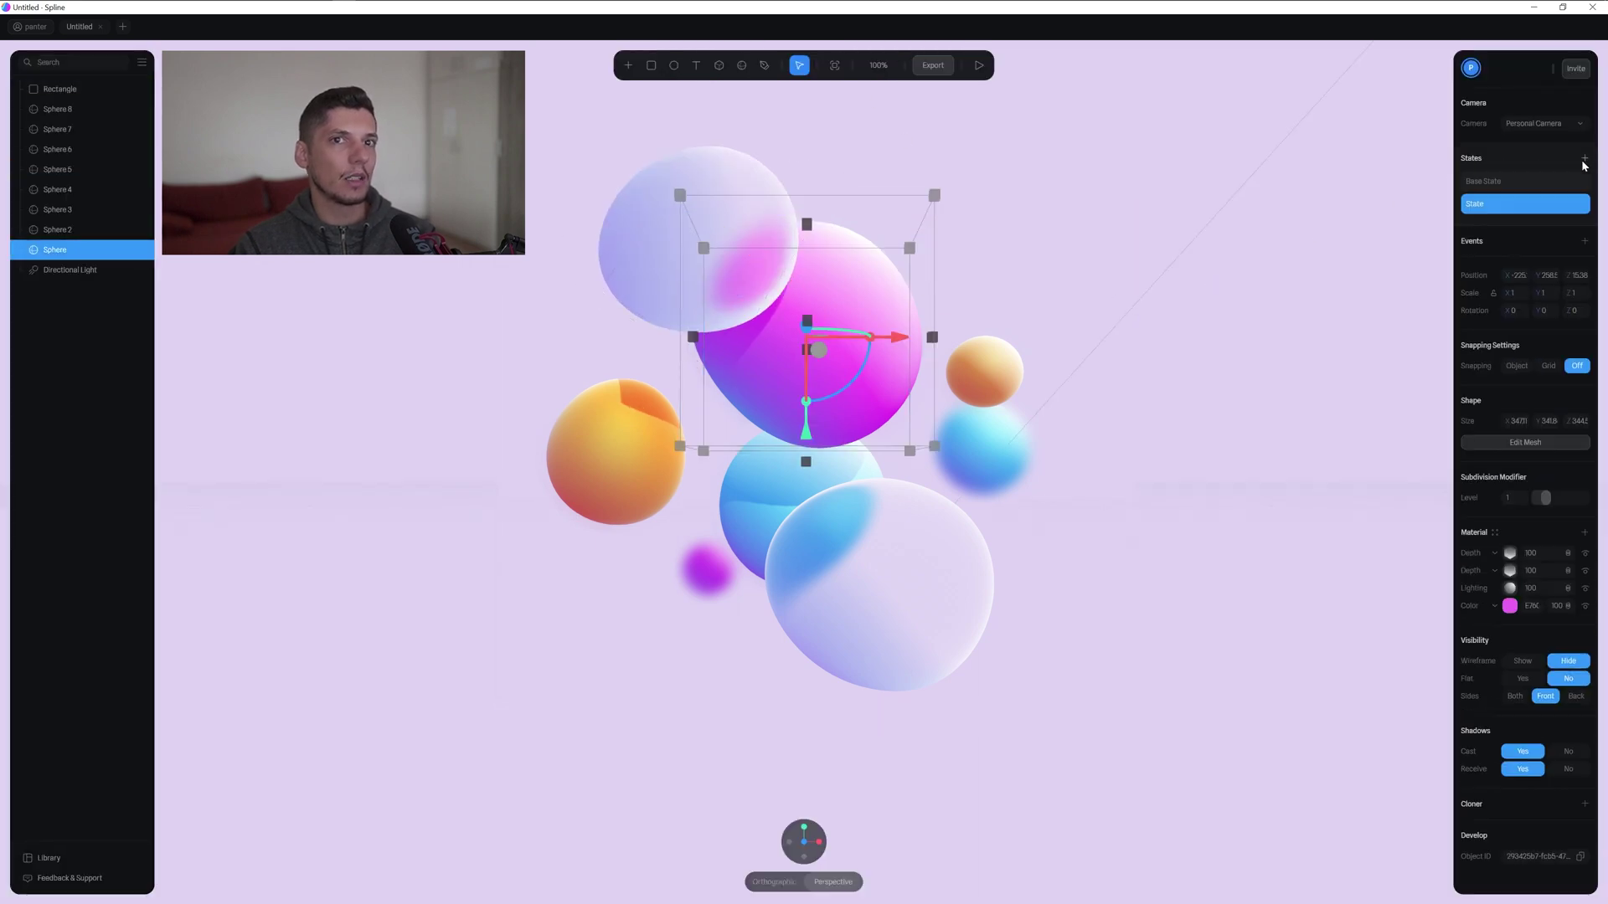